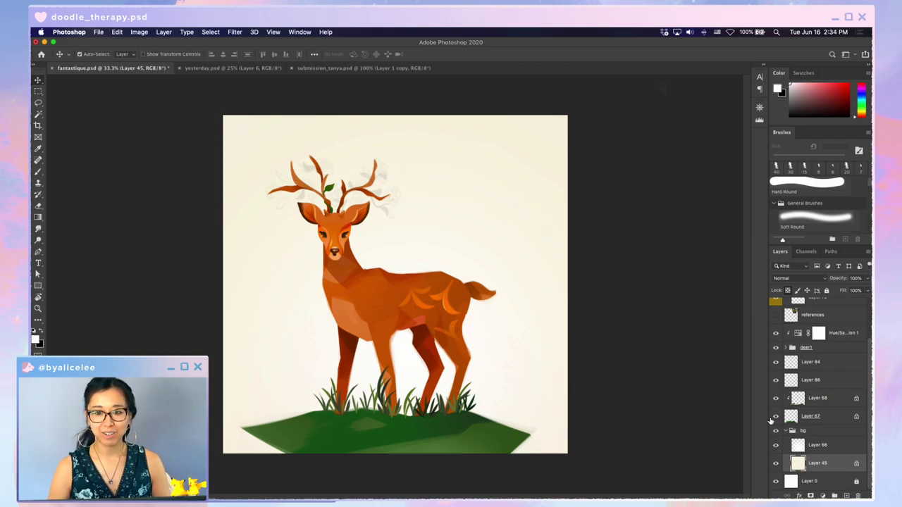
- Switch to yesterday.psd and fade the pencil deer sketch on Layer 6 to 10% opacity
click(243, 68)
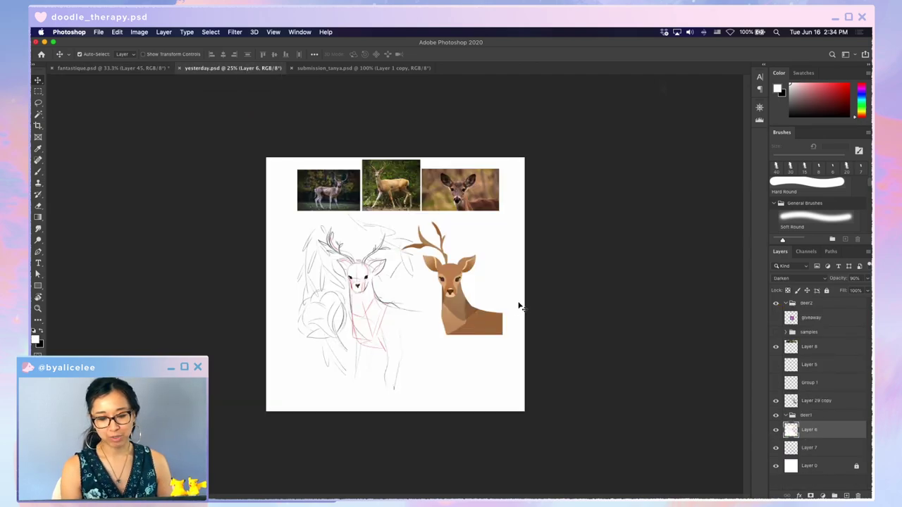
key(super+equal)
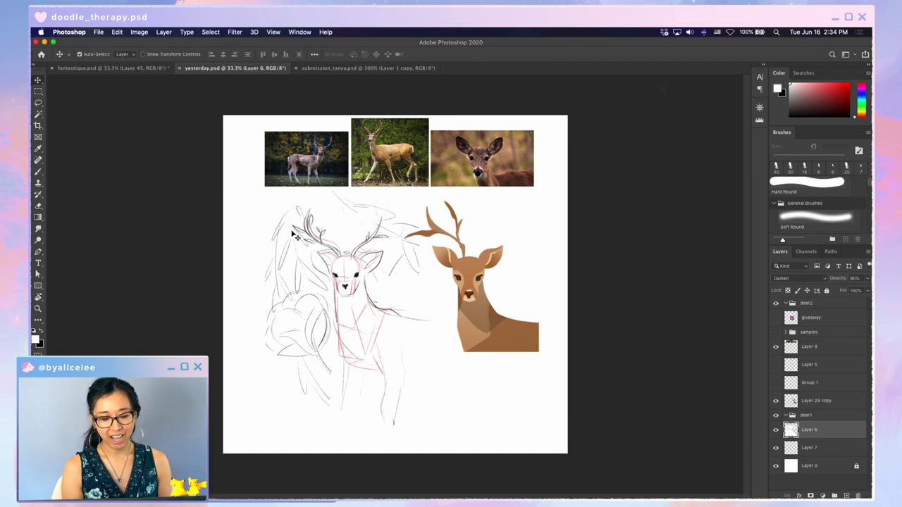
key(super+equal)
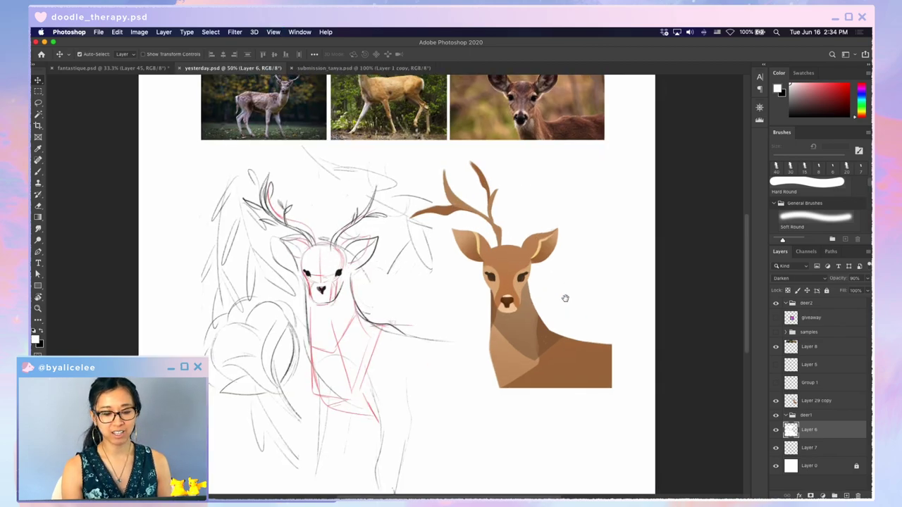
mouse_move(565, 298)
mouse_down()
mouse_move(603, 342)
mouse_move(612, 328)
mouse_up()
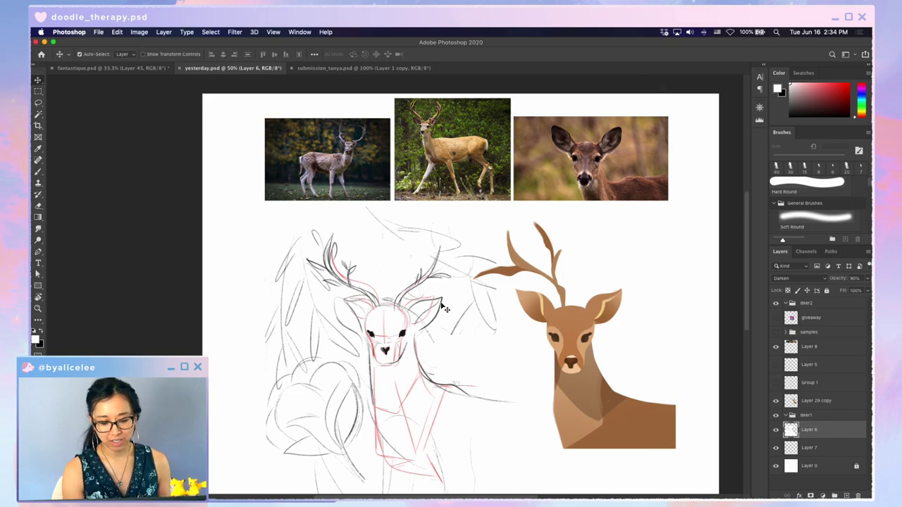
drag(441, 304, 450, 305)
key(2)
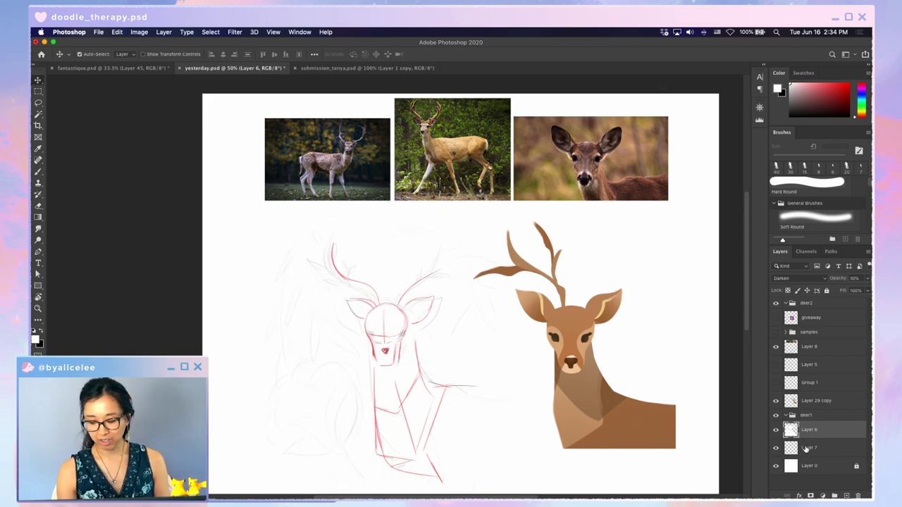
- Nudge the red construction sketch on Layer 7 against the faded pencil drawing
click(814, 450)
scroll(522, 414, down, 5)
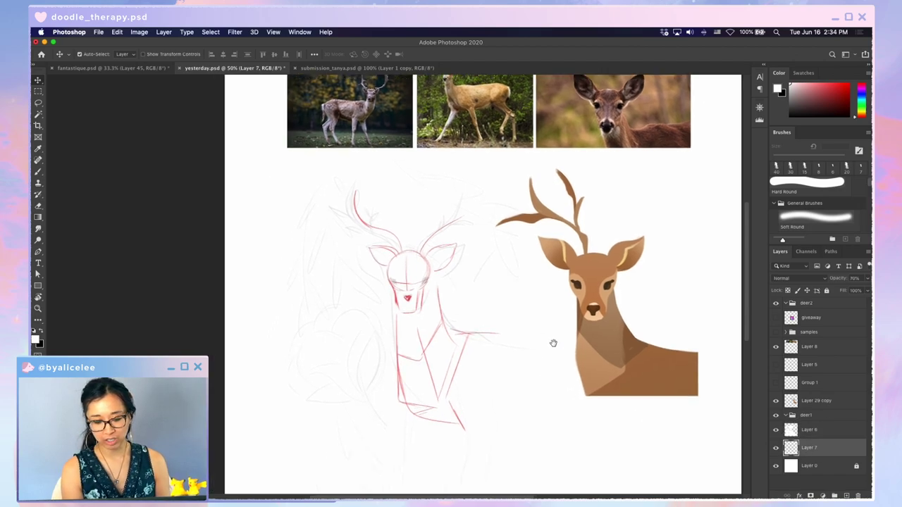
key(super+t)
drag(460, 338, 455, 339)
key(Return)
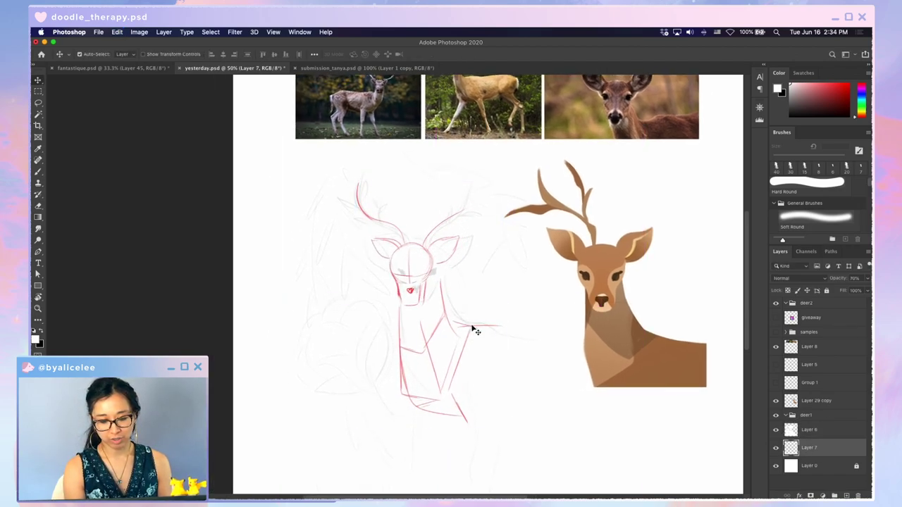
- With a 9 px red brush on Layer 7, reinforce the angular construction lines of the deer's neck, chest and back
click(822, 86)
key(b)
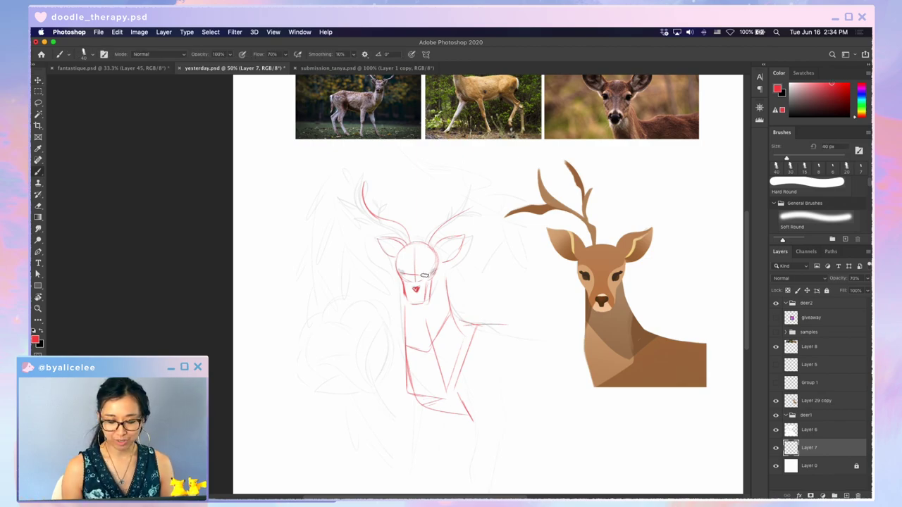
key(bracketleft)
key(bracketleft)
key(bracketleft)
key(bracketleft)
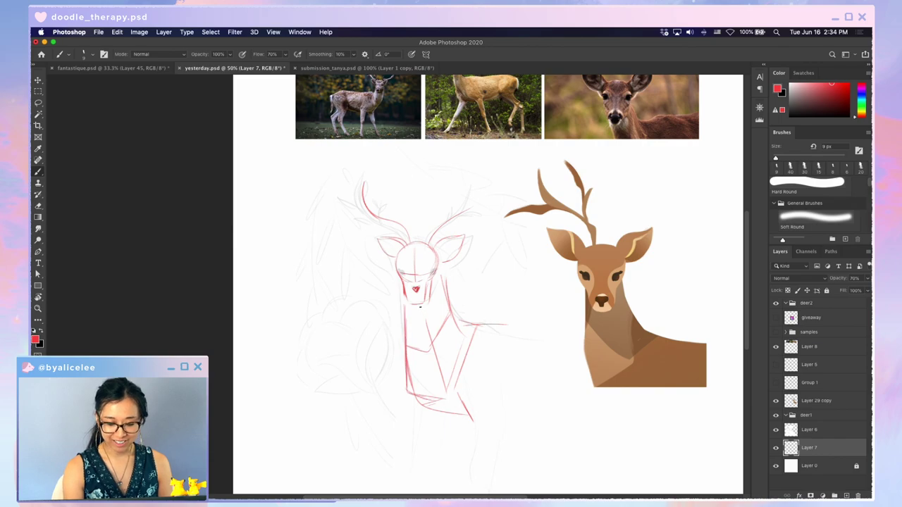
drag(421, 307, 448, 394)
drag(474, 340, 453, 400)
drag(478, 325, 517, 320)
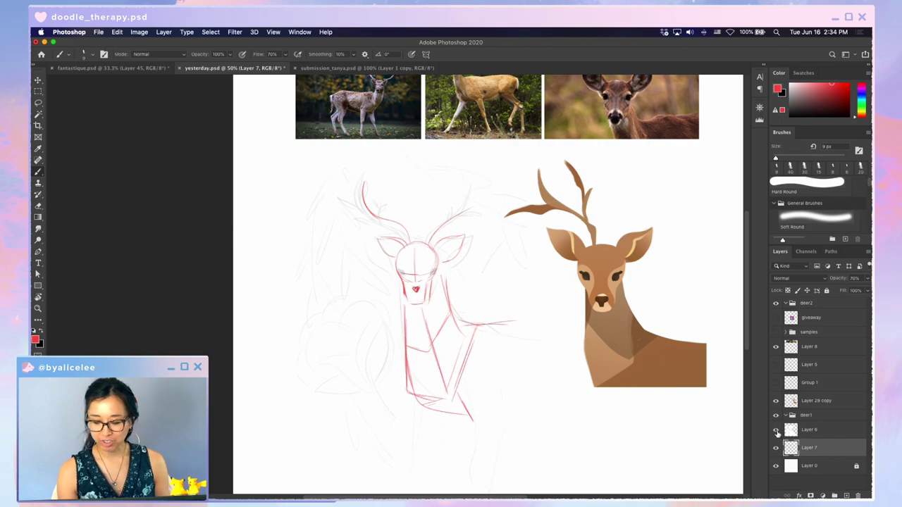
- Restore the pencil deer sketch on Layer 6 to 100% opacity
drag(562, 300, 548, 328)
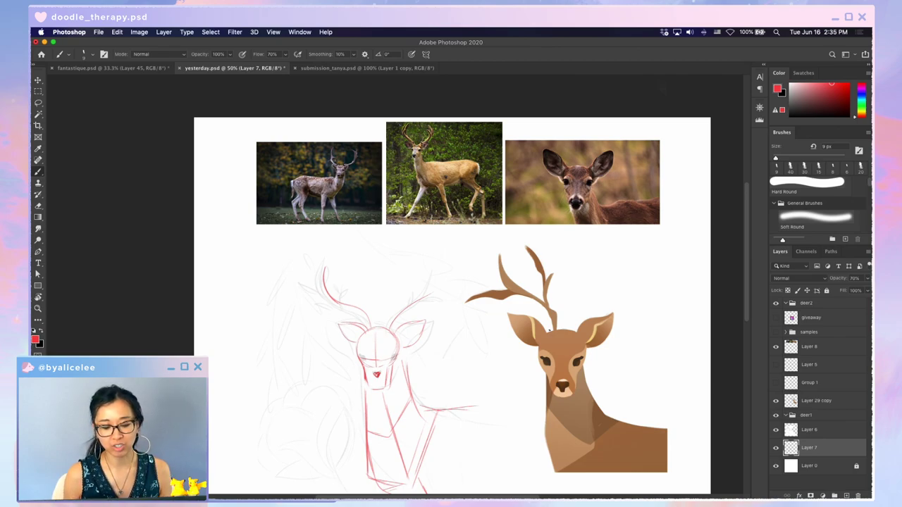
scroll(550, 329, down, 3)
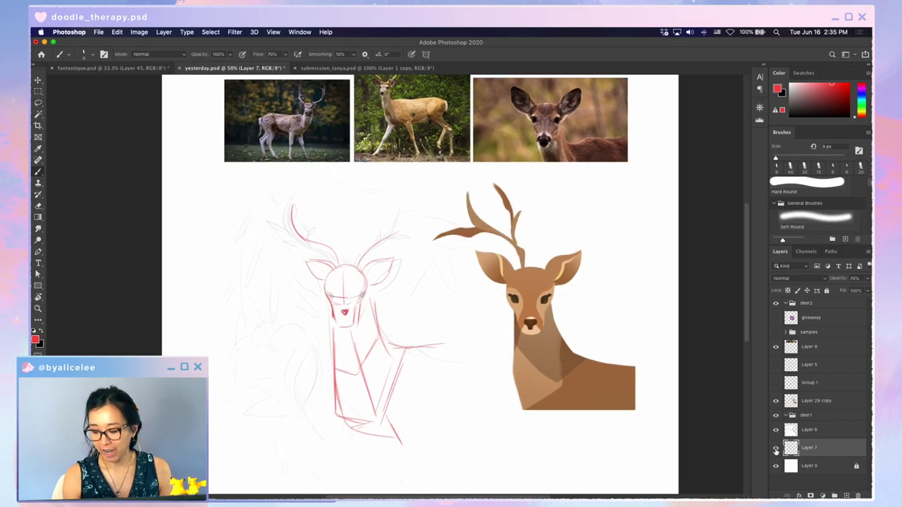
click(832, 432)
key(v)
key(XF86AudioMute)
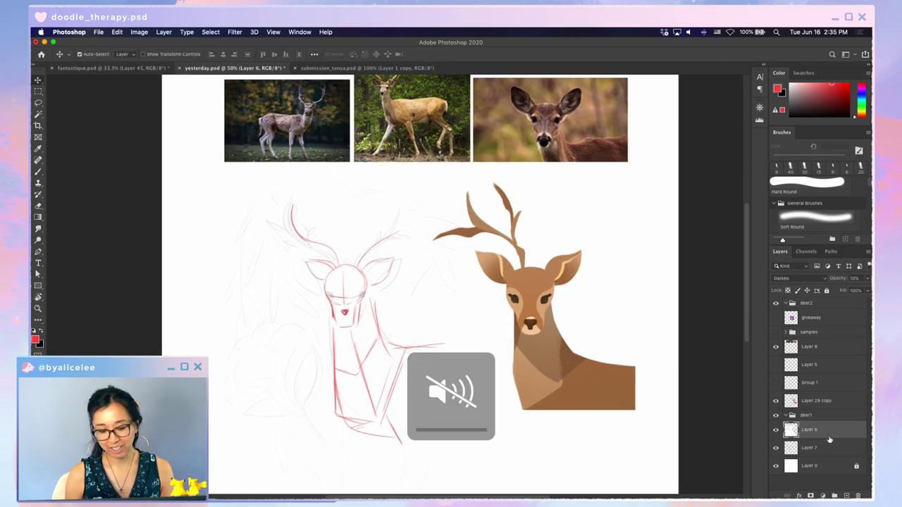
key(0)
scroll(543, 370, right, 2)
scroll(543, 370, up, 1)
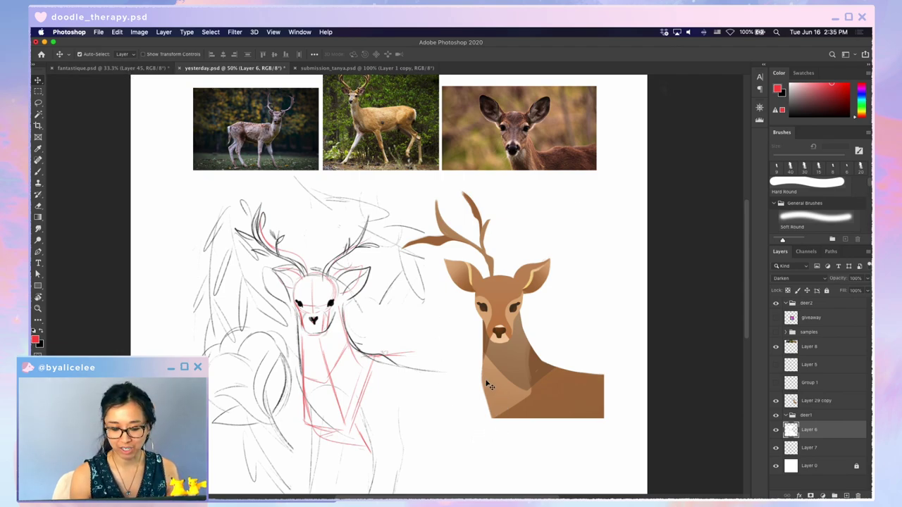
- Move the pencil sketch on Layer 6 over the brown coloured deer and bring its layer to the front
mouse_move(368, 295)
mouse_down()
mouse_move(562, 282)
mouse_move(552, 281)
mouse_up()
key(super+shift+bracketright)
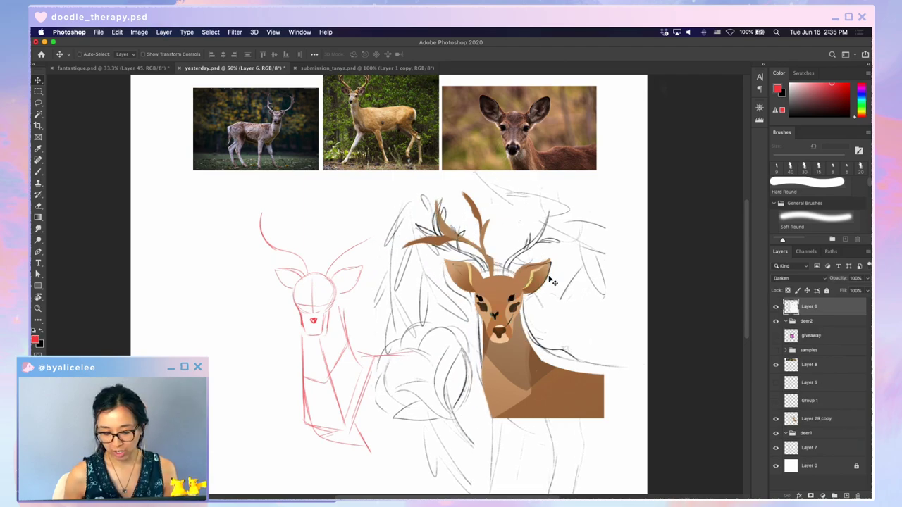
key(super+t)
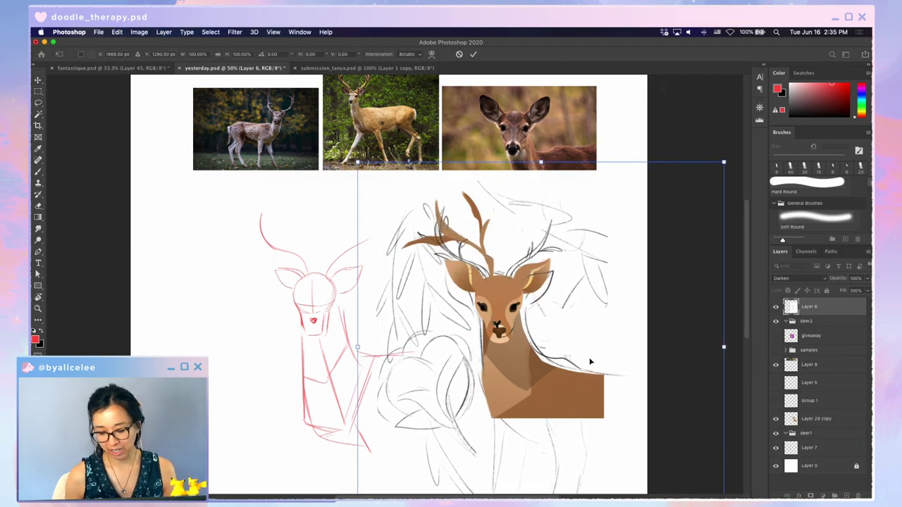
key(Return)
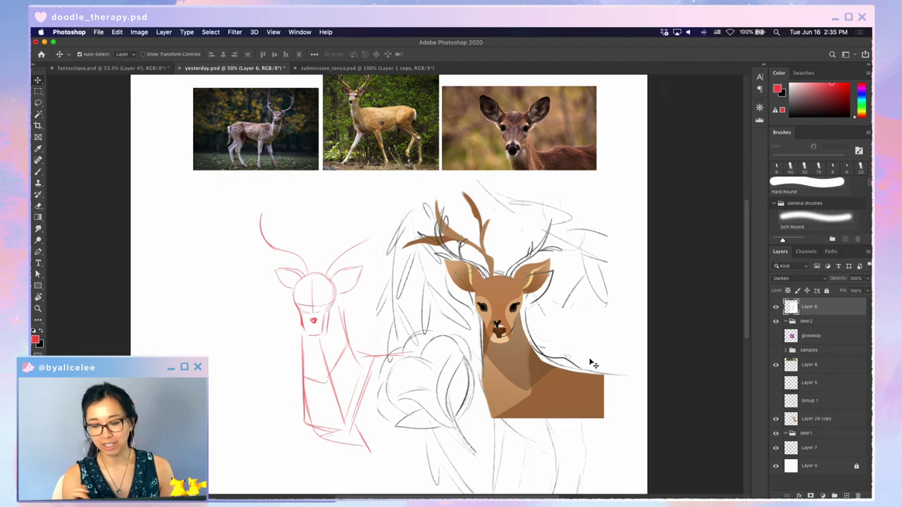
- Move the pencil sketch on Layer 6 back over the red construction drawing
key(super+t)
mouse_move(648, 381)
mouse_down()
mouse_move(472, 378)
mouse_move(452, 387)
mouse_move(464, 388)
mouse_up()
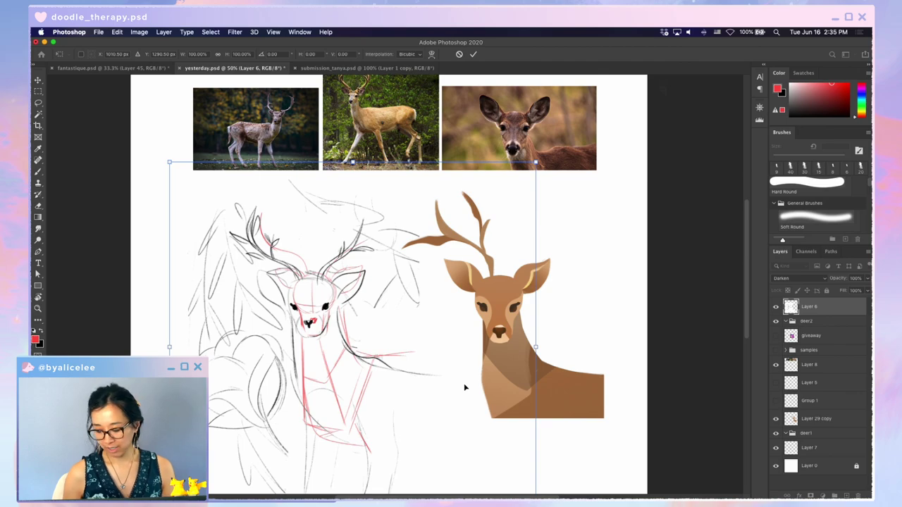
key(Return)
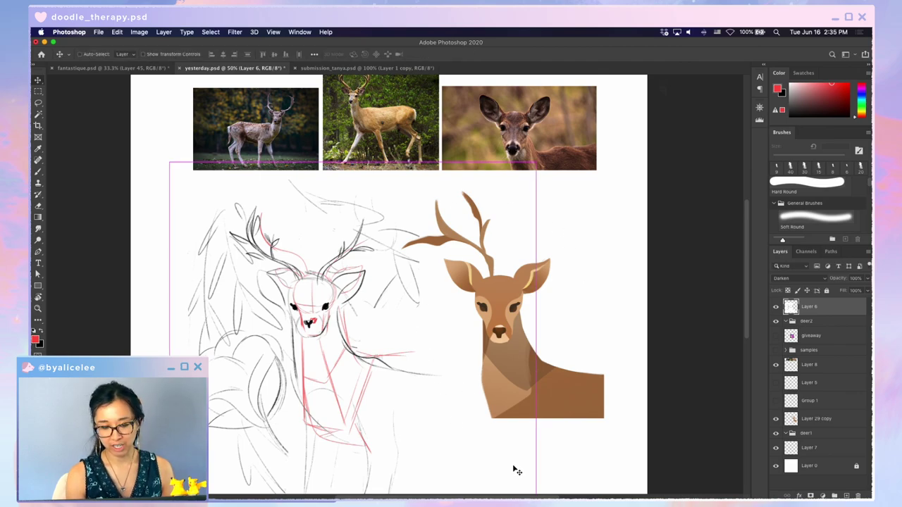
- Compare the orange deer painting with the deer sketch document and the elephant submission, ending on fantastique.psd
key(ctrl+shift+Tab)
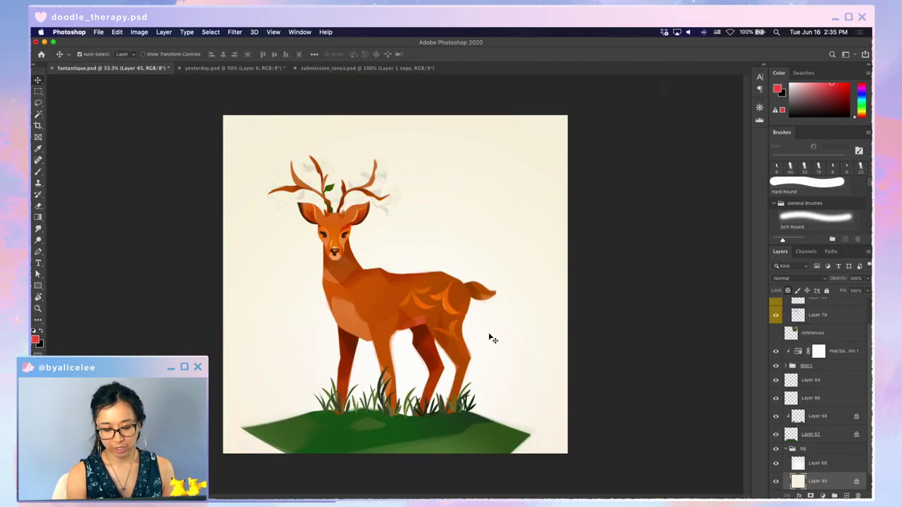
key(ctrl+plus)
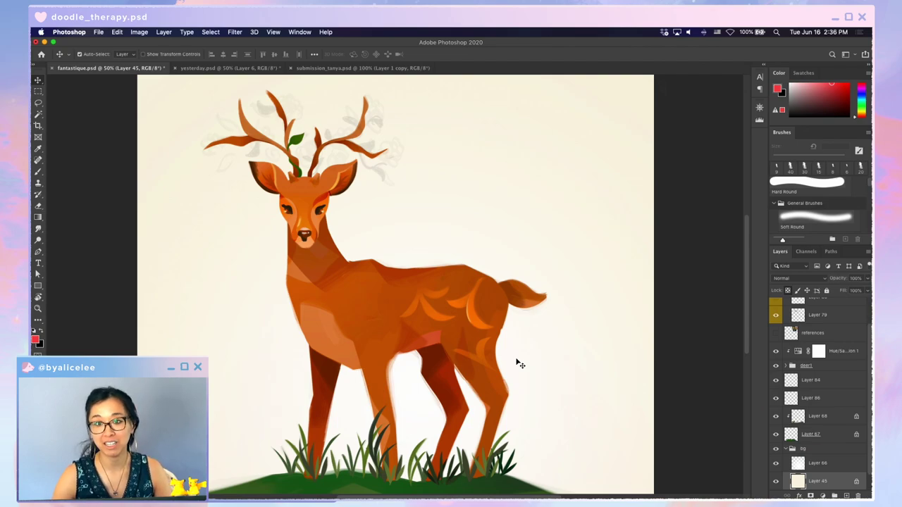
key(ctrl+Tab)
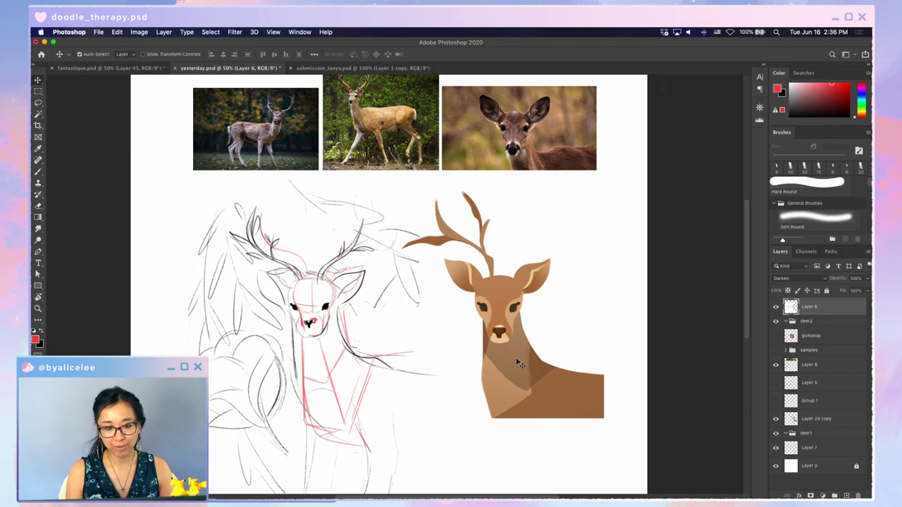
key(ctrl+Tab)
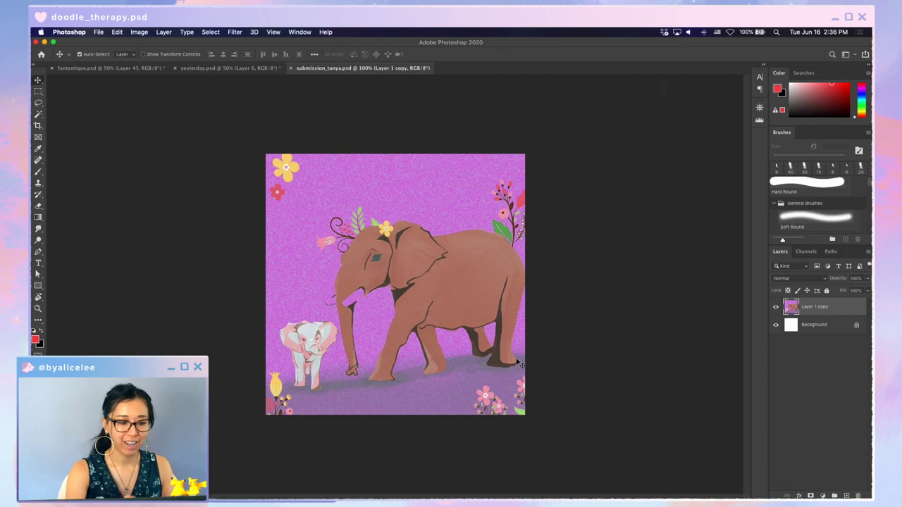
click(140, 69)
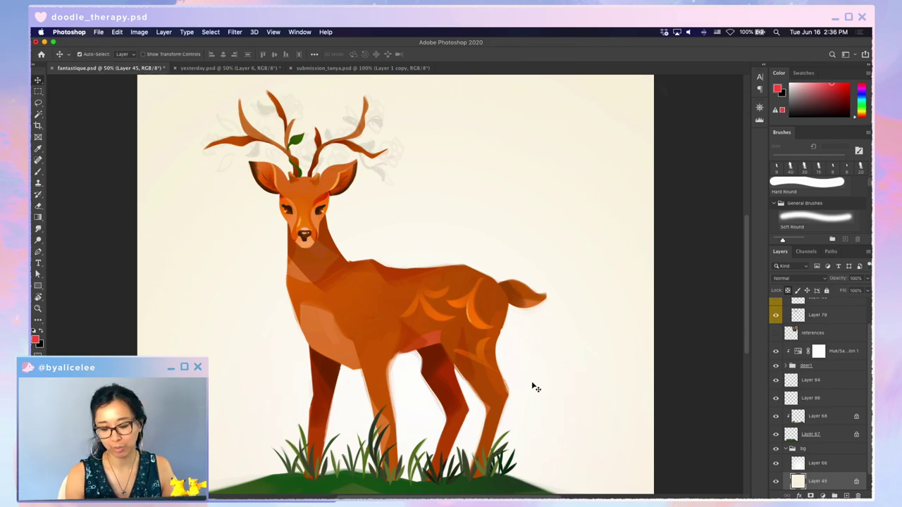
drag(550, 355, 567, 301)
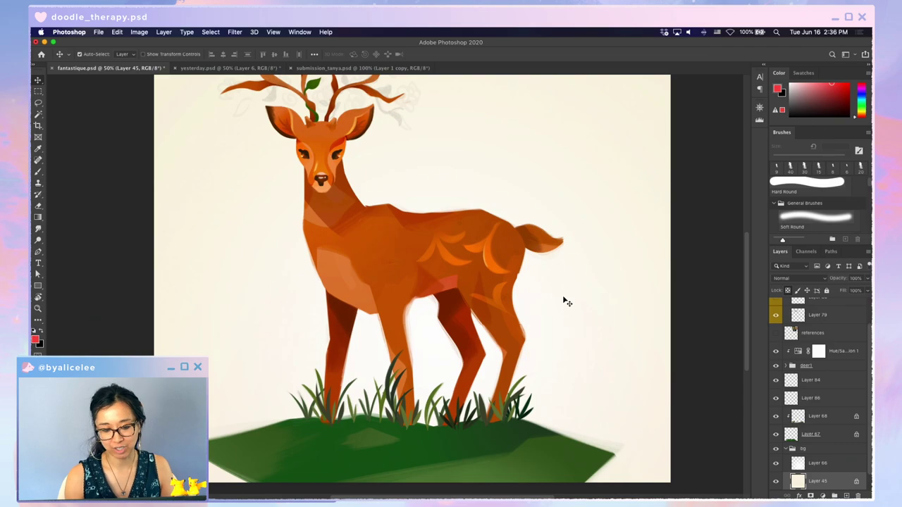
key(super+minus)
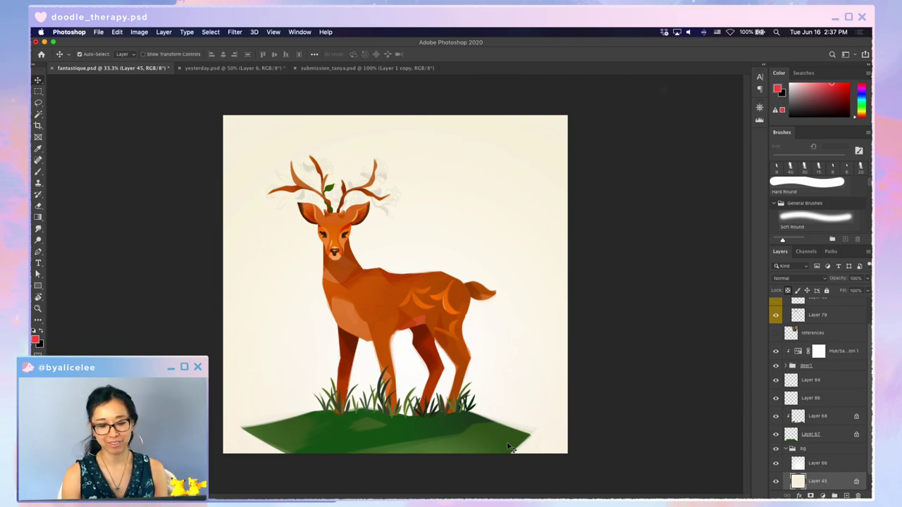
- Raise the opacity of Layer 79, the grey flower sketch around the antlers, to 100%
key(super+plus)
drag(537, 357, 611, 427)
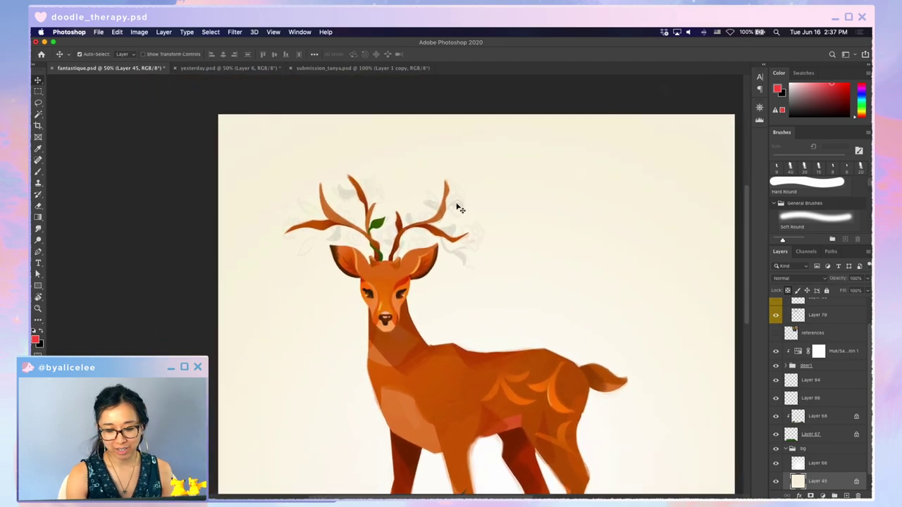
super+click(457, 209)
key(0)
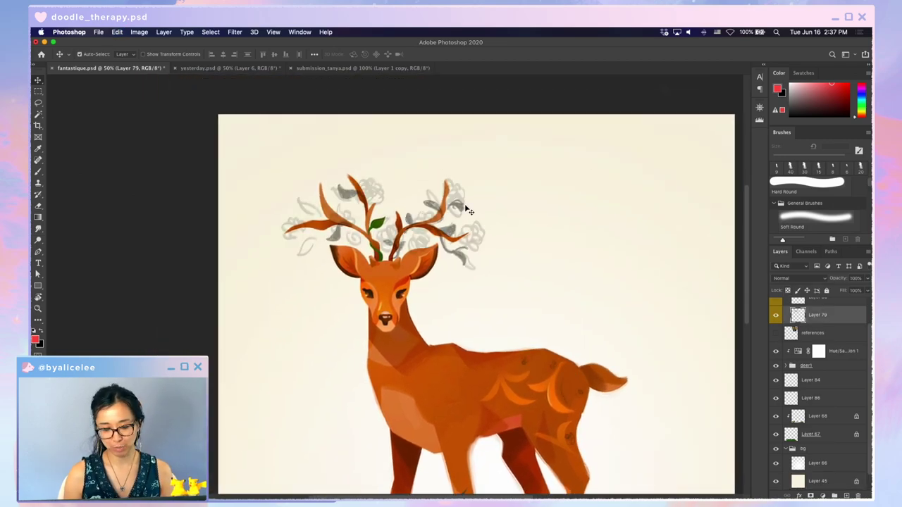
- Erase the rough edge along the deer's back and shoulder on Layer 33 with a 30 px eraser
key(super+minus)
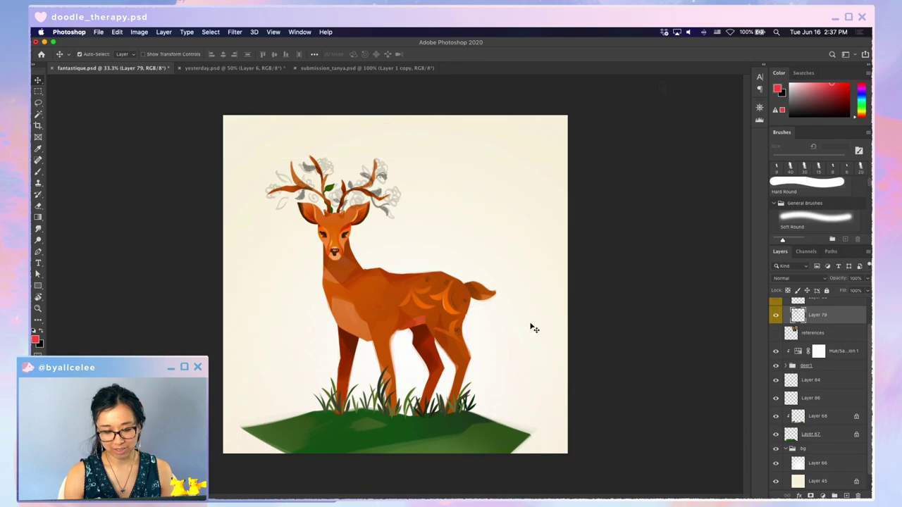
key(super+plus)
drag(539, 304, 600, 297)
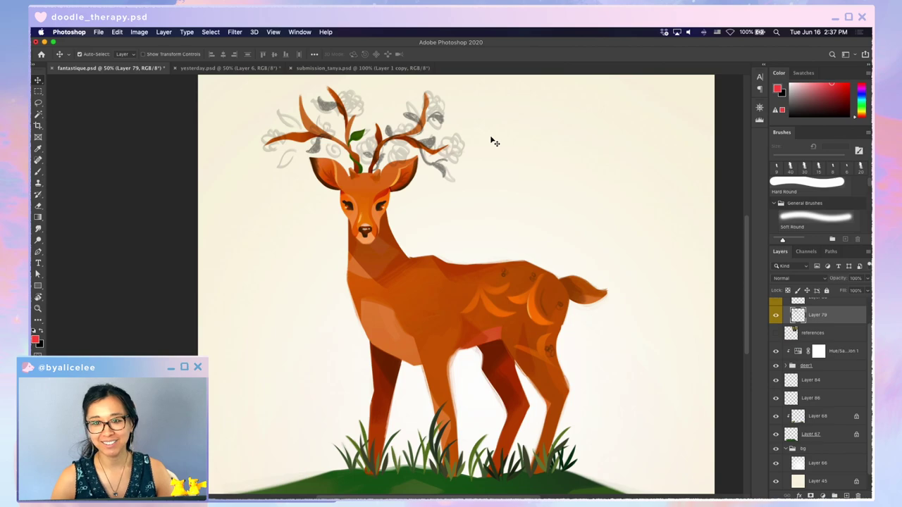
drag(489, 137, 544, 181)
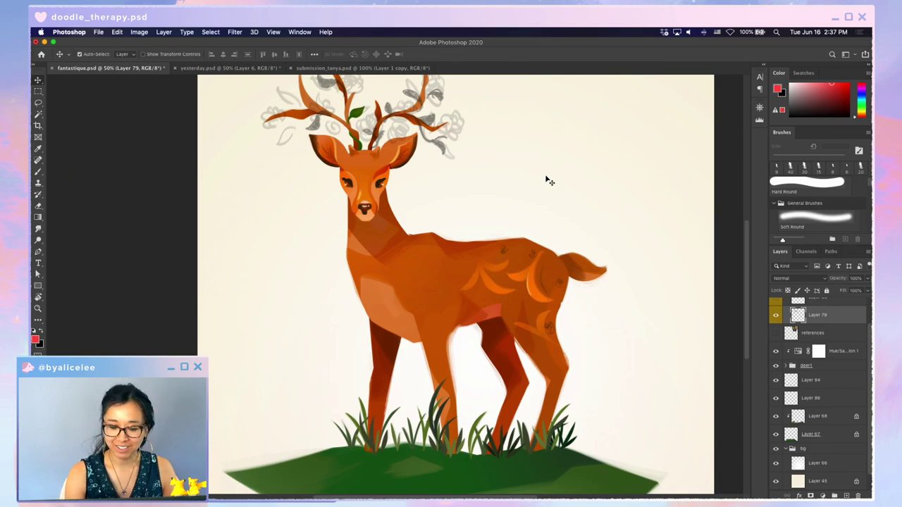
click(443, 263)
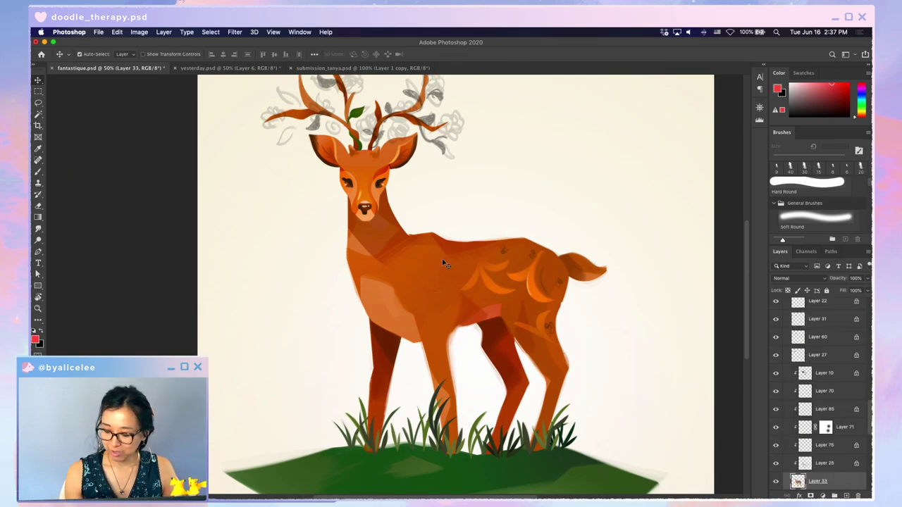
key(e)
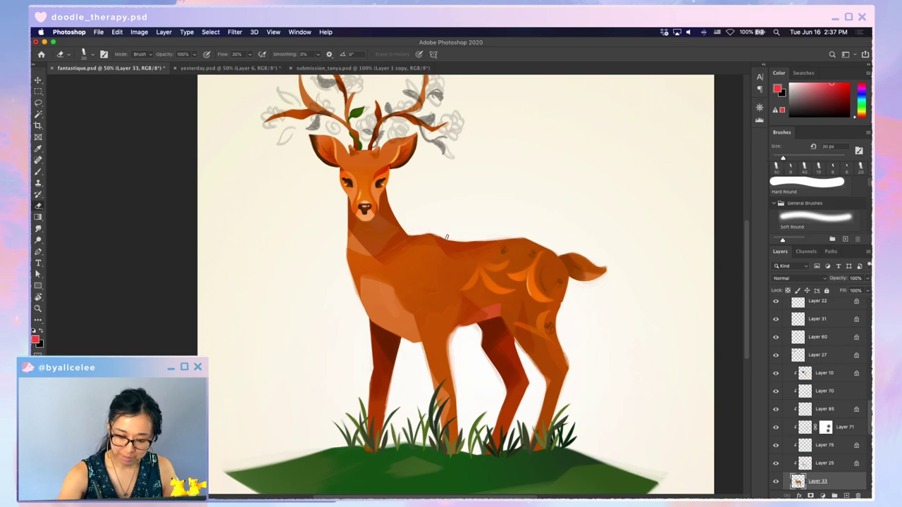
key(r)
key(super+equal)
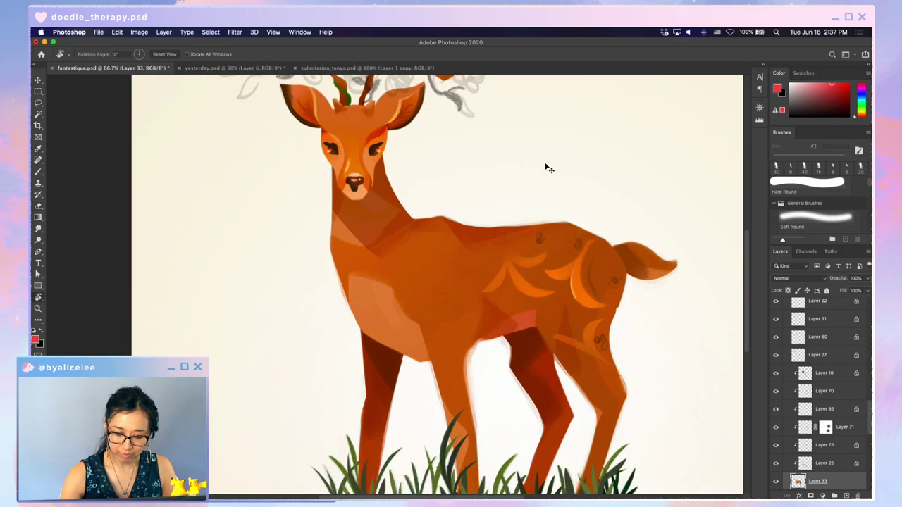
key(e)
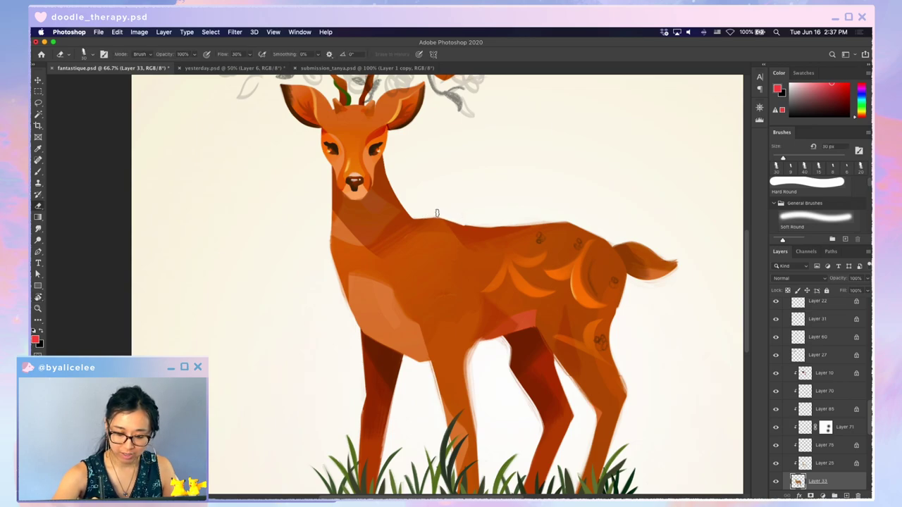
key(r)
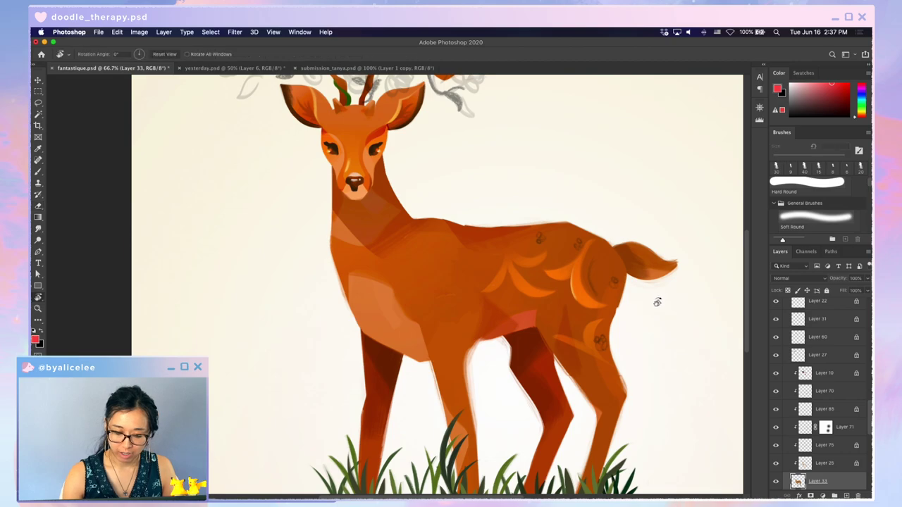
drag(657, 302, 617, 411)
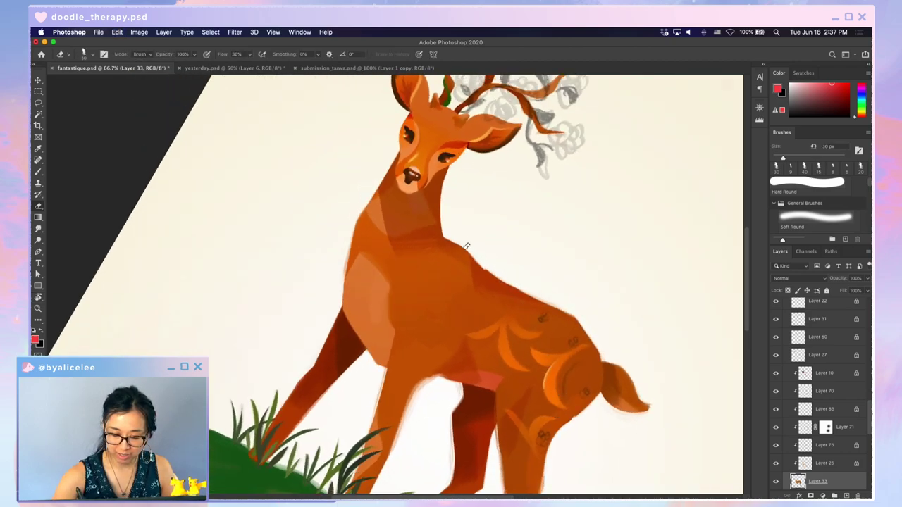
drag(466, 246, 505, 277)
key(Escape)
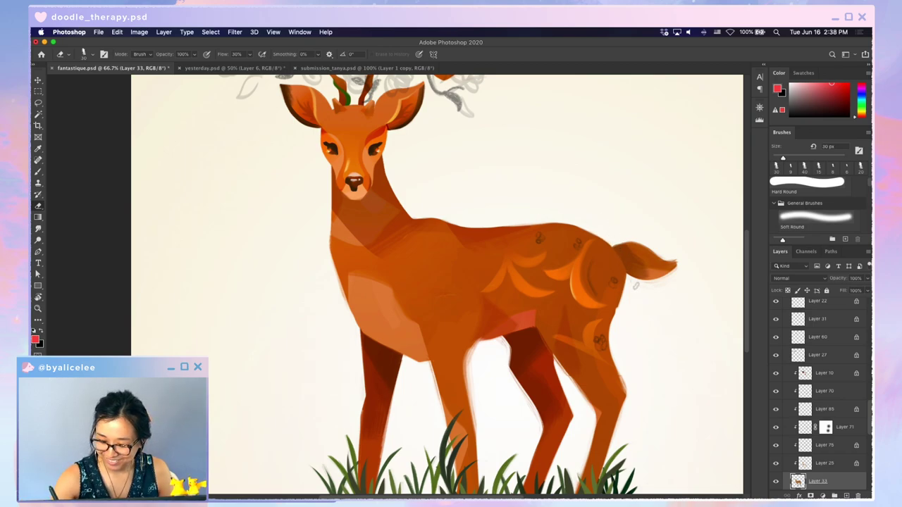
- Sample a brown near the tail and paint along the hind leg's outer edge with a 9 px brush
key(b)
alt+click(626, 271)
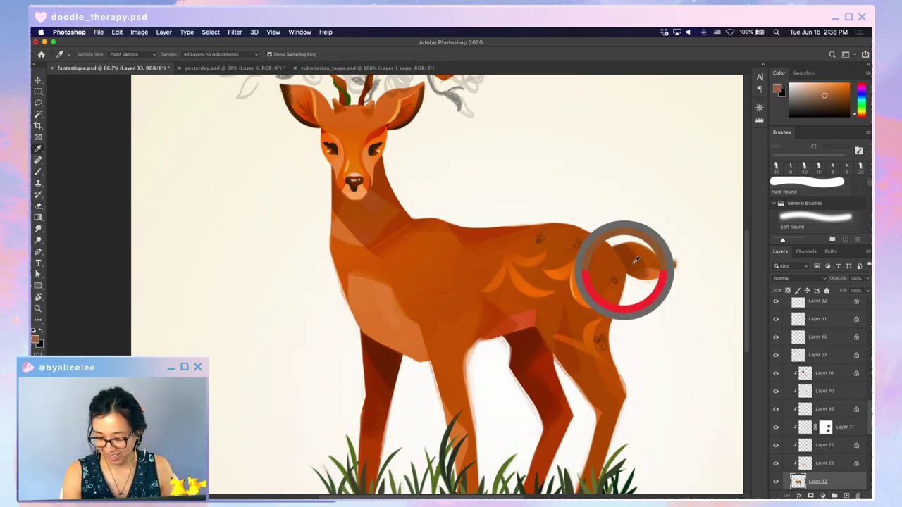
key(bracketleft)
key(bracketleft)
key(bracketleft)
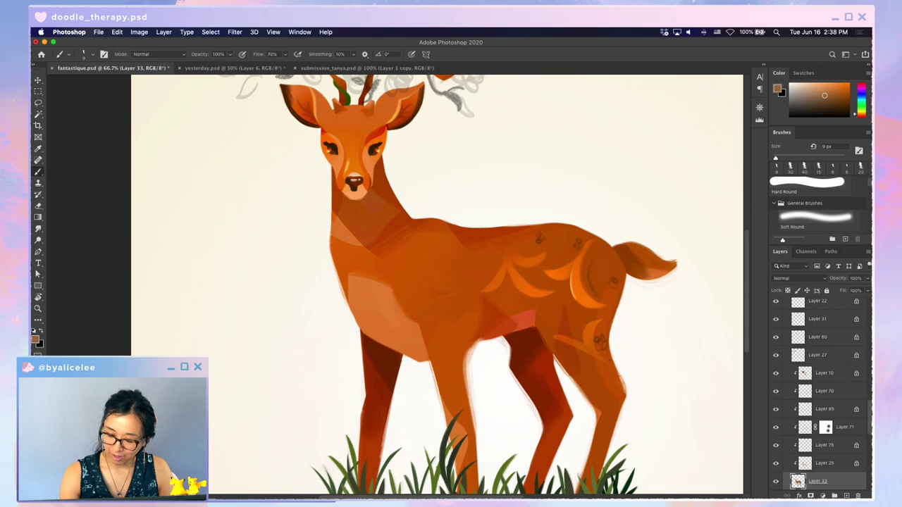
drag(609, 333, 626, 394)
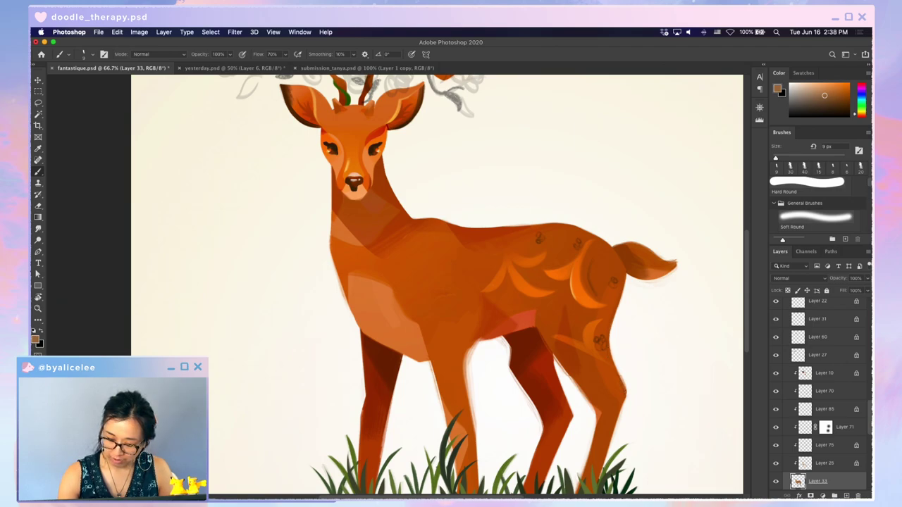
- Clean up the rough edges around the deer's hind legs with the 30 px eraser and save the document
key(e)
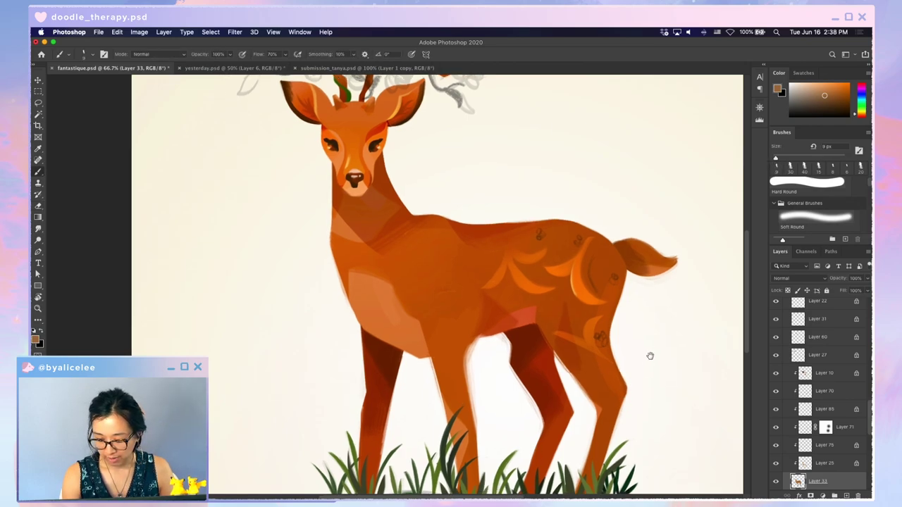
scroll(648, 356, down, 3)
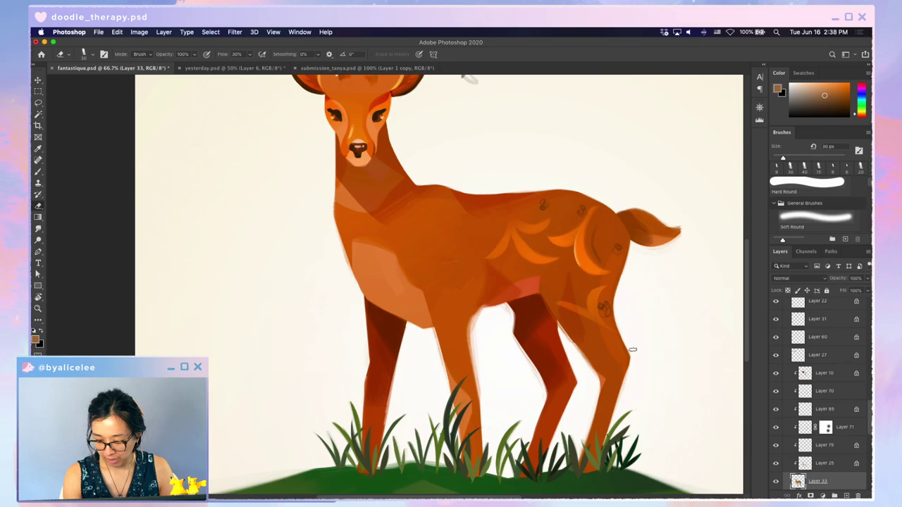
scroll(631, 369, down, 2)
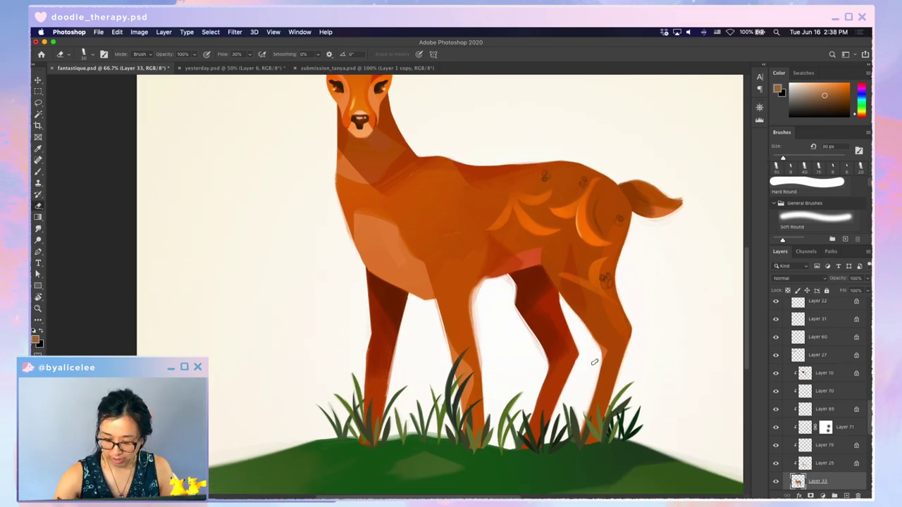
scroll(624, 303, down, 1)
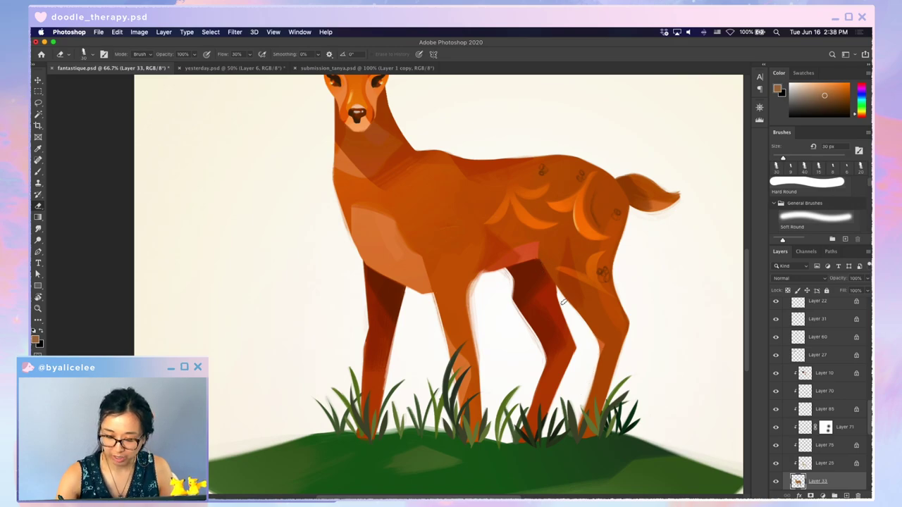
key(b)
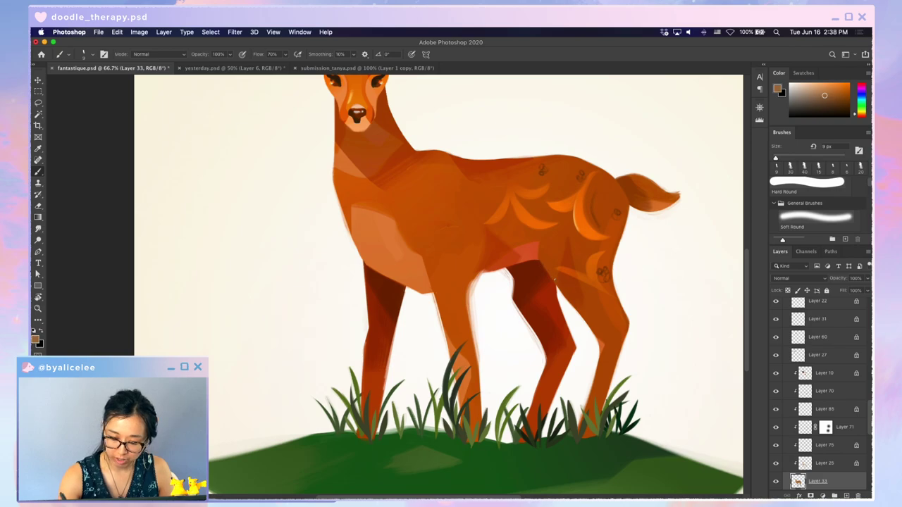
drag(613, 332, 584, 423)
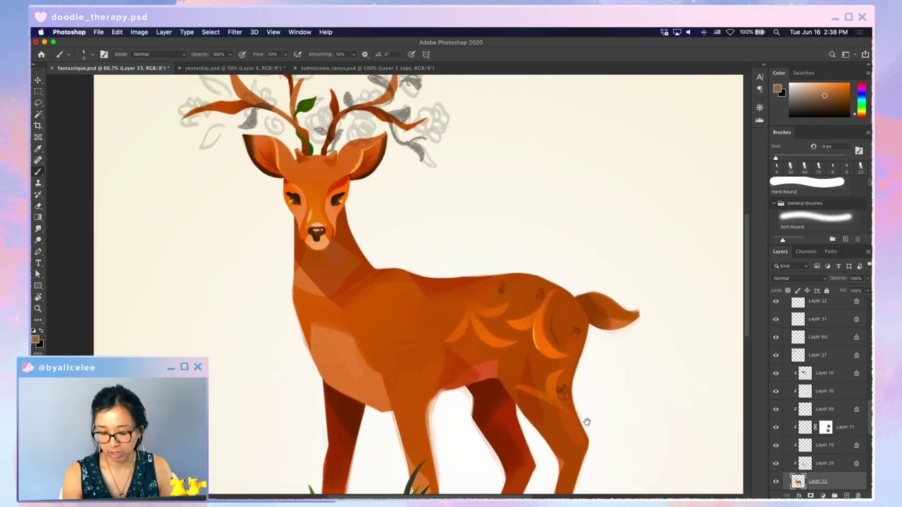
key(ctrl+s)
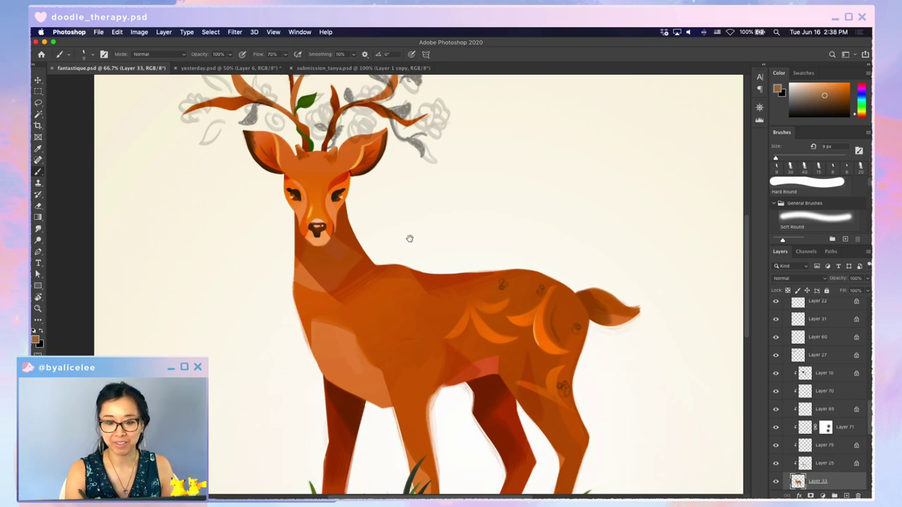
- Select the flower sketch on Layer 79 without shifting it and switch to full screen mode with the menu bar
mouse_move(409, 235)
mouse_down()
mouse_move(502, 308)
mouse_move(498, 286)
mouse_up()
key(v)
drag(485, 120, 492, 119)
key(super+z)
key(f)
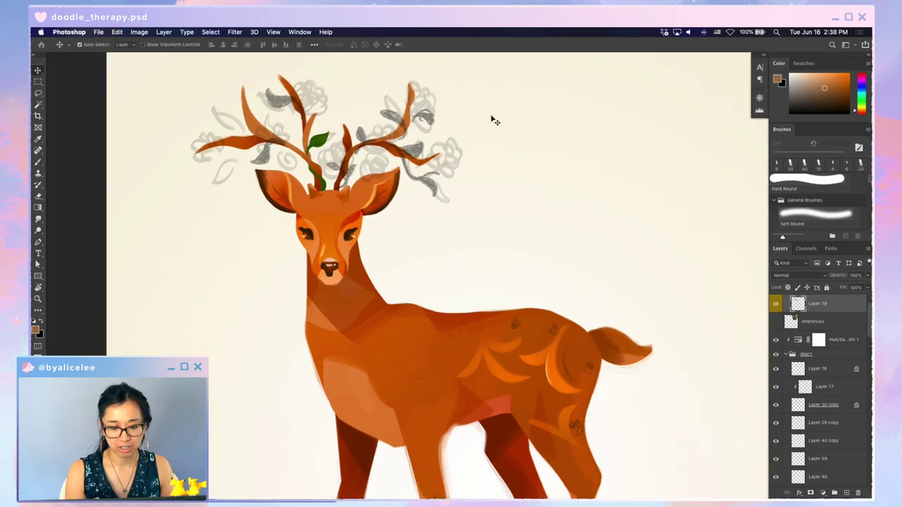
- Lower the opacity of Layer 79, the flower sketch around the antlers, to 20%
drag(462, 190, 557, 281)
drag(521, 195, 532, 186)
key(super+z)
key(2)
key(super+plus)
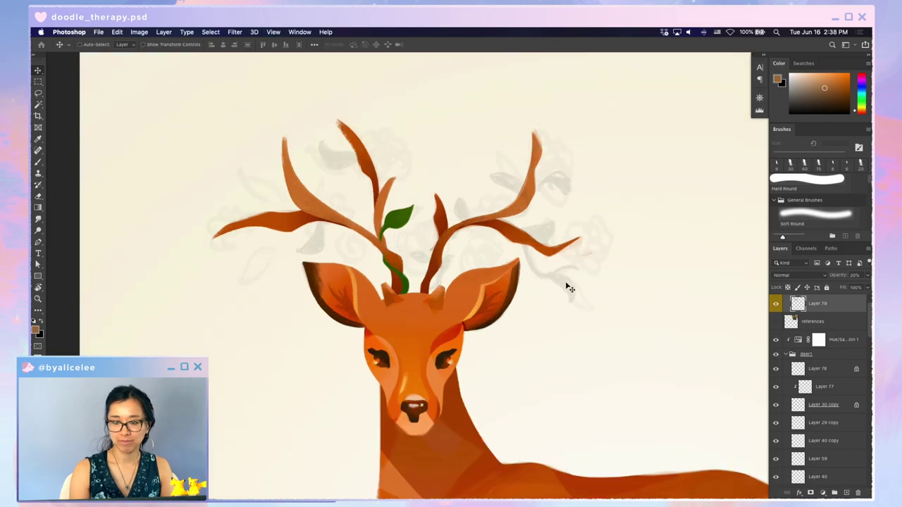
key(super+shift+n)
key(Return)
key(i)
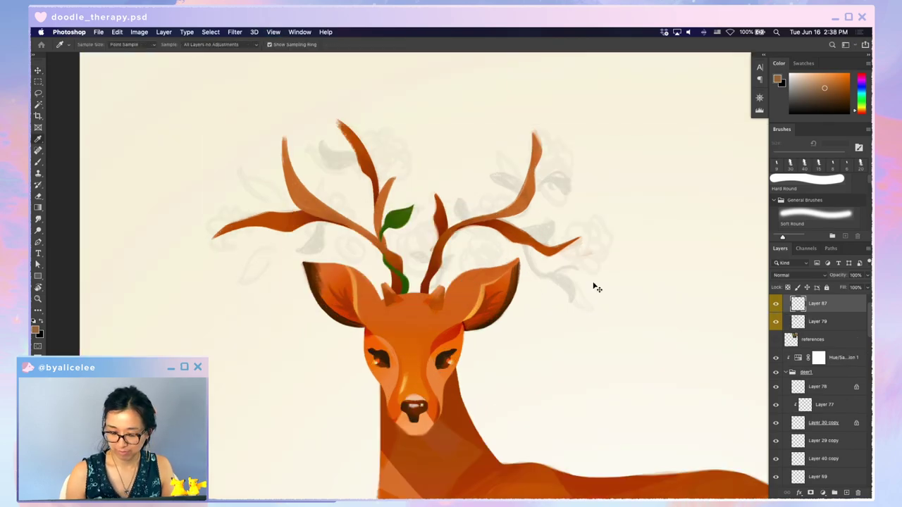
key(super+minus)
key(super+minus)
drag(594, 377, 596, 333)
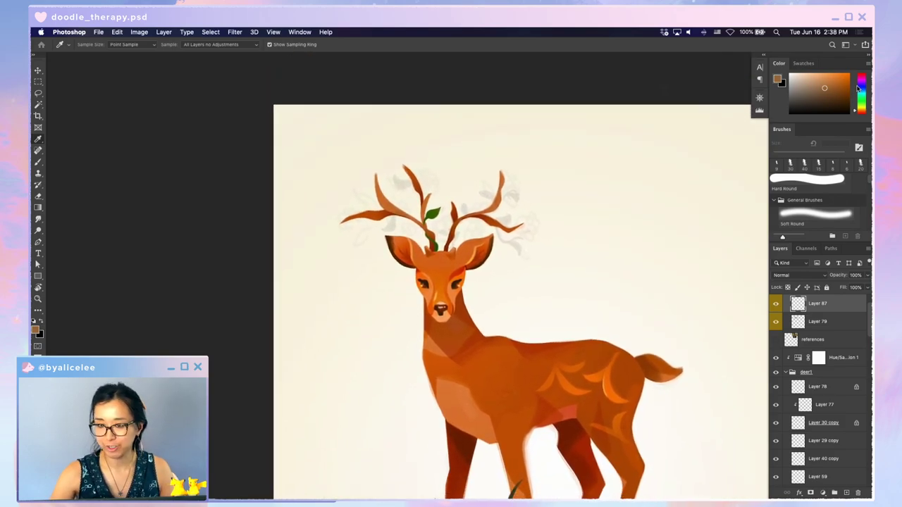
click(860, 79)
click(812, 79)
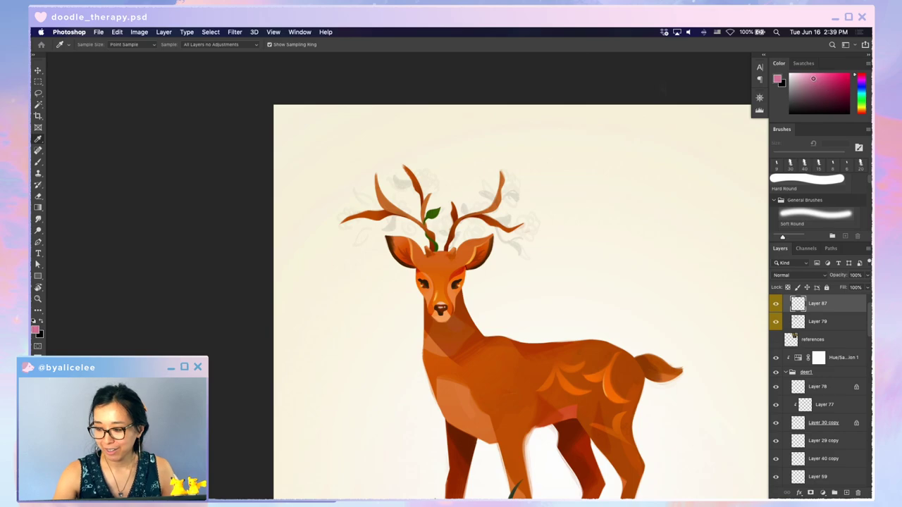
key(super+plus)
key(b)
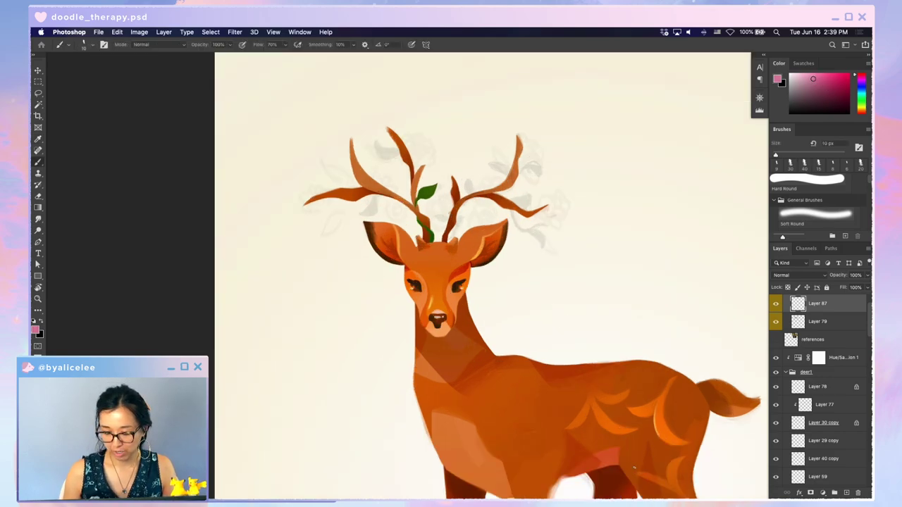
key(BackSpace)
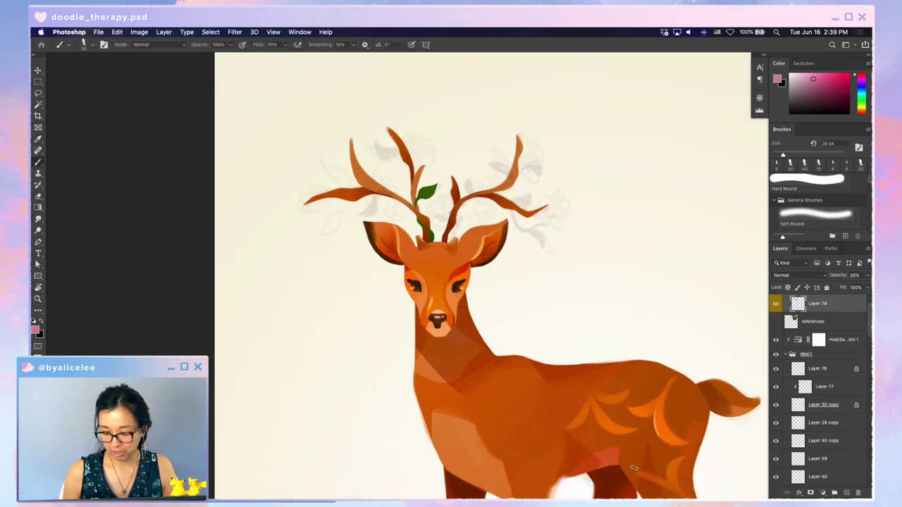
- Restore the opacity of the antler flower sketch on Layer 79 to 100%, keeping it in its original position
key(v)
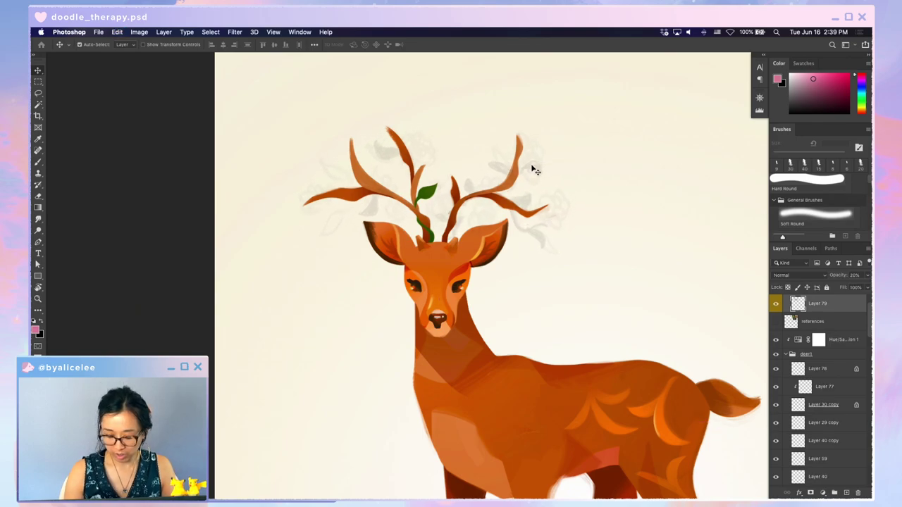
key(9)
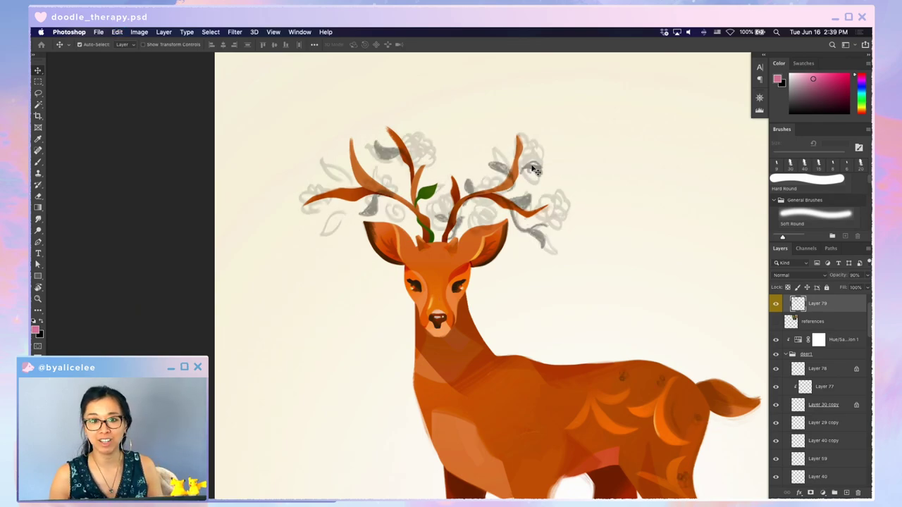
drag(532, 156, 536, 155)
key(super+z)
key(0)
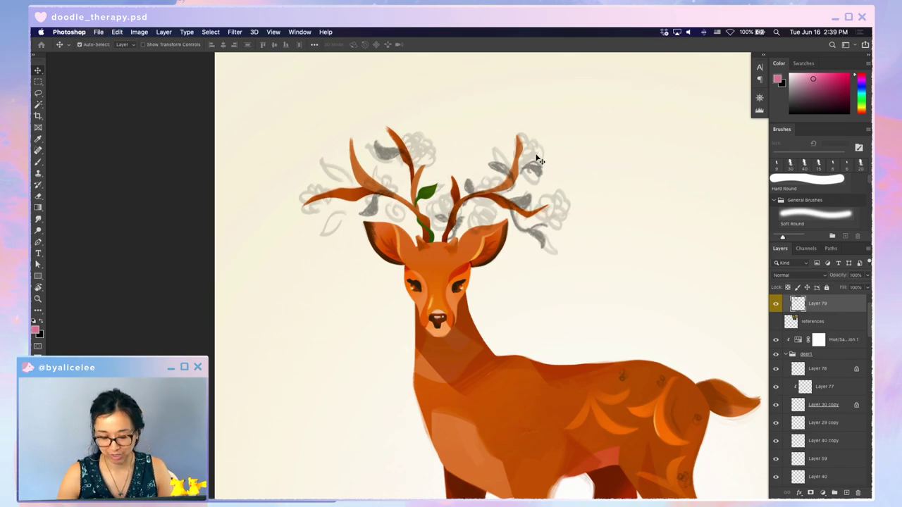
- Create a new layer above the flower sketch and sample the green of the antler leaf as the brush colour
key(super+minus)
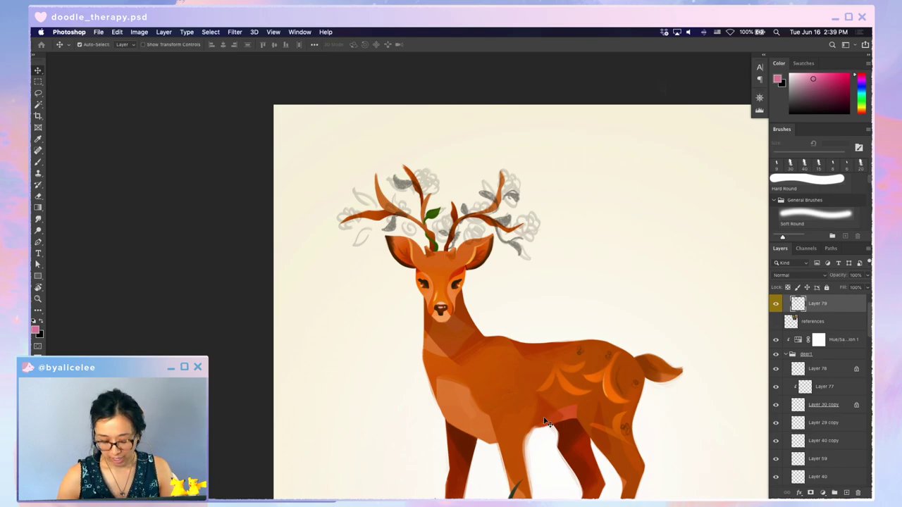
key(super+shift+n)
key(Return)
key(i)
click(440, 209)
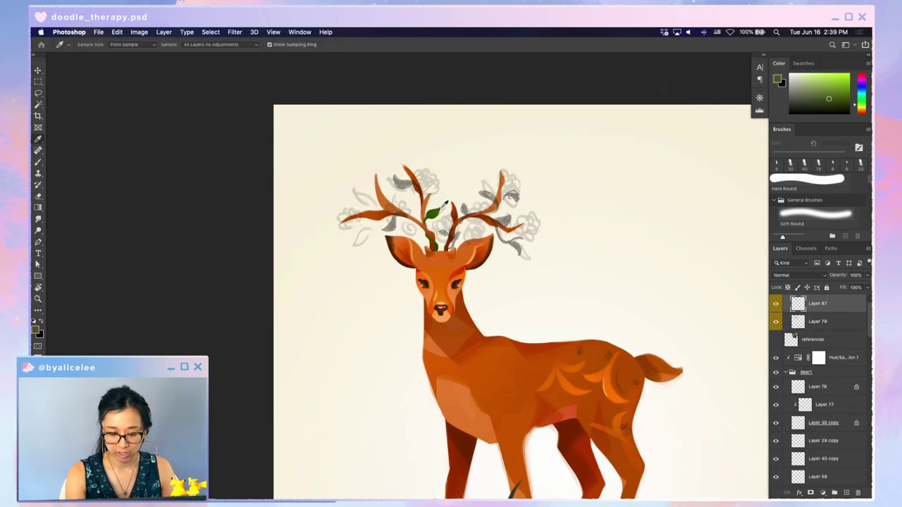
key(super+plus)
drag(451, 169, 432, 240)
key(super+plus)
key(b)
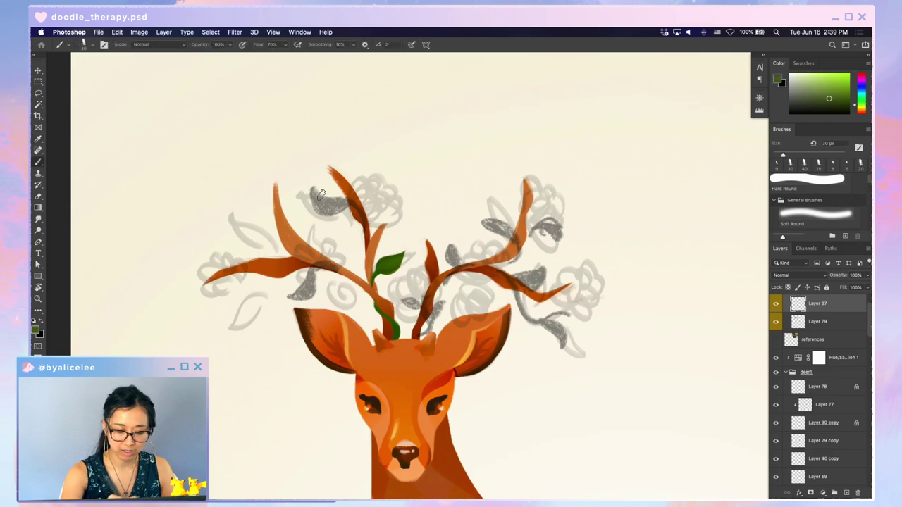
- Set the brush size to 25 px and move the new Layer 87 above the hidden Layer 80
key(bracketleft)
key(bracketleft)
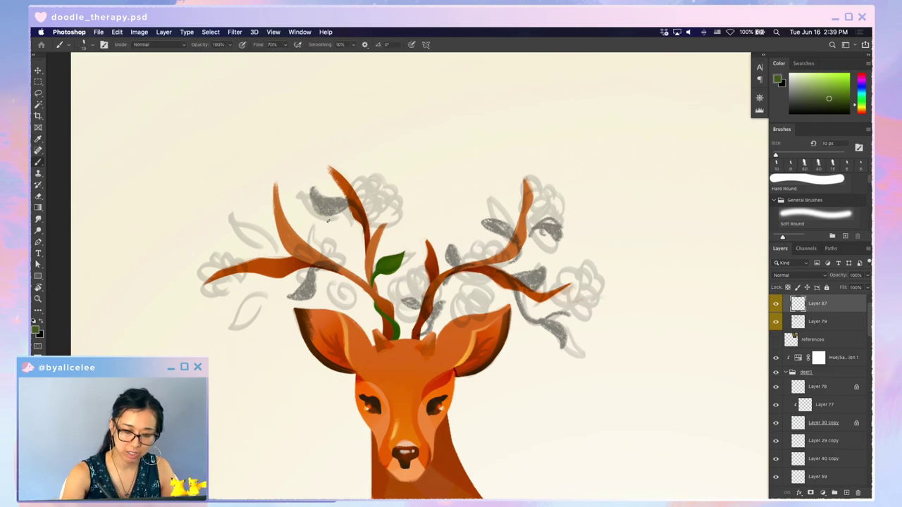
key(bracketright)
key(bracketright)
key(bracketright)
key(super+bracketright)
key(super+bracketright)
key(super+bracketright)
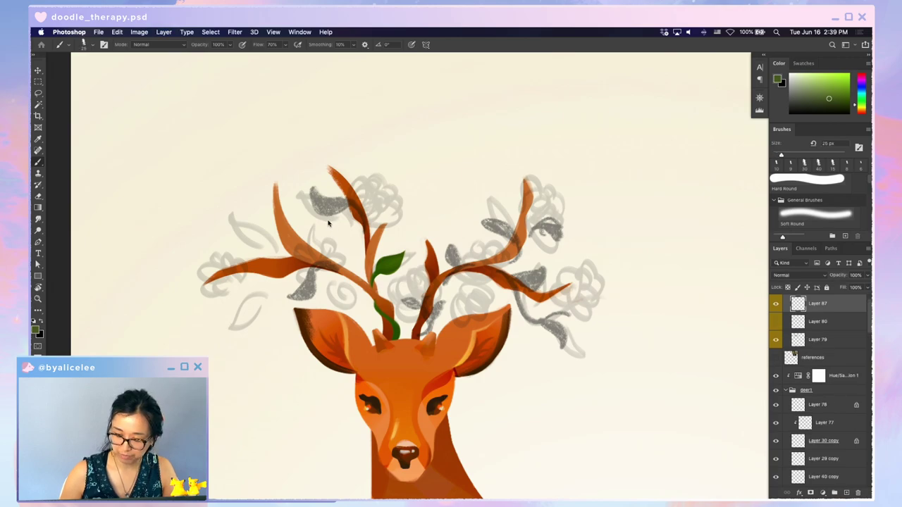
- Paint a green leaf with a curved stem over the upper sketched leaf on the left antlers, trimming its edges with a 9 px eraser
mouse_move(327, 220)
mouse_down()
mouse_move(315, 191)
mouse_move(344, 208)
mouse_move(318, 191)
mouse_move(326, 204)
mouse_move(320, 191)
mouse_move(345, 205)
mouse_up()
mouse_move(349, 201)
mouse_down()
mouse_move(366, 220)
mouse_move(345, 208)
mouse_move(374, 204)
mouse_up()
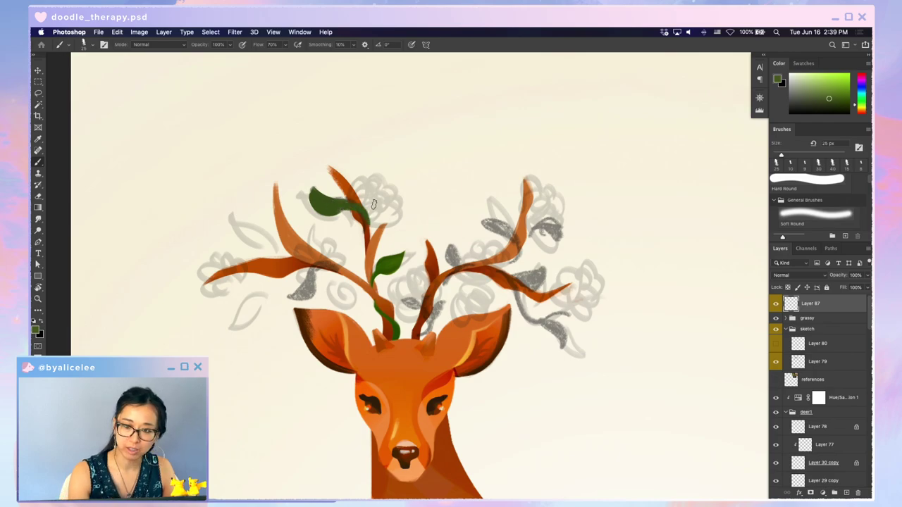
key(super+equal)
key(super+equal)
key(e)
drag(298, 157, 424, 236)
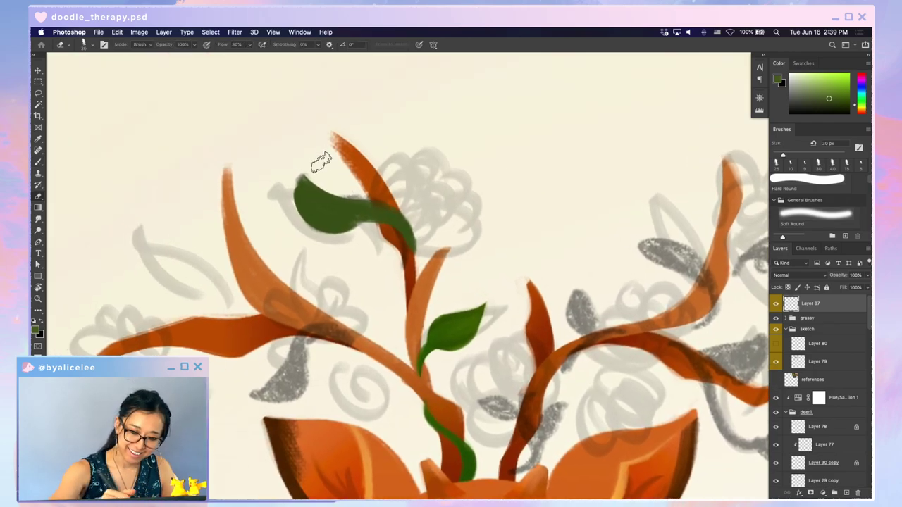
key(bracketleft)
key(bracketleft)
key(bracketleft)
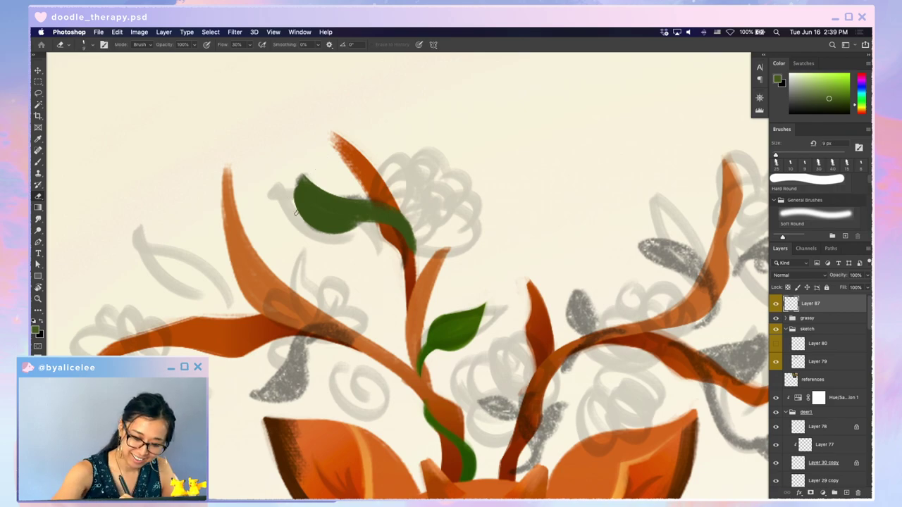
mouse_move(296, 213)
mouse_down()
mouse_move(377, 221)
mouse_move(411, 264)
mouse_move(401, 232)
mouse_move(408, 265)
mouse_up()
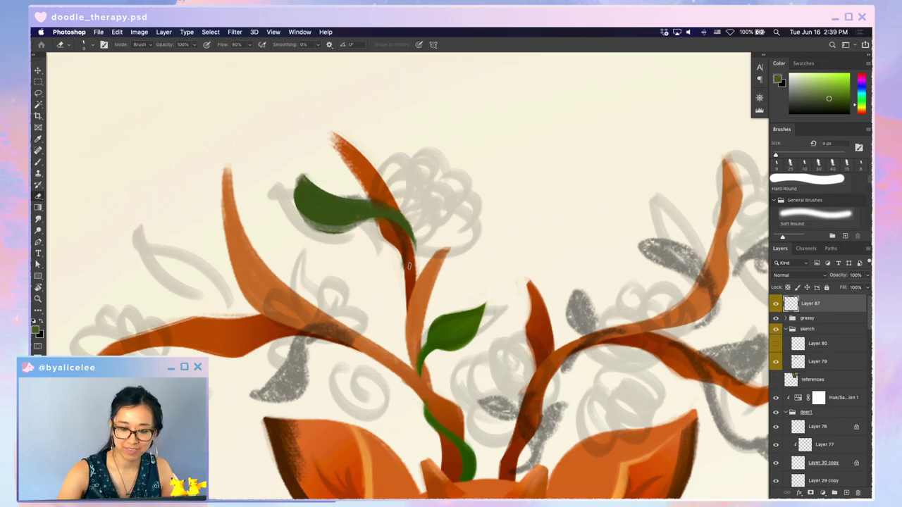
mouse_move(291, 187)
mouse_down()
mouse_move(315, 238)
mouse_move(289, 182)
mouse_move(355, 239)
mouse_up()
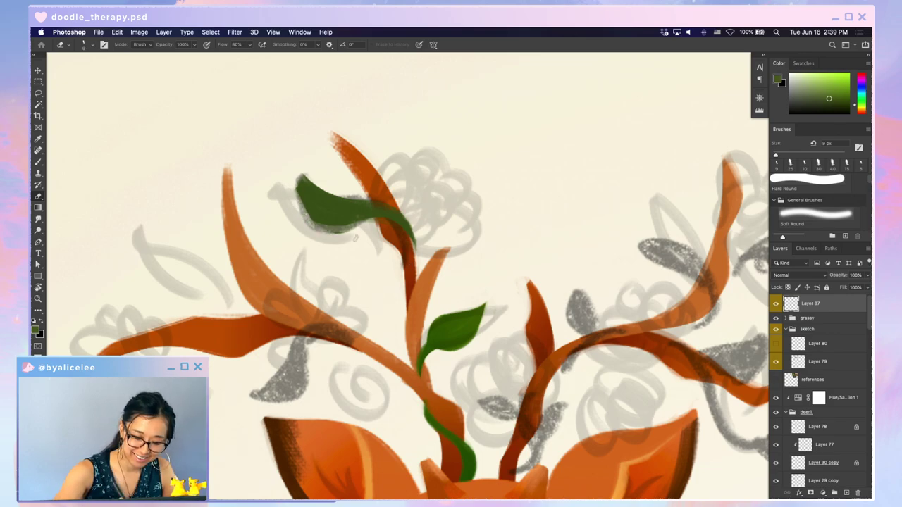
- Touch up the outline of the painted leaf and its stem with a smaller green brush
key(b)
drag(386, 213, 381, 220)
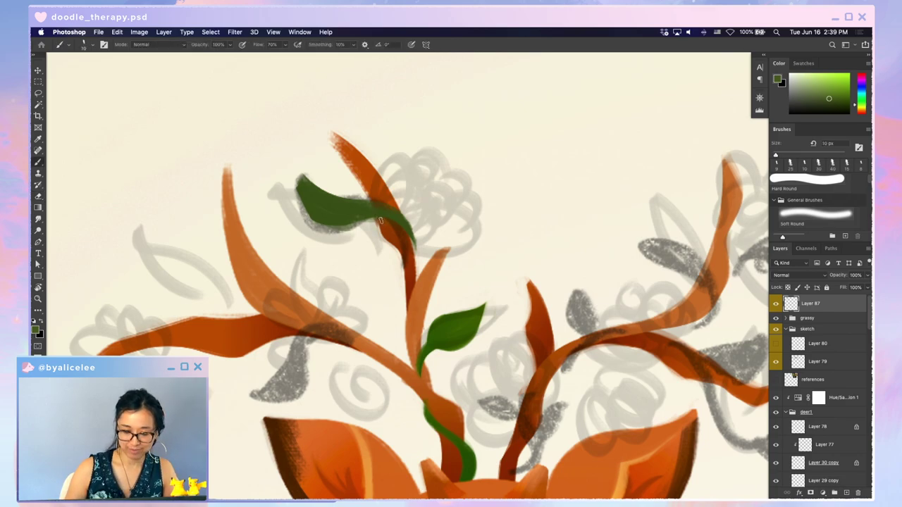
mouse_move(296, 188)
mouse_down()
mouse_move(306, 215)
mouse_move(327, 226)
mouse_move(362, 222)
mouse_move(364, 214)
mouse_up()
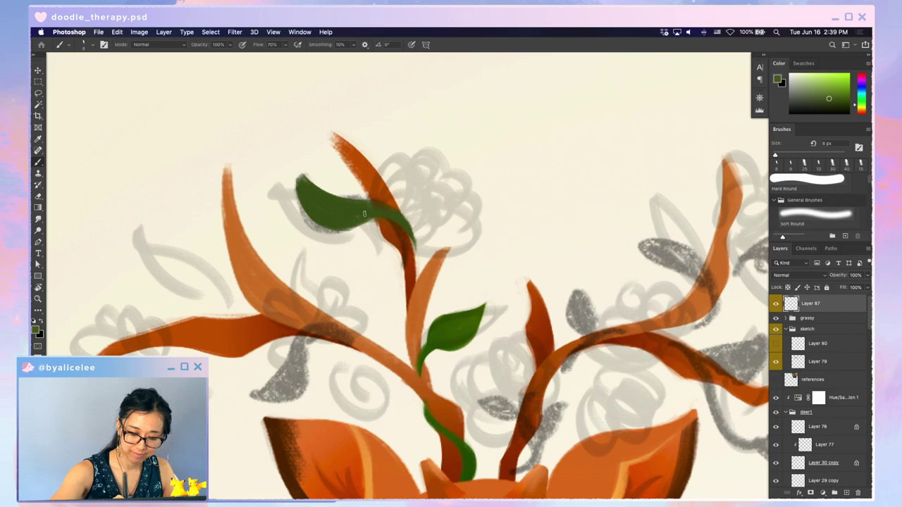
- Erase the lower end of the leaf's stem and move the leaf up and to the left along the antler
key(e)
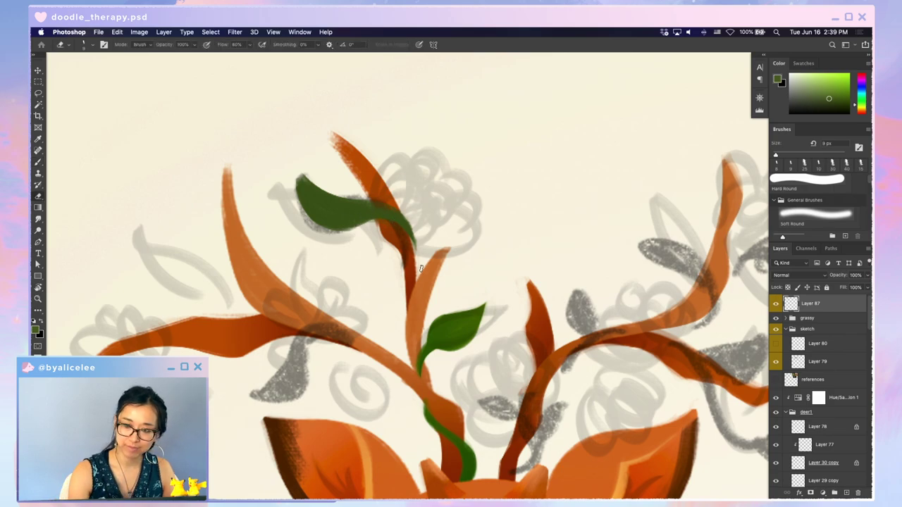
mouse_move(412, 243)
mouse_down()
mouse_move(405, 215)
mouse_move(414, 248)
mouse_move(410, 231)
mouse_up()
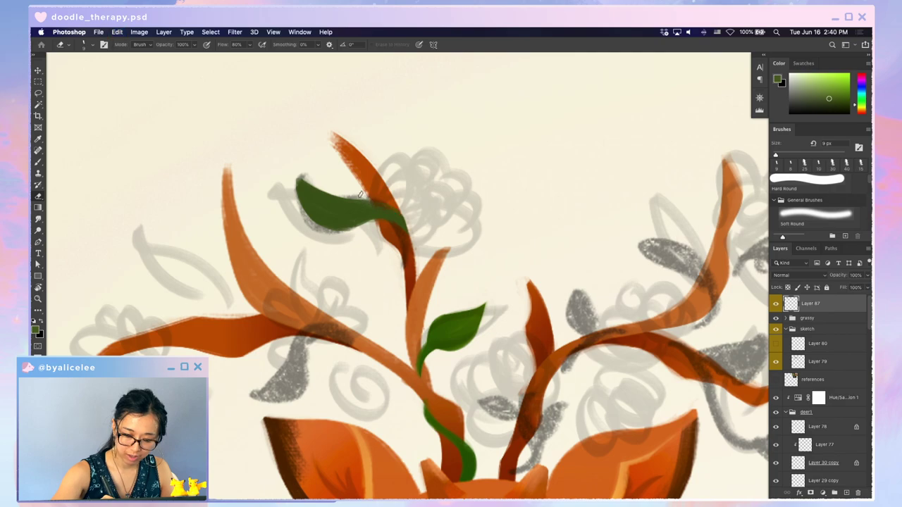
key(v)
mouse_move(406, 217)
mouse_down()
mouse_move(395, 205)
mouse_move(406, 227)
mouse_move(401, 206)
mouse_move(379, 192)
mouse_up()
- Extend the leaf's tip into a curved point with the green brush and smooth the leaf and stem edges with the 9 px eraser
key(b)
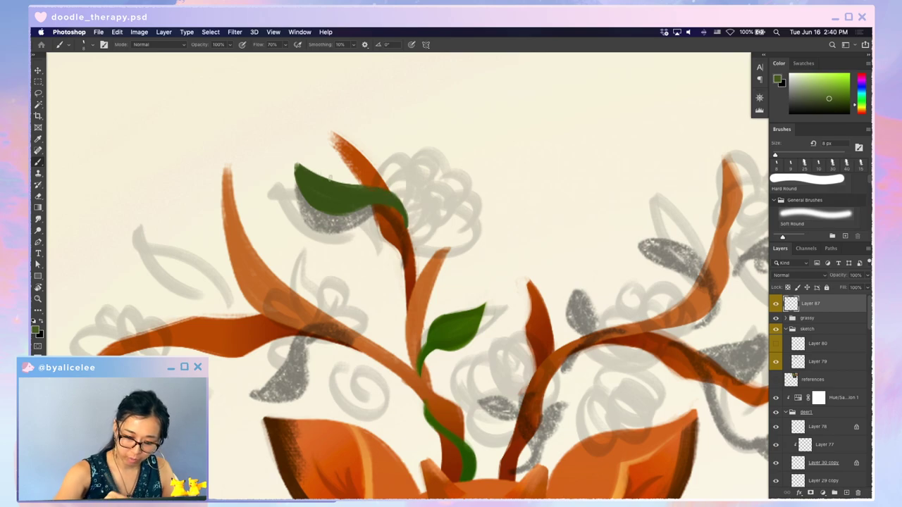
mouse_move(313, 172)
mouse_down()
mouse_move(293, 156)
mouse_move(329, 188)
mouse_move(319, 191)
mouse_move(298, 174)
mouse_move(336, 201)
mouse_up()
drag(293, 155, 356, 187)
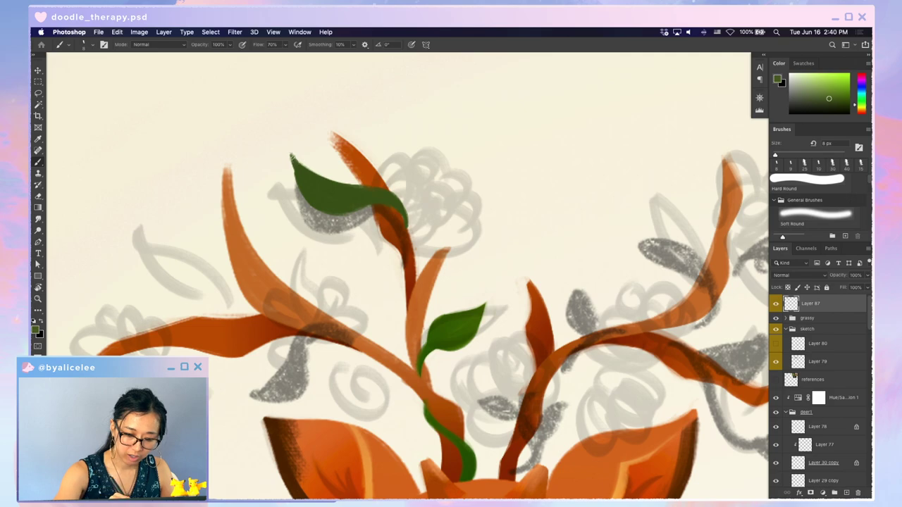
key(e)
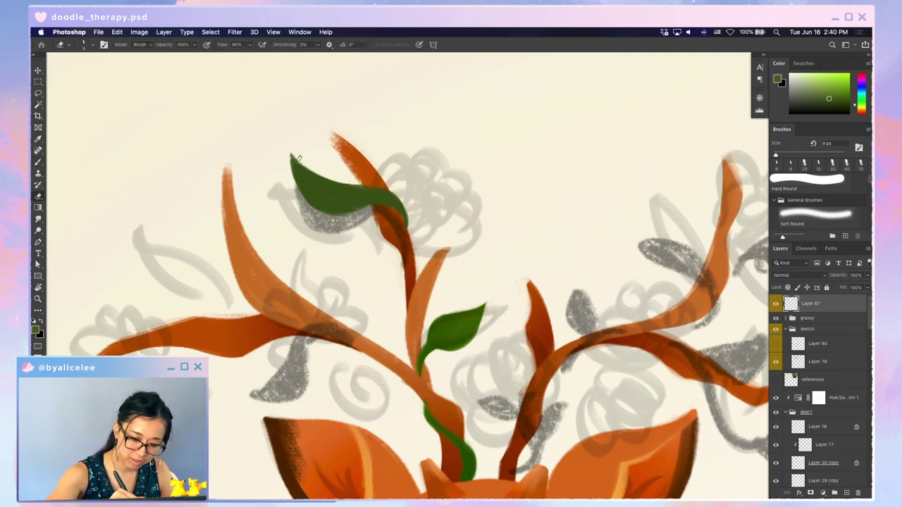
mouse_move(305, 203)
mouse_down()
mouse_move(369, 208)
mouse_move(408, 240)
mouse_up()
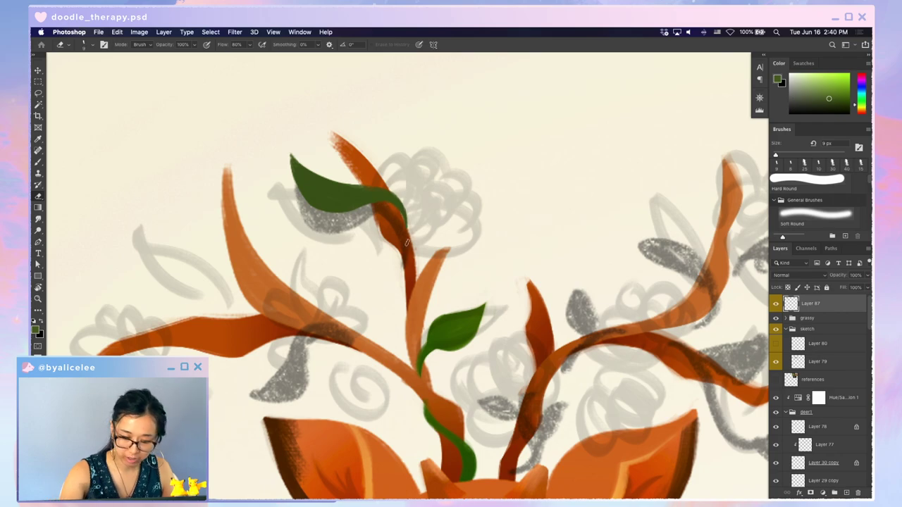
key(super+minus)
key(super+minus)
key(super+plus)
key(super+plus)
key(super+plus)
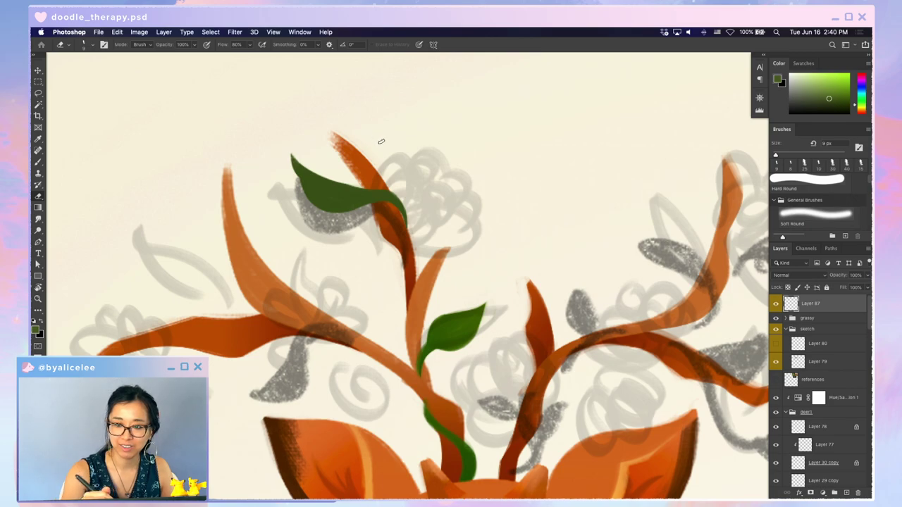
- Save the illustration
scroll(479, 254, down, 2)
scroll(479, 254, left, 2)
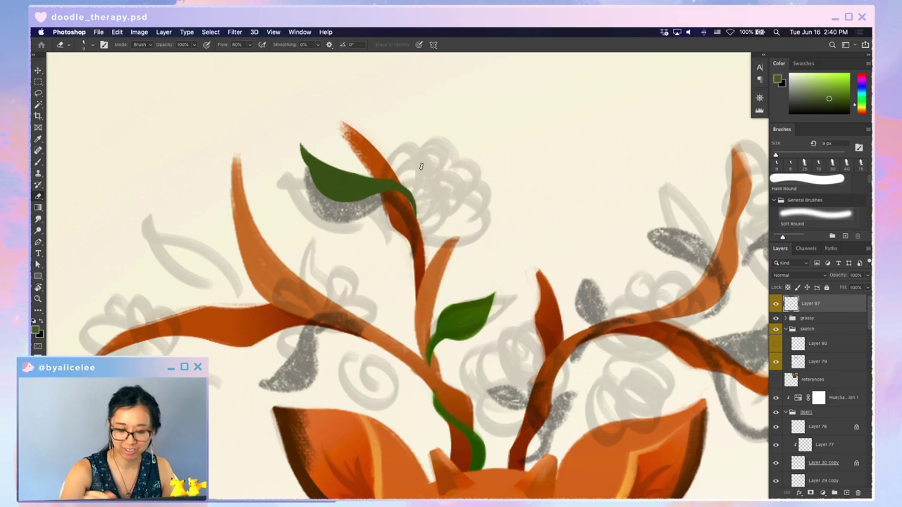
key(b)
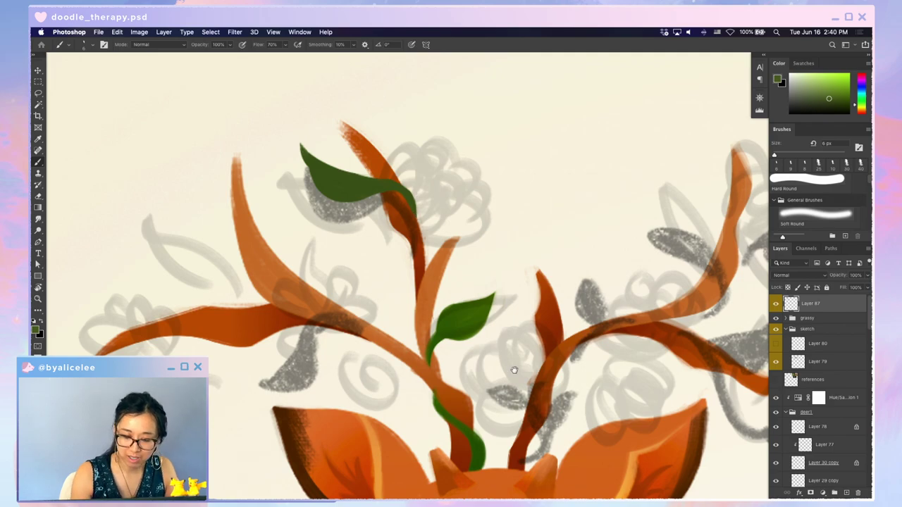
drag(523, 362, 584, 301)
key(super+s)
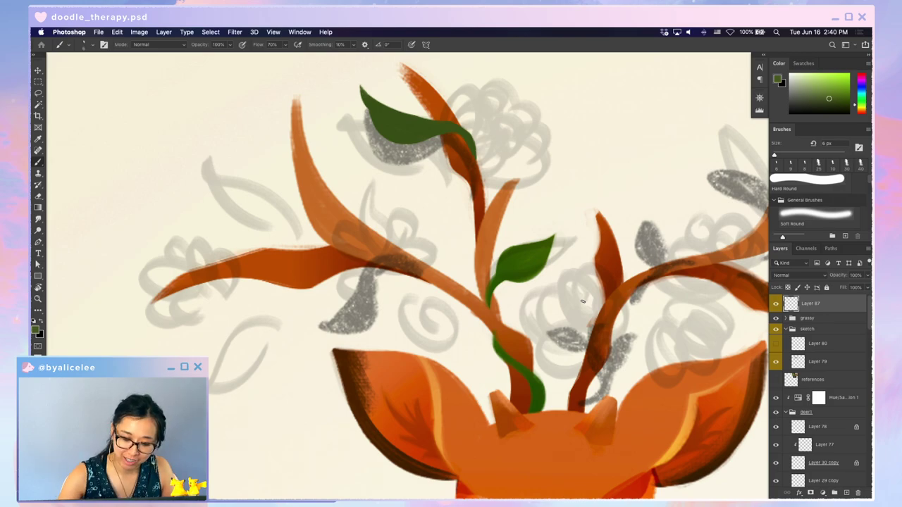
- Paint the curved stem and outline of a second leaf across the lower left antler branch with the 6 px green brush
mouse_move(448, 293)
mouse_down()
mouse_move(407, 253)
mouse_move(421, 279)
mouse_up()
drag(402, 240, 408, 253)
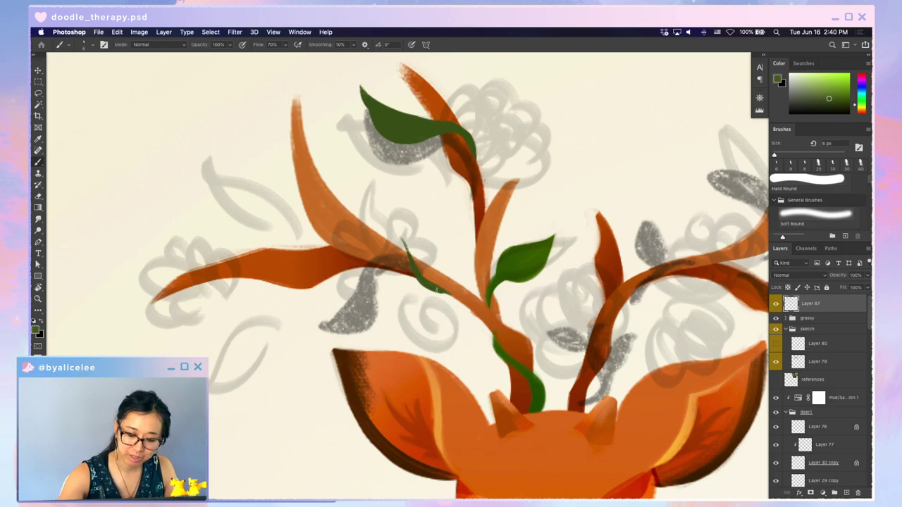
mouse_move(429, 289)
mouse_down()
mouse_move(414, 279)
mouse_move(400, 235)
mouse_up()
drag(420, 284, 442, 290)
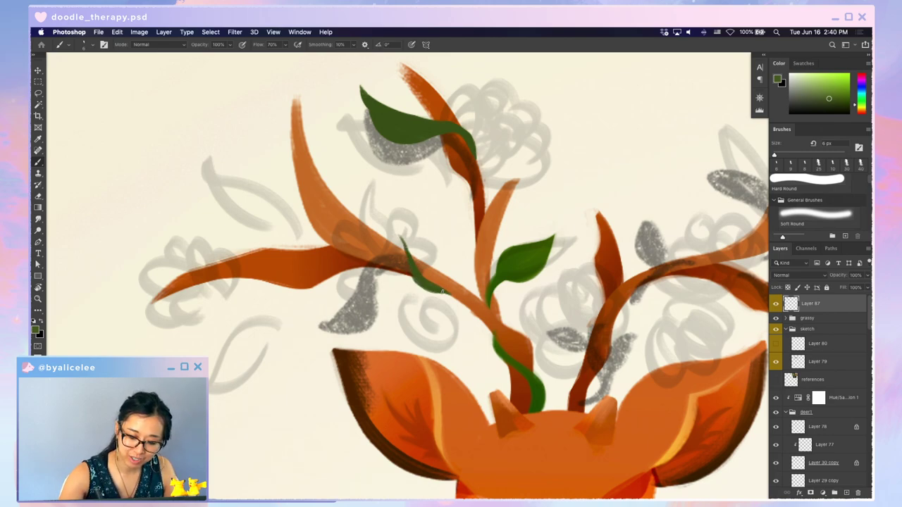
mouse_move(406, 245)
mouse_down()
mouse_move(373, 178)
mouse_move(395, 205)
mouse_move(382, 197)
mouse_move(401, 224)
mouse_up()
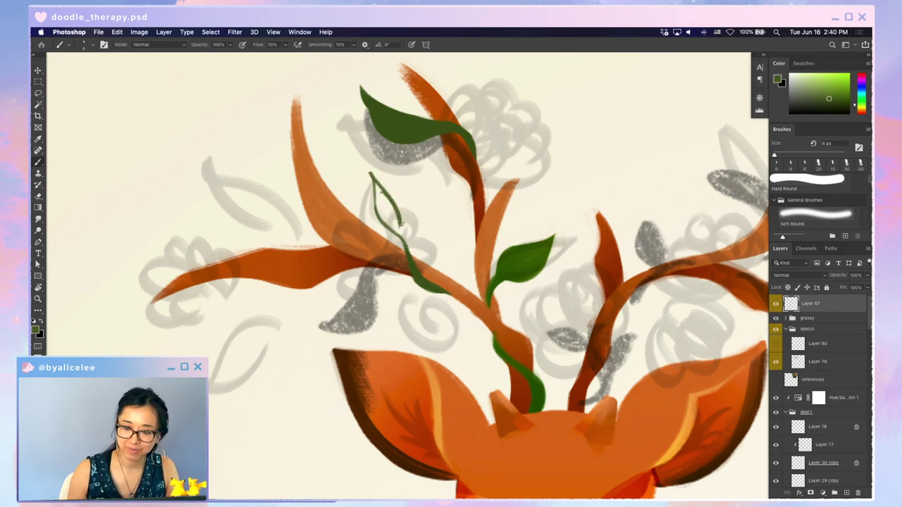
- Fill in the second leaf with a 10 px green brush and refine its outline
key(bracketright)
key(bracketright)
key(bracketright)
key(bracketright)
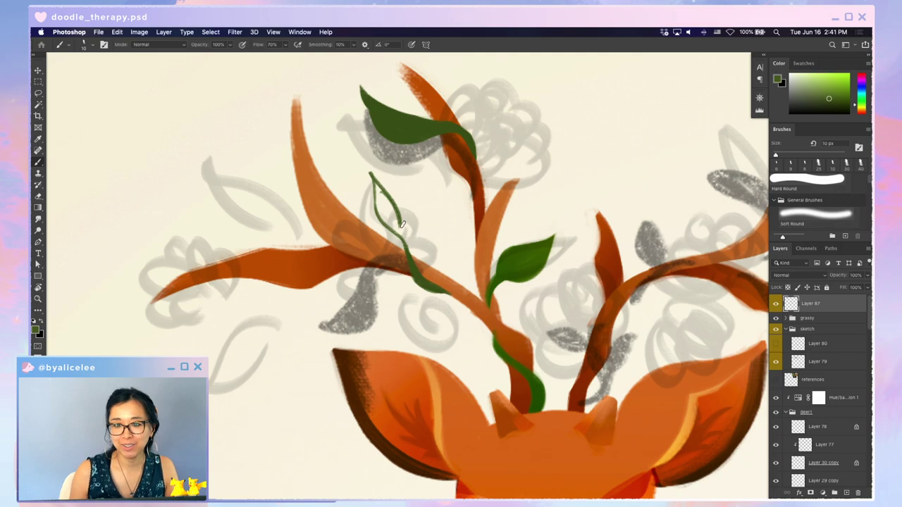
mouse_move(371, 174)
mouse_down()
mouse_move(384, 221)
mouse_move(382, 204)
mouse_move(396, 229)
mouse_move(383, 198)
mouse_move(376, 206)
mouse_move(409, 252)
mouse_move(392, 217)
mouse_move(404, 245)
mouse_move(402, 206)
mouse_up()
key(e)
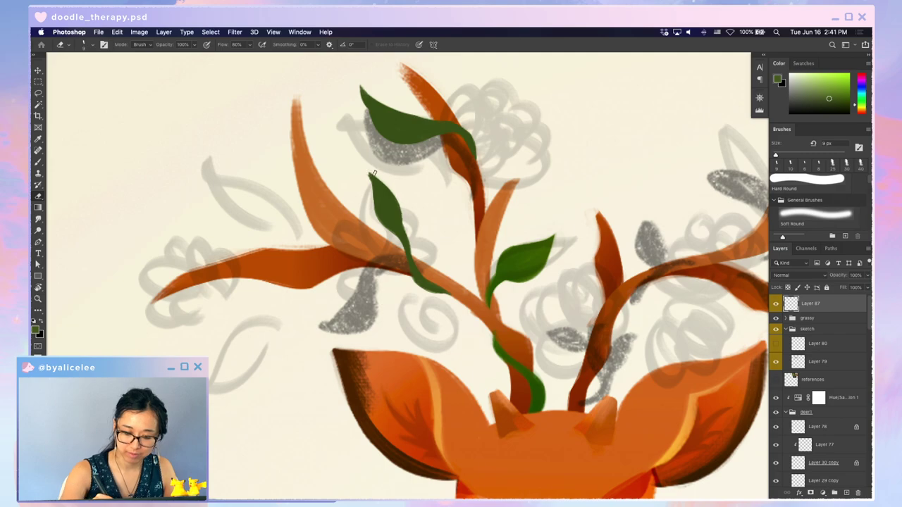
key(b)
drag(370, 177, 406, 239)
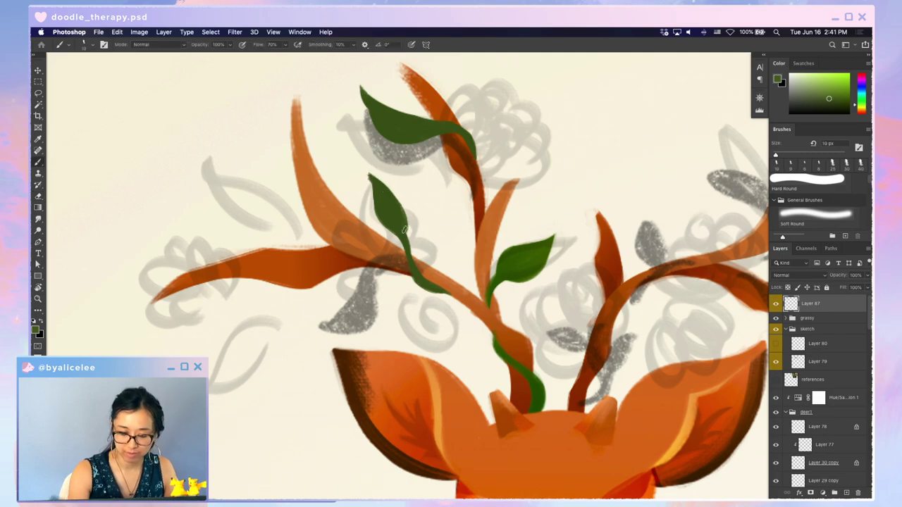
- Select the second leaf with the Lasso tool and move it slightly down and to the right
key(super+minus)
key(super+minus)
key(ctrl+plus)
key(ctrl+plus)
key(ctrl+plus)
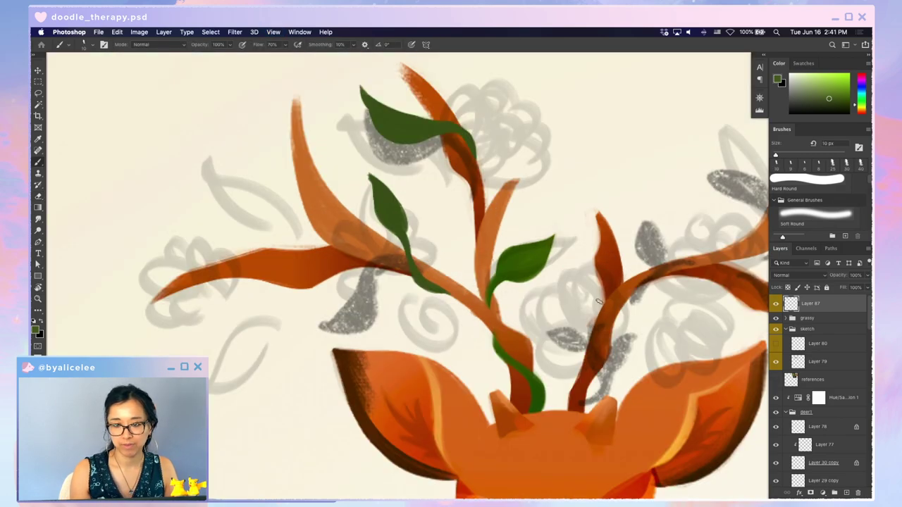
key(l)
mouse_move(382, 177)
mouse_down()
mouse_move(373, 222)
mouse_move(387, 179)
mouse_up()
key(v)
drag(396, 216, 406, 226)
- Skew the selected leaf and widen it to about 108.5% with Free Transform, and clear the selection
key(super+t)
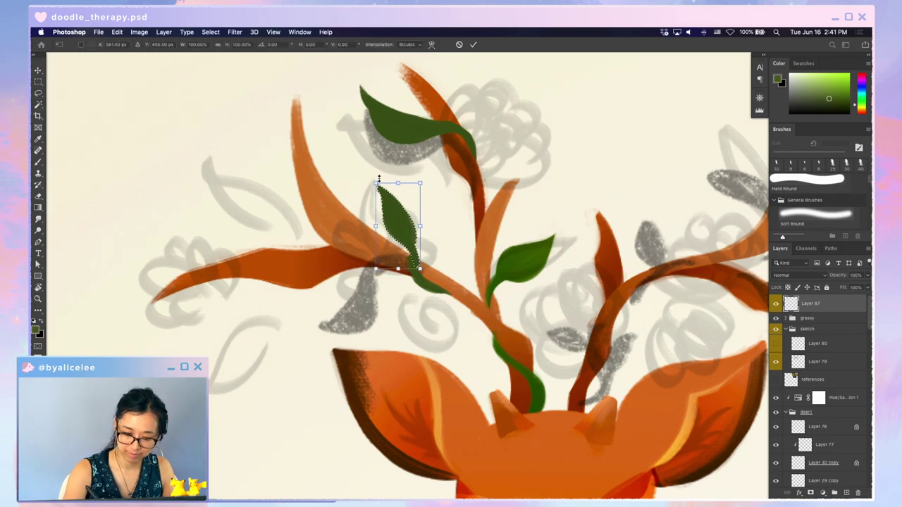
drag(378, 186, 372, 189)
drag(415, 226, 428, 222)
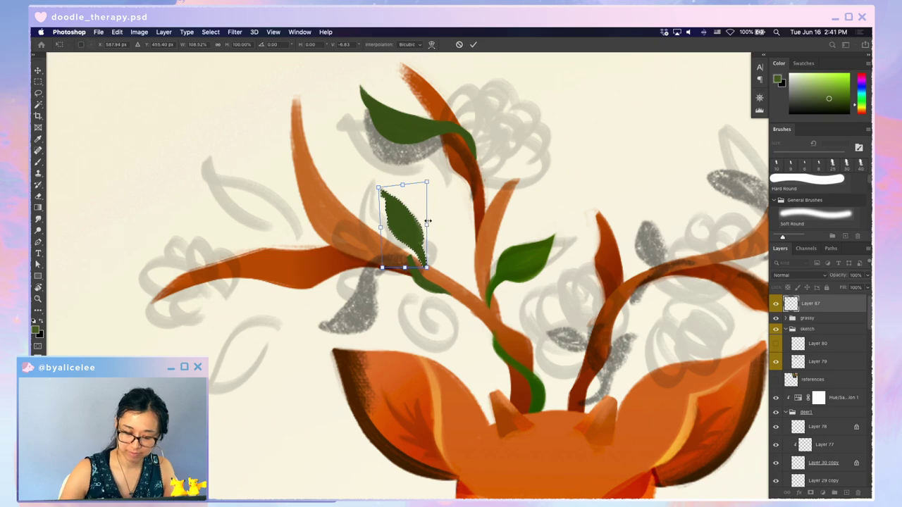
key(Return)
key(ctrl+d)
- Repaint the stem connecting the second leaf to the antler and erase the leftover old stem
key(e)
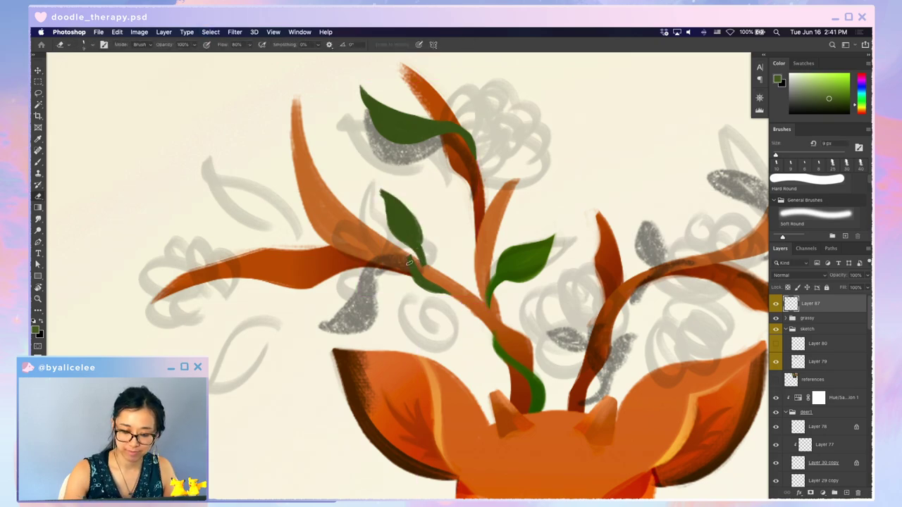
key(b)
drag(420, 258, 451, 295)
key(e)
drag(430, 257, 452, 294)
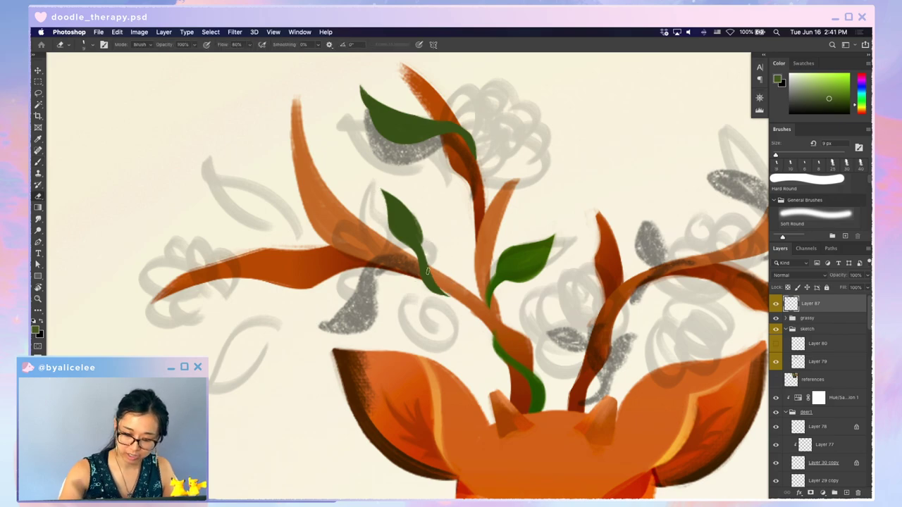
- Refine the second leaf's outline and the lower end of its stem, alternating the 10 px brush and 9 px eraser
key(ctrl+minus)
drag(629, 422, 615, 418)
key(ctrl+plus)
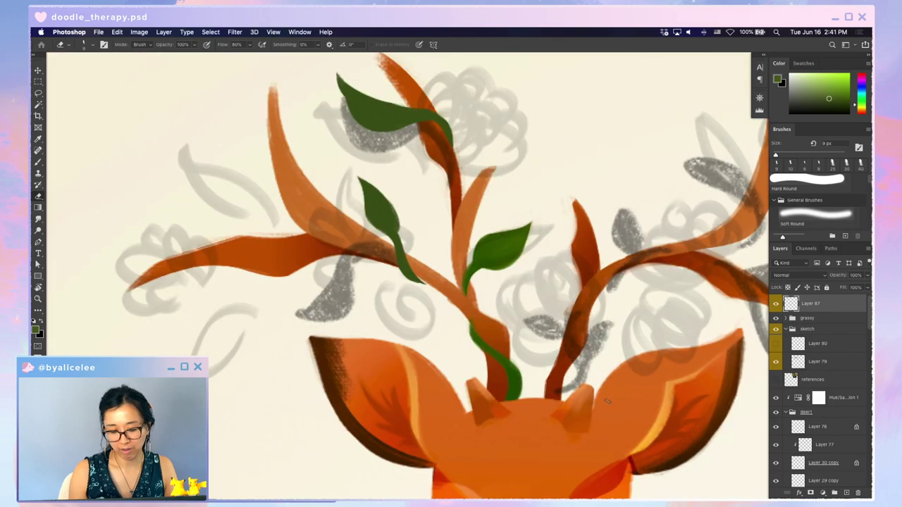
key(b)
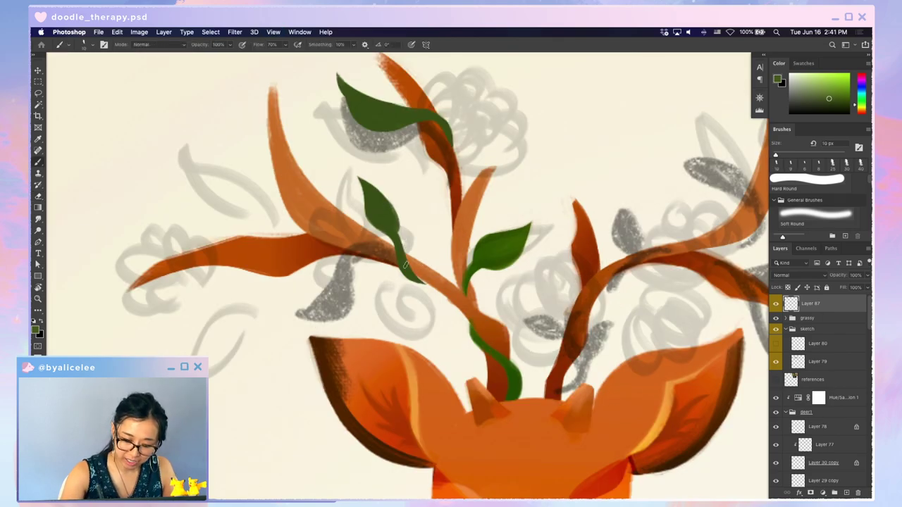
drag(406, 265, 427, 284)
key(e)
key(b)
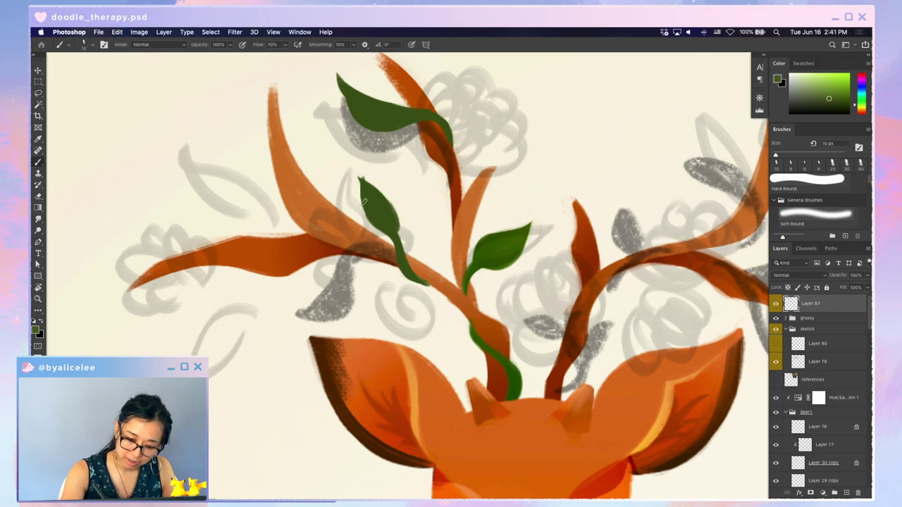
key(e)
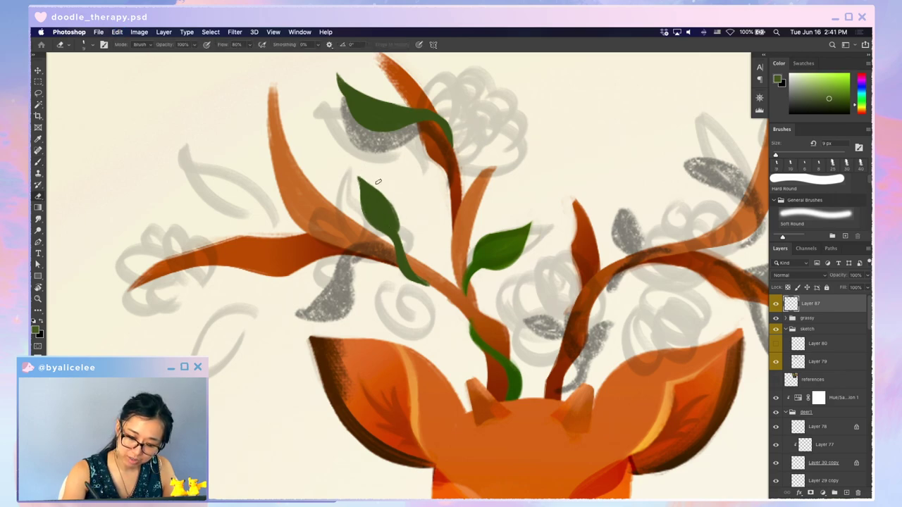
key(b)
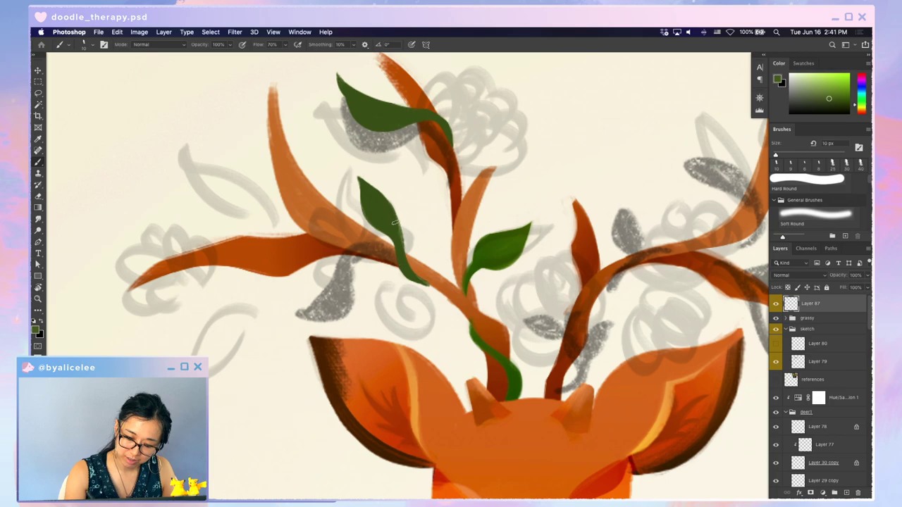
key(super+minus)
key(super+minus)
key(super+equal)
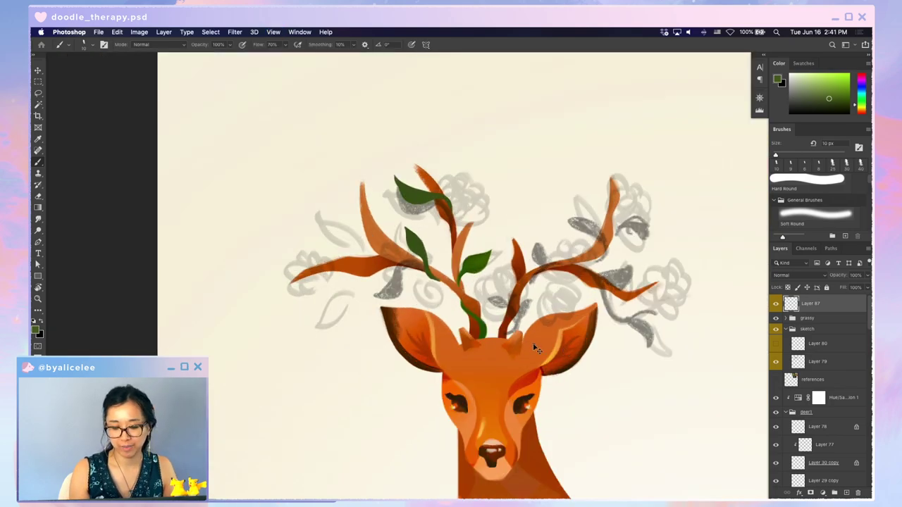
- Trim the lower end of the second leaf's stem with the 9 px eraser and undo the last stroke
key(e)
drag(401, 270, 428, 285)
key(super+z)
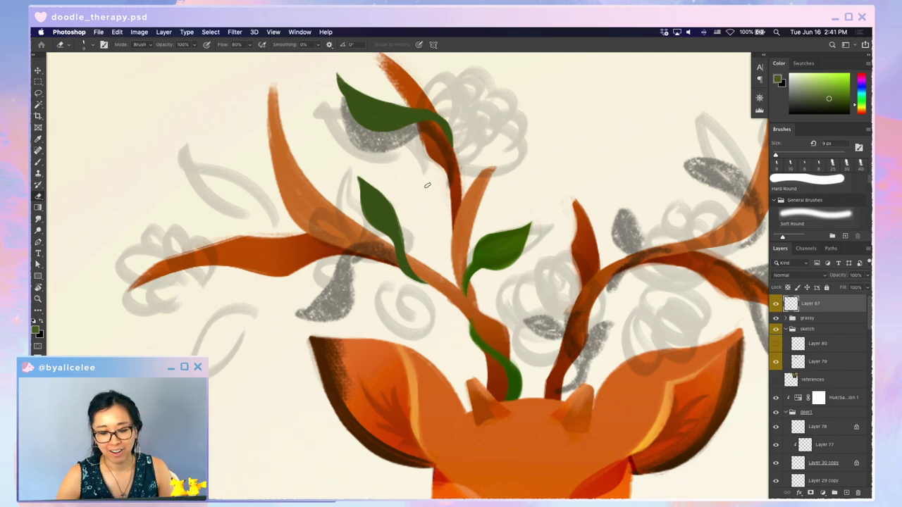
- Touch up the right edge of the second leaf with the 10 px brush and the 9 px eraser
key(b)
mouse_move(365, 179)
mouse_down()
mouse_move(395, 220)
mouse_move(379, 194)
mouse_move(396, 237)
mouse_up()
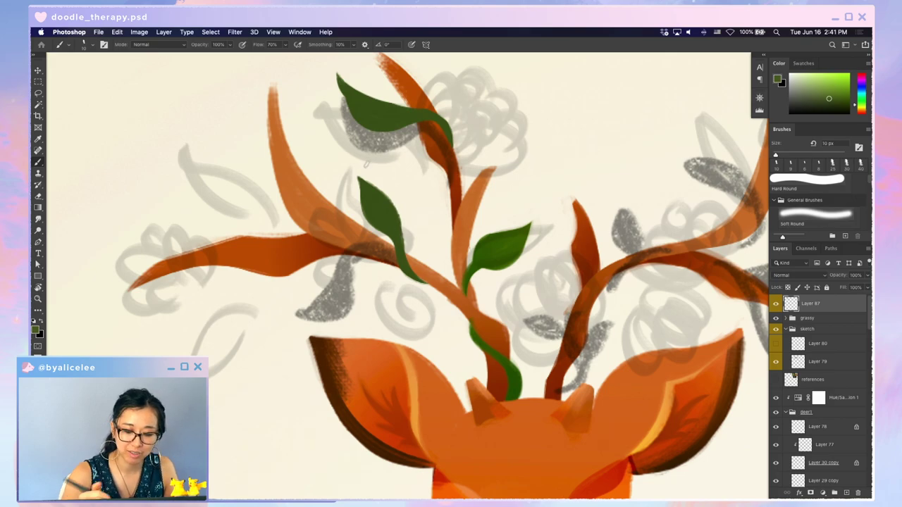
key(e)
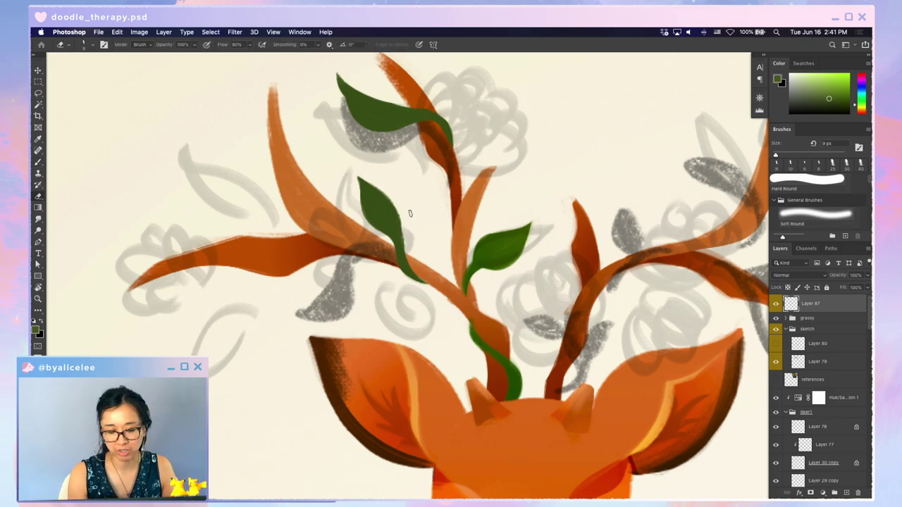
scroll(548, 303, up, 3)
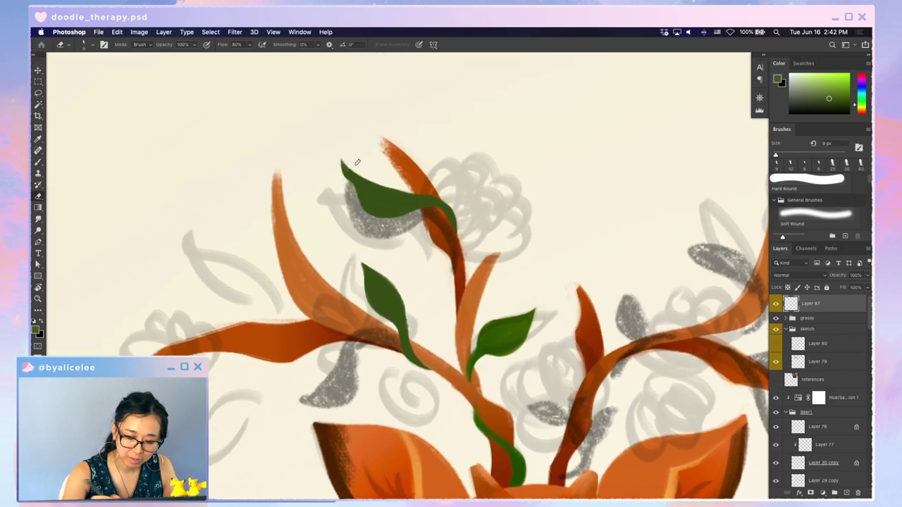
- Lower the opacity of the grey sketch on Layer 79 to 10% and make the leaf layer active again
key(b)
key(v)
ctrl+click(386, 231)
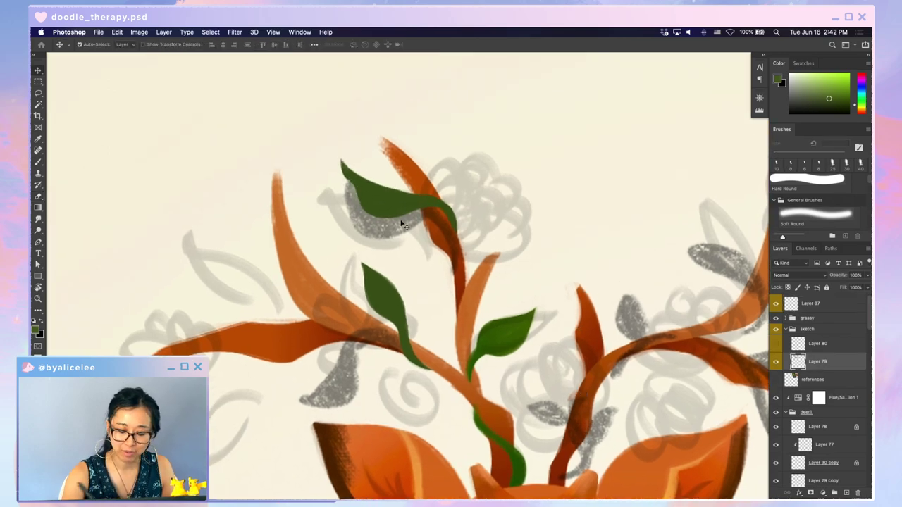
key(1)
drag(390, 300, 399, 295)
key(super+z)
key(e)
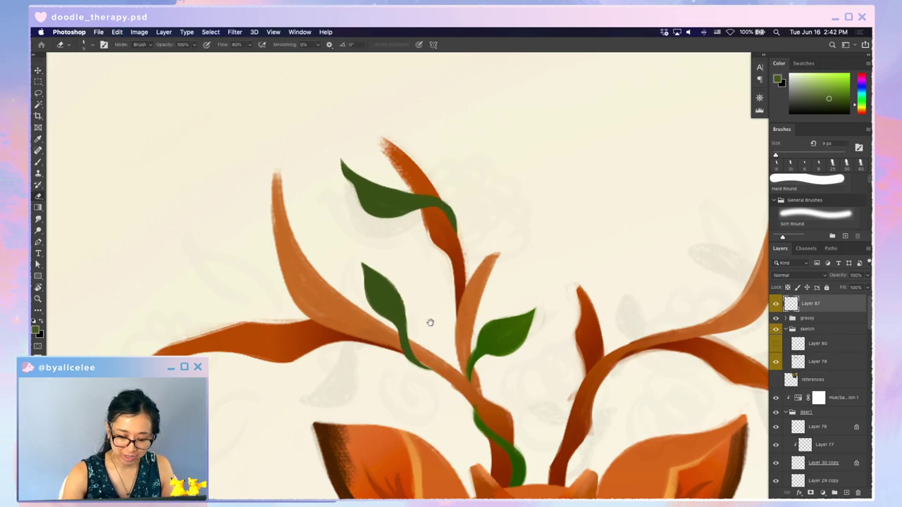
- Select Layer 60, unlock its transparent pixels, and erase the stray paint mark beside the lower right antler
drag(429, 322, 417, 260)
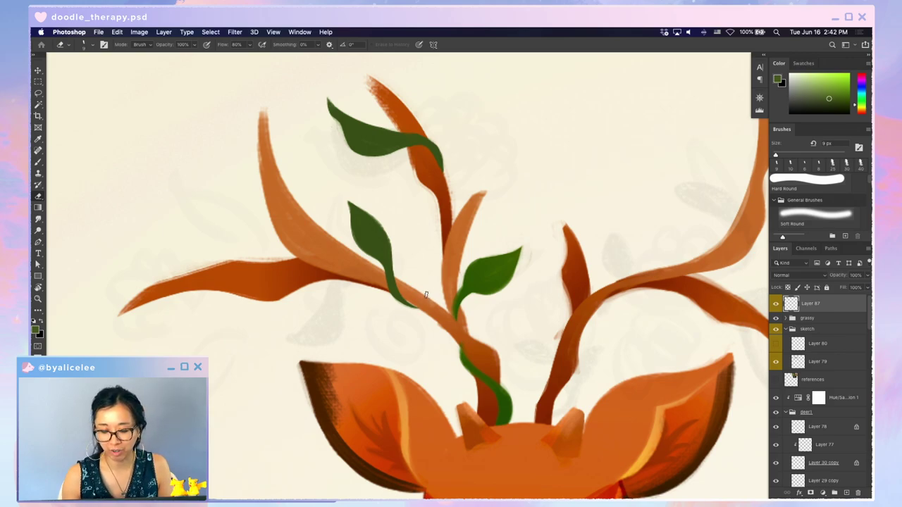
key(v)
click(560, 333)
drag(560, 333, 562, 326)
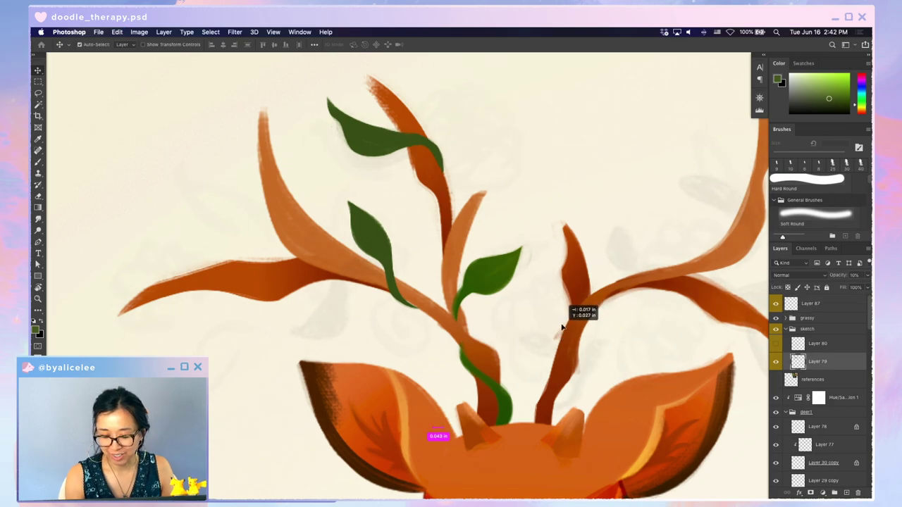
key(super+z)
drag(585, 259, 579, 256)
key(super+z)
key(e)
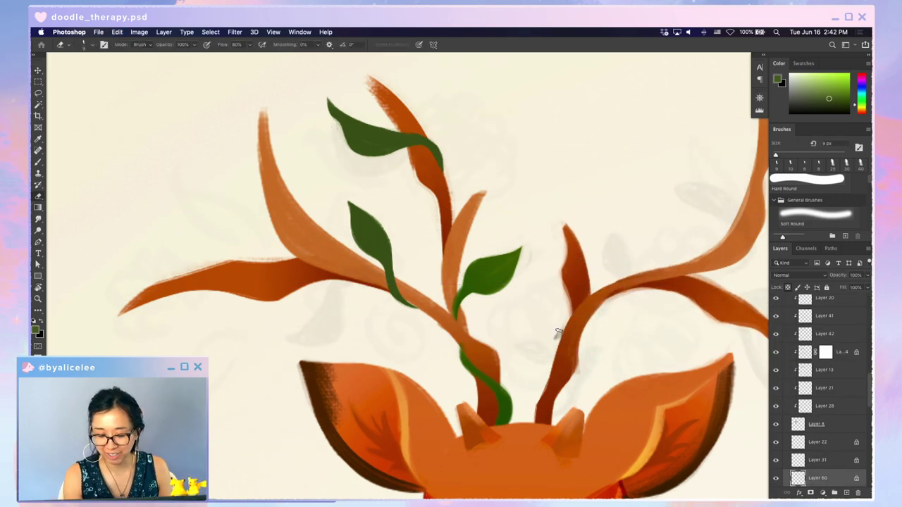
key(/)
drag(563, 328, 556, 338)
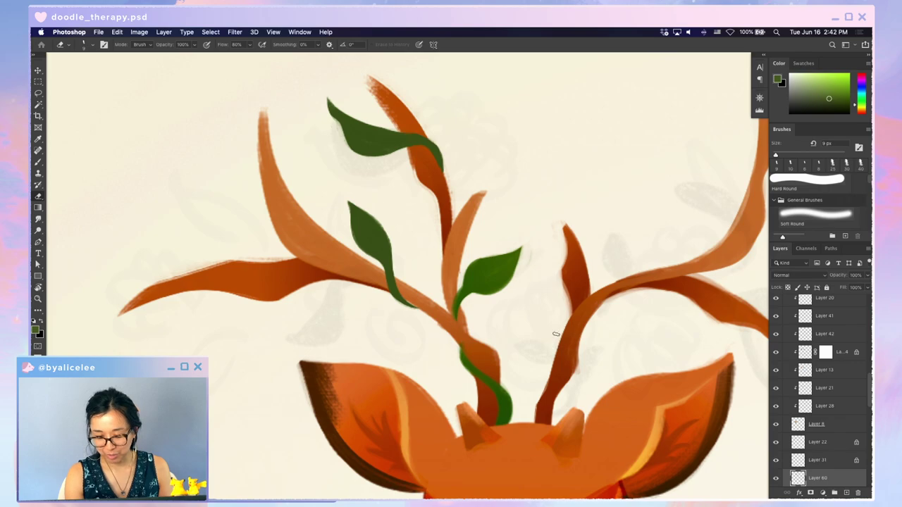
- Make the right antler's paint layer, Layer 31, active and unlock its transparent pixels for erasing
key(v)
click(621, 289)
key(super+z)
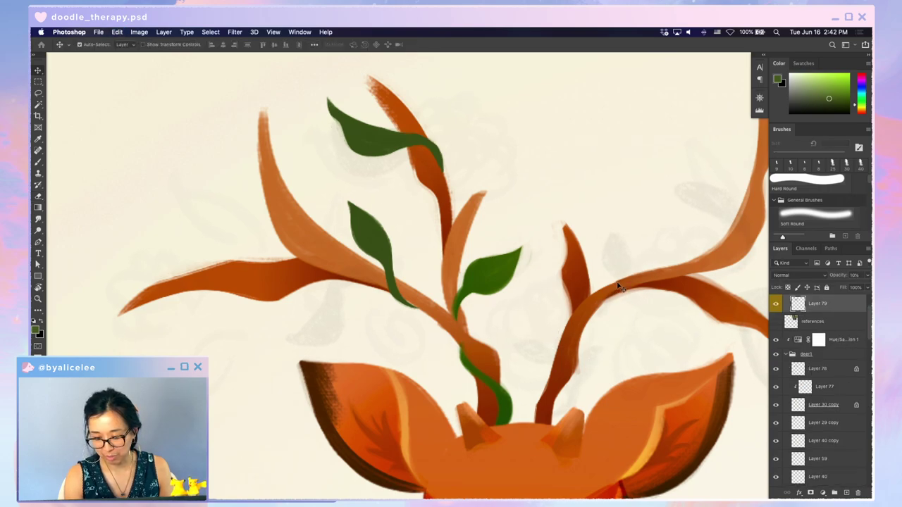
drag(620, 285, 621, 282)
key(super+z)
drag(735, 243, 735, 243)
key(e)
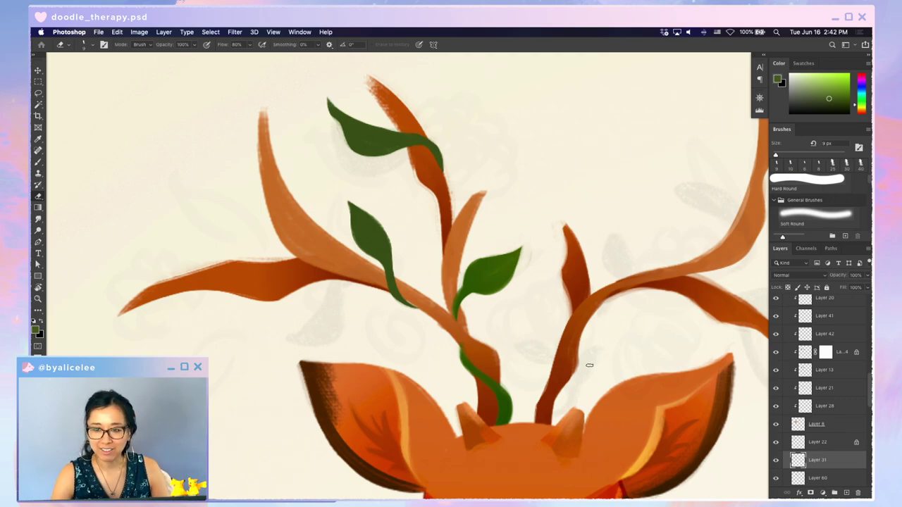
- Return to the leaf layer and repaint the lower stem of the second leaf along the left antler
key(v)
drag(386, 232, 414, 309)
key(b)
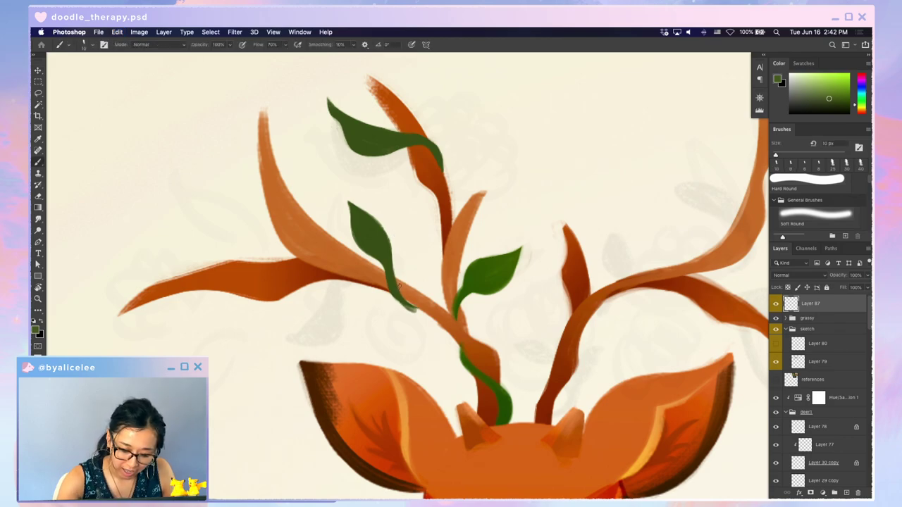
key(super+z)
drag(393, 267, 417, 303)
key(e)
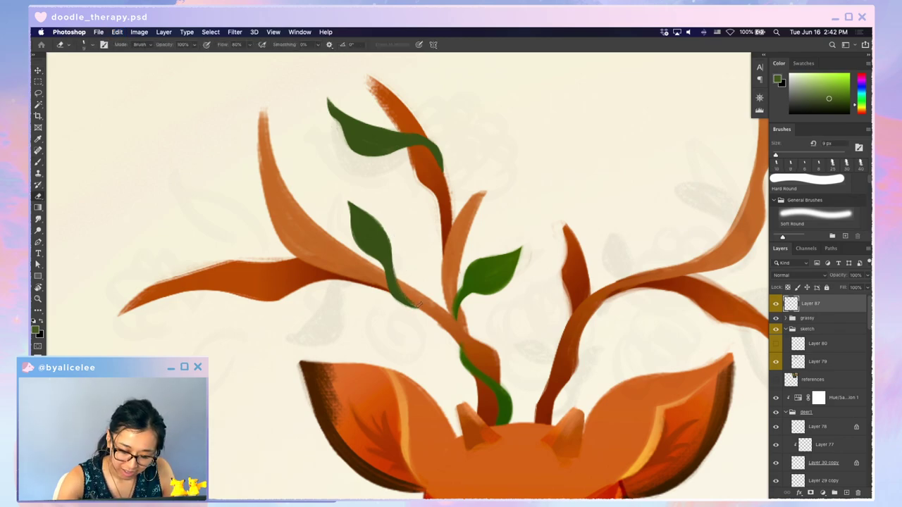
- Paint a green stem curling over the outer left antler branch and outline a leaf hanging below it
key(super+plus)
key(super+plus)
key(super+plus)
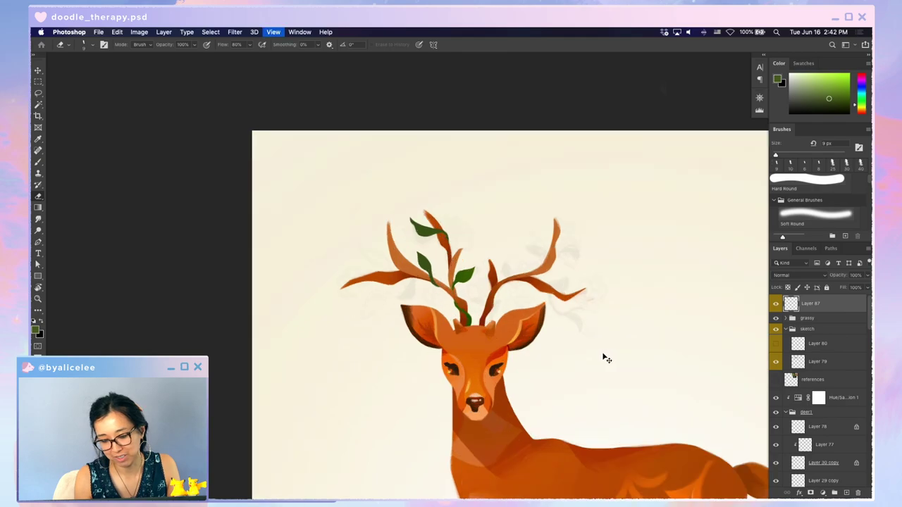
drag(519, 362, 597, 363)
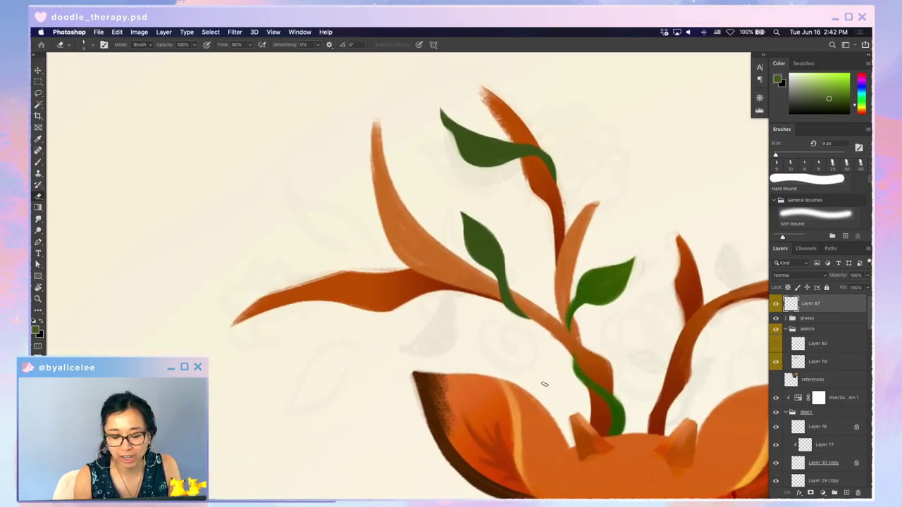
key(b)
drag(351, 268, 288, 322)
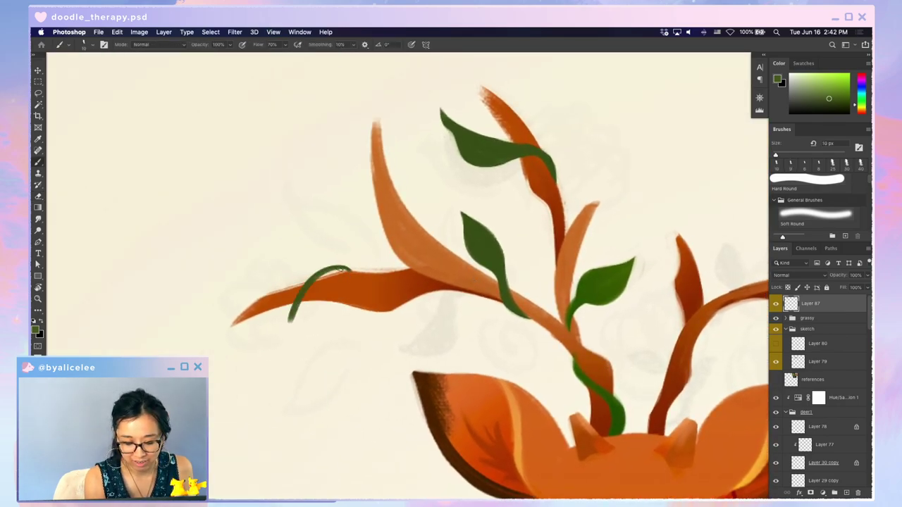
drag(347, 269, 291, 313)
mouse_move(330, 274)
mouse_down()
mouse_move(259, 376)
mouse_move(292, 324)
mouse_move(279, 365)
mouse_up()
- Fill the hanging leaf's outline with solid dark green
key(bracketright)
key(bracketright)
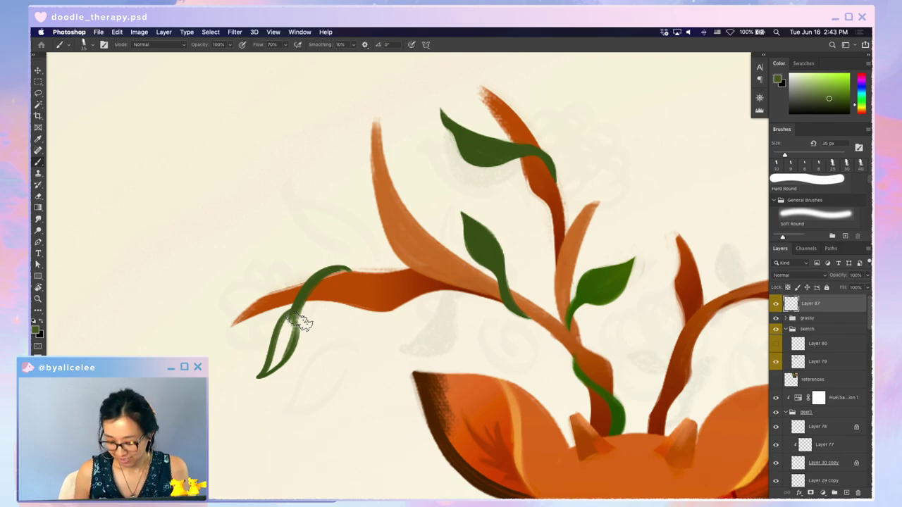
key(bracketleft)
key(bracketleft)
key(bracketleft)
mouse_move(292, 322)
mouse_down()
mouse_move(273, 365)
mouse_move(296, 332)
mouse_move(296, 342)
mouse_move(281, 358)
mouse_move(297, 307)
mouse_move(275, 365)
mouse_move(299, 317)
mouse_move(291, 328)
mouse_move(289, 305)
mouse_move(255, 376)
mouse_move(276, 320)
mouse_move(298, 298)
mouse_move(269, 354)
mouse_up()
key(e)
key(b)
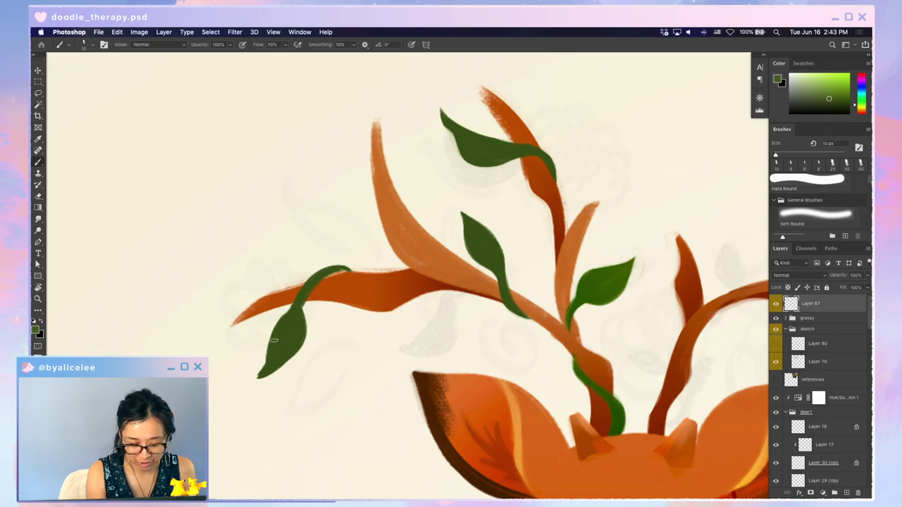
- Move the hanging leaf and its stem inward along the branch, closer to the left antler's fork
drag(376, 356, 417, 265)
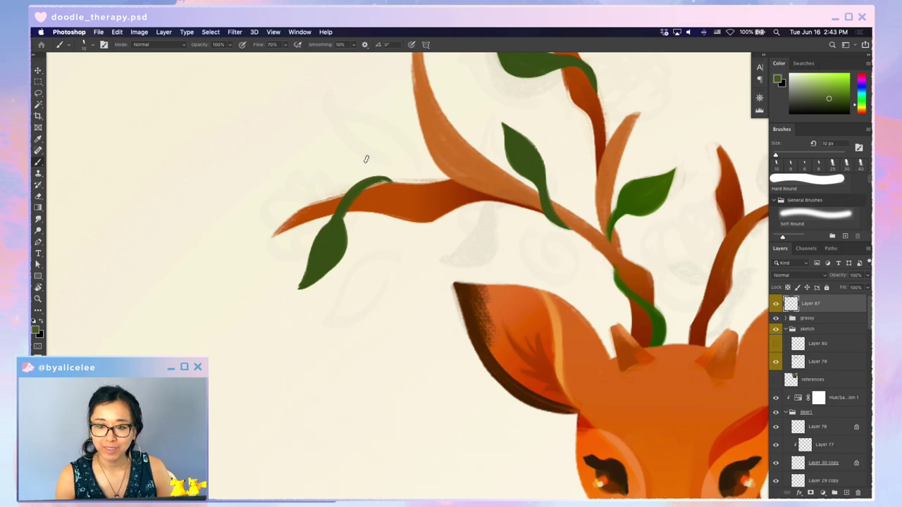
key(v)
drag(335, 251, 370, 249)
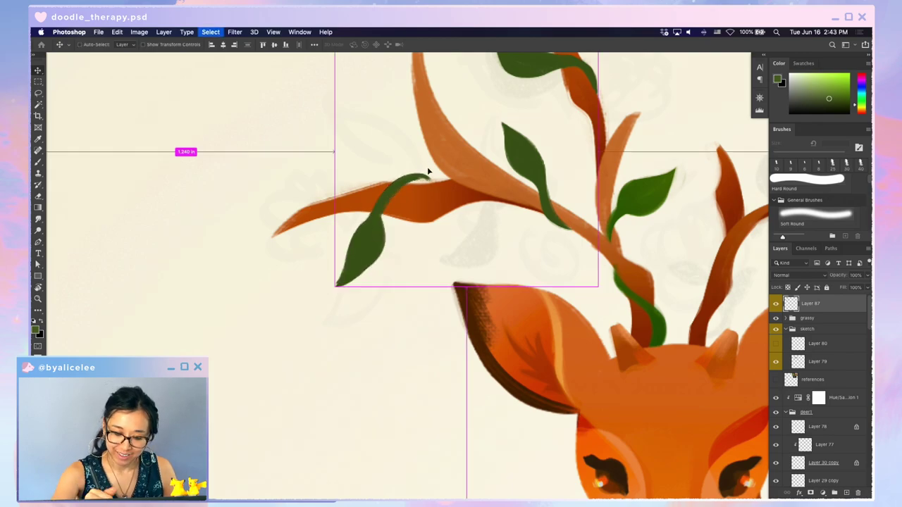
key(b)
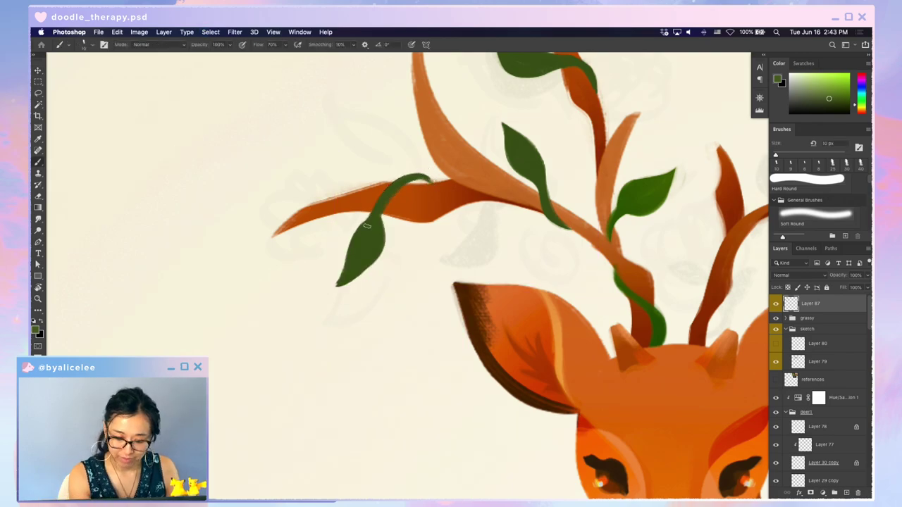
- Round out the hanging leaf with the 10 px brush and clean its edges and tip with the 9 px eraser
mouse_move(365, 224)
mouse_down()
mouse_move(340, 276)
mouse_move(377, 222)
mouse_move(339, 284)
mouse_move(364, 271)
mouse_up()
key(e)
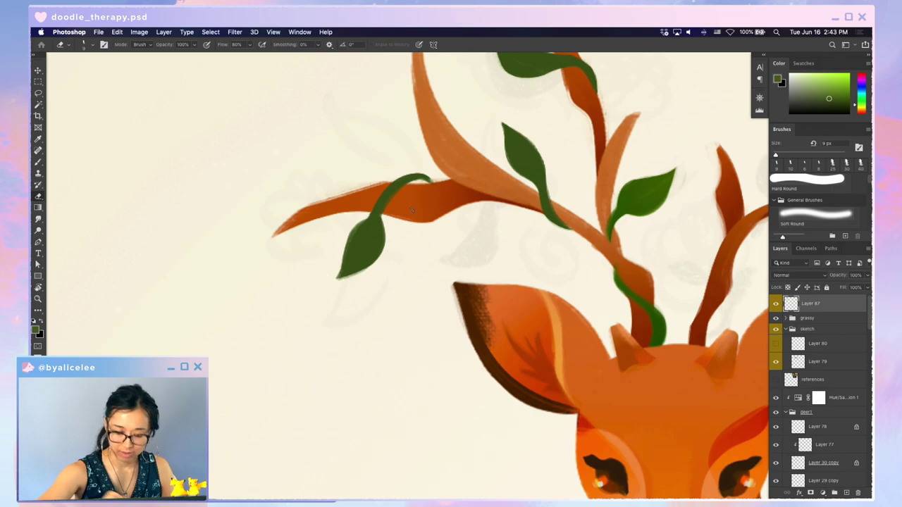
key(b)
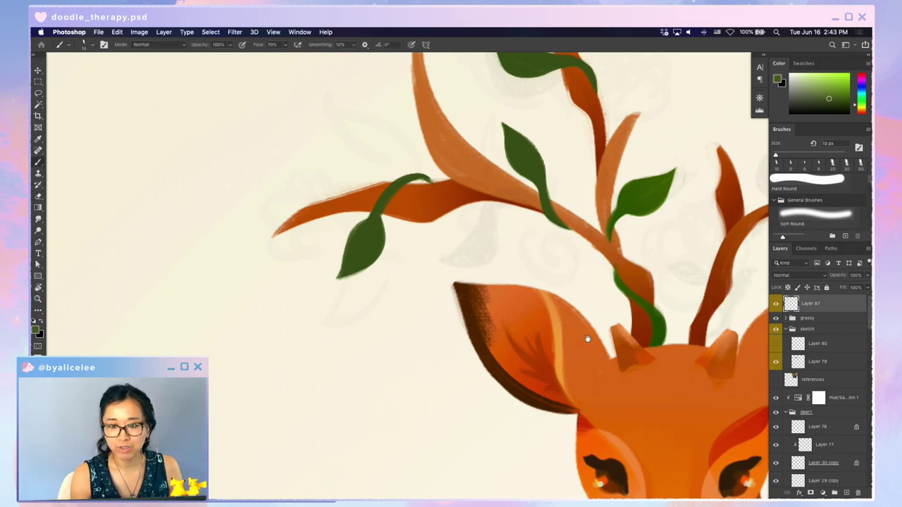
- Paint a small leaf above the outer left branch, joined to the hanging leaf's stem, using the 10 px brush
drag(587, 339, 457, 310)
key(super+minus)
key(super+minus)
key(super+plus)
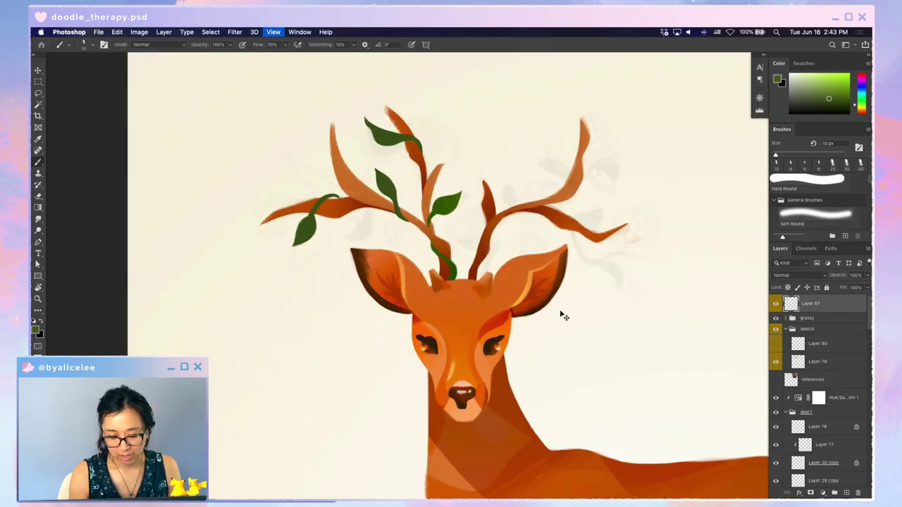
key(super+plus)
drag(356, 224, 619, 330)
key(e)
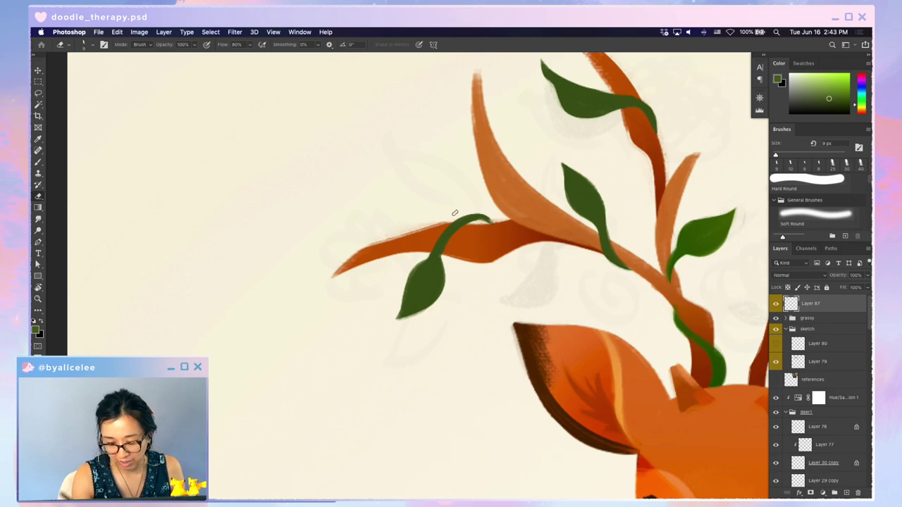
key(b)
mouse_move(465, 220)
mouse_down()
mouse_move(420, 192)
mouse_move(422, 161)
mouse_move(419, 214)
mouse_move(438, 231)
mouse_move(409, 226)
mouse_move(396, 197)
mouse_move(423, 226)
mouse_move(401, 204)
mouse_move(419, 224)
mouse_move(402, 214)
mouse_move(437, 231)
mouse_up()
key(super+z)
key(super+z)
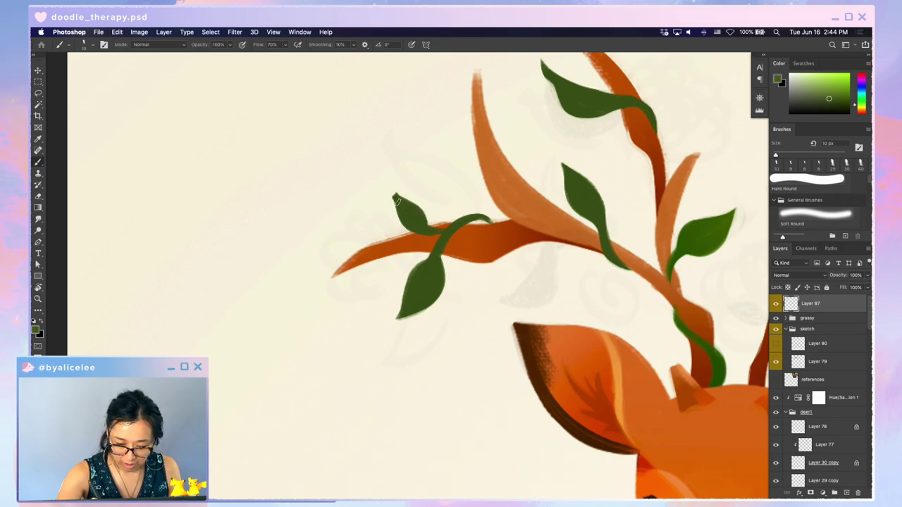
- Refine the small upper leaf's outline and its joint to the stem with the 9 px eraser and 10 px brush
key(e)
drag(390, 193, 404, 226)
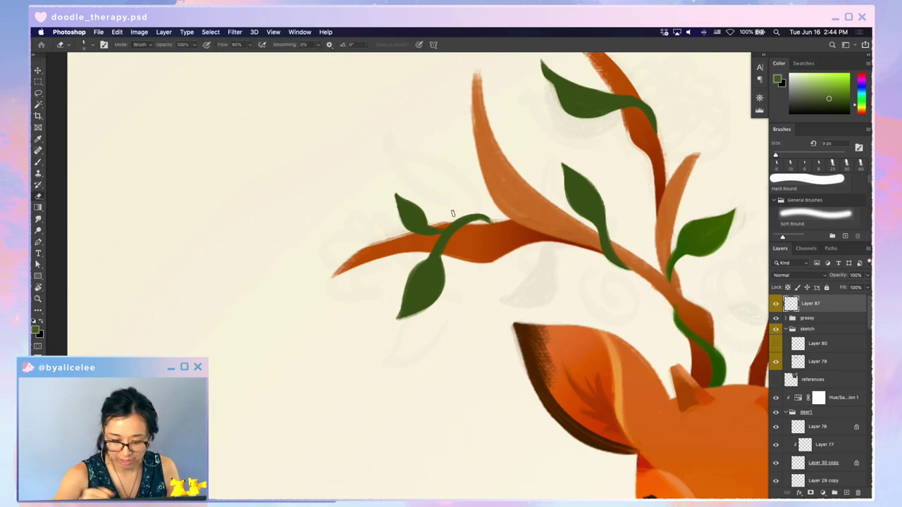
key(r)
drag(655, 364, 520, 451)
key(b)
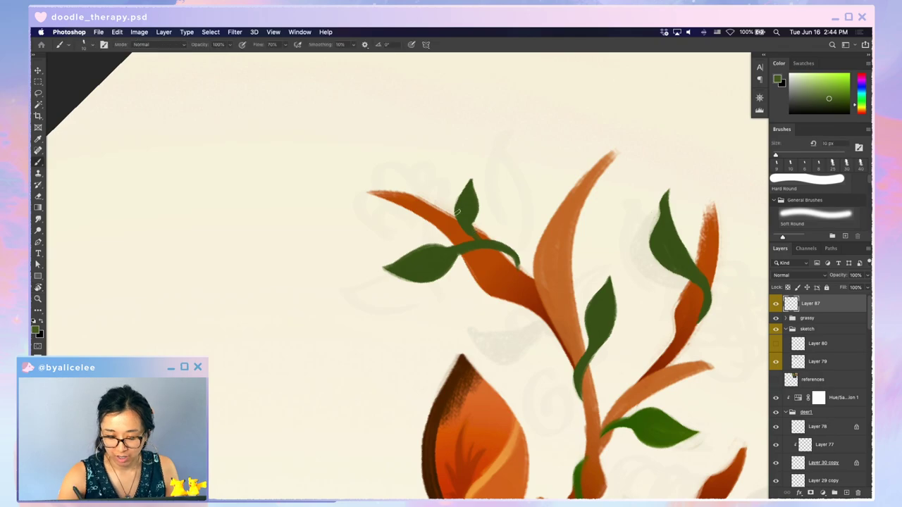
mouse_move(456, 211)
mouse_down()
mouse_move(482, 242)
mouse_move(482, 232)
mouse_up()
key(e)
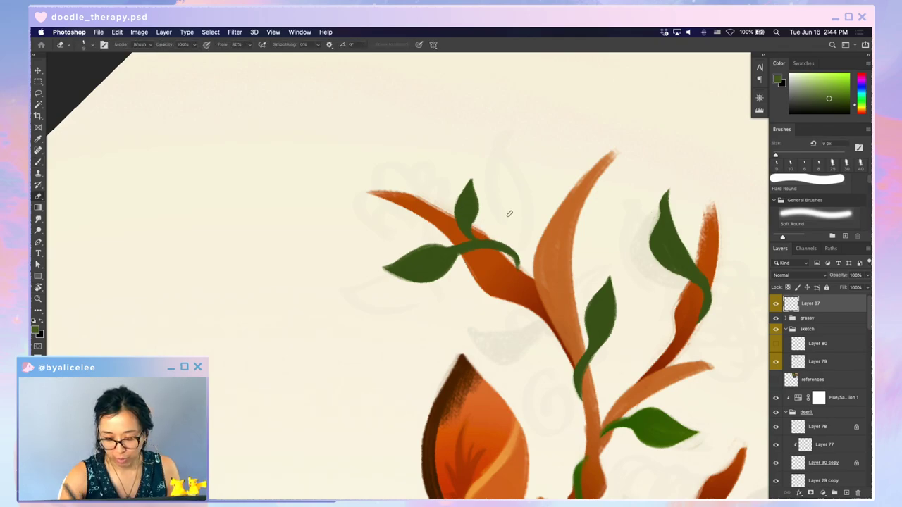
- Reset the canvas rotation and touch up the hanging leaf's outline with the brush and eraser
key(Escape)
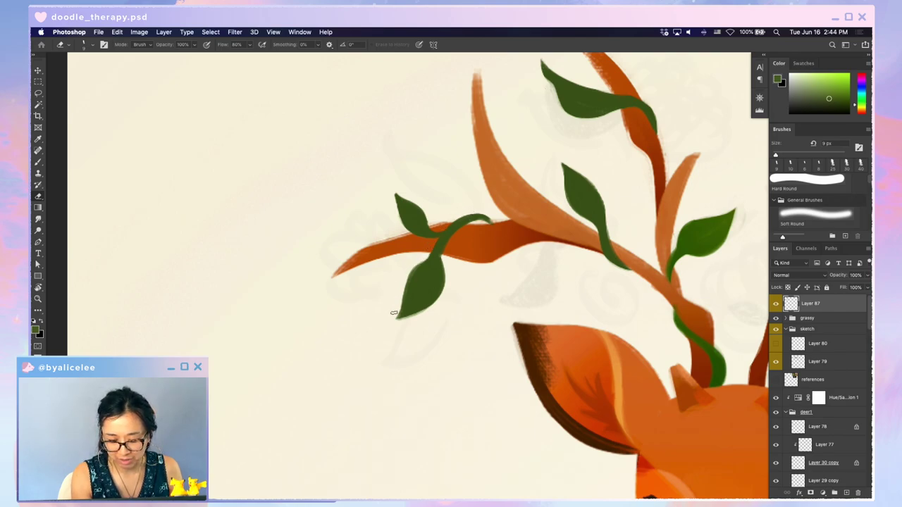
key(b)
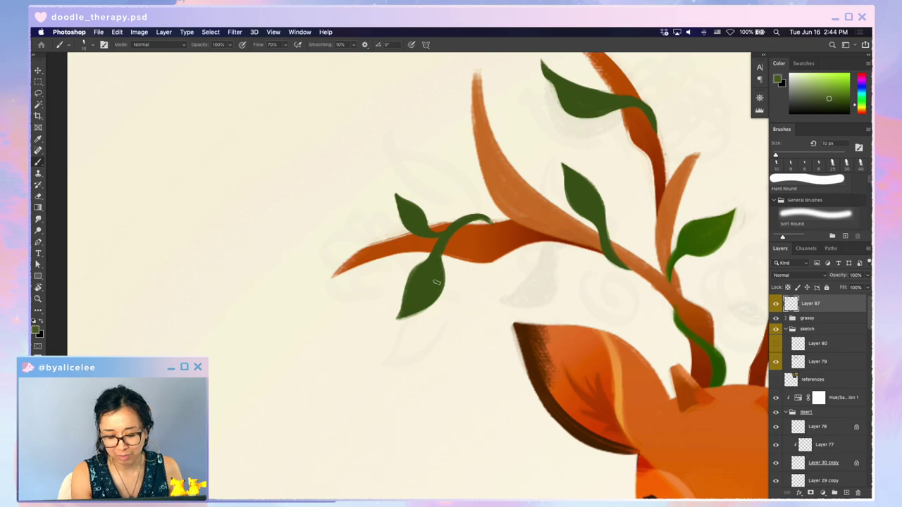
key(e)
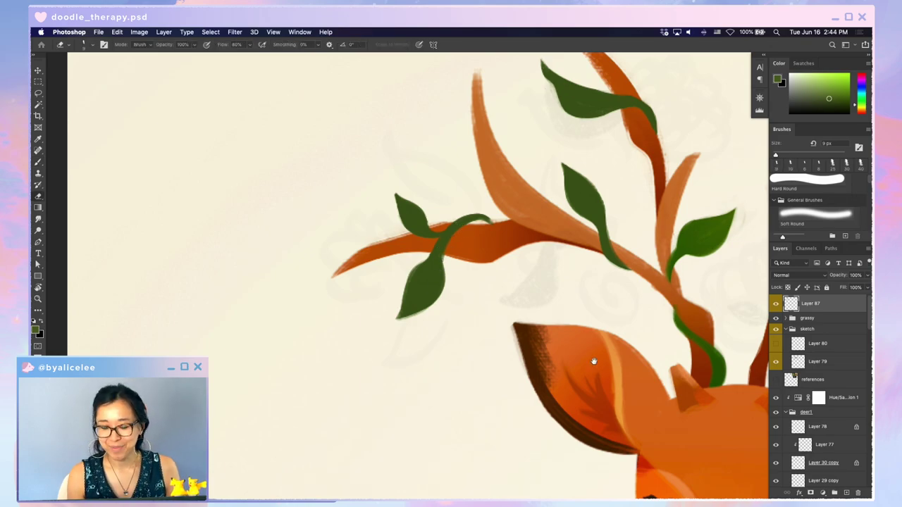
mouse_move(552, 345)
mouse_down()
mouse_move(533, 342)
mouse_move(539, 335)
mouse_up()
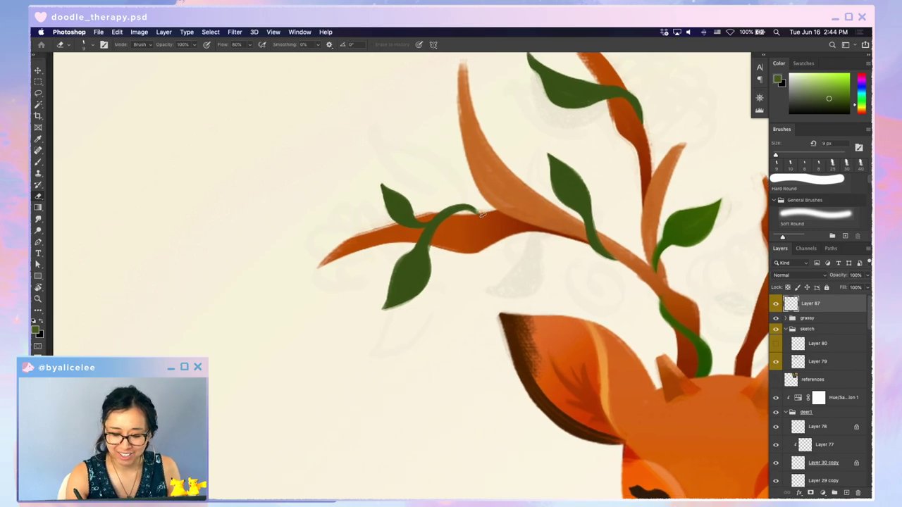
scroll(505, 200, right, 5)
scroll(505, 199, up, 2)
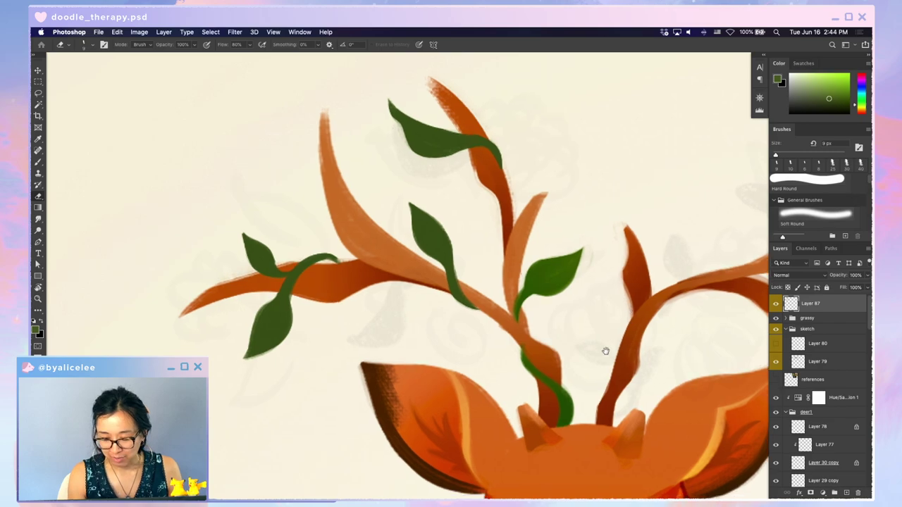
scroll(604, 346, down, 5)
scroll(603, 346, right, 3)
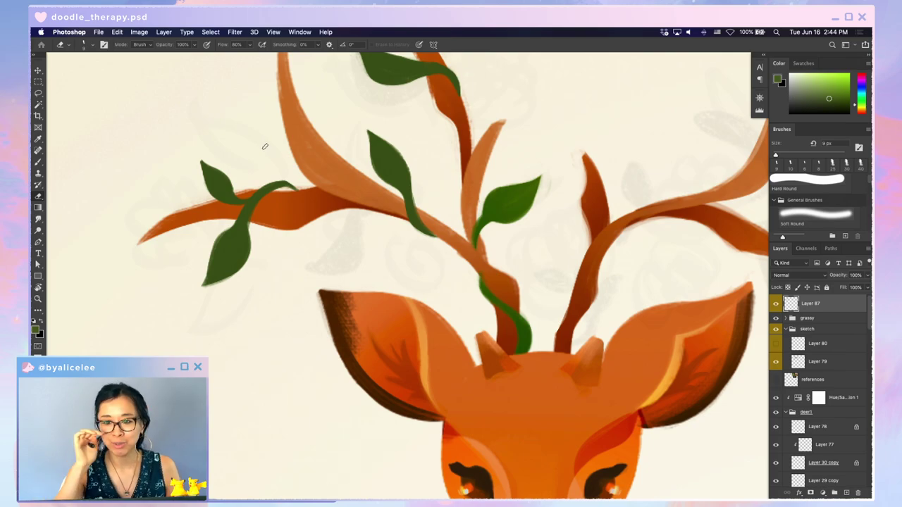
- Examine how the painted leaves read on the antlers against the whole deer
drag(627, 276, 589, 314)
key(super+minus)
key(super+minus)
key(super+minus)
key(super+minus)
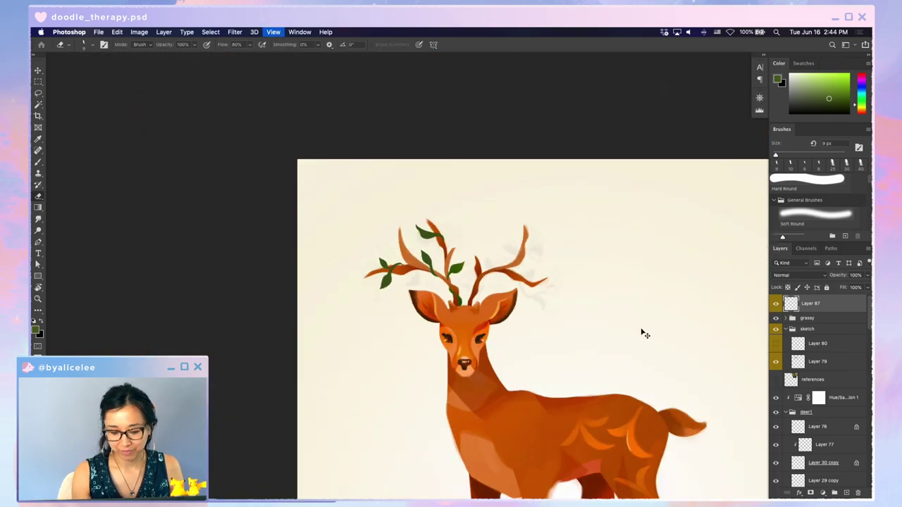
key(super+minus)
key(super+plus)
key(super+plus)
key(super+plus)
key(super+plus)
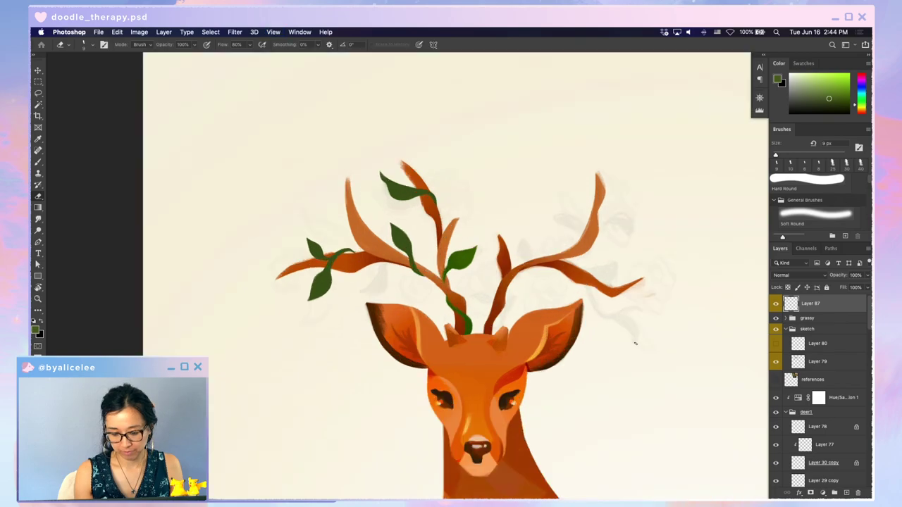
key(b)
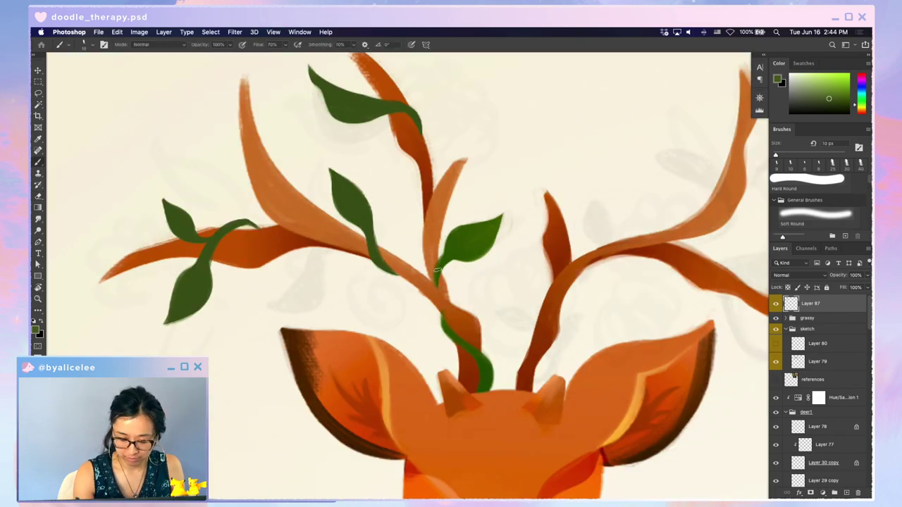
drag(386, 270, 349, 279)
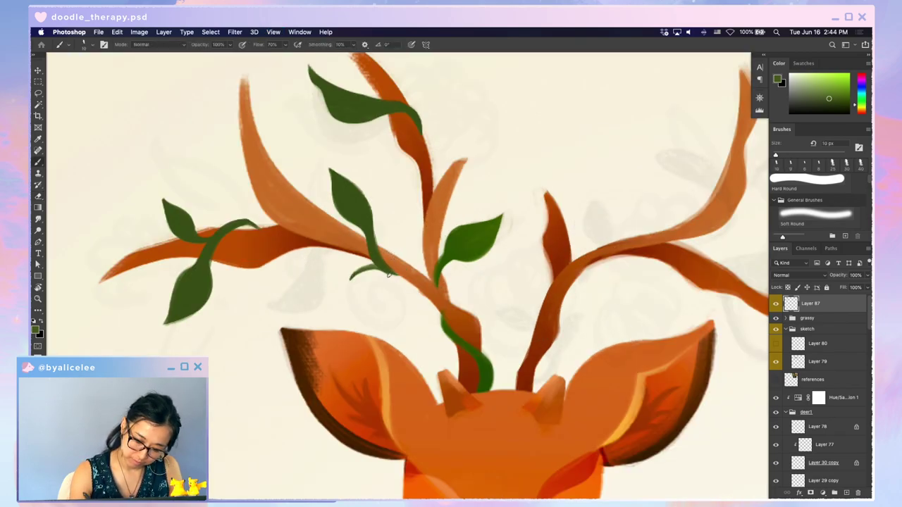
key(super+z)
- Add a new layer directly beneath the antler's Layer 22 and choose a darker green as the foreground color
key(v)
click(405, 267)
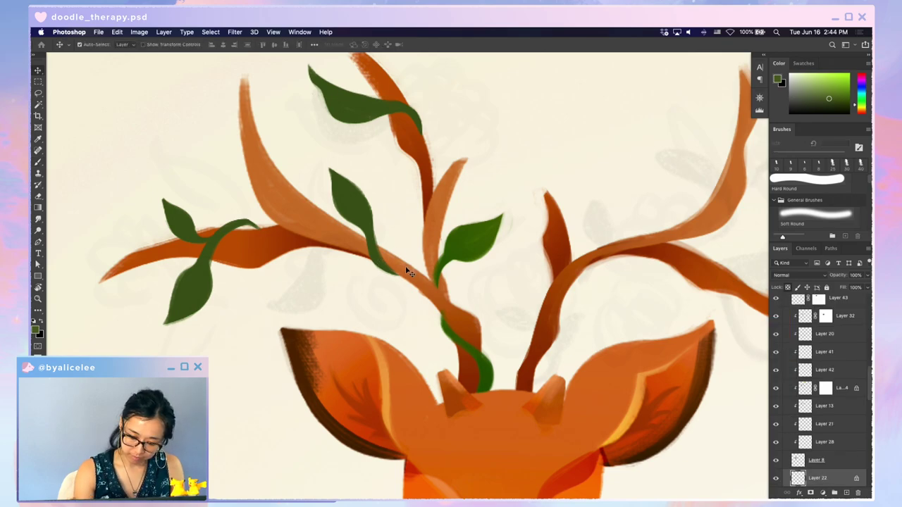
key(super+shift+n)
key(Return)
click(839, 105)
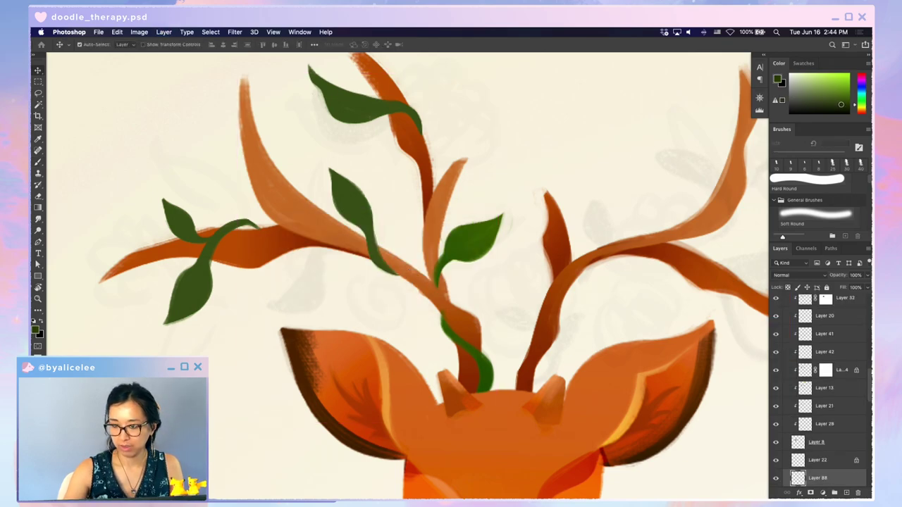
- Paint a dark green leaf beneath the left antler's fork with the 10 px brush and clean it with the 9 px eraser
key(b)
mouse_move(365, 257)
mouse_down()
mouse_move(338, 256)
mouse_move(374, 271)
mouse_move(346, 262)
mouse_move(329, 265)
mouse_move(336, 275)
mouse_move(328, 269)
mouse_up()
key(e)
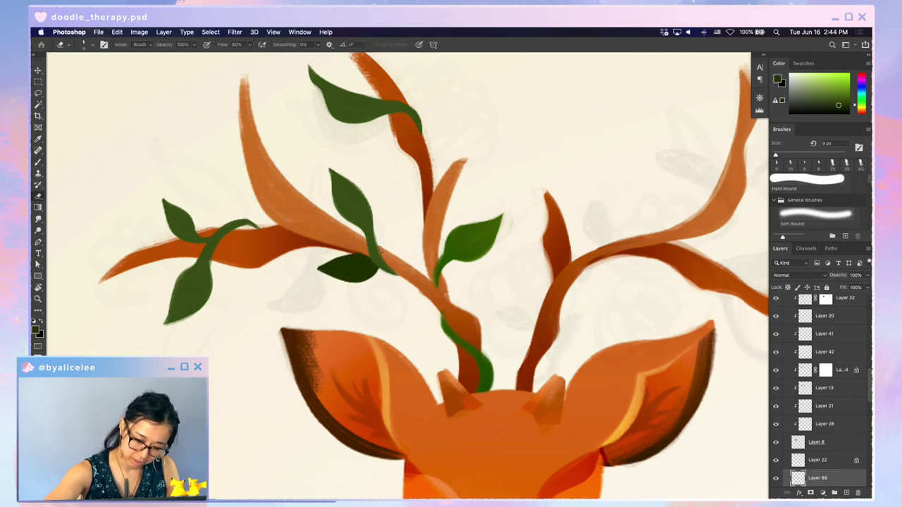
key(super+minus)
key(super+minus)
key(super+plus)
key(super+plus)
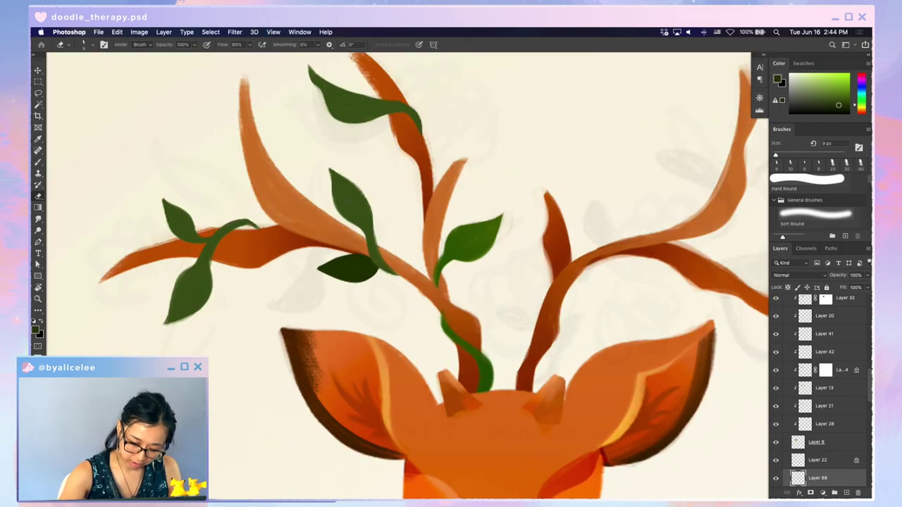
key(super+minus)
key(super+minus)
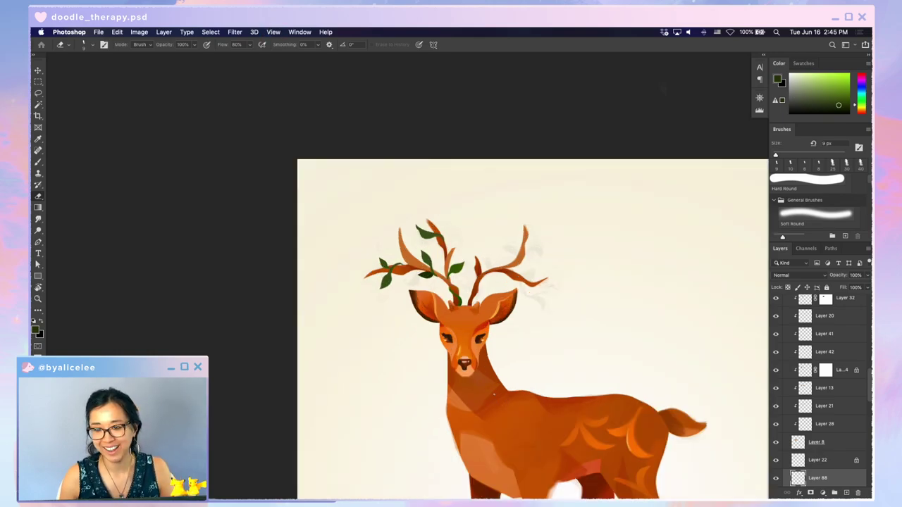
drag(664, 407, 611, 330)
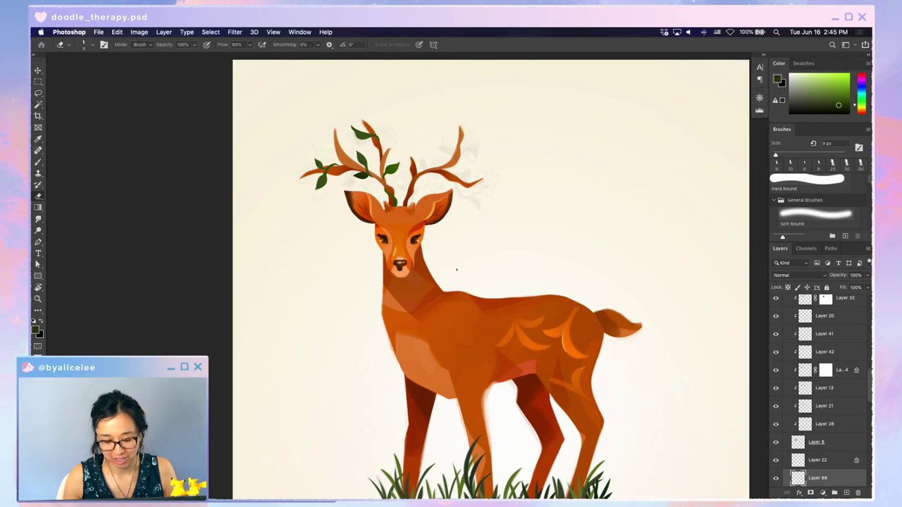
key(v)
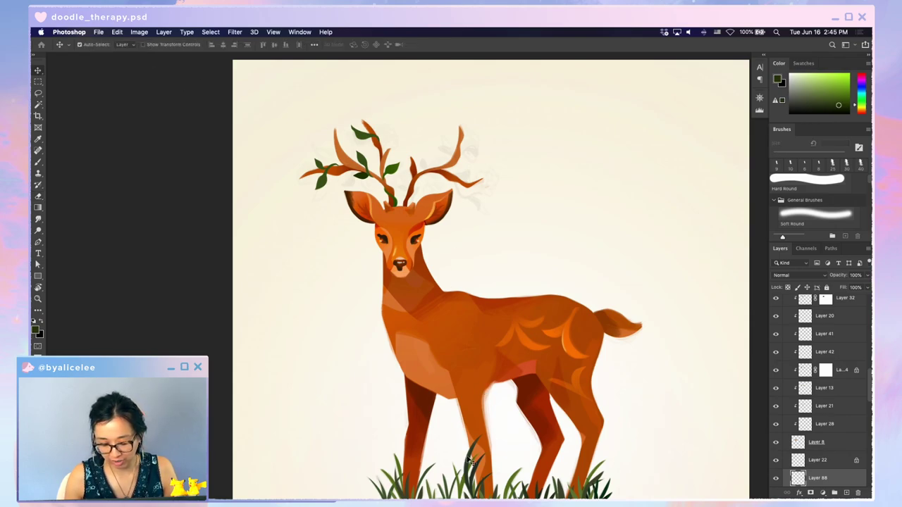
click(469, 459)
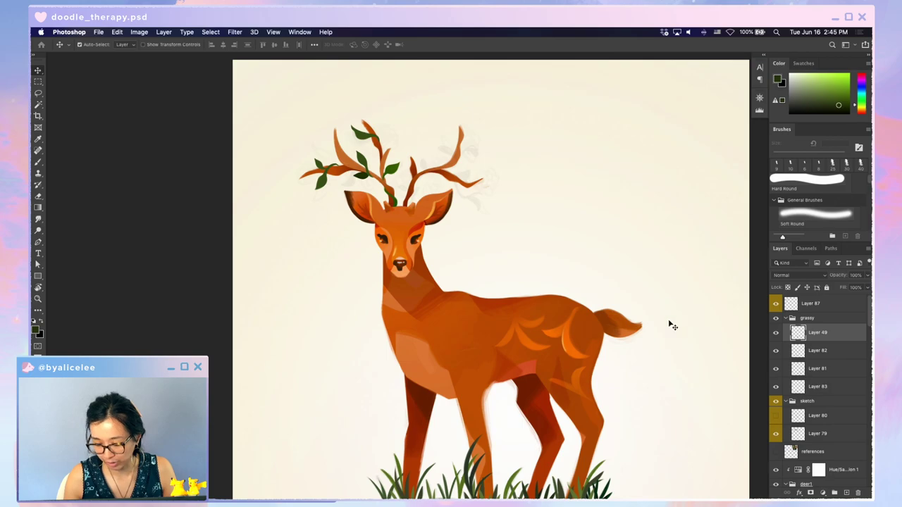
click(371, 180)
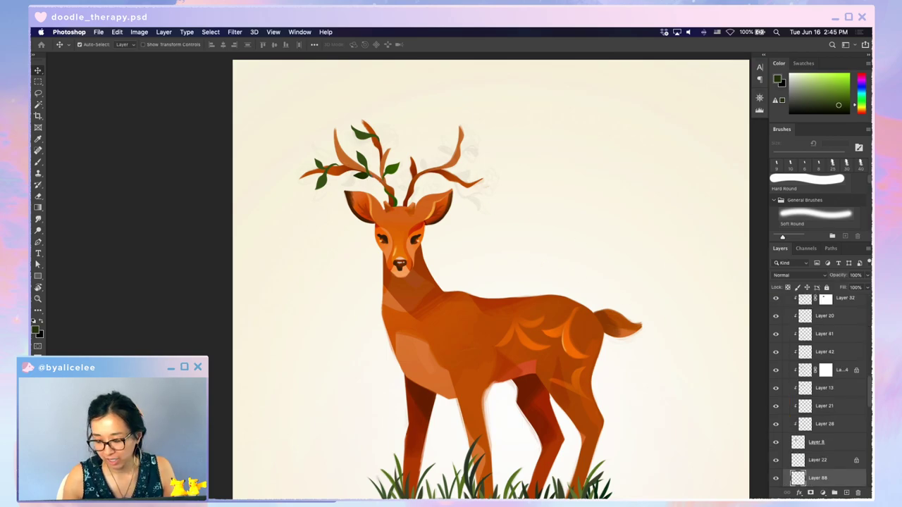
key(super+u)
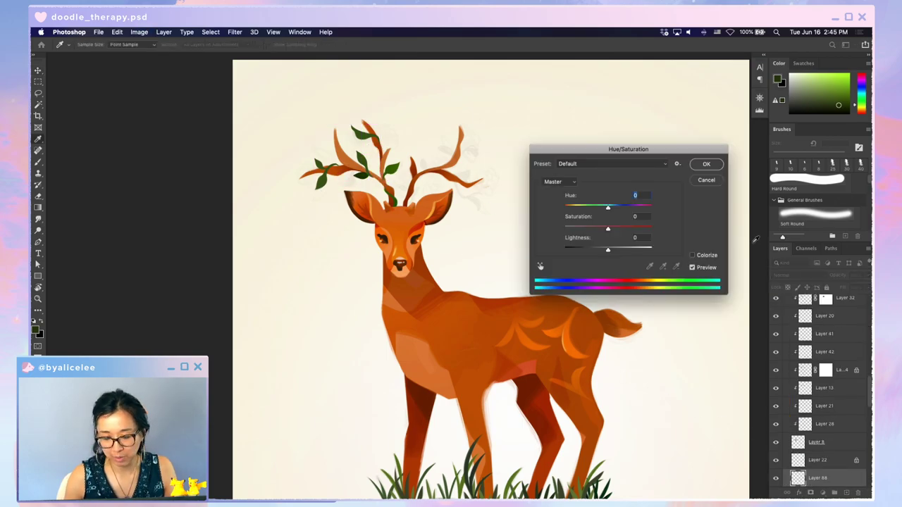
drag(617, 208, 608, 207)
drag(629, 249, 450, 213)
drag(564, 250, 606, 250)
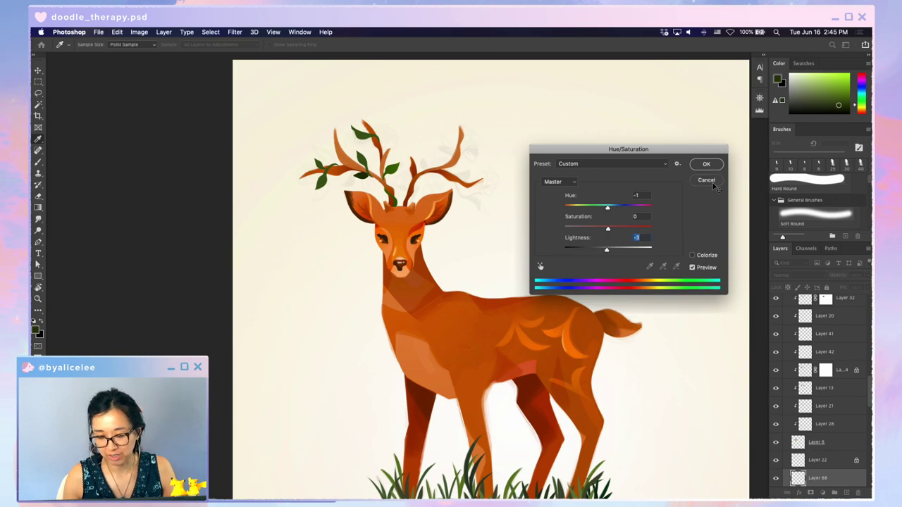
click(705, 181)
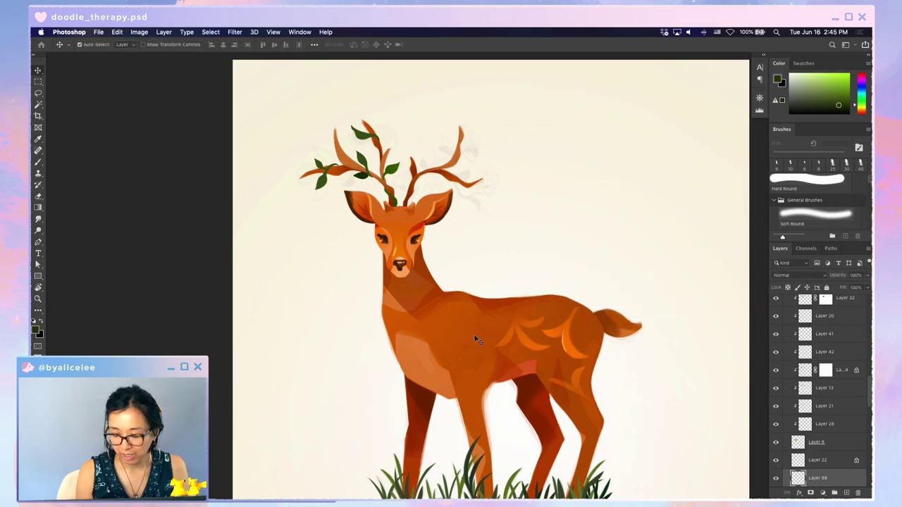
- Check the deer1 and grassy groups by toggling their visibility off and back on, and save the document
scroll(869, 400, up, 5)
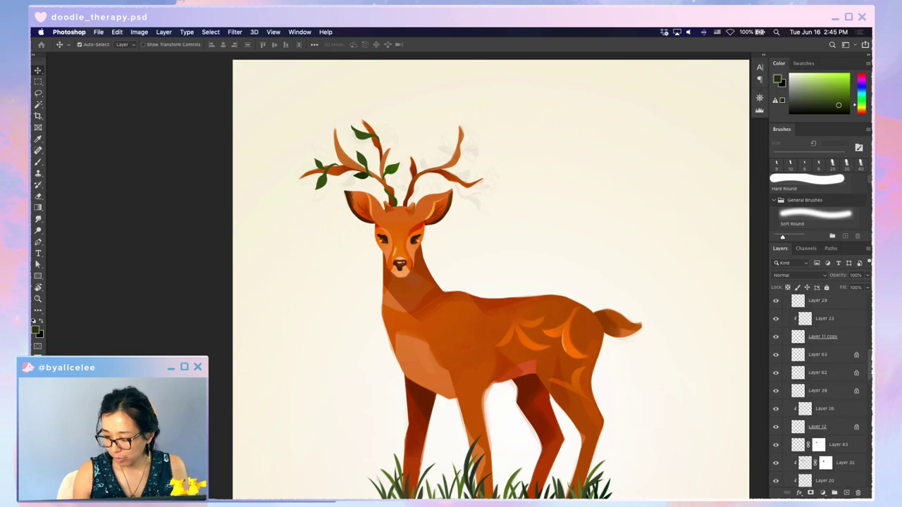
scroll(812, 435, up, 6)
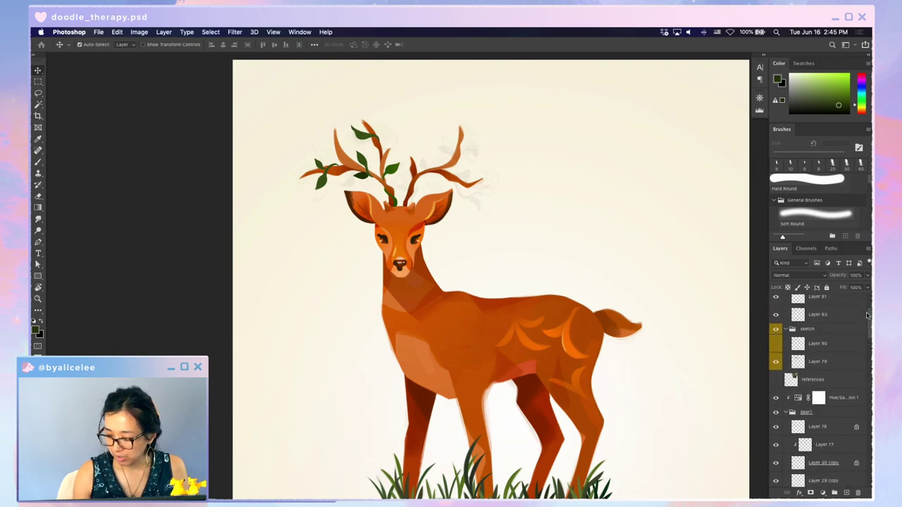
click(776, 467)
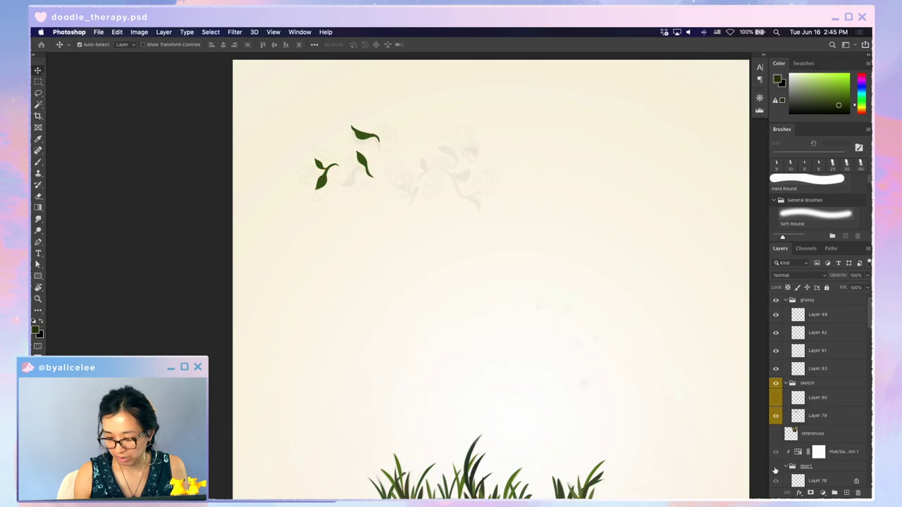
click(776, 467)
click(776, 467)
click(775, 467)
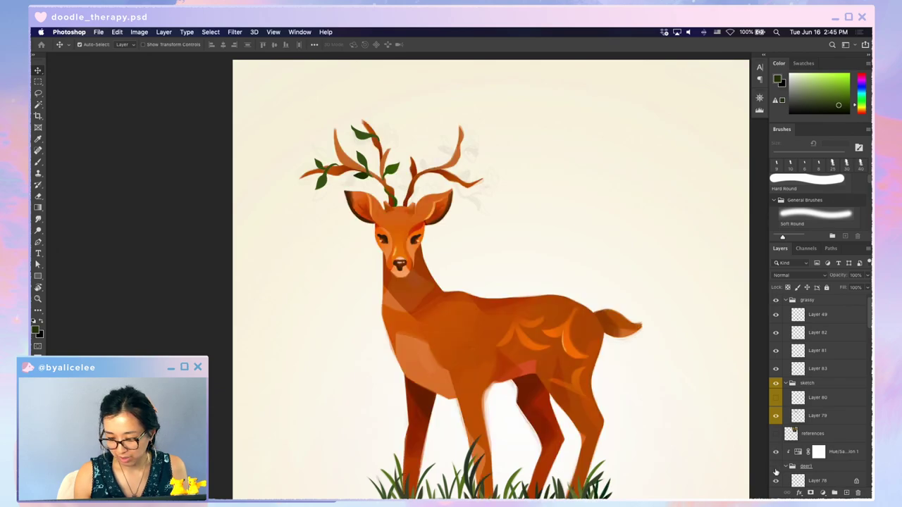
click(775, 467)
click(775, 467)
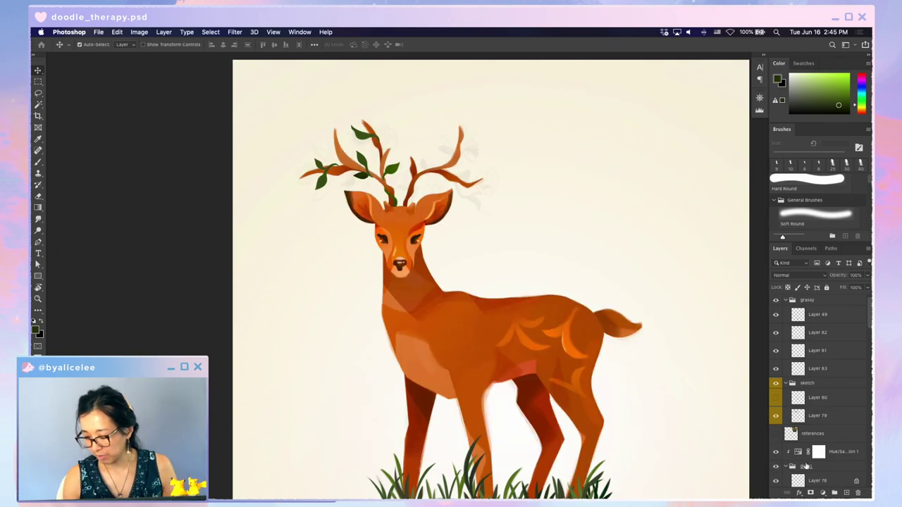
click(776, 302)
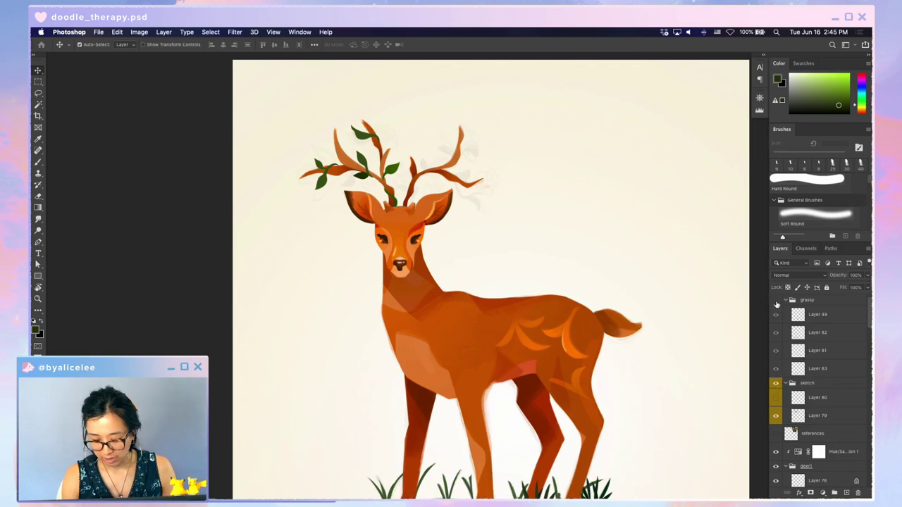
click(776, 302)
key(super+s)
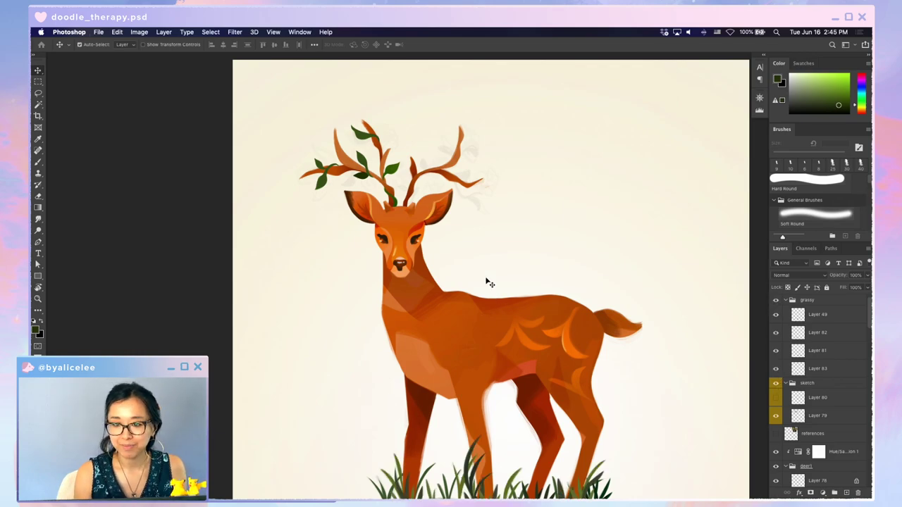
- Paint a second dark green leaf on Layer 88 beside the vine at the left antler's base with the 10 px brush
key(super+plus)
drag(448, 234, 477, 264)
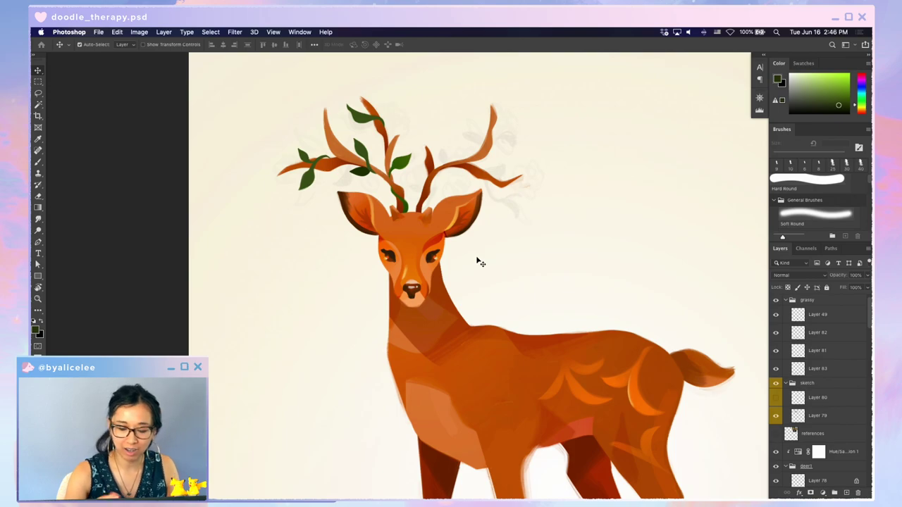
click(364, 167)
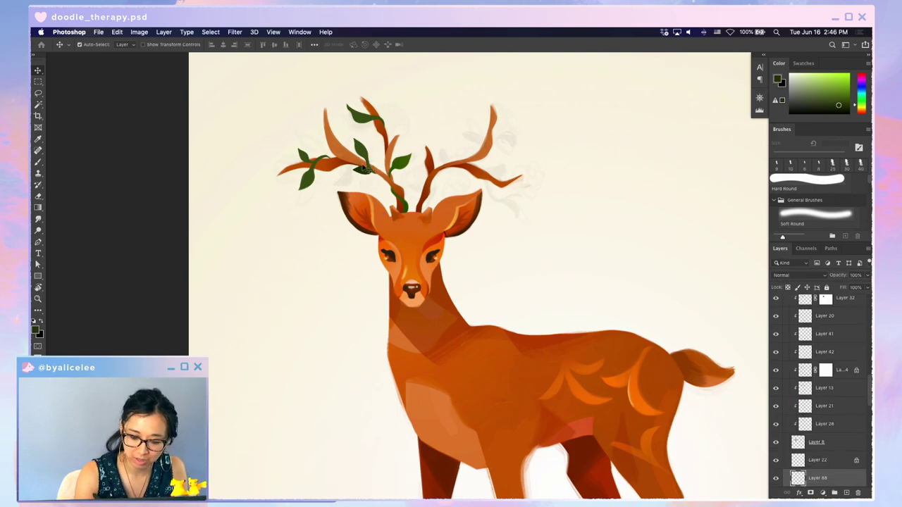
key(super+equal)
key(super+equal)
drag(474, 210, 625, 431)
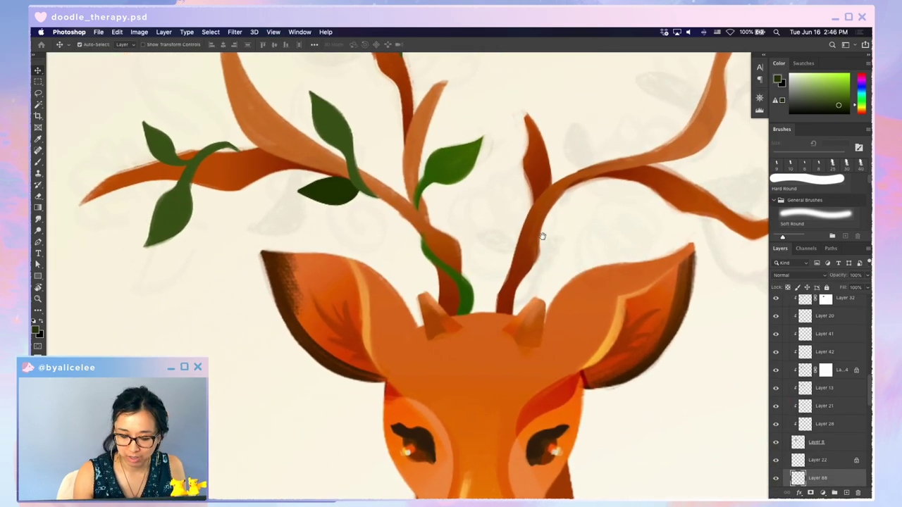
scroll(542, 237, up, 2)
key(b)
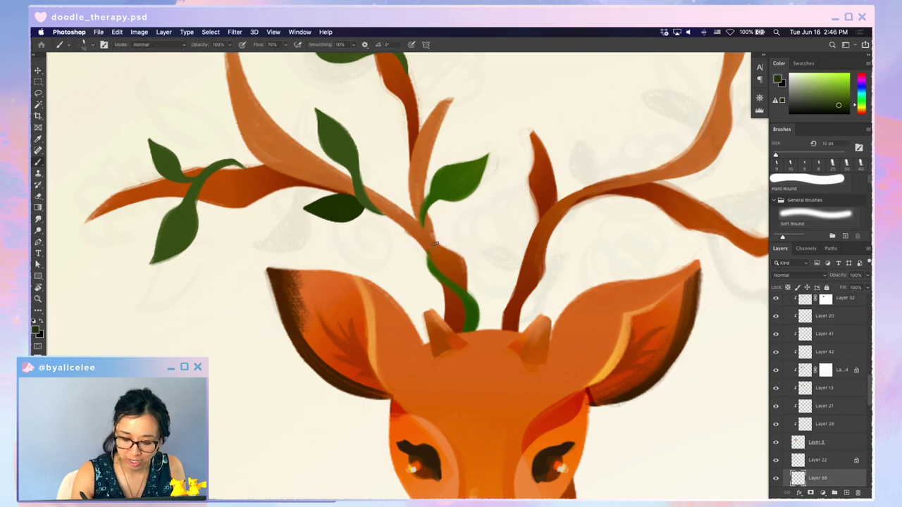
mouse_move(440, 279)
mouse_down()
mouse_move(388, 269)
mouse_move(435, 283)
mouse_up()
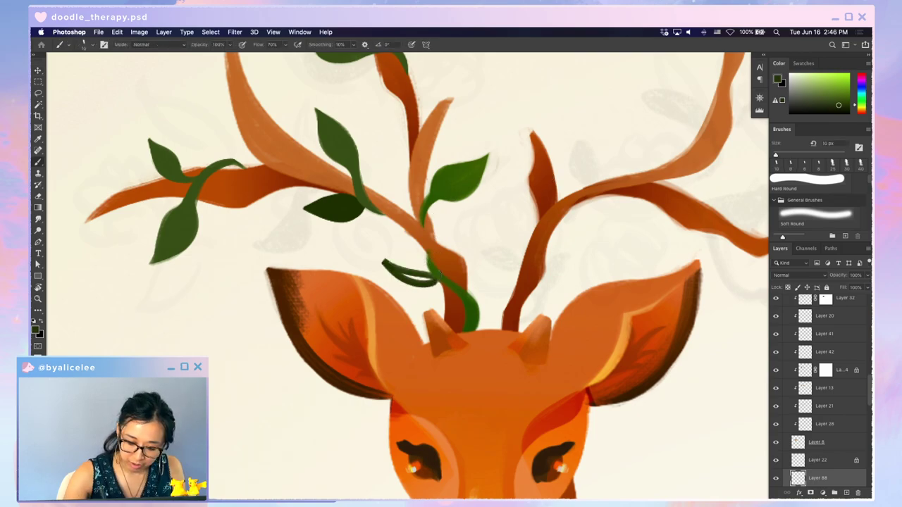
drag(396, 262, 426, 279)
drag(408, 267, 434, 275)
key(r)
mouse_move(553, 340)
mouse_down()
mouse_move(451, 212)
mouse_move(435, 258)
mouse_move(441, 233)
mouse_up()
key(b)
key(w)
click(444, 241)
key(v)
key(super+d)
key(Escape)
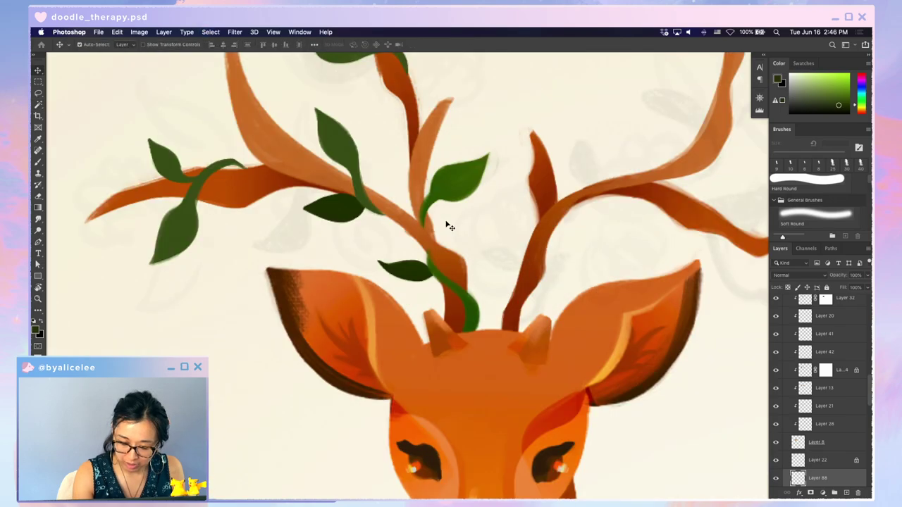
- Refine the outline and tip of the dark leaf at the antler's base using the 9 px eraser
key(e)
drag(379, 257, 423, 283)
key(b)
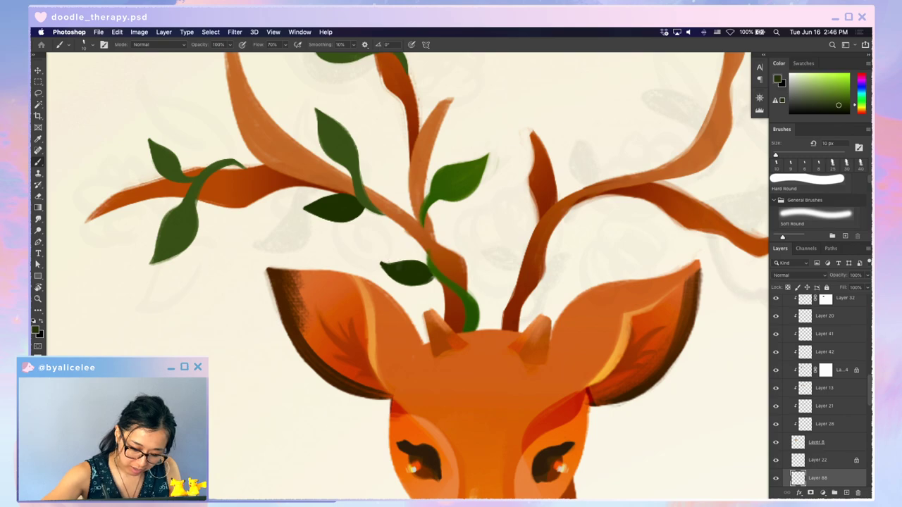
drag(515, 341, 581, 395)
key(super+minus)
key(super+minus)
key(super+minus)
key(super+equal)
key(super+equal)
key(super+equal)
key(super+equal)
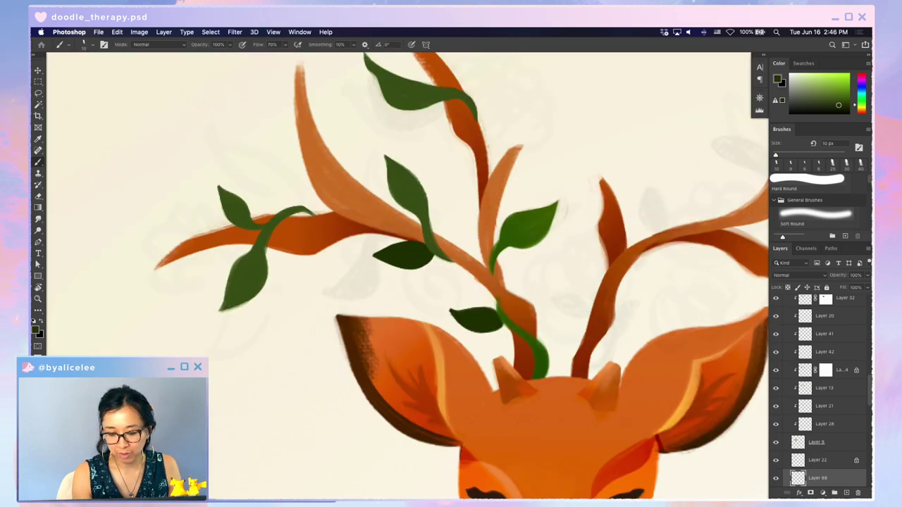
- Paint a small dark green leaf beside the upper branch's tip and move Layer 88 down beneath Layer 36 copy
drag(474, 199, 468, 354)
mouse_move(442, 187)
mouse_down()
mouse_move(448, 227)
mouse_move(448, 206)
mouse_up()
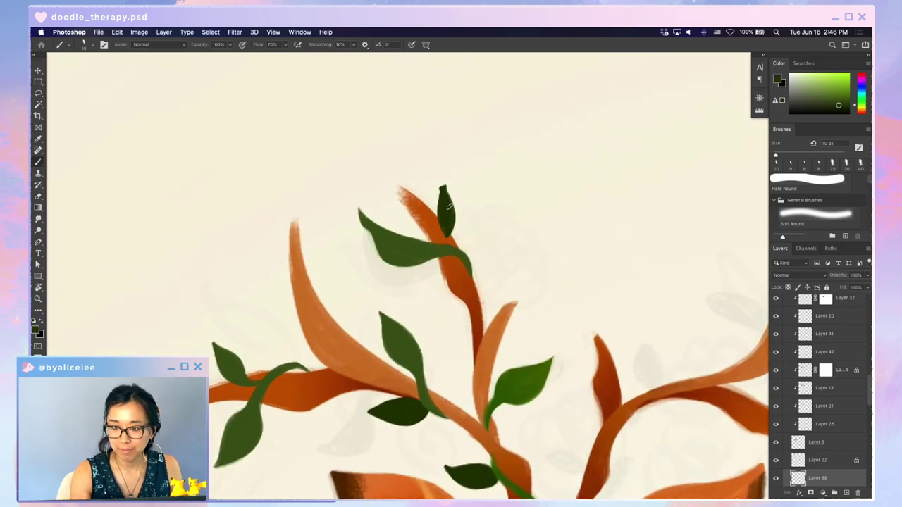
key(super+bracketleft)
key(super+bracketleft)
key(super+bracketleft)
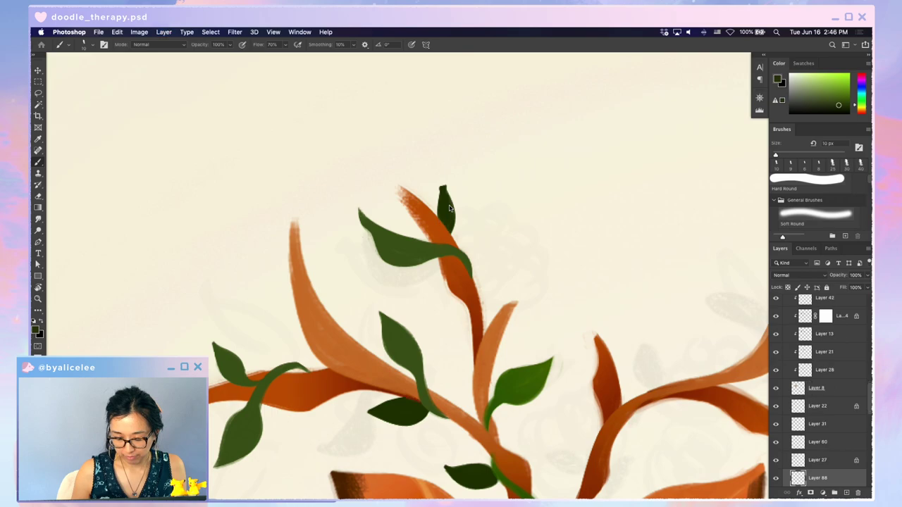
key(super+bracketleft)
- Refine the edges and pointed tip of the small dark leaf beside the upper branch's tip with the 9 px eraser
key(e)
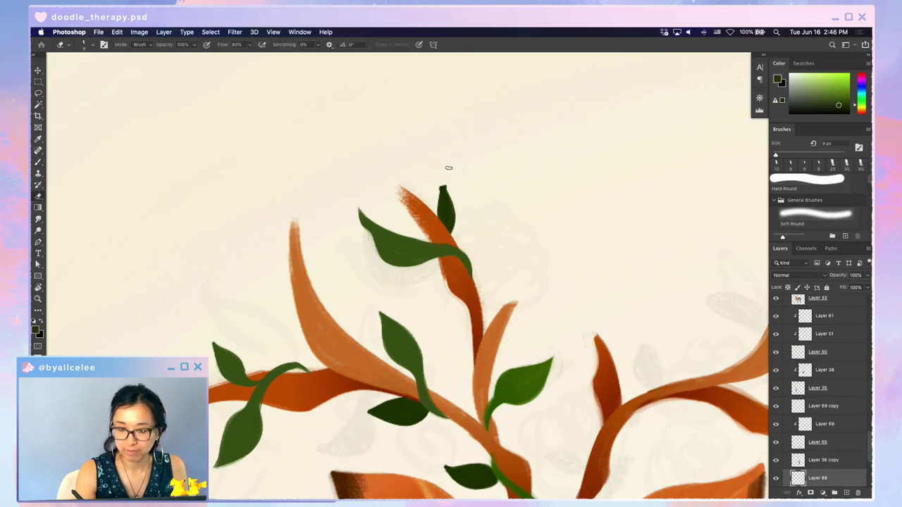
mouse_move(442, 178)
mouse_down()
mouse_move(440, 211)
mouse_move(440, 188)
mouse_move(452, 235)
mouse_up()
key(b)
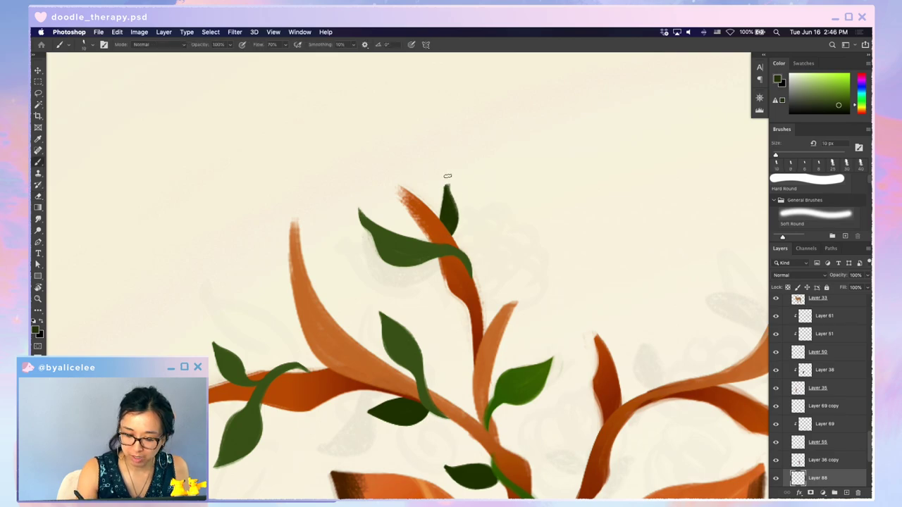
key(e)
drag(442, 184, 442, 218)
- Paint two small dark green leaves peeking out from behind the left antler's side branch and main stem with the 10 px brush
drag(501, 359, 492, 313)
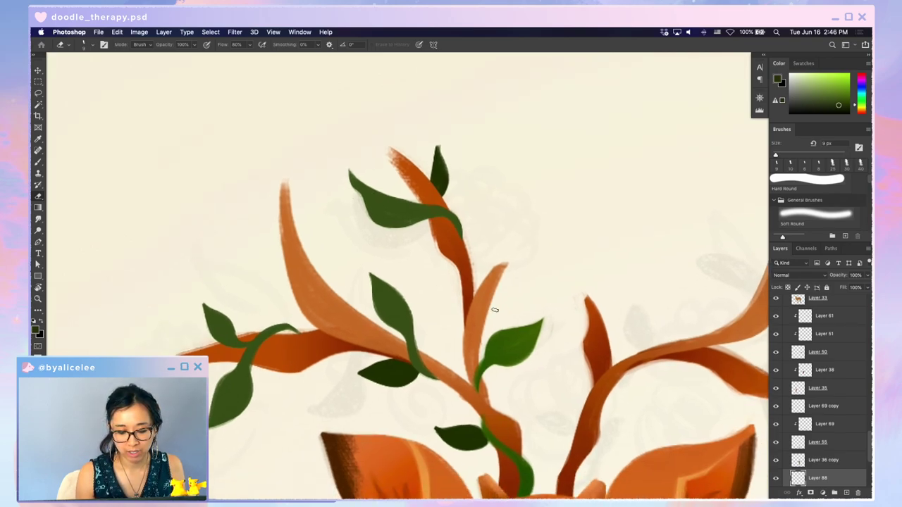
drag(451, 383, 502, 336)
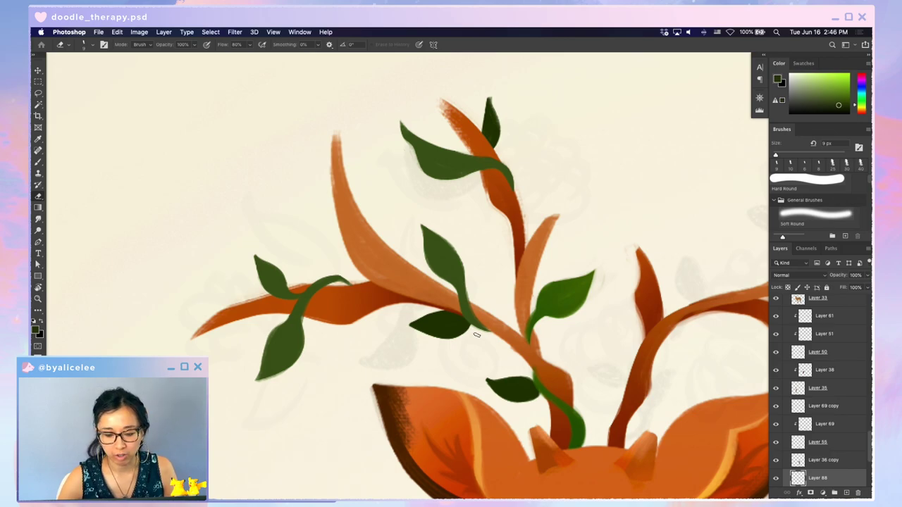
key(b)
mouse_move(376, 315)
mouse_down()
mouse_move(408, 272)
mouse_move(371, 307)
mouse_move(398, 295)
mouse_up()
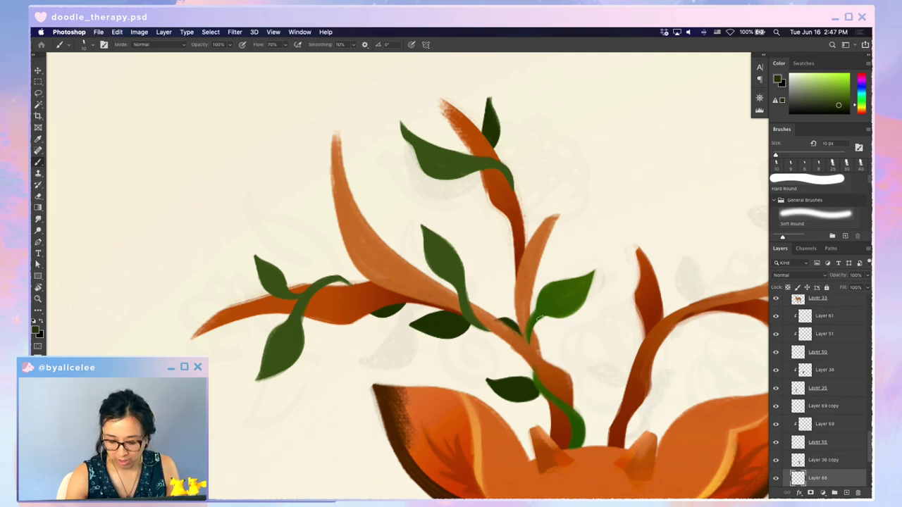
drag(556, 293, 499, 227)
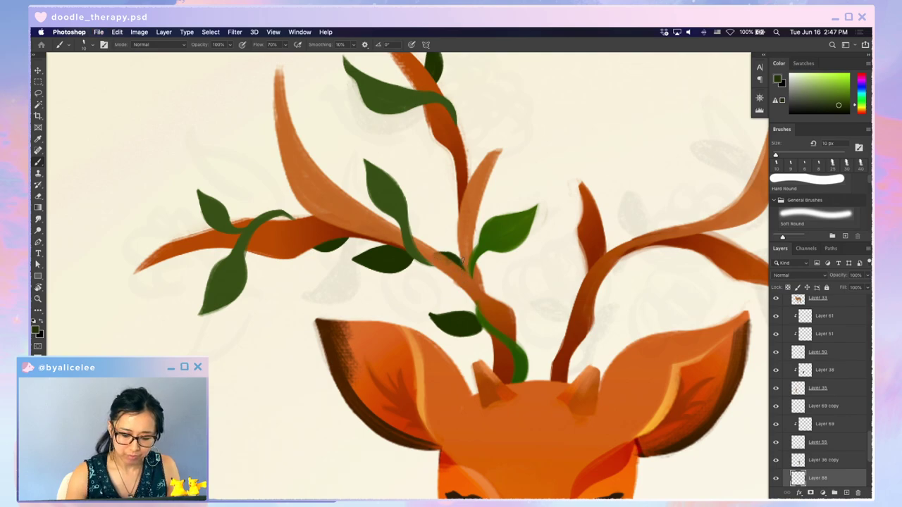
- Select the dark leaf on the main stem, move it down beside the vine below the fork, deselect and save the document
key(v)
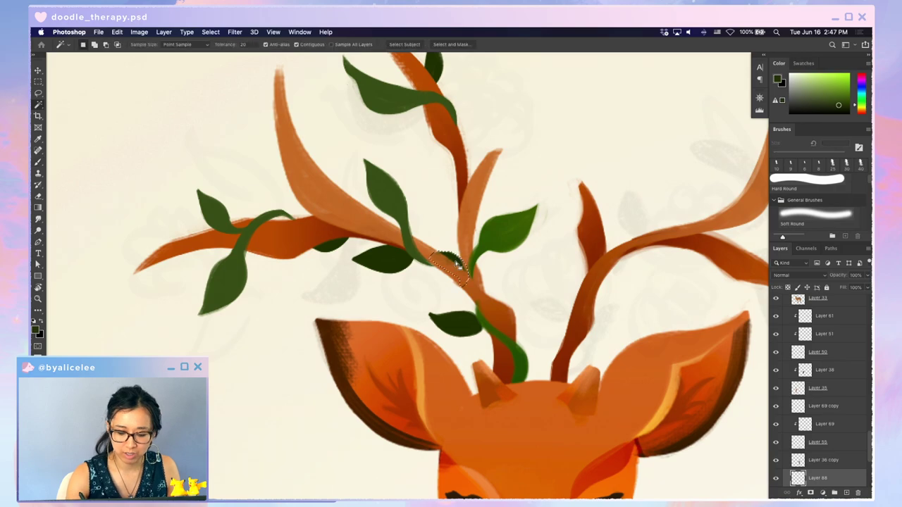
mouse_move(458, 263)
mouse_down()
mouse_move(502, 298)
mouse_move(489, 286)
mouse_up()
key(super+d)
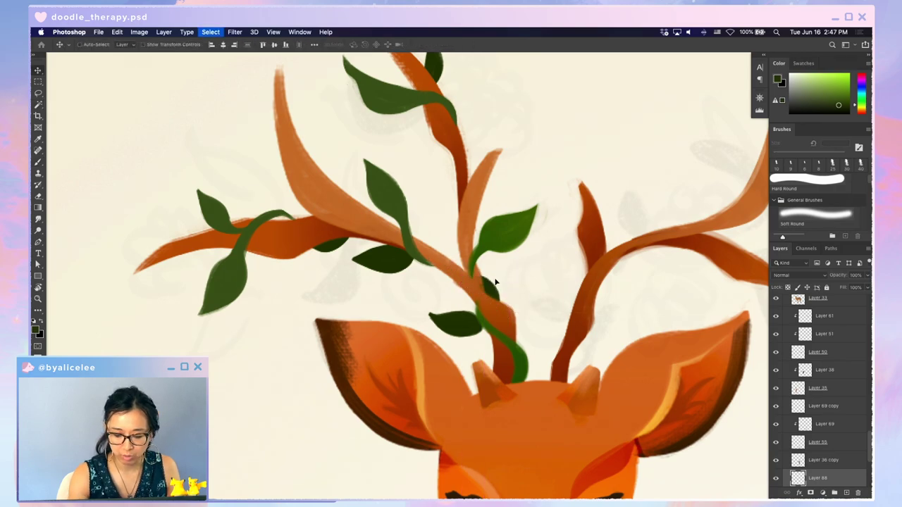
key(super+minus)
key(super+minus)
key(super+minus)
key(super+s)
key(super+plus)
key(super+plus)
key(super+plus)
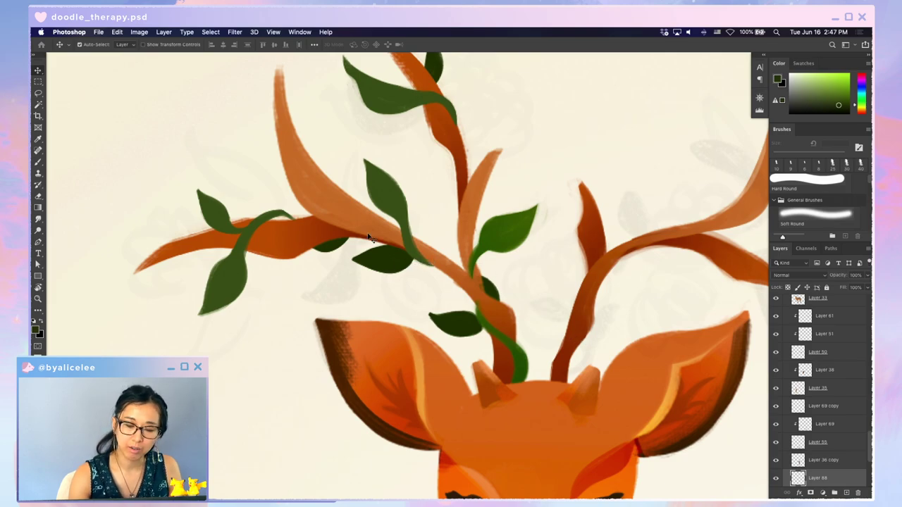
key(b)
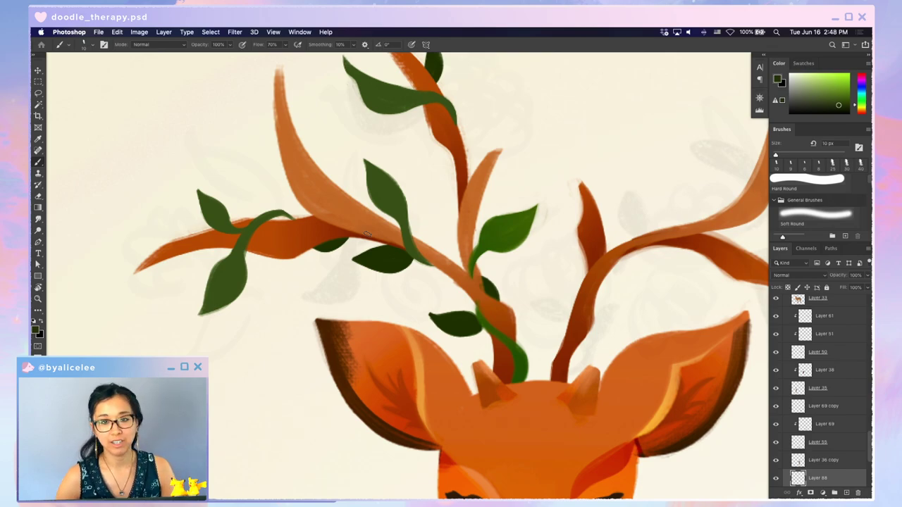
key(v)
drag(404, 264, 409, 258)
key(super+z)
- Paint dark green leaves on Layer 88 behind the left antler's upper branch and beside the fork of its short branch
drag(546, 248, 539, 217)
key(super+minus)
key(super+minus)
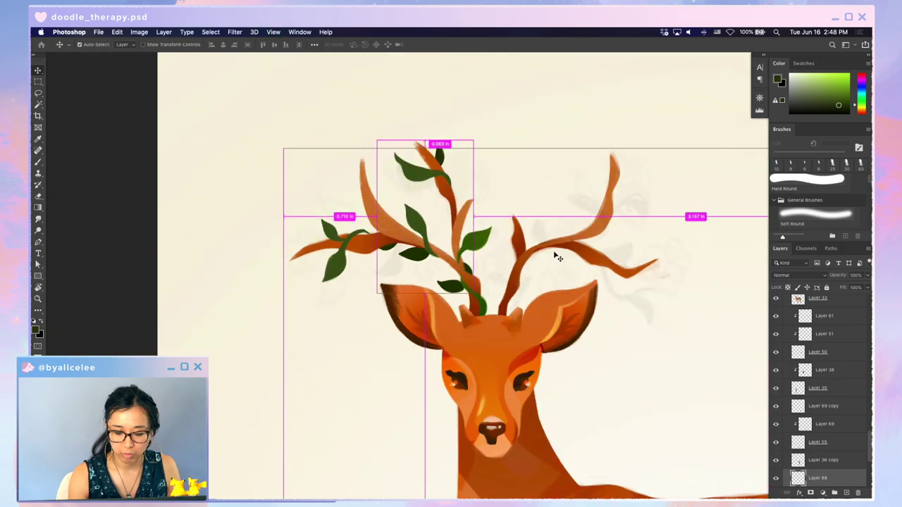
key(super+equal)
key(super+equal)
scroll(496, 219, up, 3)
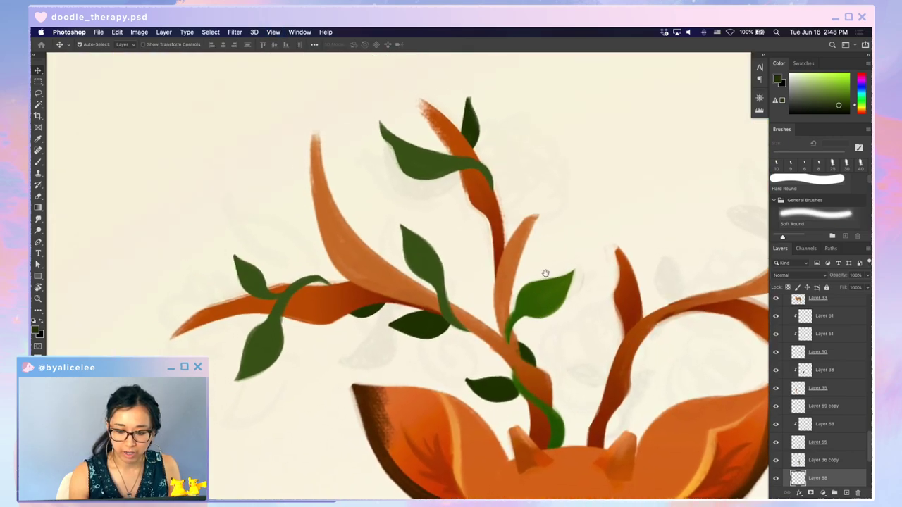
key(b)
mouse_move(461, 172)
mouse_down()
mouse_move(493, 217)
mouse_move(477, 214)
mouse_move(506, 248)
mouse_move(498, 325)
mouse_up()
drag(493, 272, 493, 307)
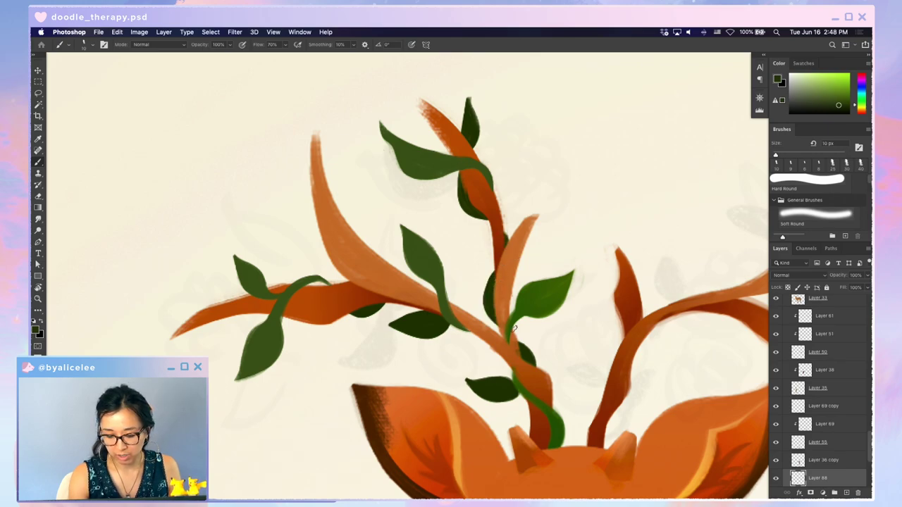
- Paint a small dark green leaf at the left antler's base beside the vine with the 10 px brush
key(e)
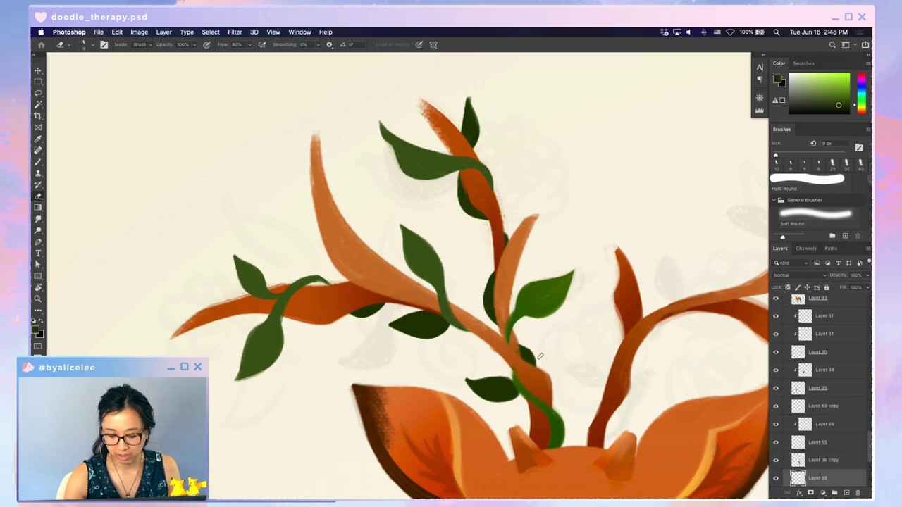
drag(559, 348, 493, 226)
key(b)
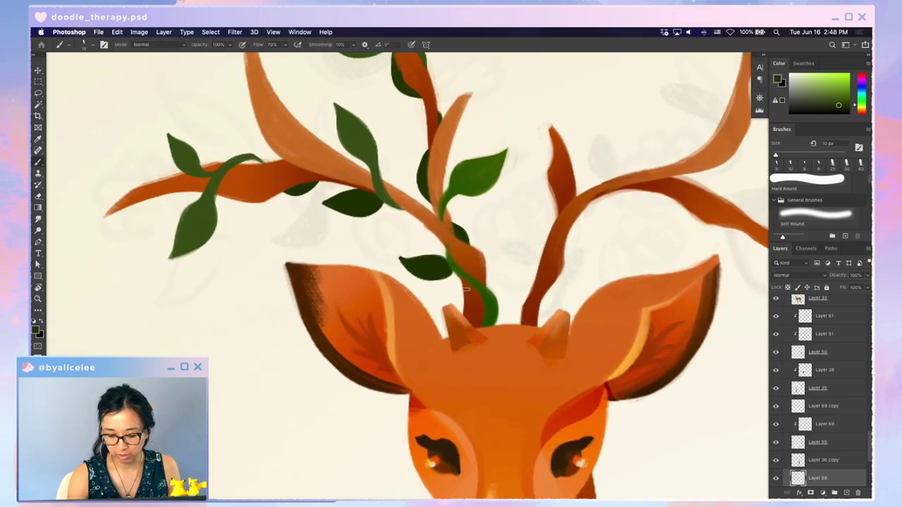
drag(464, 288, 460, 311)
key(e)
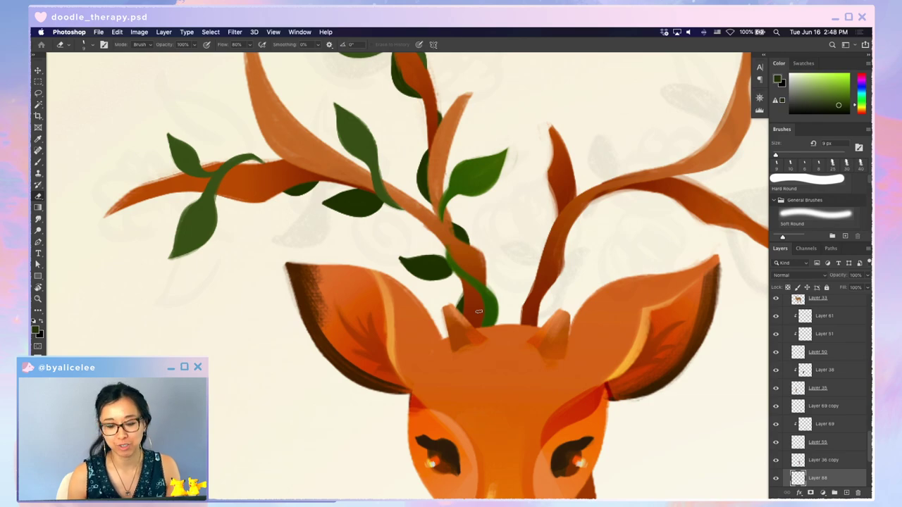
- Reshape the narrow dark leaf beside the short branch by erasing its edge and repainting its outline
scroll(472, 285, up, 5)
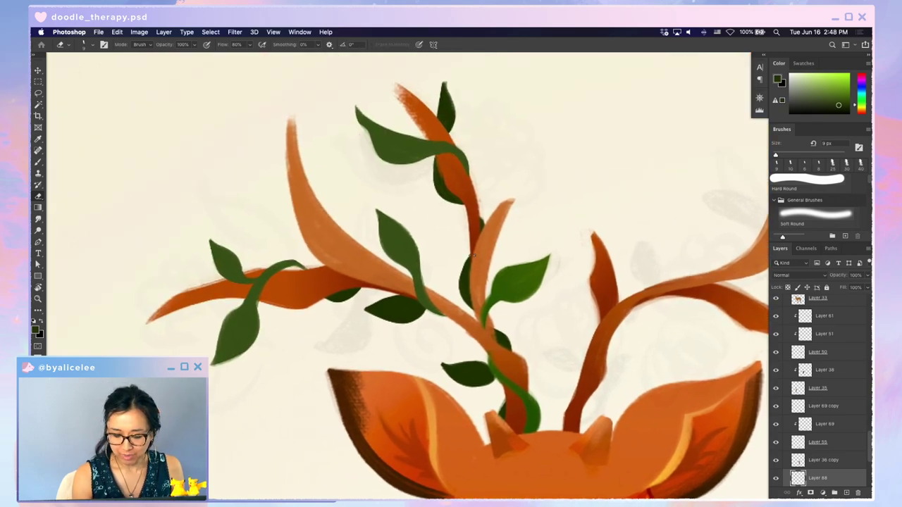
mouse_move(472, 255)
mouse_down()
mouse_move(456, 290)
mouse_move(470, 310)
mouse_up()
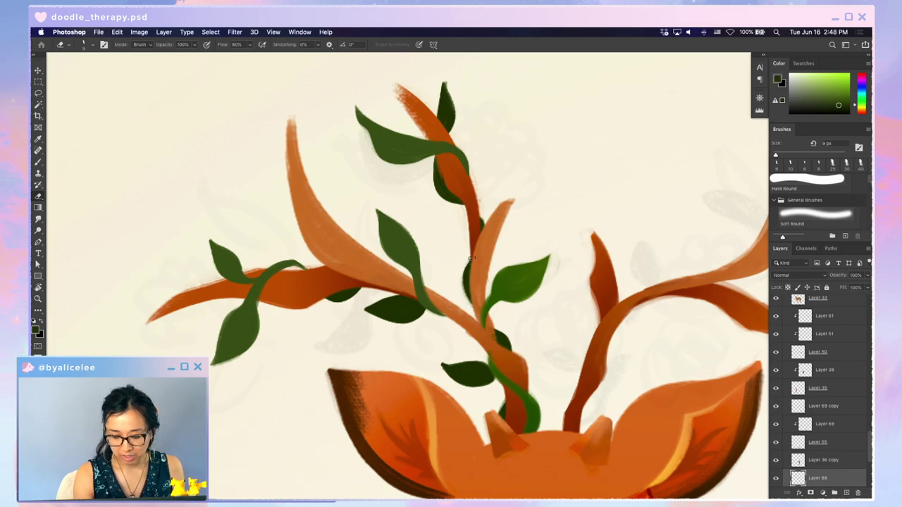
key(b)
drag(467, 266, 470, 309)
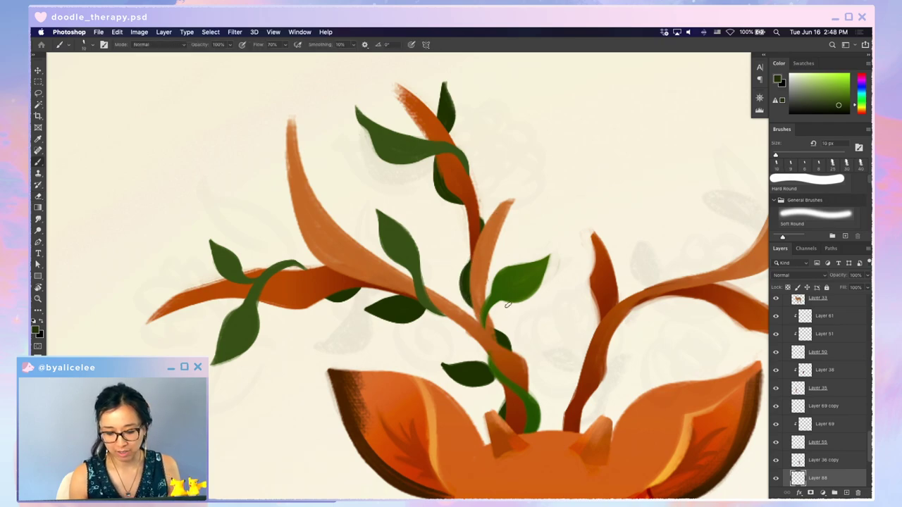
- Clean up the edge of the dark leaf under the left side branch with the 9 px eraser and save the document
key(r)
drag(559, 415, 363, 423)
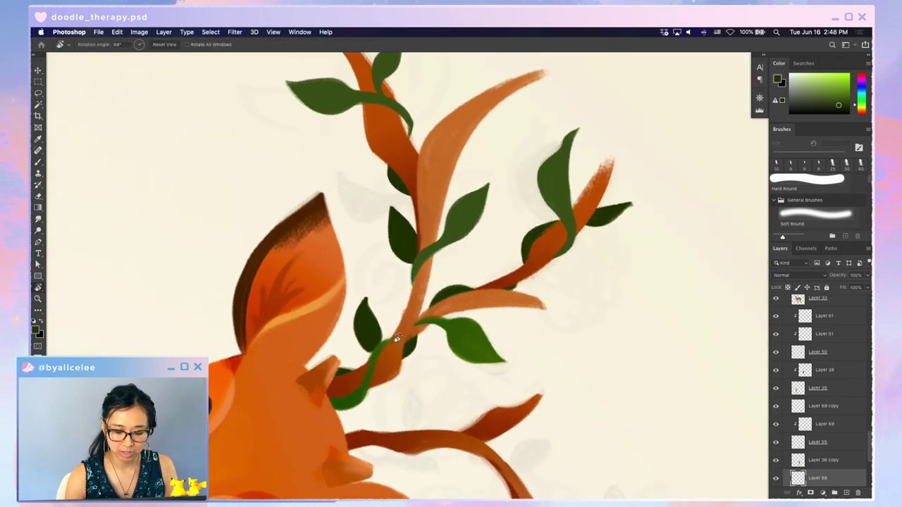
key(e)
drag(389, 165, 409, 195)
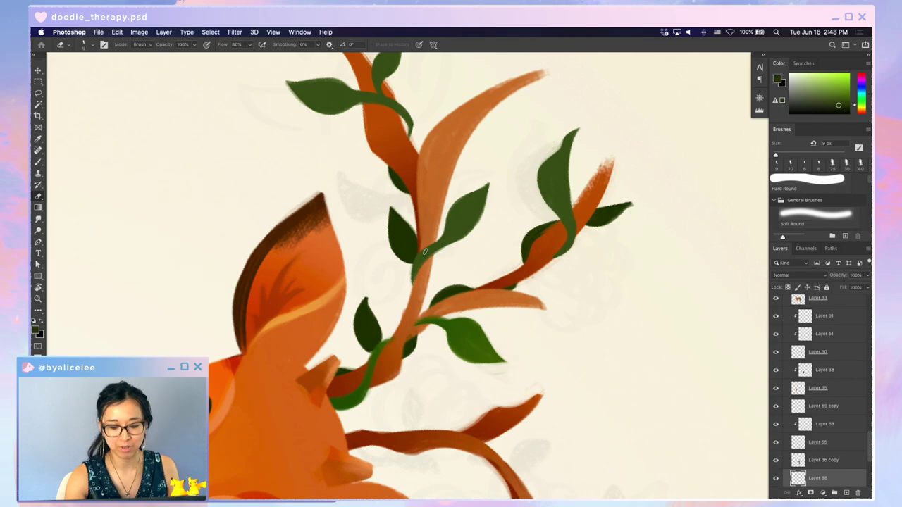
key(Escape)
drag(493, 312, 596, 293)
key(super+s)
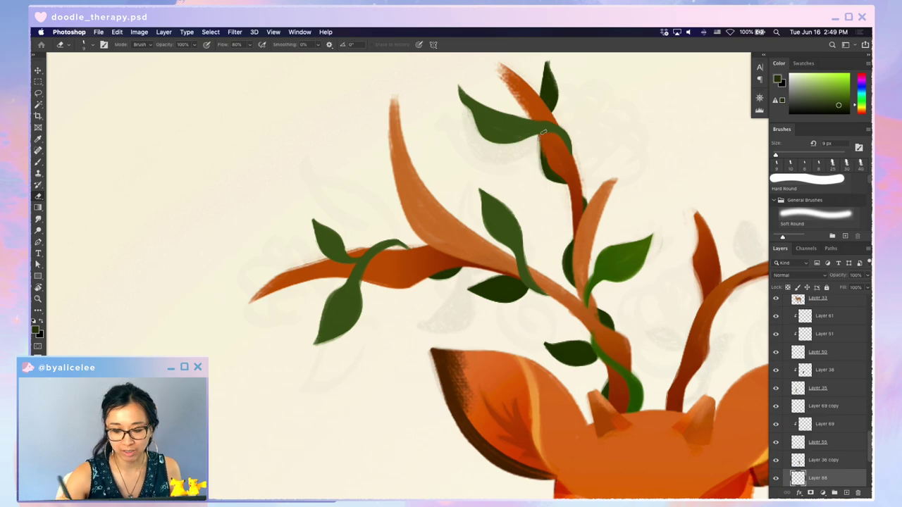
- Examine the whole deer and both antlers up close to judge the balance of the new leaves
key(b)
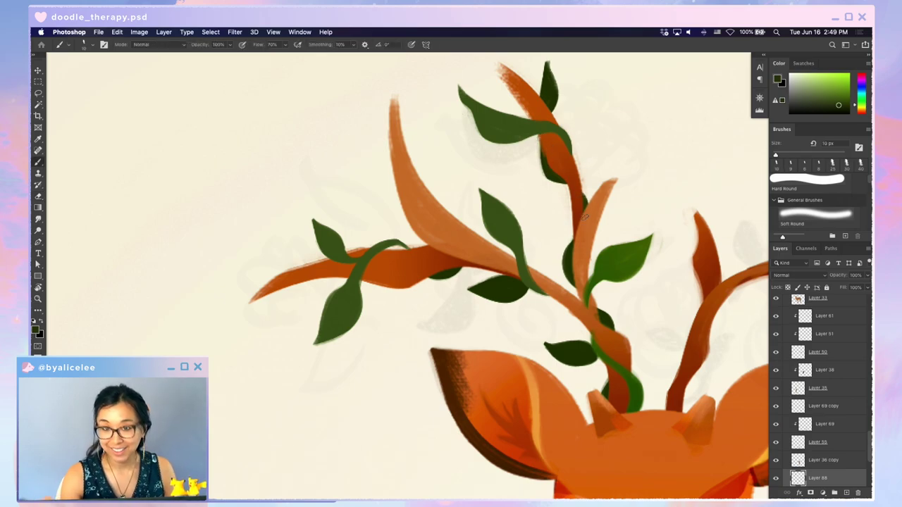
key(super+minus)
key(super+minus)
key(super+minus)
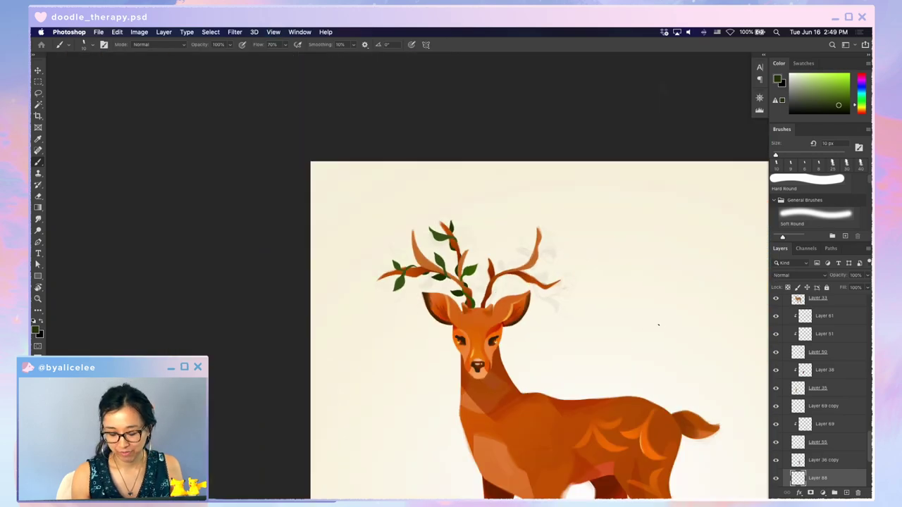
key(super+plus)
key(super+plus)
key(super+plus)
key(super+plus)
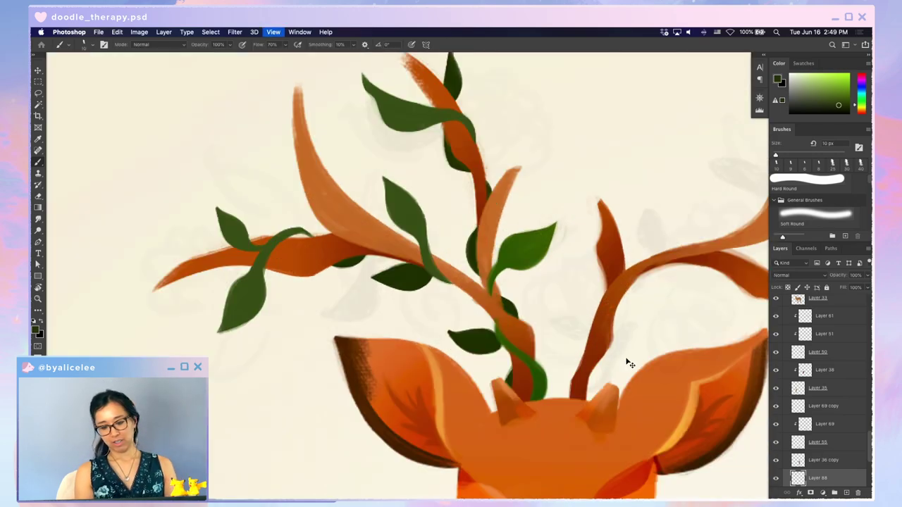
key(super+minus)
key(super+minus)
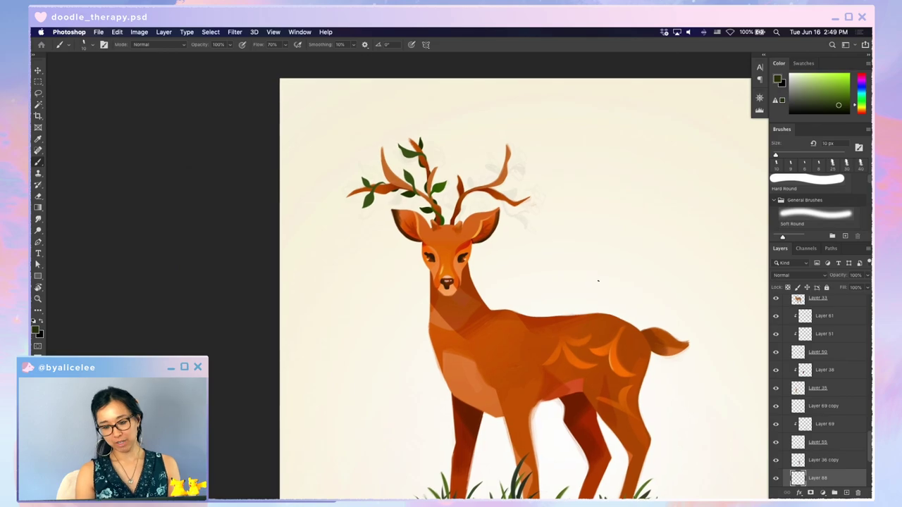
drag(505, 286, 486, 269)
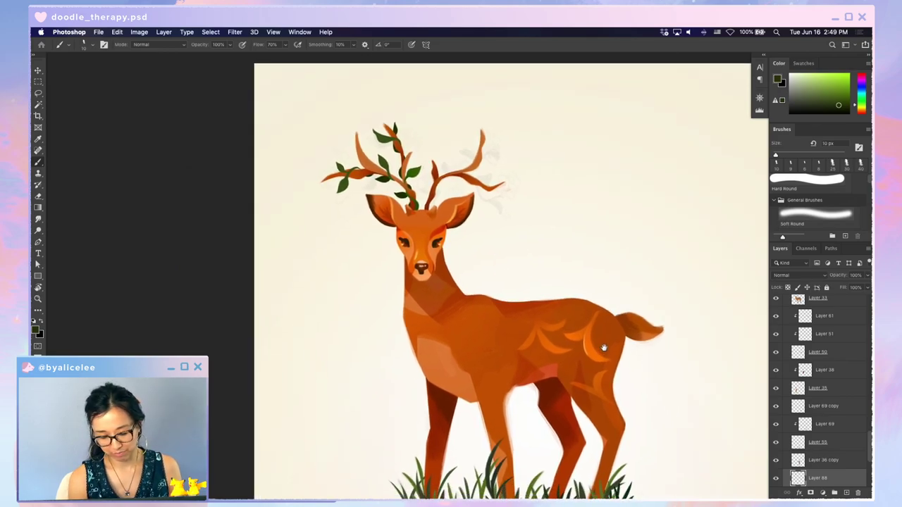
drag(603, 348, 587, 304)
key(super+minus)
key(super+plus)
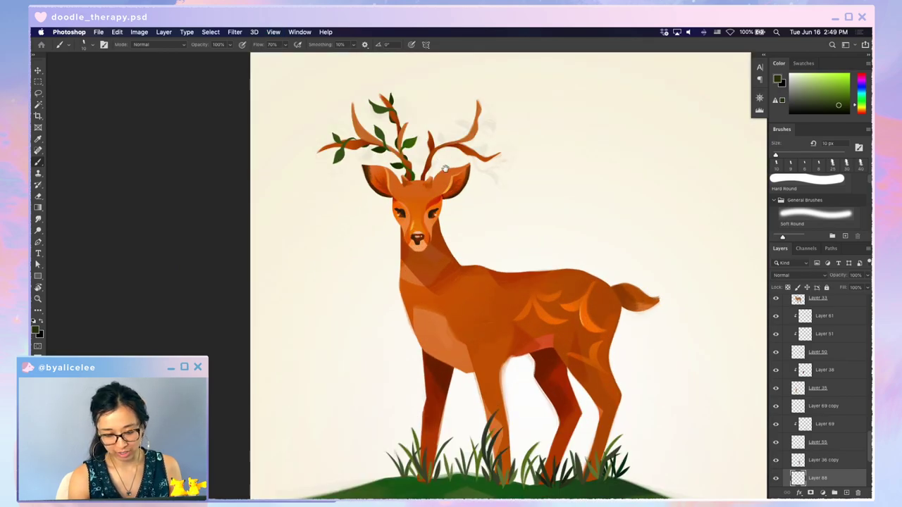
drag(445, 169, 473, 339)
key(super+plus)
key(super+plus)
key(super+plus)
key(super+plus)
drag(513, 199, 501, 77)
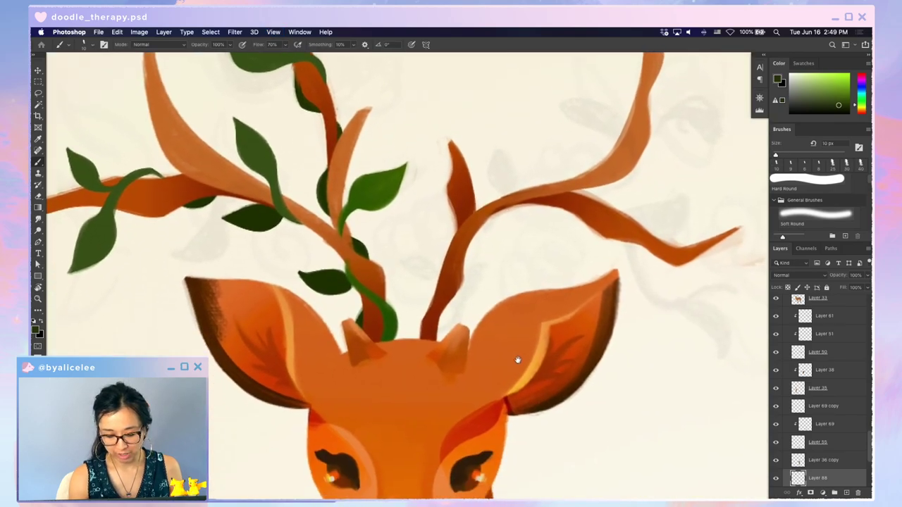
drag(518, 362, 553, 442)
drag(498, 251, 473, 277)
key(v)
drag(546, 280, 555, 271)
key(super+z)
- Add a new layer for the right antler's foliage and sample green from an existing leaf as the brush colour
key(shift+super+n)
key(Return)
key(i)
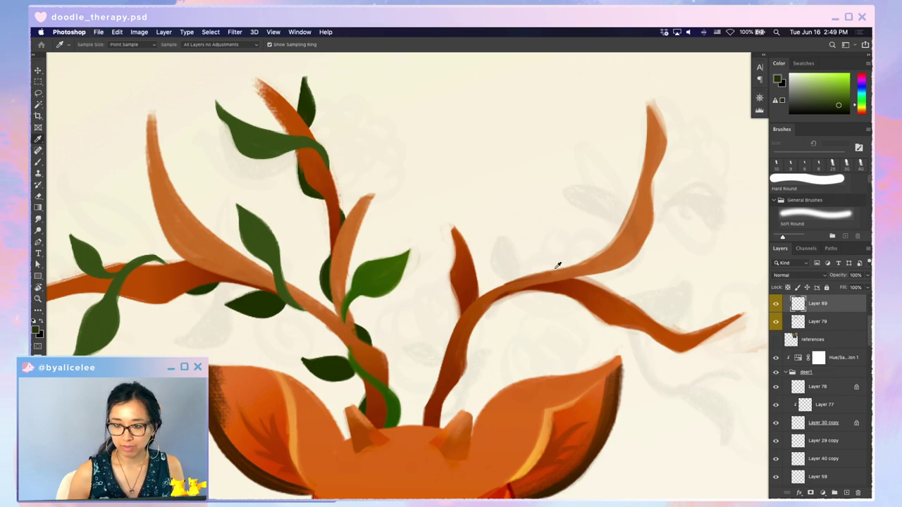
click(387, 270)
key(b)
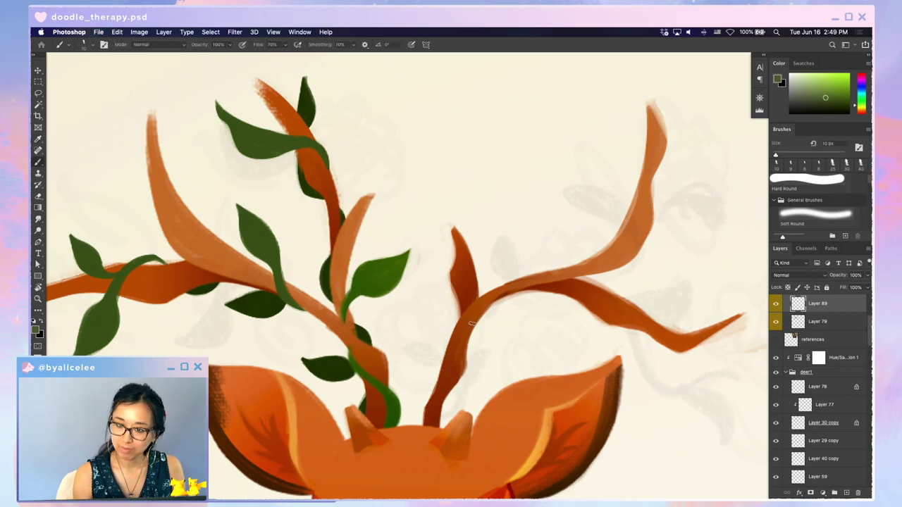
- Paint a thin green stem curling around the right antler on Layer 89 and bring that layer to the top
key(r)
mouse_move(475, 401)
mouse_down()
mouse_move(529, 447)
mouse_move(533, 440)
mouse_up()
key(b)
mouse_move(490, 328)
mouse_down()
mouse_move(539, 226)
mouse_move(561, 241)
mouse_up()
key(Escape)
key(shift+super+n)
key(Return)
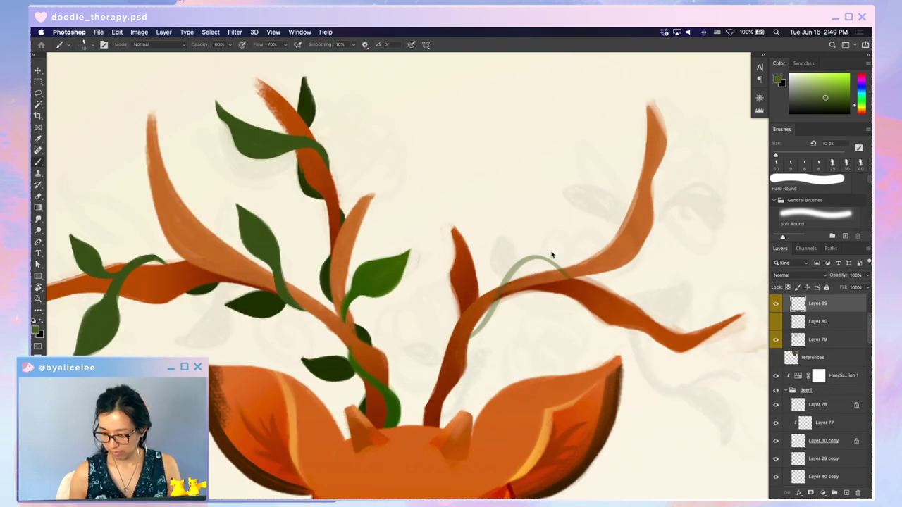
key(shift+super+bracketright)
- Thicken the green stem from the right antler's fork down across its trunk
key(r)
drag(475, 410, 551, 349)
mouse_move(547, 207)
mouse_down()
mouse_move(523, 206)
mouse_move(496, 251)
mouse_up()
mouse_move(512, 207)
mouse_down()
mouse_move(504, 307)
mouse_move(507, 284)
mouse_move(508, 297)
mouse_move(495, 315)
mouse_up()
key(e)
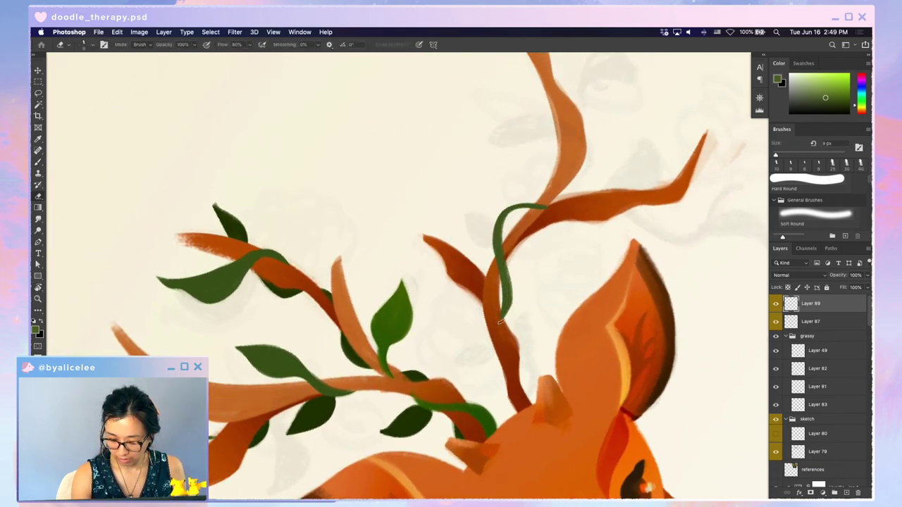
- Trim the edge and lower end of the green stem along the right antler's trunk with the eraser
key(b)
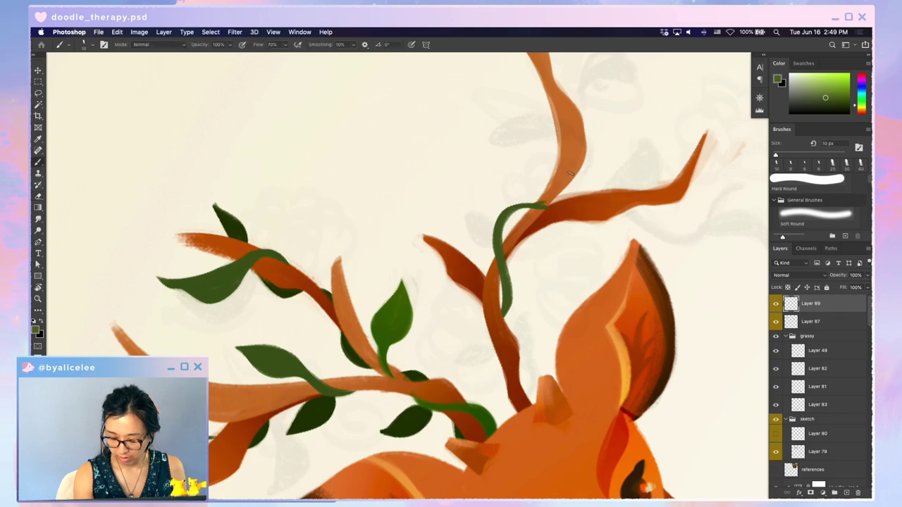
key(Escape)
key(r)
drag(637, 260, 576, 416)
key(e)
mouse_move(519, 350)
mouse_down()
mouse_move(519, 377)
mouse_move(548, 403)
mouse_up()
key(b)
key(Escape)
- Extend the green stem onto the right antler's upper branch and thicken the curve where it crosses the fork
key(v)
drag(596, 272, 605, 270)
key(r)
mouse_move(654, 307)
mouse_down()
mouse_move(646, 189)
mouse_move(499, 76)
mouse_up()
key(e)
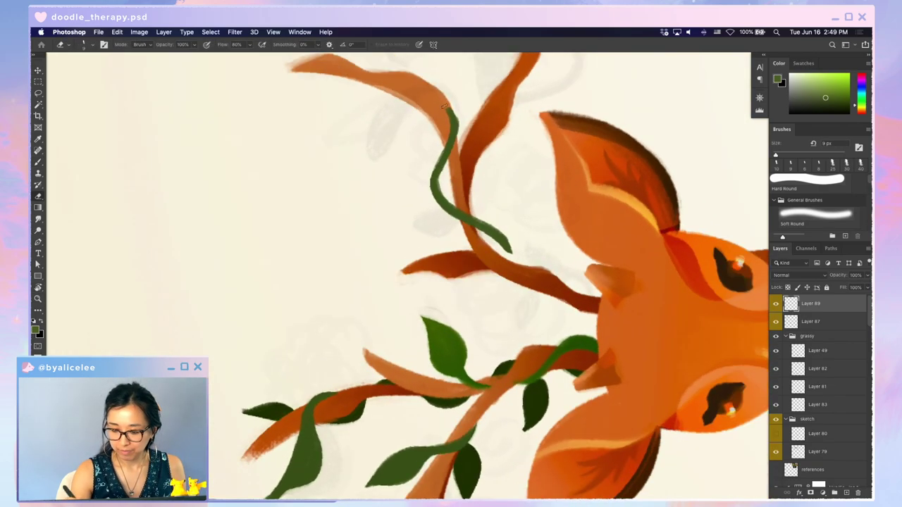
key(b)
drag(456, 113, 454, 212)
drag(444, 165, 455, 209)
key(Escape)
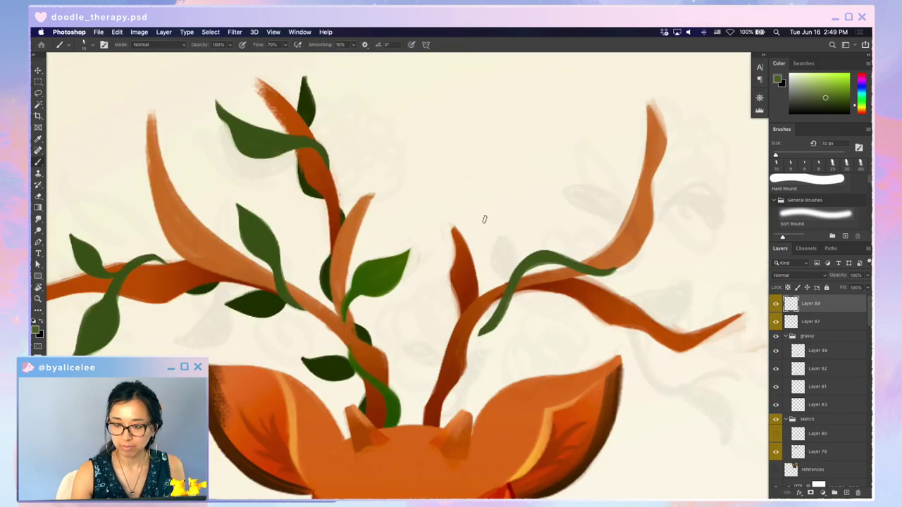
- Lengthen the curling stem's lower end until it meets the right antler's trunk and clean up its tip
key(r)
drag(644, 305, 658, 249)
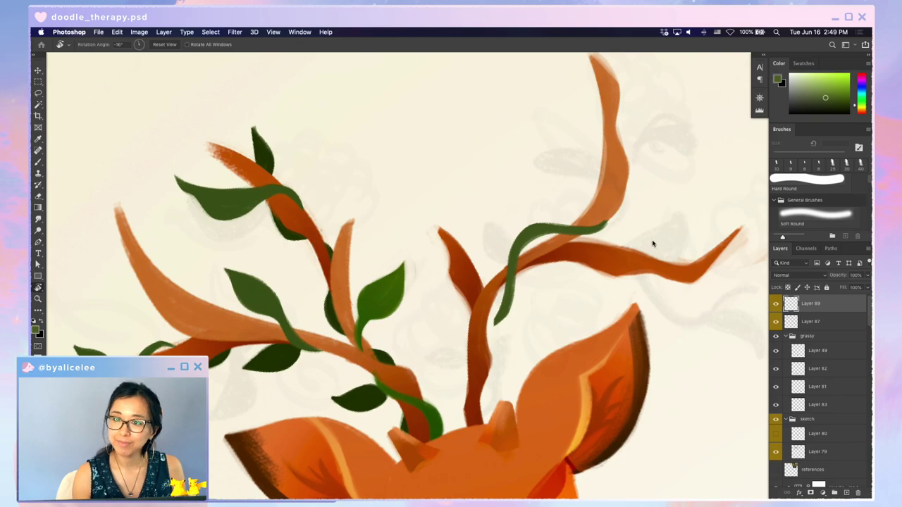
mouse_move(644, 316)
mouse_down()
mouse_move(654, 294)
mouse_move(640, 187)
mouse_up()
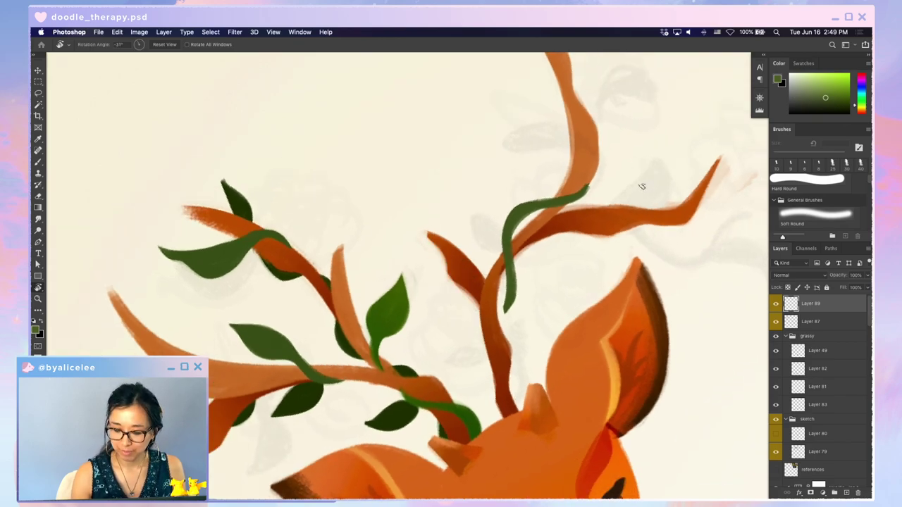
key(b)
mouse_move(510, 275)
mouse_down()
mouse_move(497, 315)
mouse_move(506, 299)
mouse_move(499, 325)
mouse_up()
drag(513, 293, 499, 326)
key(e)
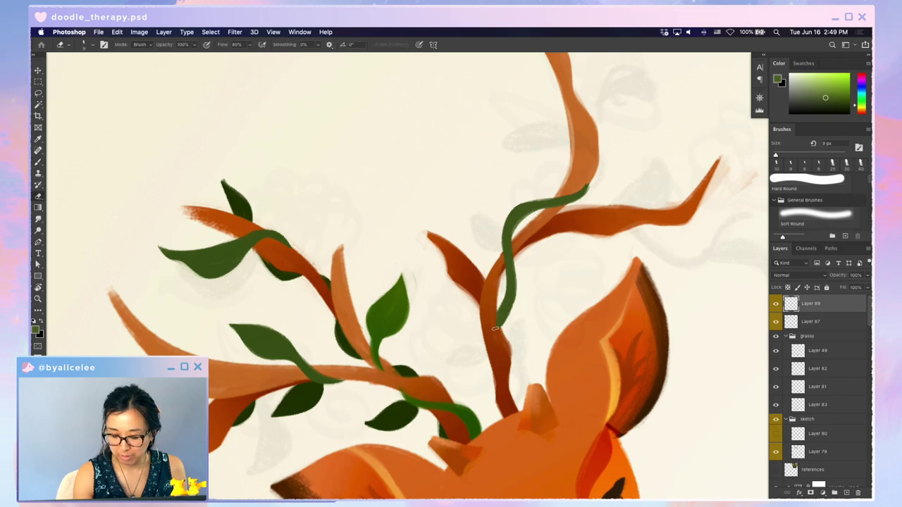
key(Escape)
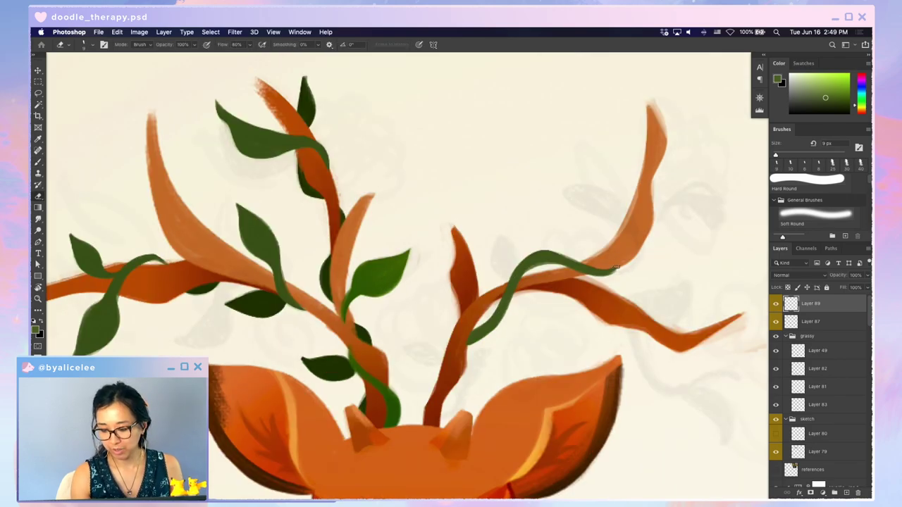
- Paint a small filled green leaf with a short curved stem on the inner side of the right antler's upper branch
key(b)
mouse_move(624, 225)
mouse_down()
mouse_move(601, 163)
mouse_move(607, 209)
mouse_up()
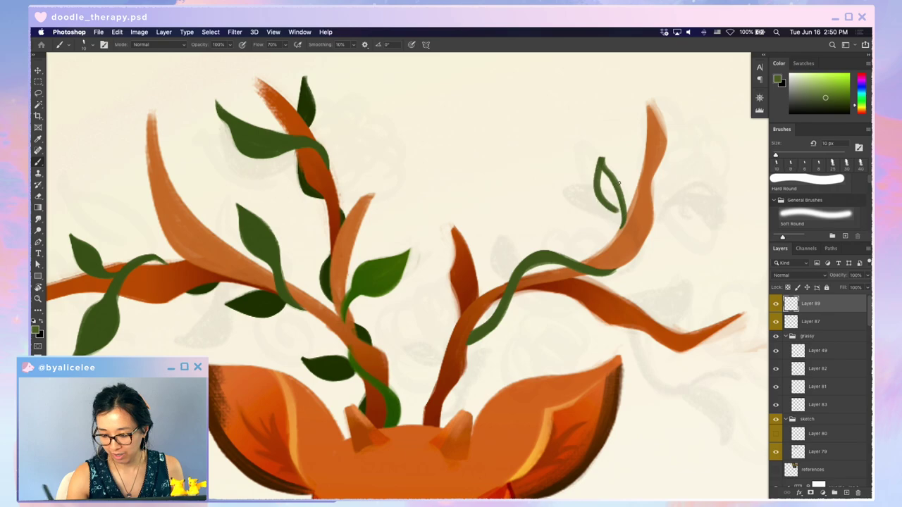
mouse_move(602, 169)
mouse_down()
mouse_move(608, 191)
mouse_move(604, 170)
mouse_move(599, 184)
mouse_move(620, 212)
mouse_up()
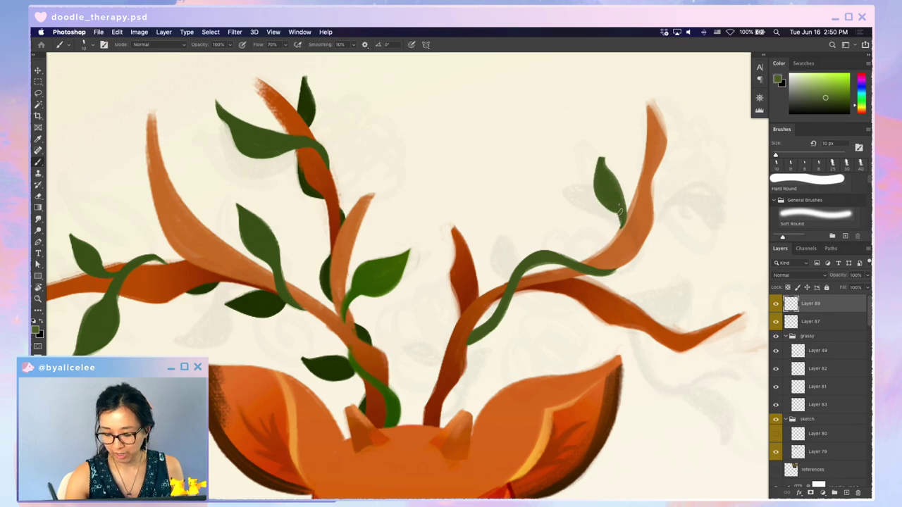
key(e)
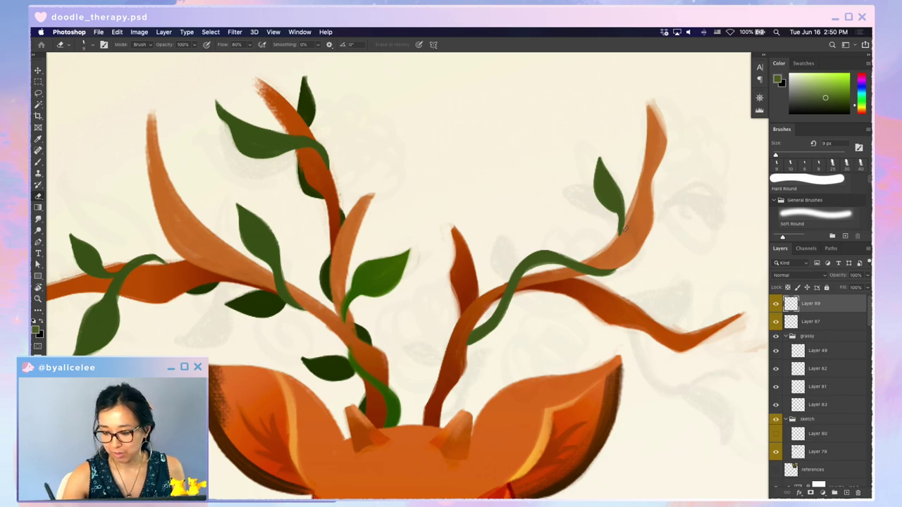
key(b)
drag(620, 203, 613, 241)
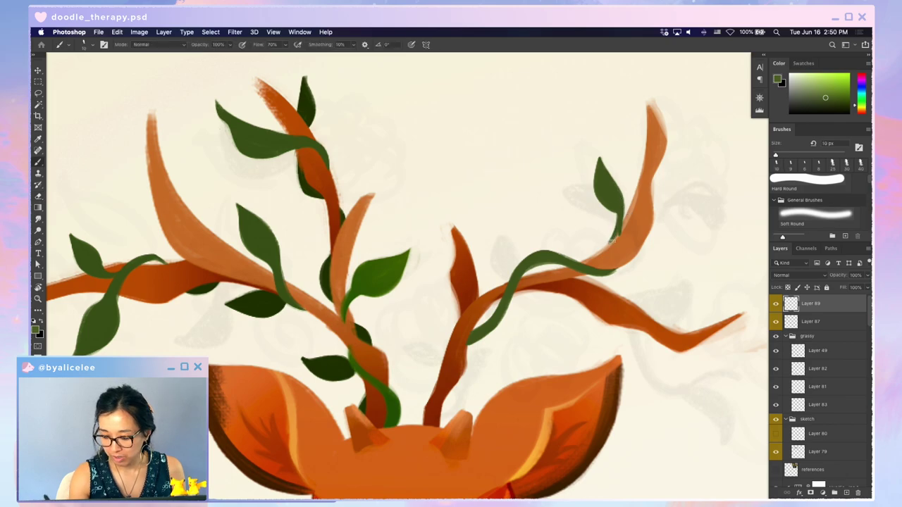
key(e)
- Select the curling stem with the Magic Wand and free-transform it flatter so it sits closer to the branch, then deselect it
key(super+minus)
key(super+minus)
key(super+minus)
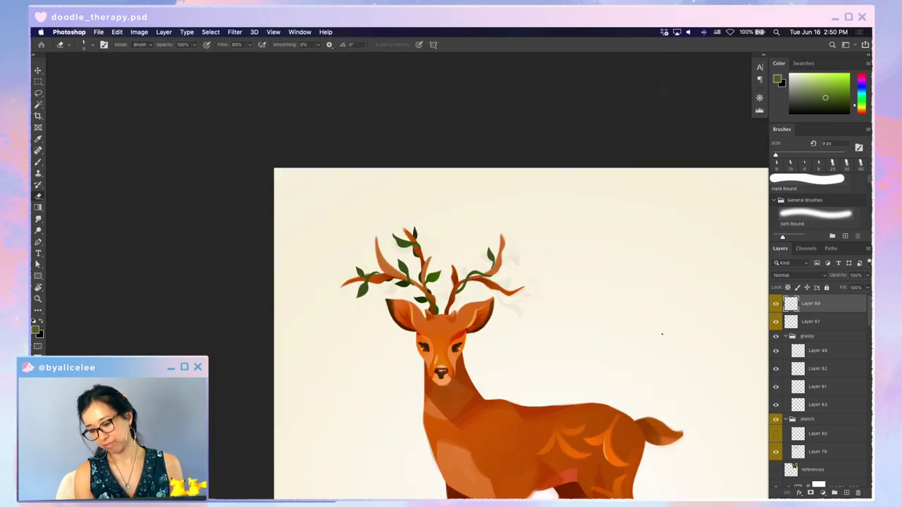
key(super+equal)
key(super+equal)
key(super+equal)
key(w)
click(599, 273)
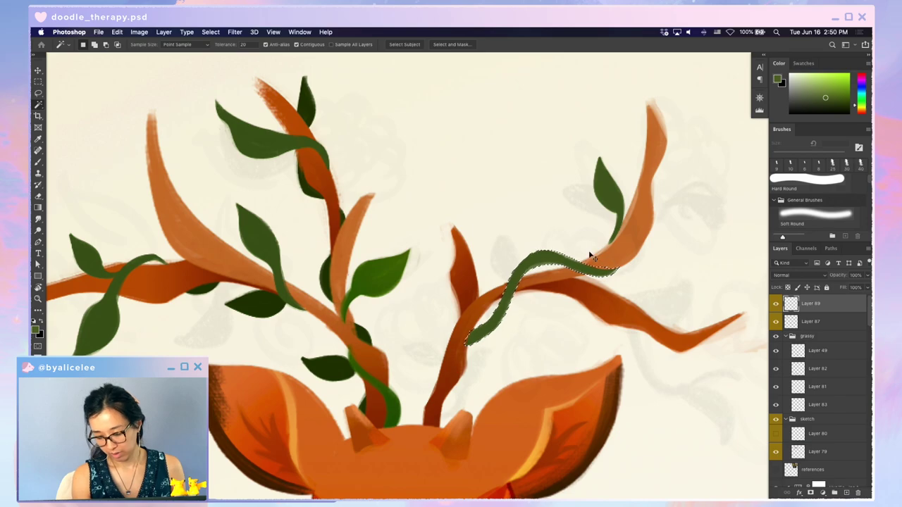
key(ctrl+t)
drag(541, 247, 543, 261)
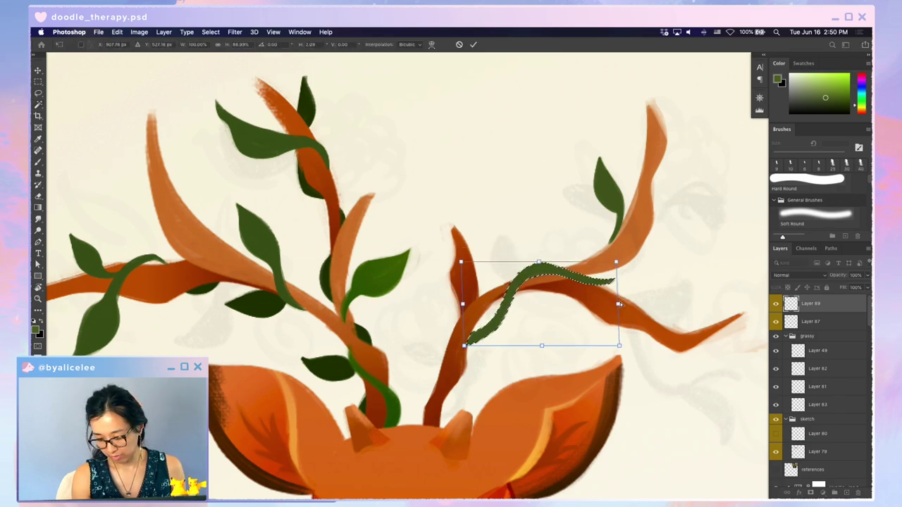
mouse_move(623, 300)
mouse_down()
mouse_move(630, 332)
mouse_move(641, 278)
mouse_move(610, 270)
mouse_move(602, 280)
mouse_move(606, 131)
mouse_up()
key(Return)
key(super+d)
- Touch up the reshaped stem's lower end where it meets the right antler's trunk
key(r)
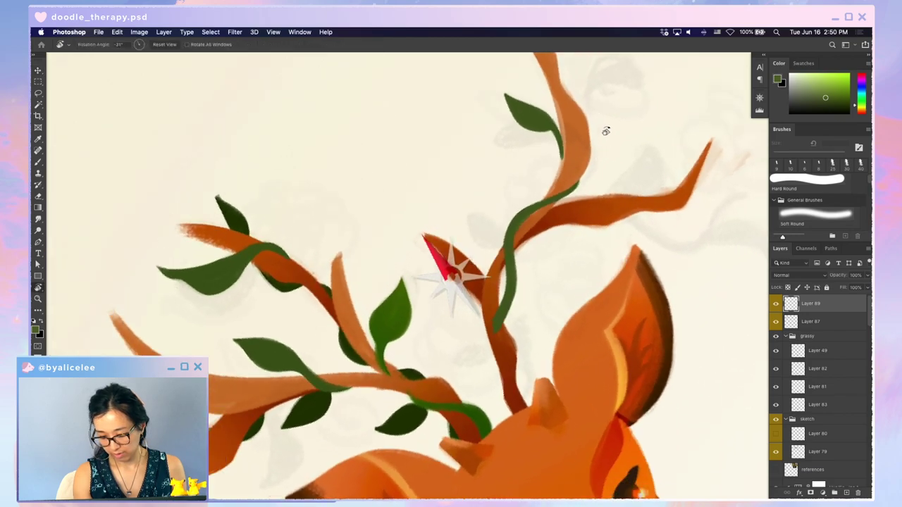
key(b)
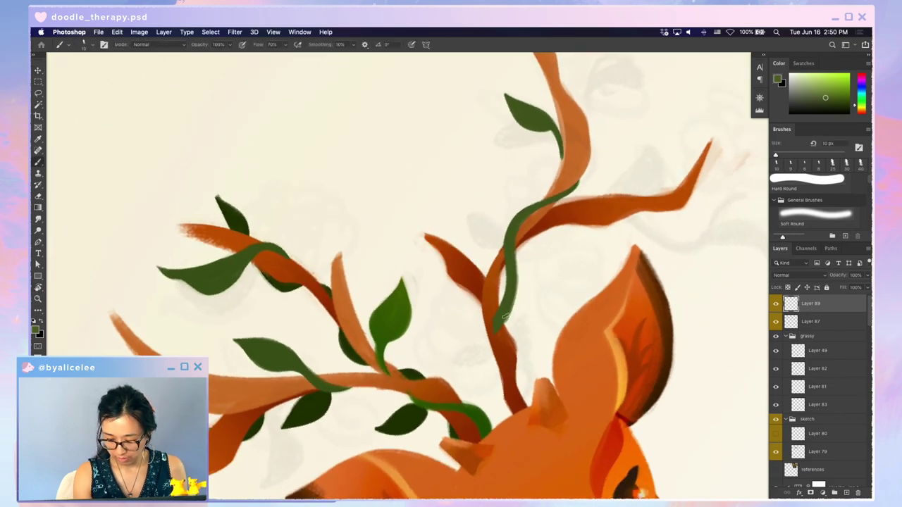
key(e)
key(Escape)
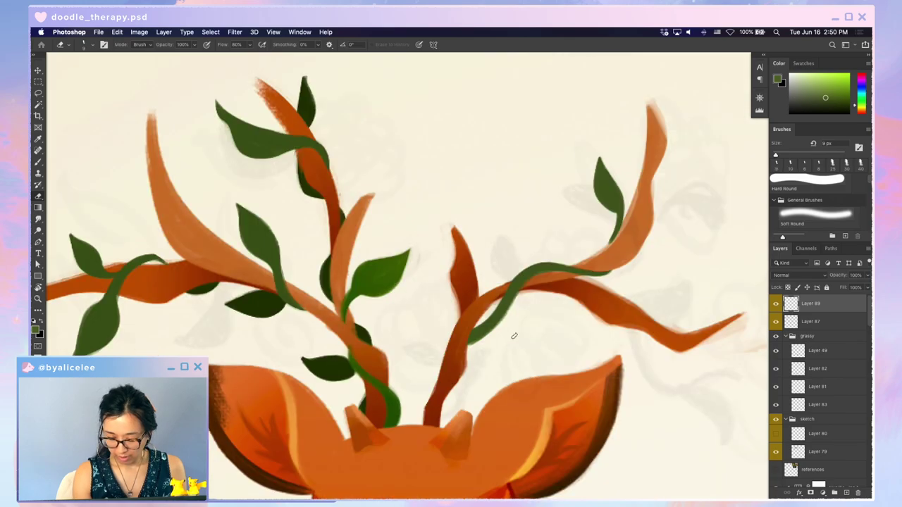
- Paint another green stem segment wrapping around the outer edge of the right antler's trunk near its base
mouse_move(528, 328)
mouse_down()
mouse_move(576, 261)
mouse_move(581, 216)
mouse_move(582, 225)
mouse_up()
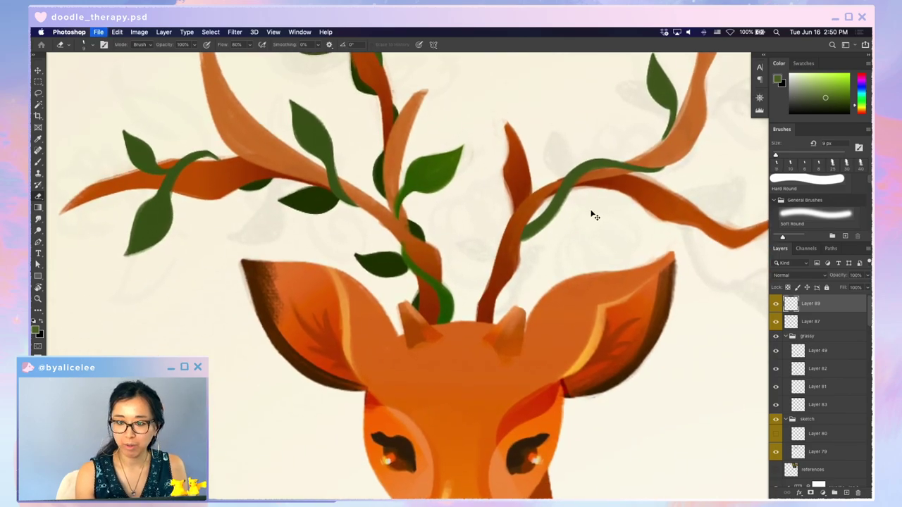
key(b)
drag(499, 242, 490, 287)
key(super+z)
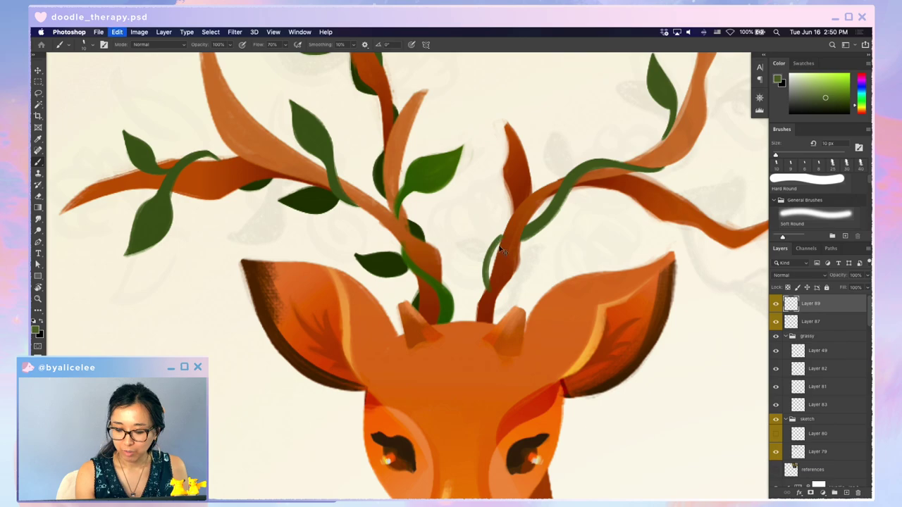
drag(499, 242, 495, 309)
drag(491, 269, 494, 307)
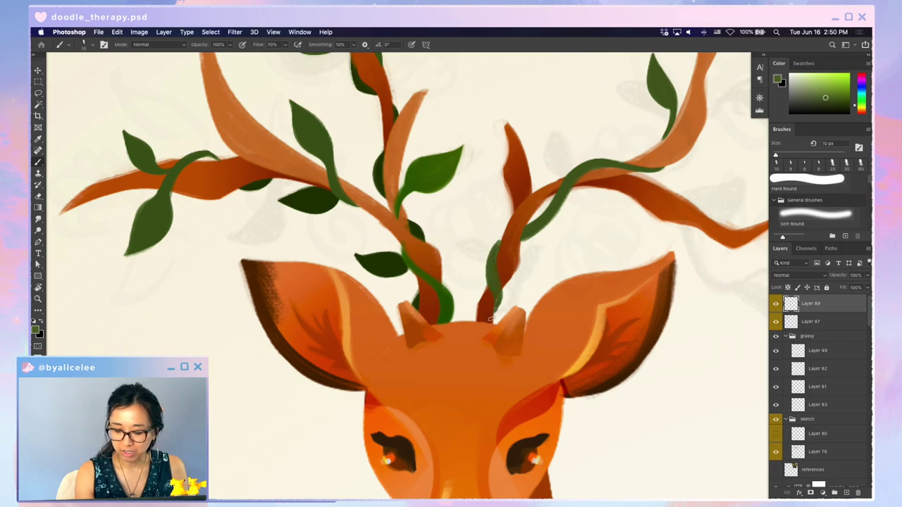
- Smooth and fill the stem segment at the right antler's base and trim its lower end to a thin tip
key(super+minus)
key(super+minus)
key(super+minus)
key(super+minus)
key(super+plus)
key(super+plus)
key(super+plus)
key(super+plus)
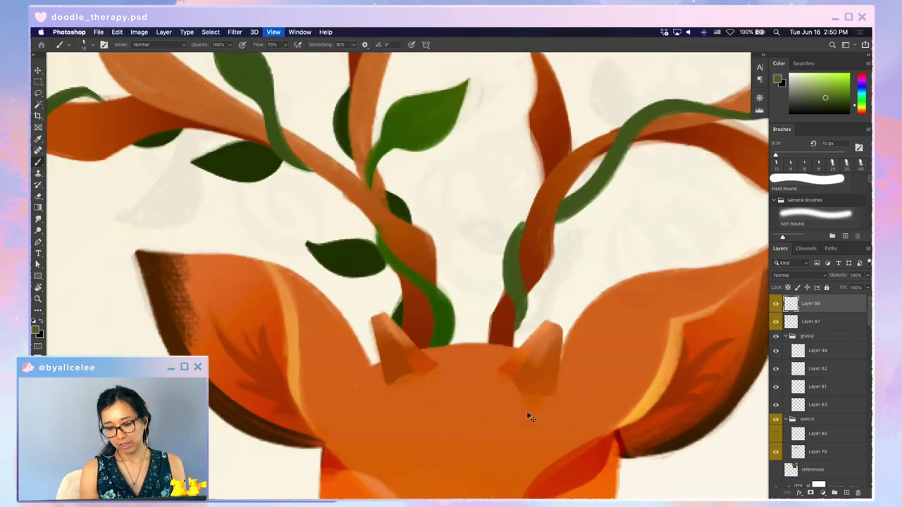
mouse_move(524, 237)
mouse_down()
mouse_move(535, 213)
mouse_move(519, 216)
mouse_move(516, 301)
mouse_move(506, 238)
mouse_move(515, 331)
mouse_move(531, 241)
mouse_move(516, 330)
mouse_up()
key(e)
drag(526, 299, 520, 317)
key(b)
mouse_move(525, 226)
mouse_down()
mouse_move(516, 309)
mouse_move(508, 273)
mouse_move(521, 315)
mouse_up()
drag(505, 246, 512, 300)
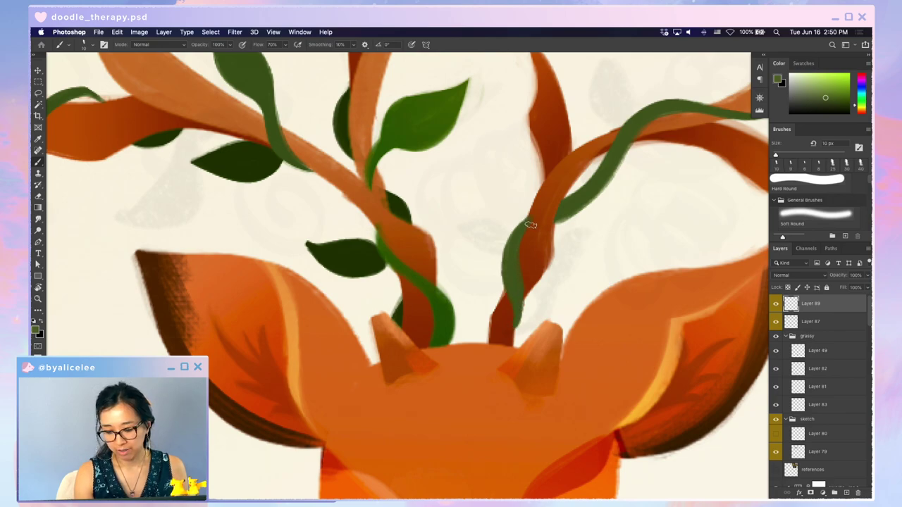
key(e)
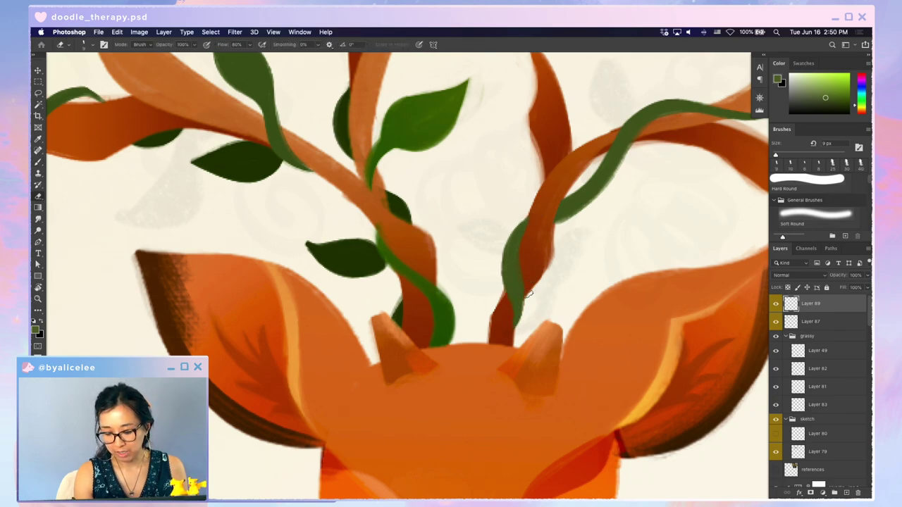
- Touch up the green of the curling stem where it crosses the right antler's fork
key(super+minus)
key(super+minus)
key(super+minus)
key(super+equal)
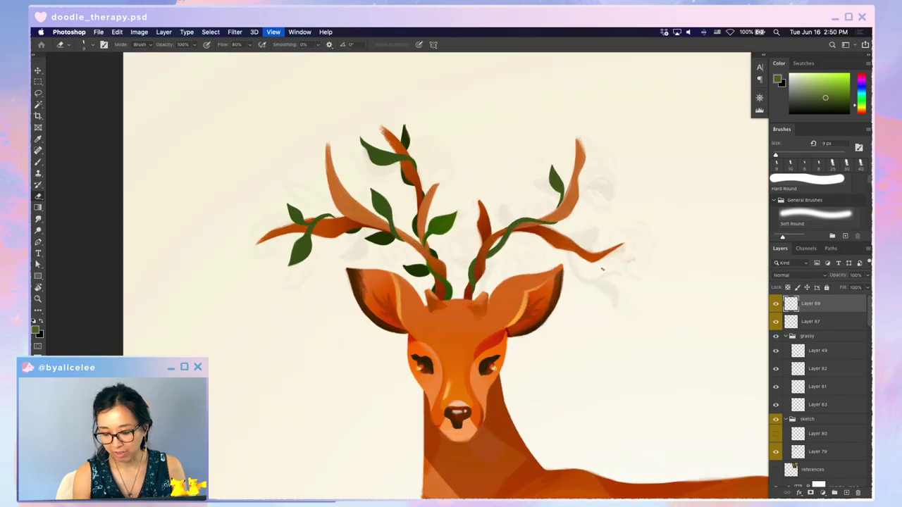
drag(640, 255, 532, 290)
key(r)
drag(602, 288, 404, 372)
drag(404, 372, 443, 328)
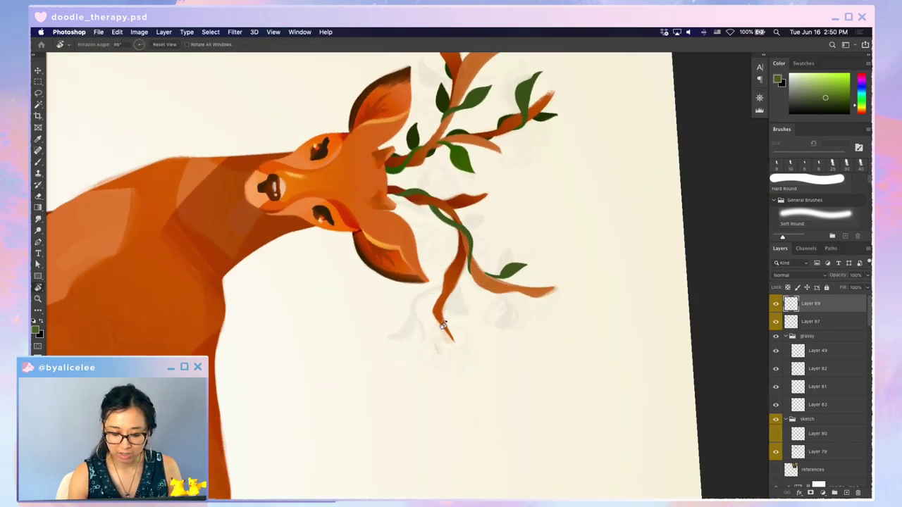
key(super+equal)
key(super+equal)
key(b)
drag(484, 234, 487, 266)
key(super+equal)
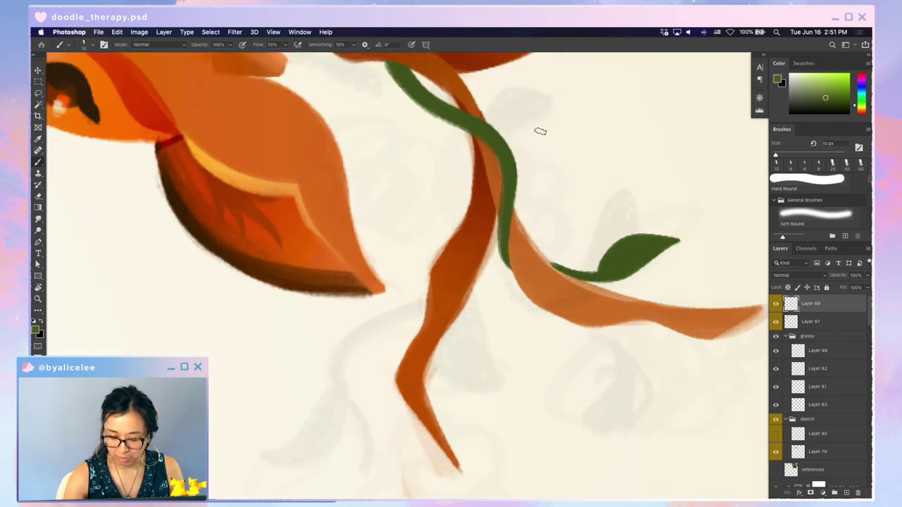
key(Escape)
drag(578, 286, 749, 297)
- Select only the curling stem and stretch and skew it further along the right antler's upper branch, then deselect it
key(w)
click(629, 230)
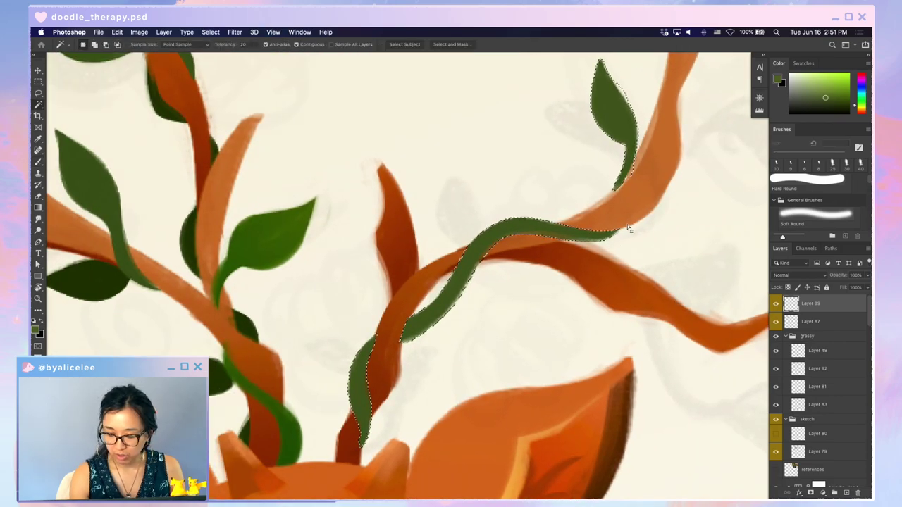
key(super+shift+i)
key(super+t)
drag(620, 216, 645, 215)
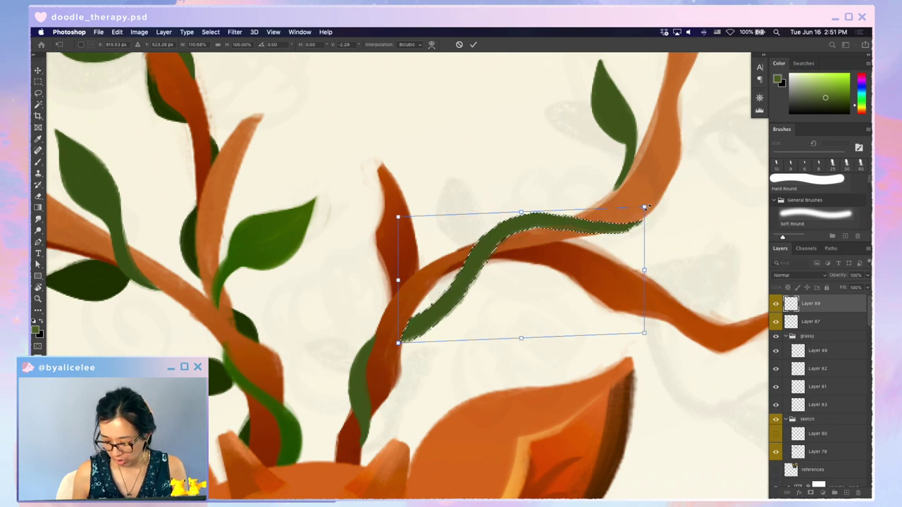
key(Return)
key(super+d)
- Examine the wrapped stem at the right antler's base and the foliage on both antlers from farther out
drag(539, 342, 655, 243)
key(e)
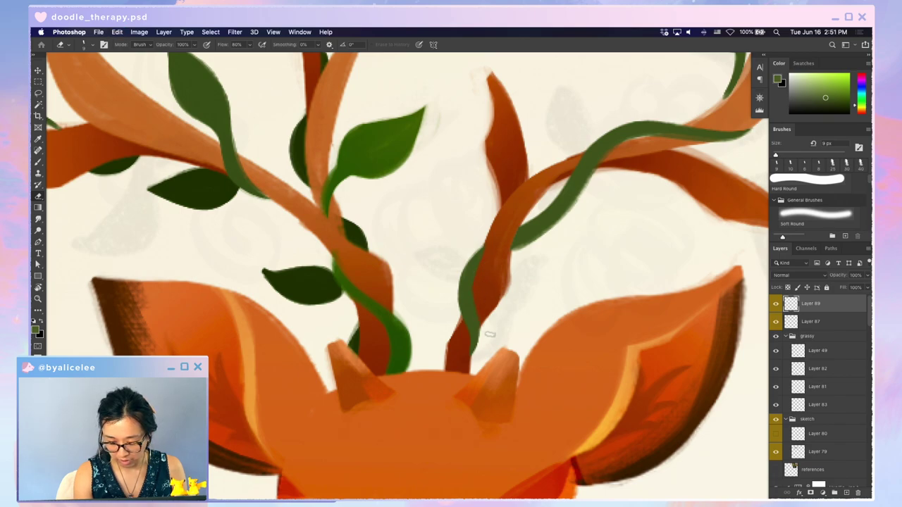
key(super+minus)
key(super+minus)
key(super+minus)
key(super+minus)
key(super+plus)
key(super+plus)
key(super+plus)
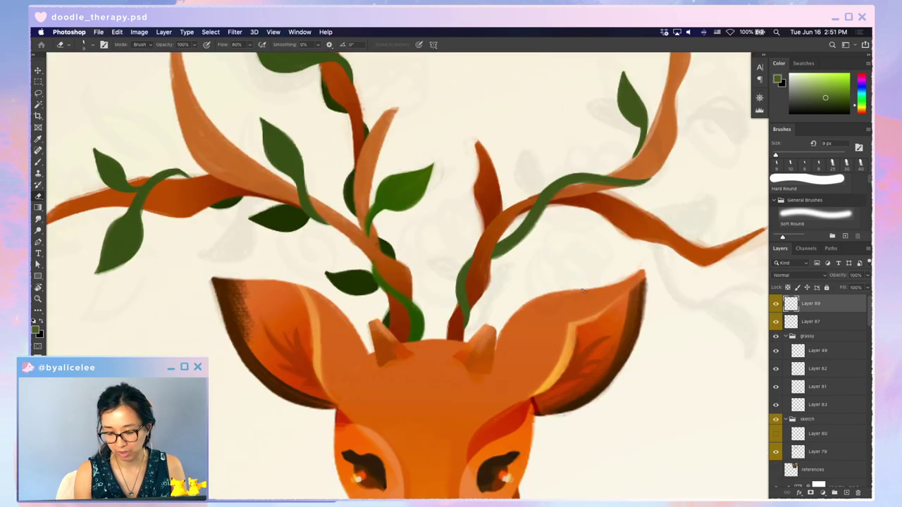
- Select the small leaf beside the right antler's upper branch and move it slightly up along the branch
drag(539, 351, 398, 477)
key(w)
click(508, 248)
key(v)
drag(508, 246, 521, 231)
key(b)
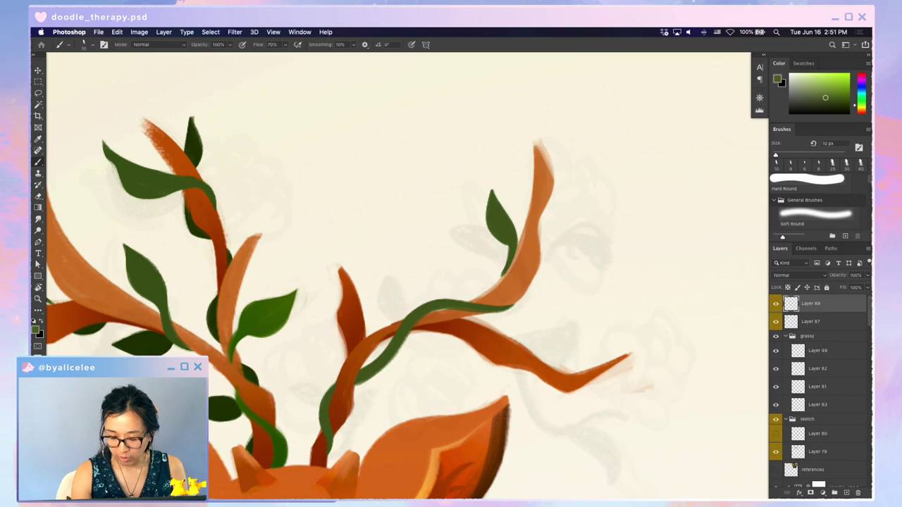
- Trim the base of the moved leaf's stem and repaint the edge where the leaf joins it
key(e)
drag(504, 260, 500, 268)
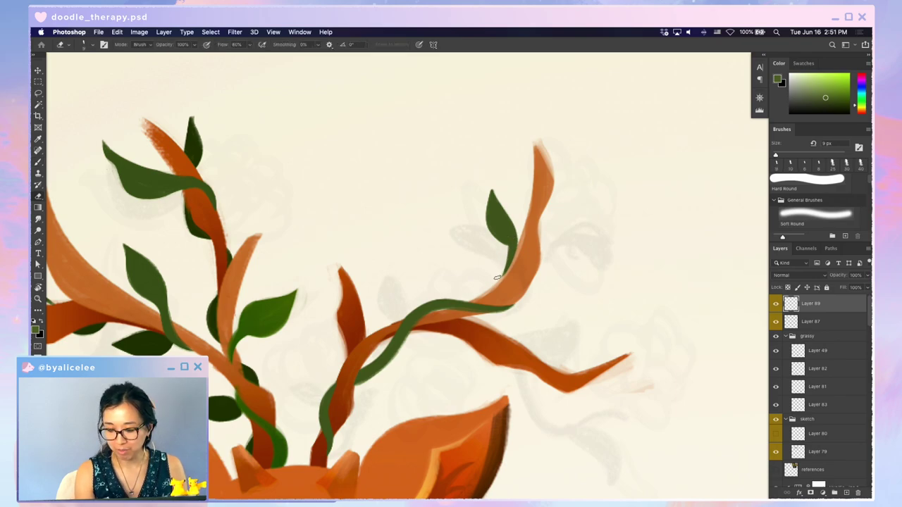
key(b)
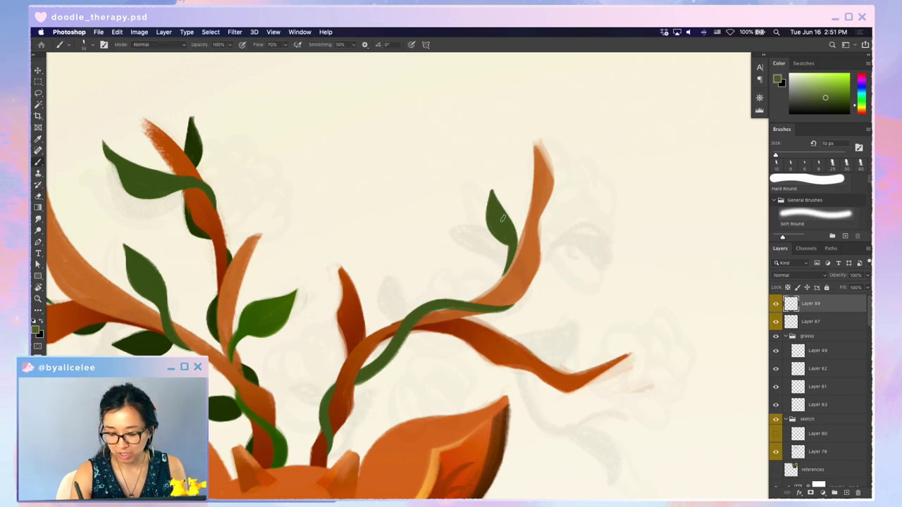
drag(502, 218, 513, 253)
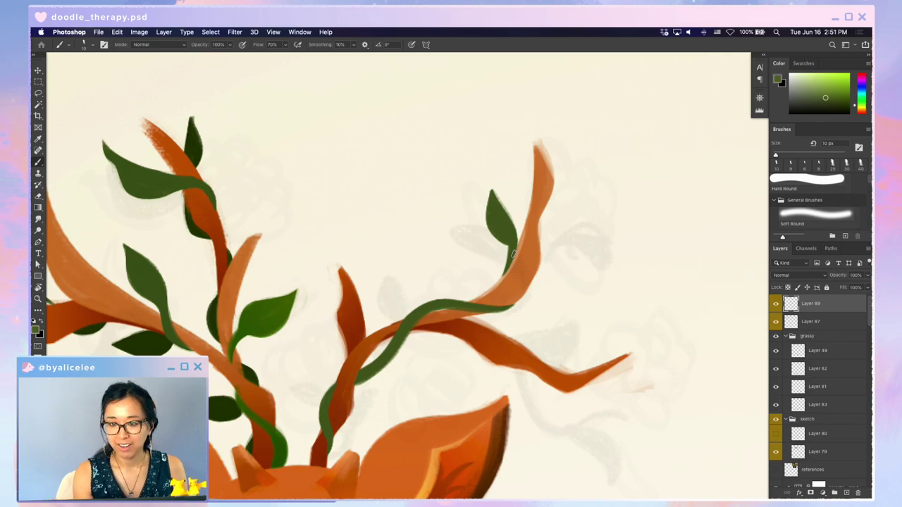
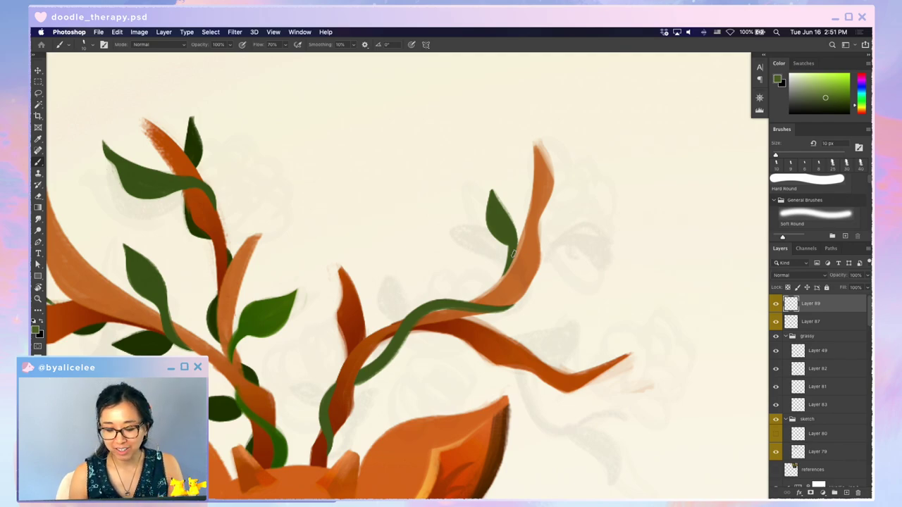
- Select only the curling stem on the right antler's upper branch, flatten it slightly and skew its outer end upward, then deselect it
key(v)
key(w)
click(489, 308)
key(super+t)
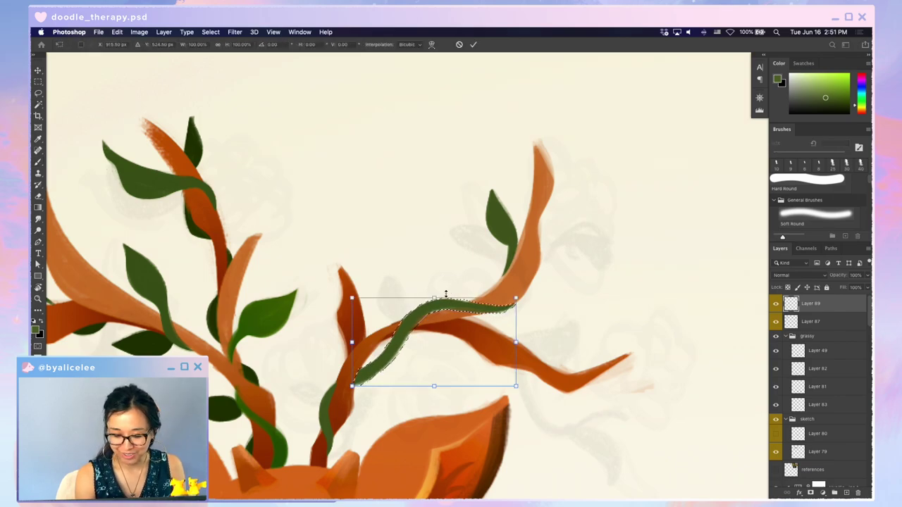
drag(433, 298, 437, 296)
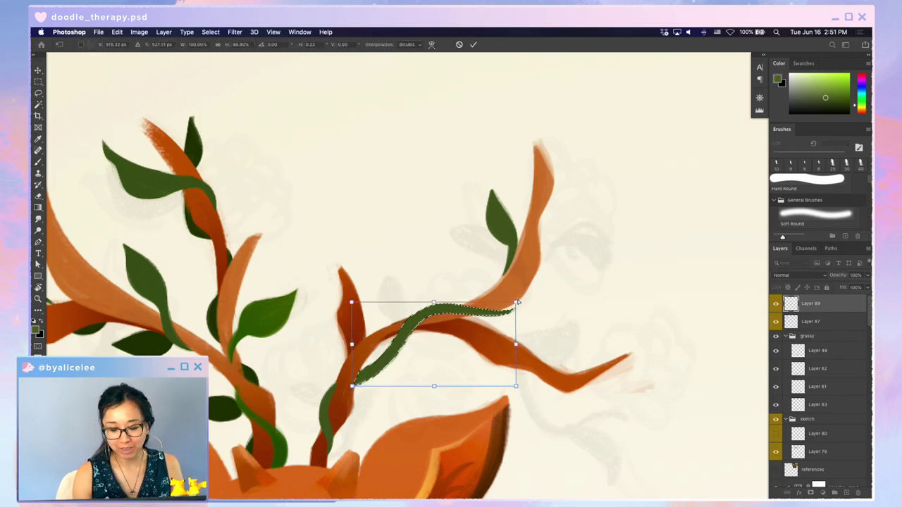
drag(515, 303, 519, 290)
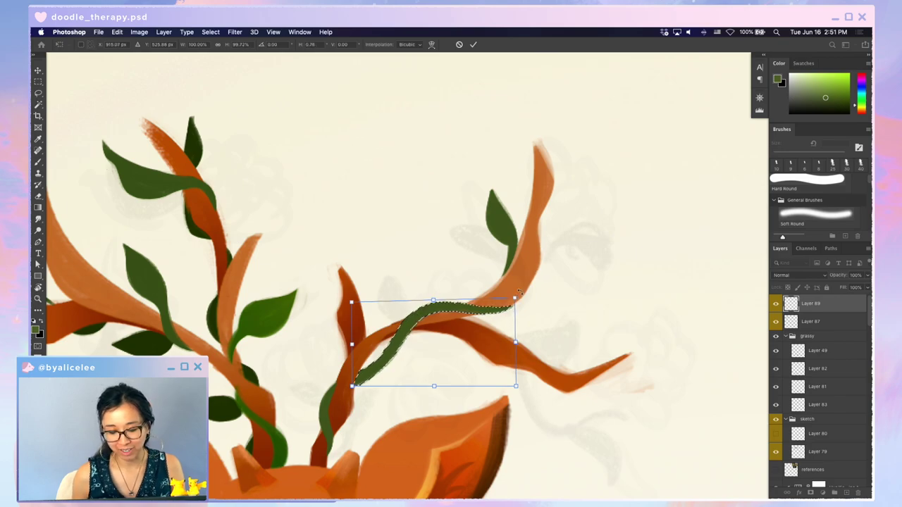
key(Return)
key(ctrl+d)
- Examine the reshaped stem from the right antler's base to its upper branch, both close up and farther out
drag(494, 346, 538, 257)
super+click(447, 273)
scroll(537, 256, down, 1)
key(b)
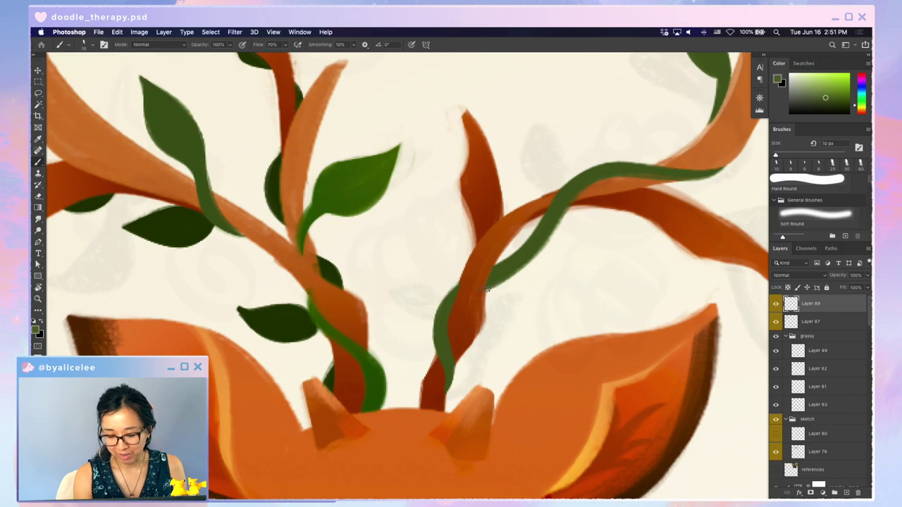
key(e)
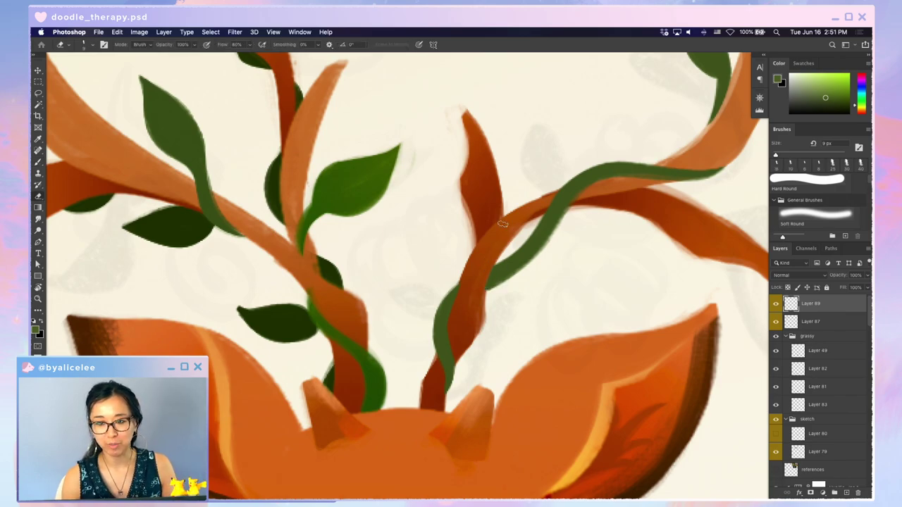
drag(615, 287, 496, 350)
drag(632, 229, 536, 336)
drag(552, 285, 528, 293)
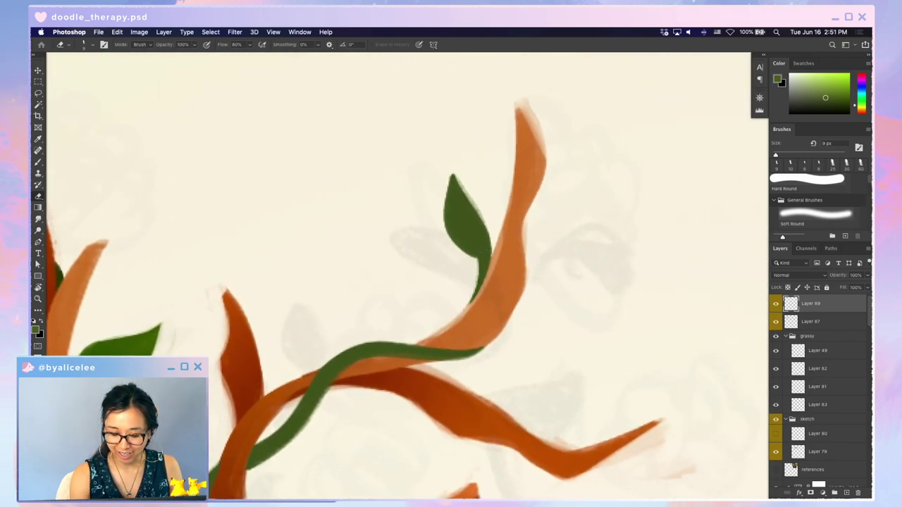
scroll(587, 298, down, 5)
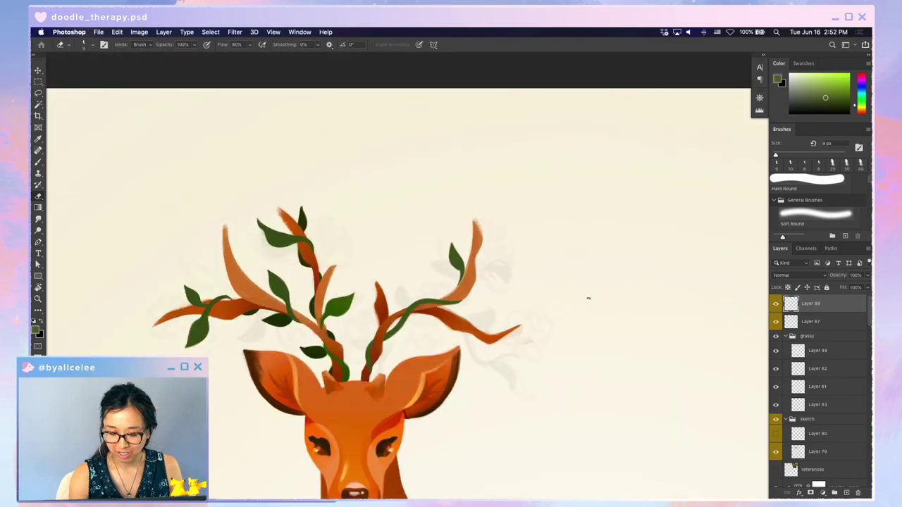
scroll(600, 315, up, 5)
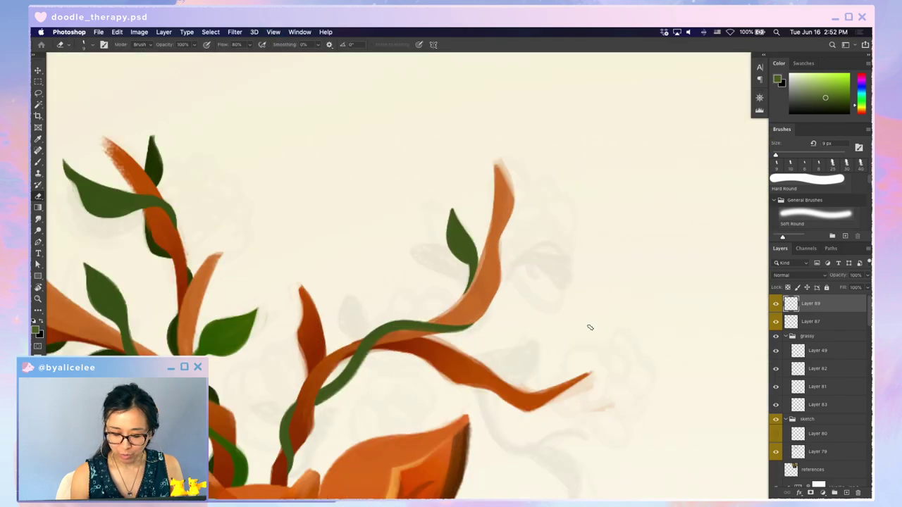
- Select only the curling stem again and transform it so its tip sits lower and further back on the upper branch, then deselect it
key(r)
drag(591, 344, 392, 325)
key(Escape)
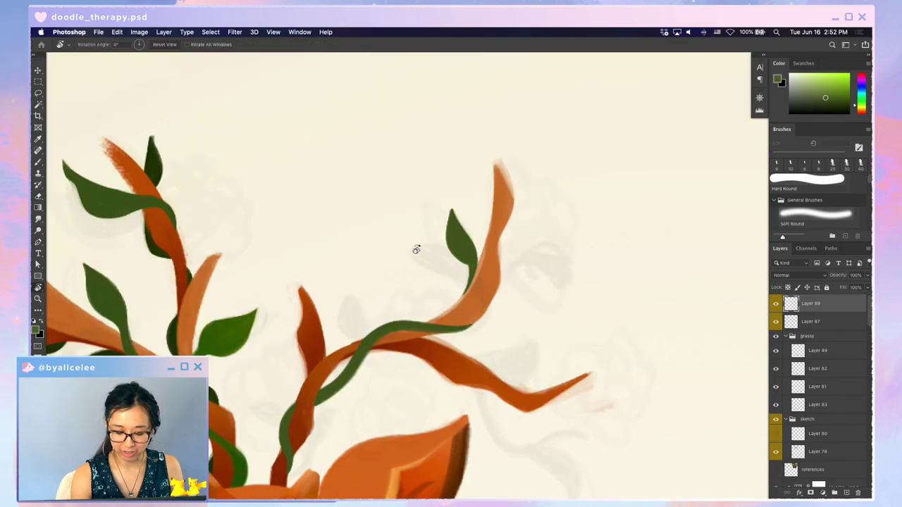
key(w)
click(467, 327)
key(super+t)
drag(475, 363, 460, 364)
key(Return)
key(super+d)
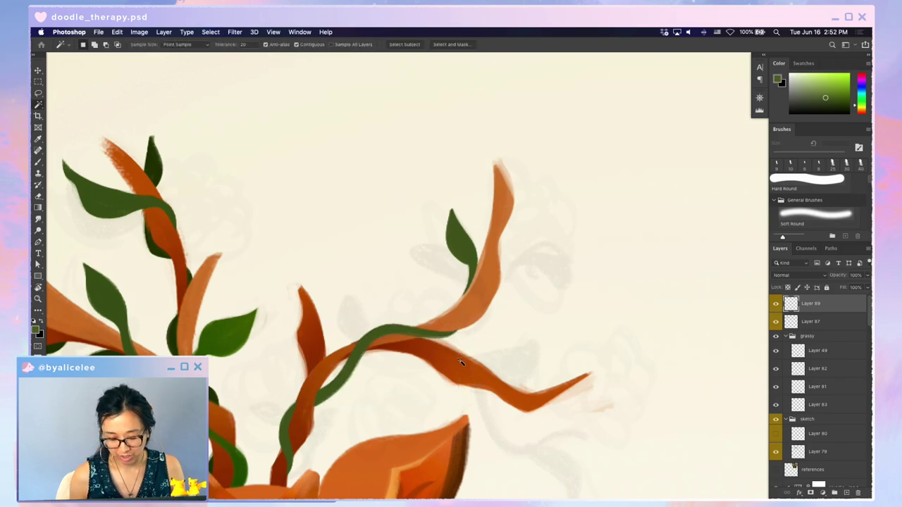
- Compare the stems and leaves on both antlers against the whole deer from farther out and close up
drag(457, 419, 561, 311)
key(super+minus)
key(super+minus)
key(super+minus)
key(super+minus)
key(super+equal)
key(super+equal)
key(super+equal)
key(super+equal)
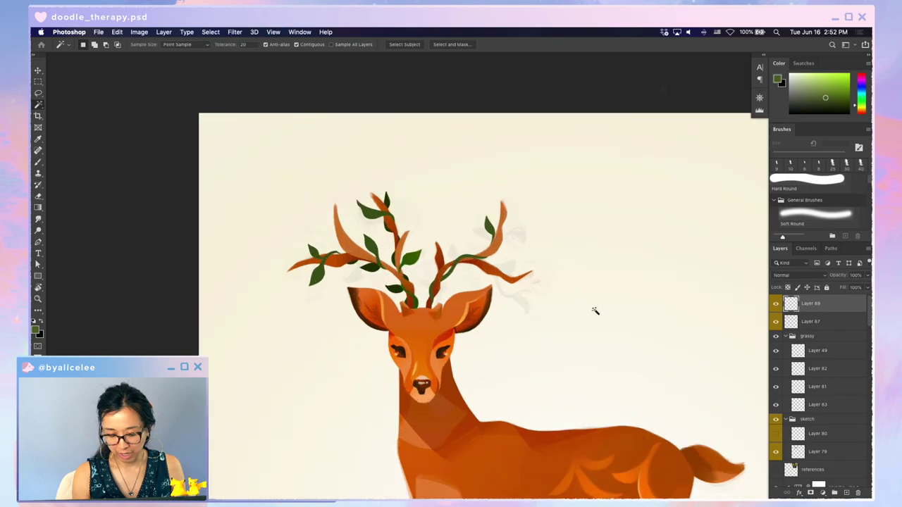
key(e)
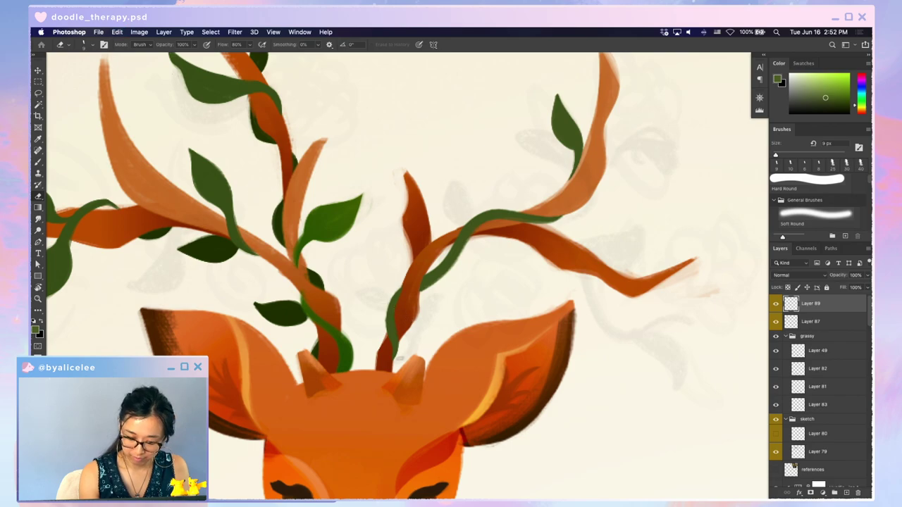
key(super+minus)
key(super+minus)
key(super+minus)
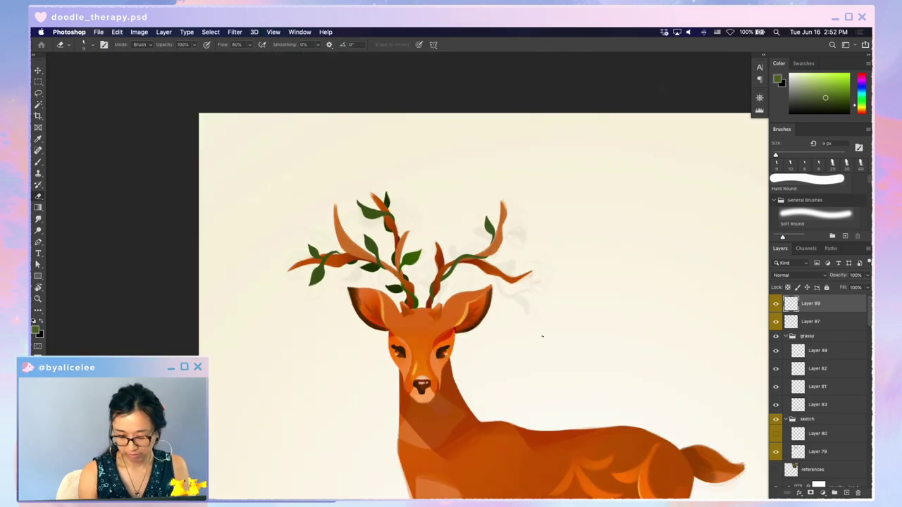
key(super+equal)
key(super+equal)
key(super+equal)
- Add a new layer above the dark leaf at the left antler's base and sample that leaf's dark green for the brush
key(v)
click(291, 315)
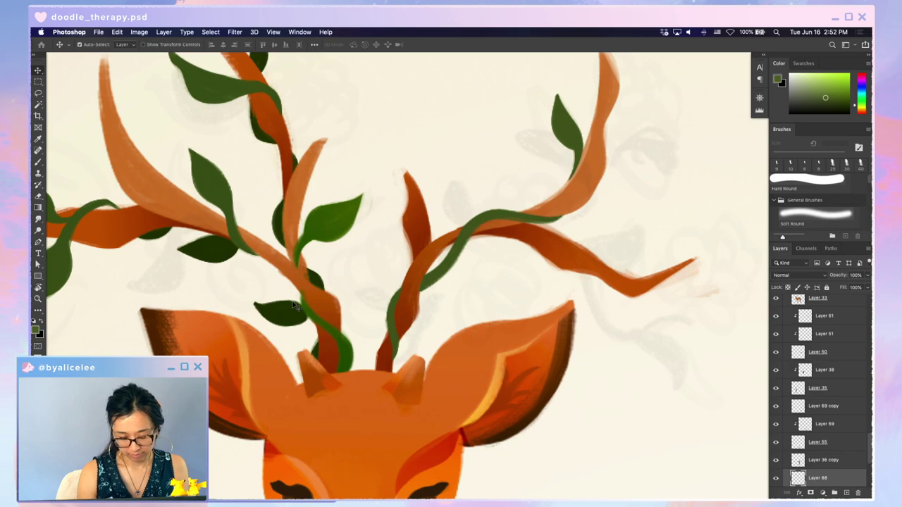
key(super+shift+n)
key(Return)
key(i)
click(286, 315)
key(b)
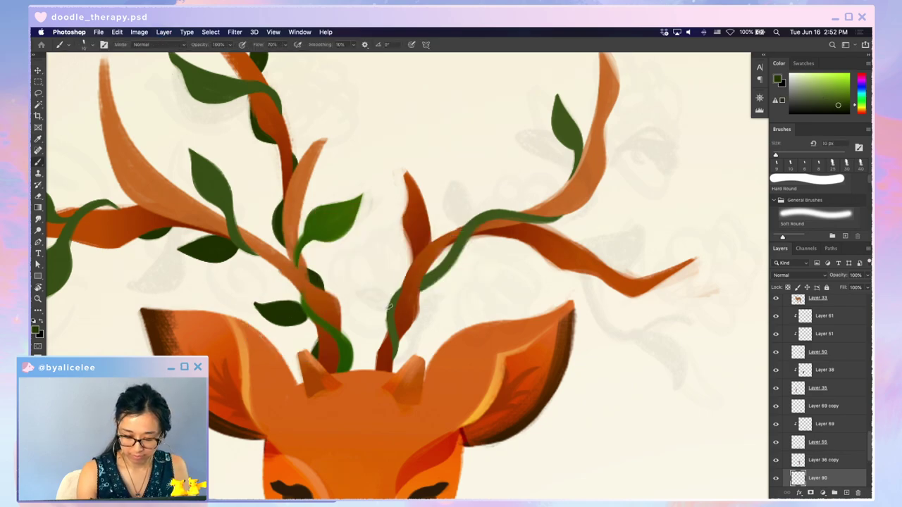
- Paint a small upright dark green leaf on the inner side of the right antler's base and trim its edges with the eraser
mouse_move(392, 305)
mouse_down()
mouse_move(379, 248)
mouse_move(389, 296)
mouse_move(387, 273)
mouse_up()
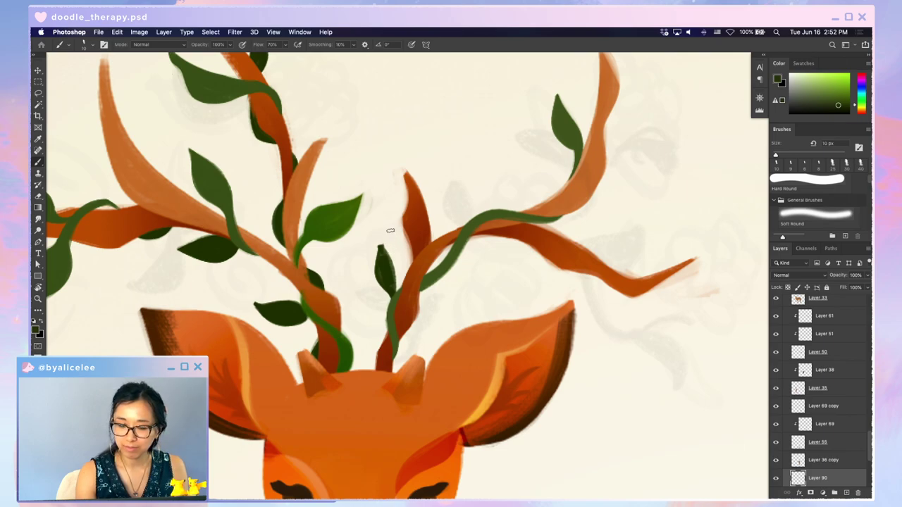
drag(380, 241, 393, 294)
mouse_move(379, 242)
mouse_down()
mouse_move(376, 290)
mouse_move(395, 293)
mouse_up()
key(super+z)
key(super+z)
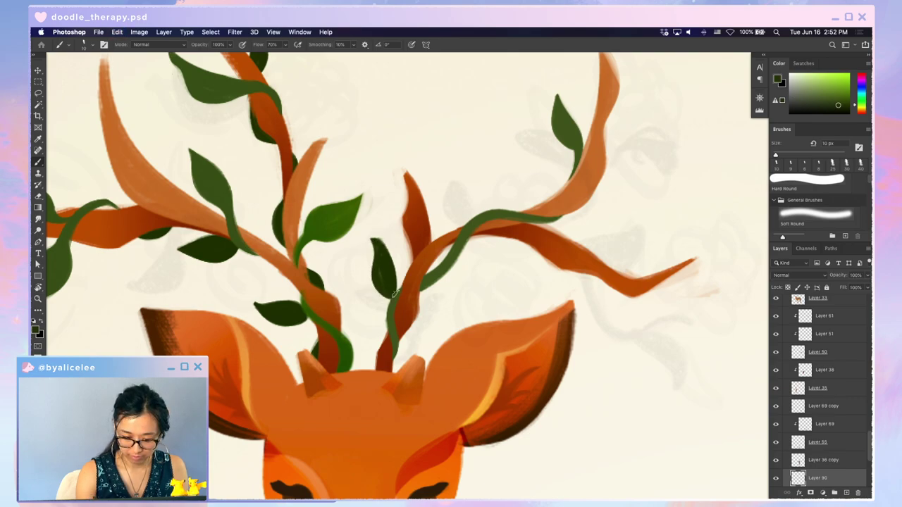
key(e)
mouse_move(371, 234)
mouse_down()
mouse_move(367, 270)
mouse_move(389, 300)
mouse_up()
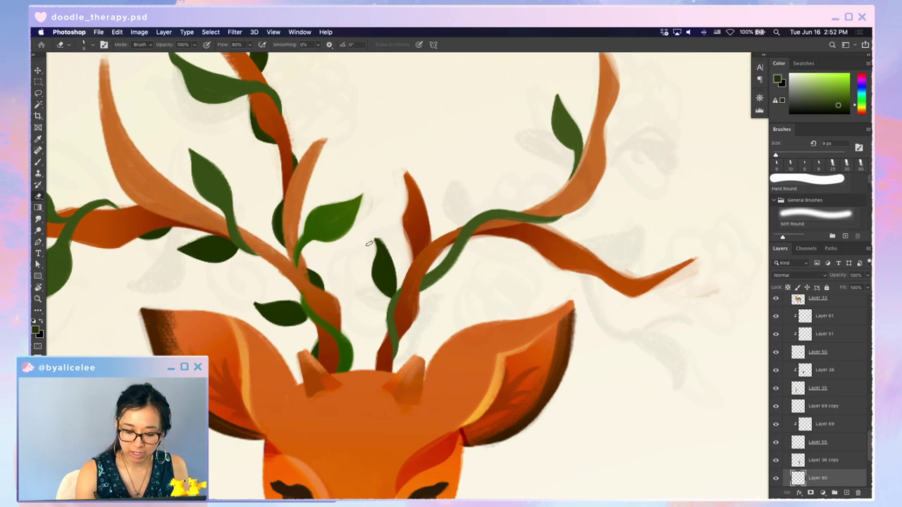
mouse_move(375, 233)
mouse_down()
mouse_move(396, 280)
mouse_move(367, 265)
mouse_up()
- Save the document and fully lock the faint sketch layer, Layer 79, so it cannot be moved by accident
key(v)
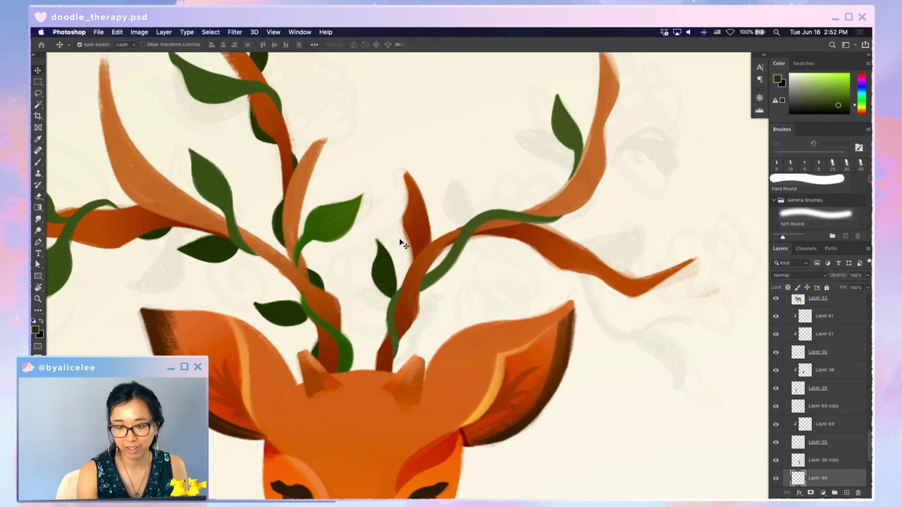
key(super+s)
click(391, 258)
mouse_move(392, 257)
mouse_down()
mouse_move(382, 244)
mouse_move(385, 260)
mouse_up()
key(super+z)
key(super+z)
key(super+z)
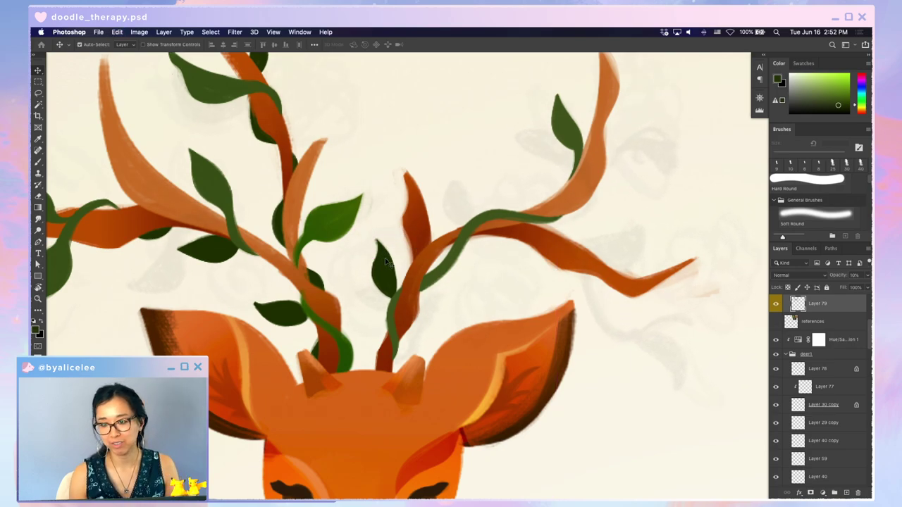
click(827, 288)
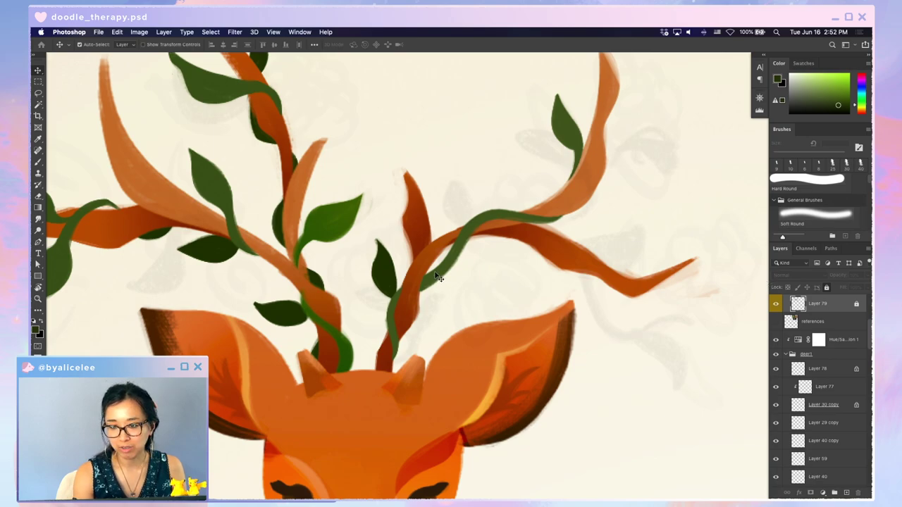
- Nudge the small dark leaf beside the right antler's base and repaint its edges and tip to make it fuller
drag(391, 265, 390, 262)
key(b)
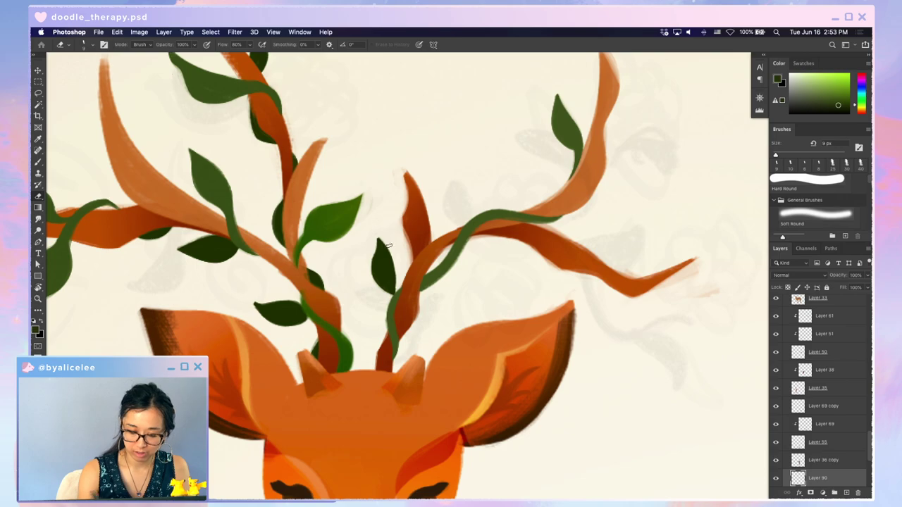
key(b)
drag(393, 263, 391, 298)
key(super+minus)
key(super+minus)
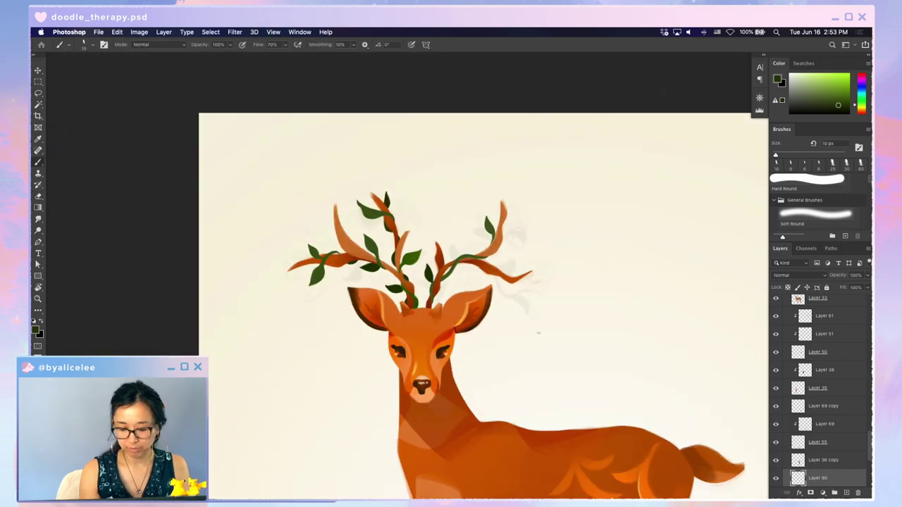
key(super+plus)
key(super+plus)
key(e)
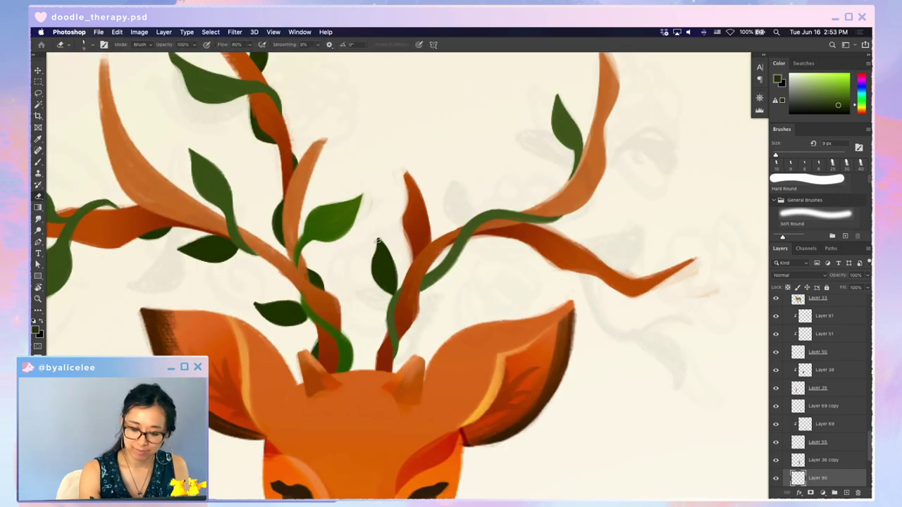
key(b)
drag(378, 240, 377, 285)
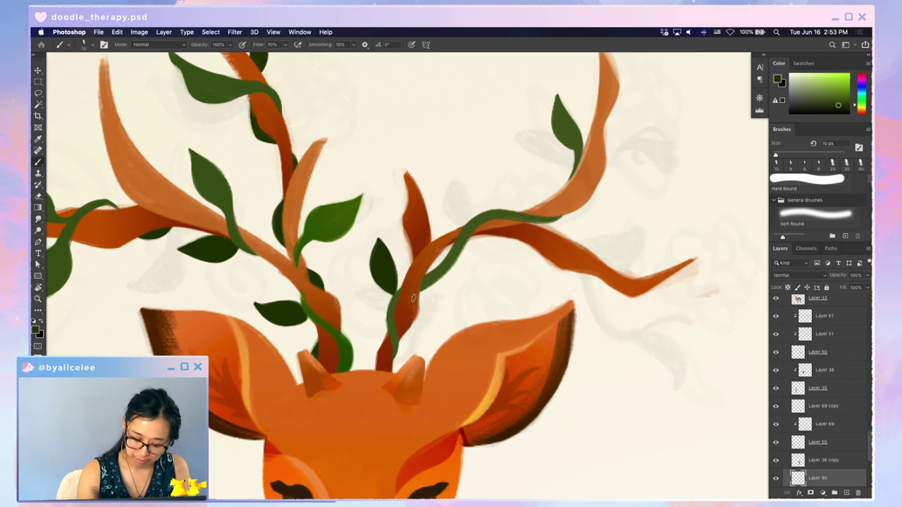
- Outline and fill a second dark green leaf pointing outward from the stem above the deer's right-hand ear
key(super+minus)
key(super+minus)
key(super+plus)
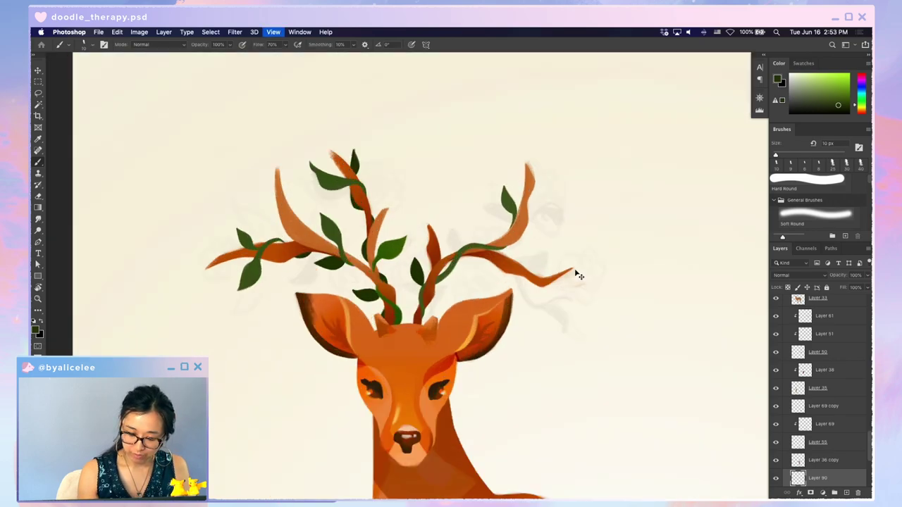
key(super+plus)
mouse_move(451, 273)
mouse_down()
mouse_move(483, 269)
mouse_move(453, 279)
mouse_up()
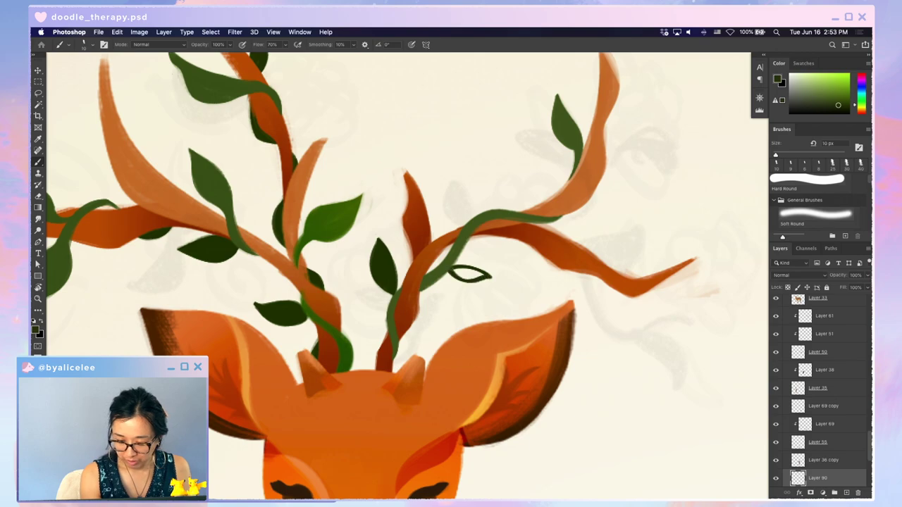
key(r)
key(super+minus)
key(super+minus)
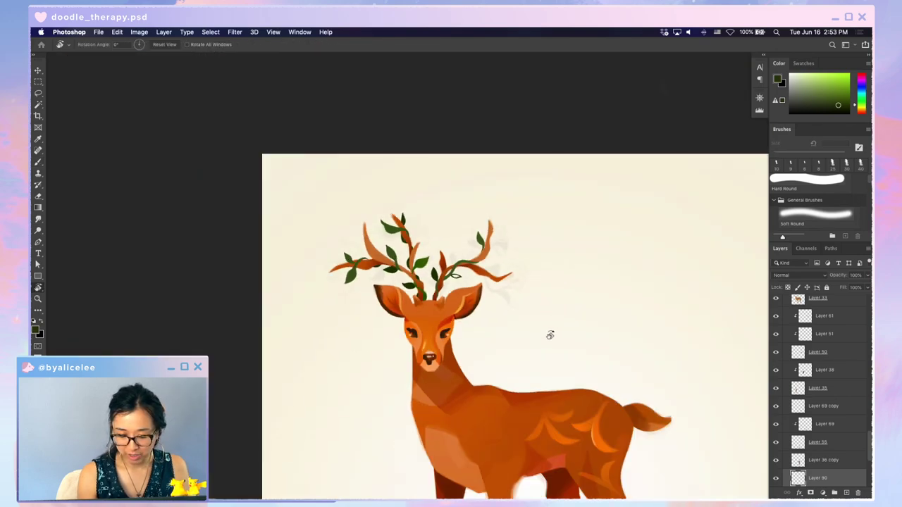
drag(517, 272, 488, 191)
key(super+plus)
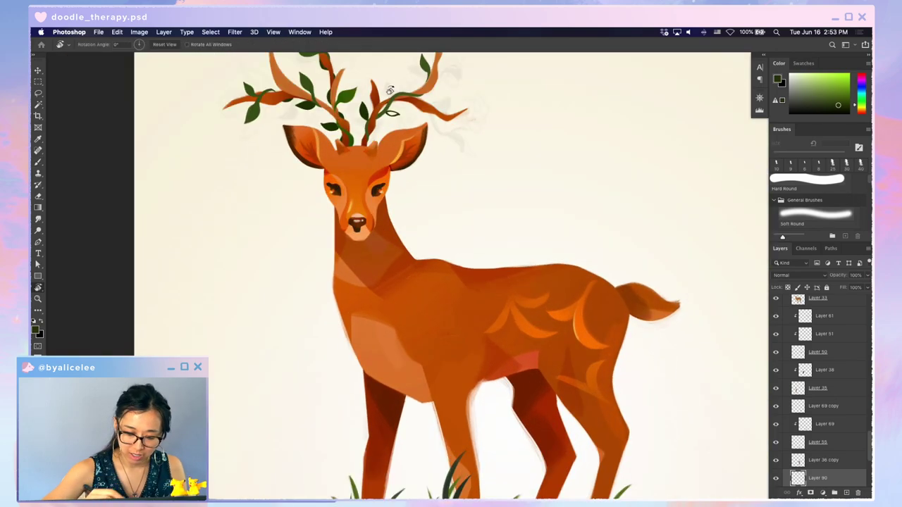
key(super+plus)
drag(424, 149, 405, 353)
key(b)
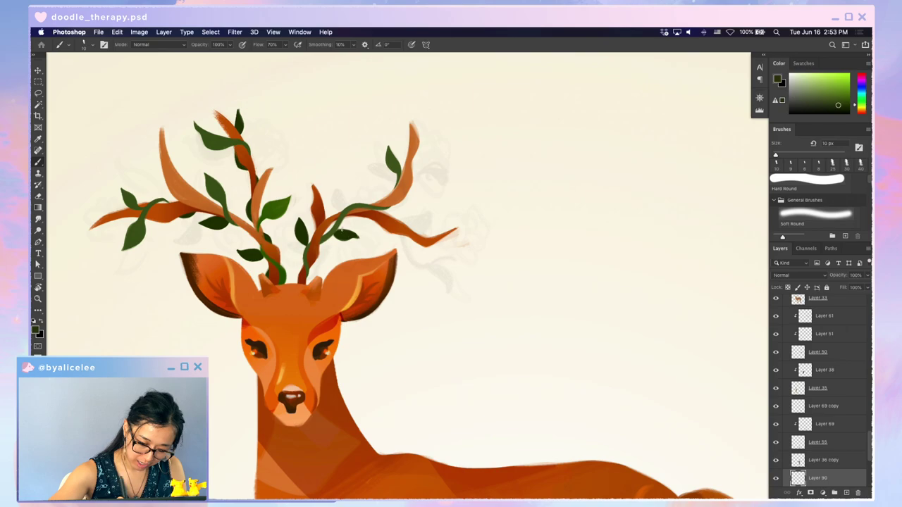
- Examine the two new dark leaves on the right antler close up and within the whole deer illustration
key(e)
key(super+plus)
key(super+plus)
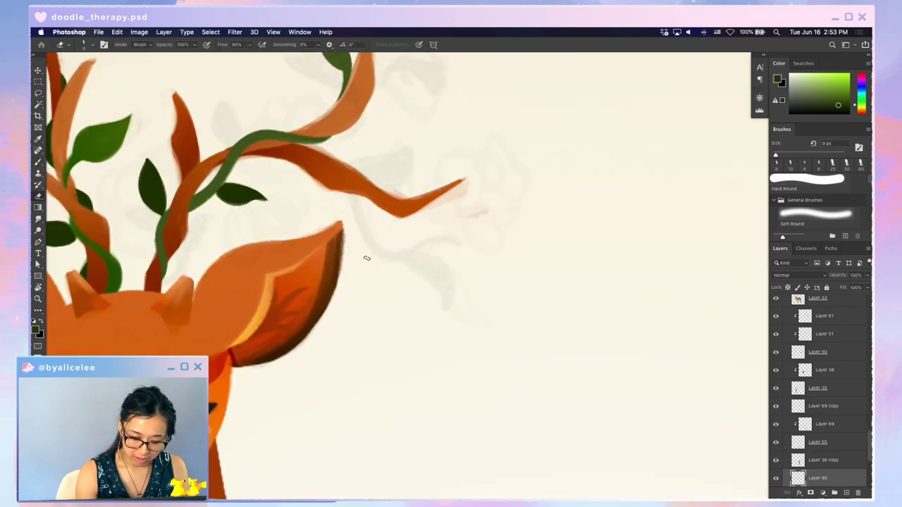
drag(466, 313, 583, 324)
drag(590, 216, 623, 217)
drag(663, 243, 648, 242)
key(super+minus)
key(super+minus)
key(super+minus)
key(super+minus)
key(super+minus)
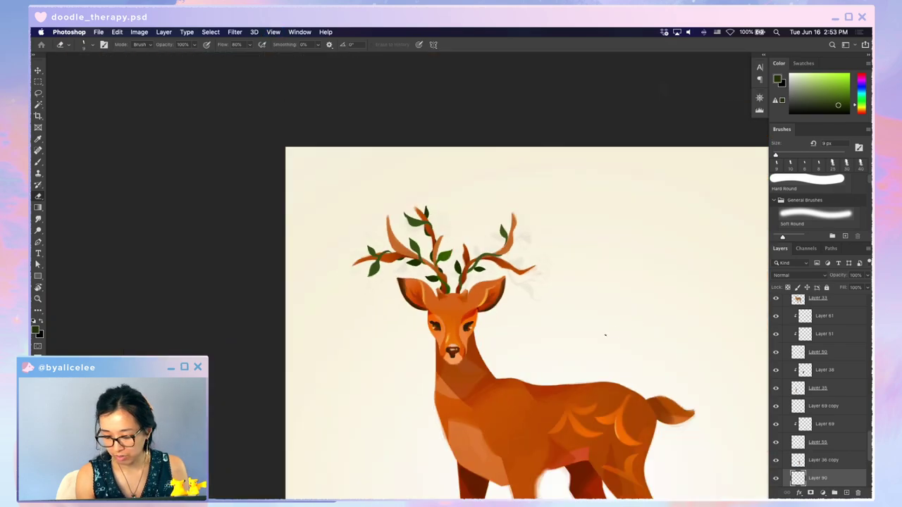
drag(520, 346, 496, 217)
drag(645, 317, 638, 349)
drag(496, 162, 439, 205)
drag(444, 102, 489, 233)
key(super+plus)
key(super+plus)
key(super+plus)
key(super+plus)
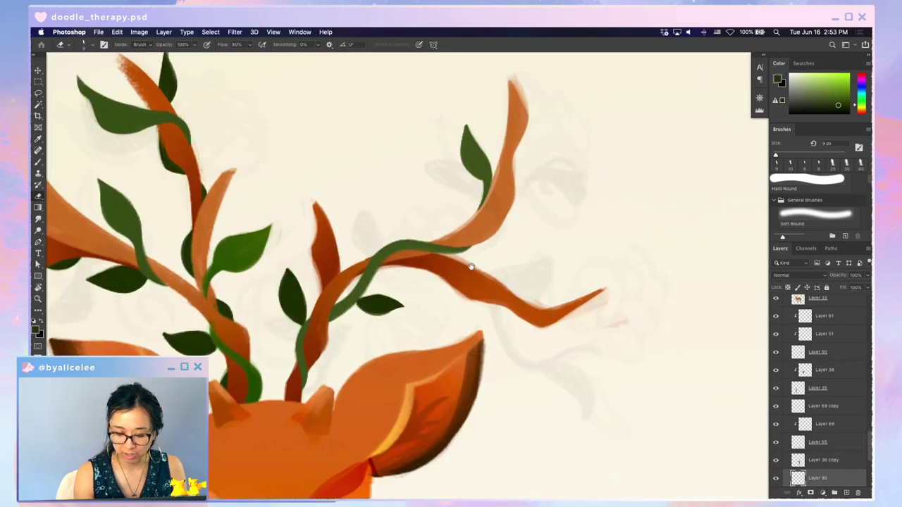
- Paint an upright dark green leaf rising from the wrapped stem's bend on the right antler and trim its outline with the Eraser
key(b)
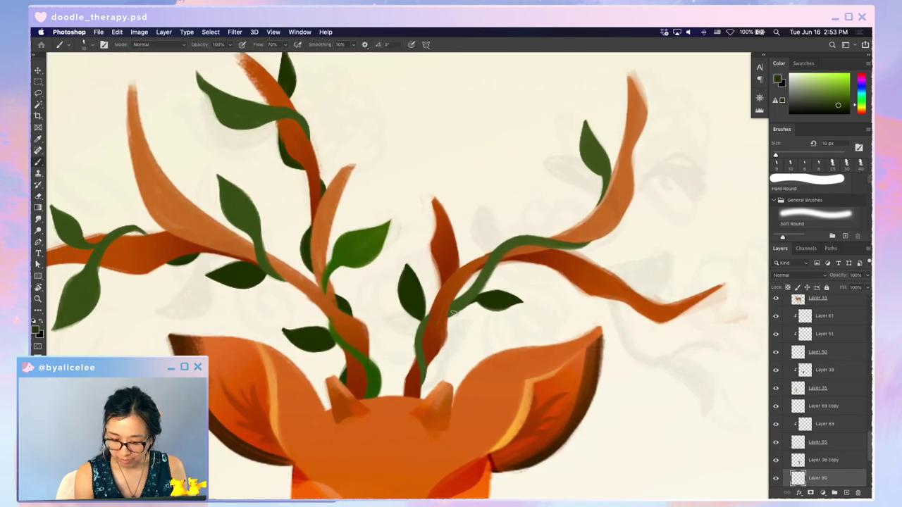
key(e)
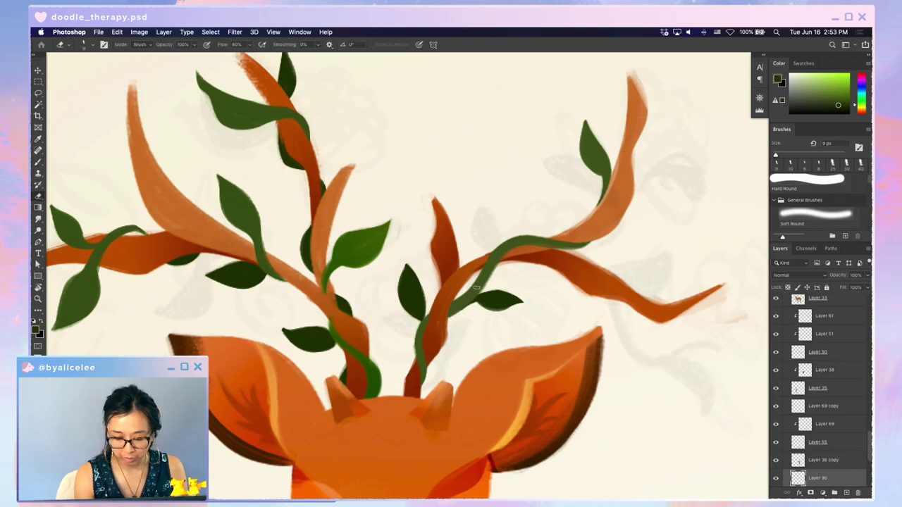
key(b)
mouse_move(501, 244)
mouse_down()
mouse_move(501, 188)
mouse_move(490, 197)
mouse_move(506, 203)
mouse_move(493, 208)
mouse_move(501, 246)
mouse_move(497, 190)
mouse_move(490, 205)
mouse_move(500, 218)
mouse_move(501, 190)
mouse_move(491, 197)
mouse_move(499, 231)
mouse_up()
key(e)
drag(491, 174, 492, 231)
drag(491, 179, 492, 240)
key(ctrl+Tab)
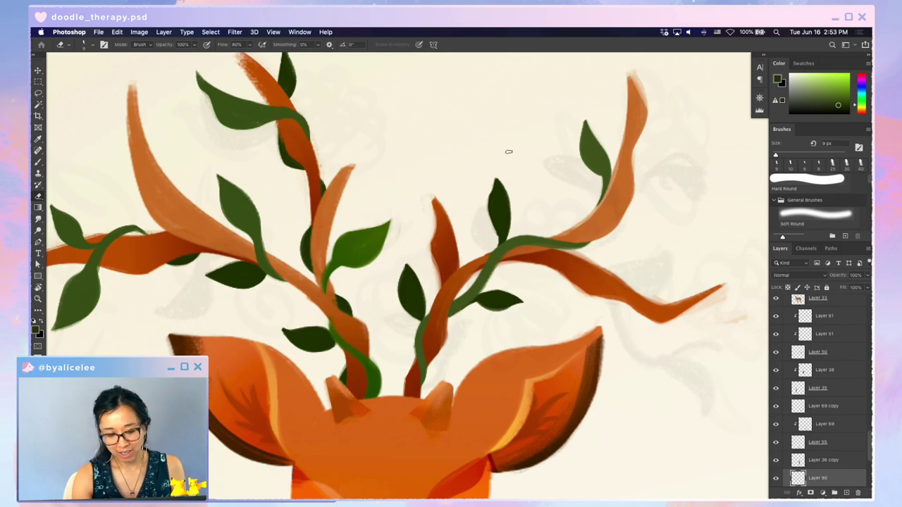
- Fill out the inner edge of the upright dark leaf on the right antler after checking it against the whole deer
key(super+minus)
key(super+minus)
key(super+minus)
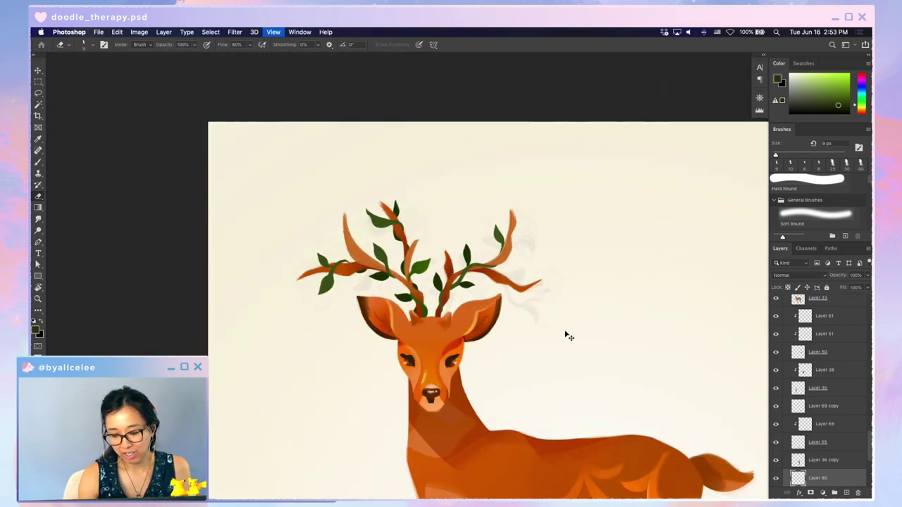
drag(603, 415, 597, 295)
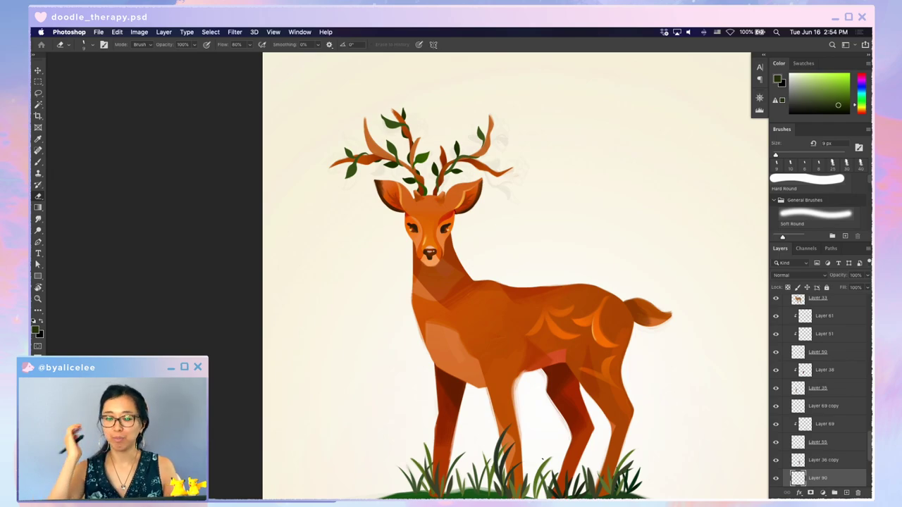
key(super+equal)
key(super+equal)
key(super+equal)
key(super+equal)
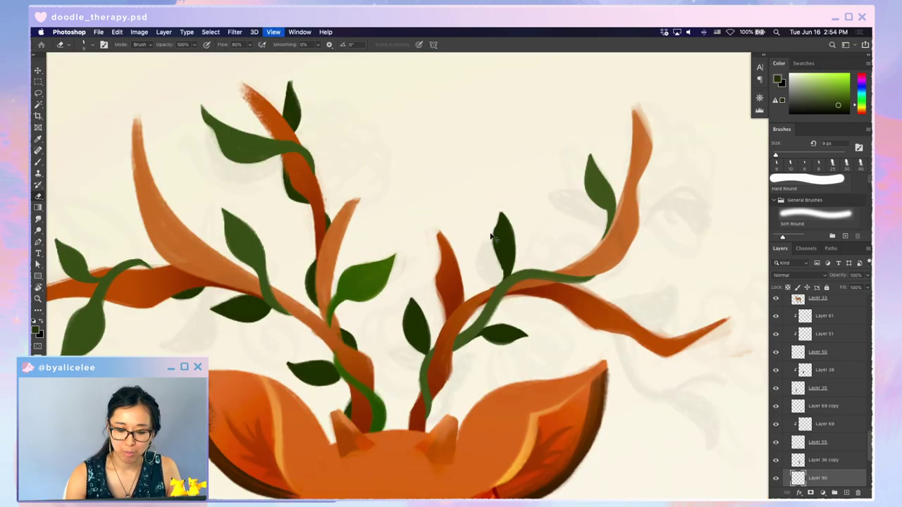
key(super+equal)
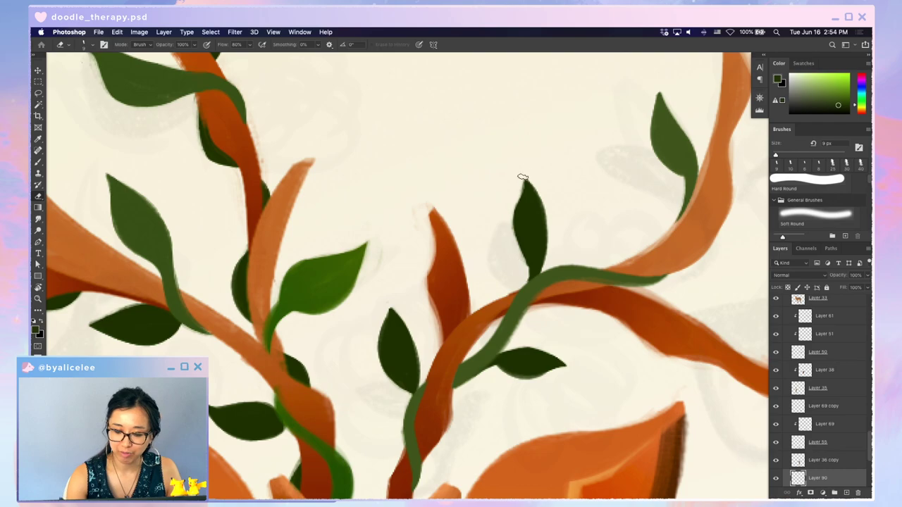
key(b)
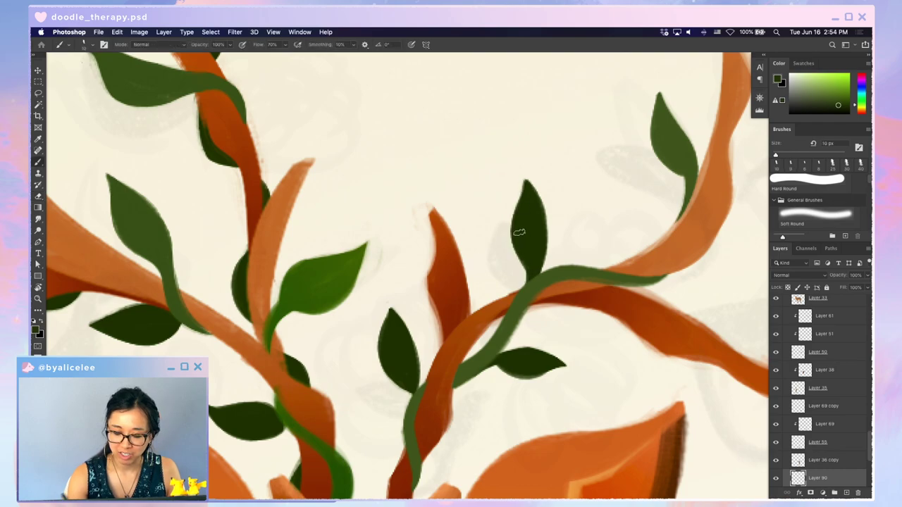
key(e)
- Paint a dark green leaf behind the lighter leaf on the right antler's tall outer tine and clean up its edges
key(super+minus)
key(super+minus)
key(super+minus)
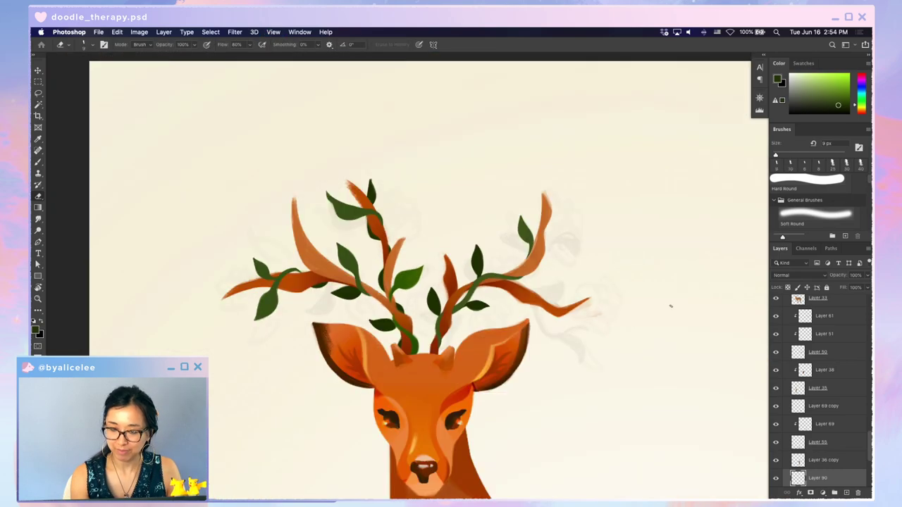
key(super+equal)
drag(650, 317, 598, 328)
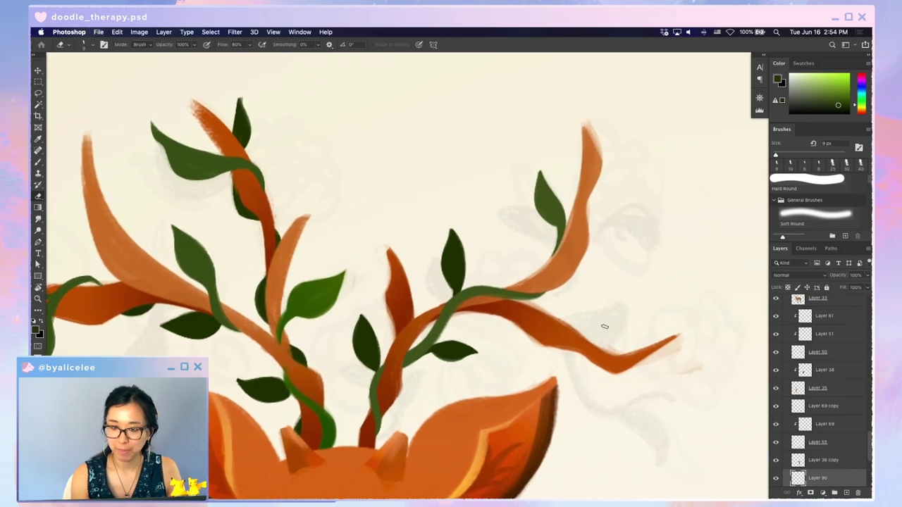
key(b)
mouse_move(556, 253)
mouse_down()
mouse_move(509, 198)
mouse_move(551, 238)
mouse_move(522, 204)
mouse_move(545, 233)
mouse_move(534, 219)
mouse_move(552, 216)
mouse_move(529, 193)
mouse_move(535, 202)
mouse_move(518, 198)
mouse_move(533, 225)
mouse_up()
mouse_move(509, 198)
mouse_down()
mouse_move(519, 229)
mouse_move(558, 238)
mouse_move(559, 220)
mouse_move(544, 271)
mouse_up()
key(e)
key(b)
mouse_move(556, 235)
mouse_down()
mouse_move(550, 256)
mouse_move(556, 240)
mouse_up()
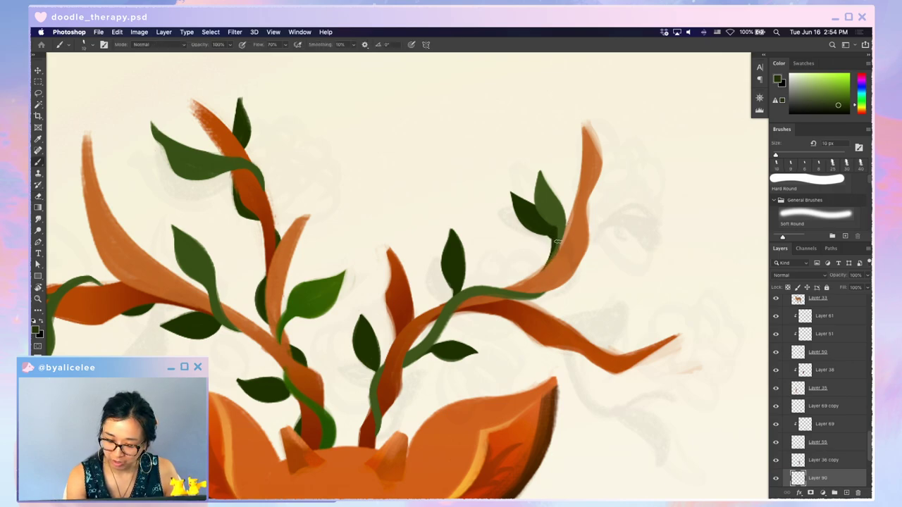
key(e)
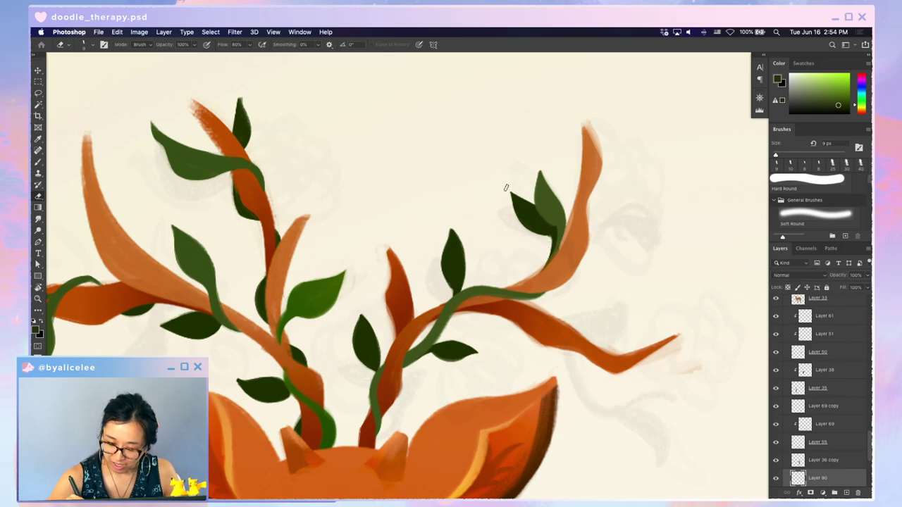
drag(509, 189, 542, 205)
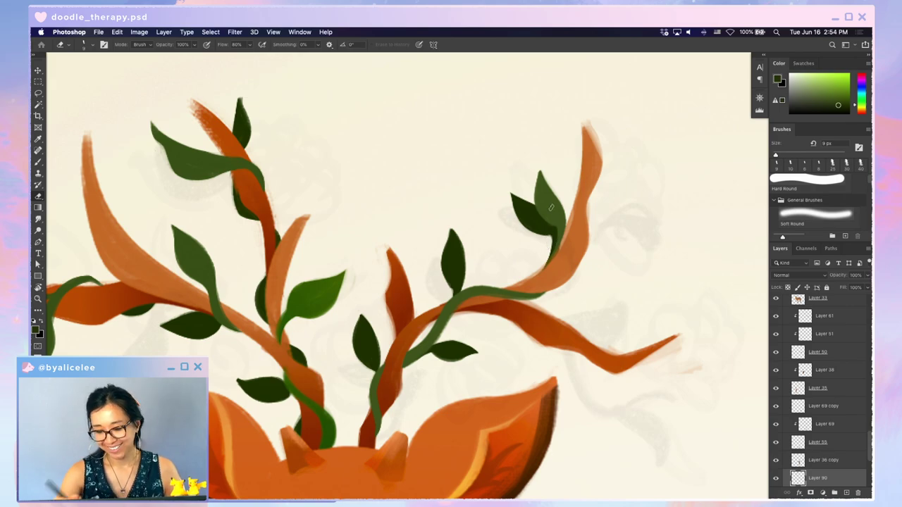
key(b)
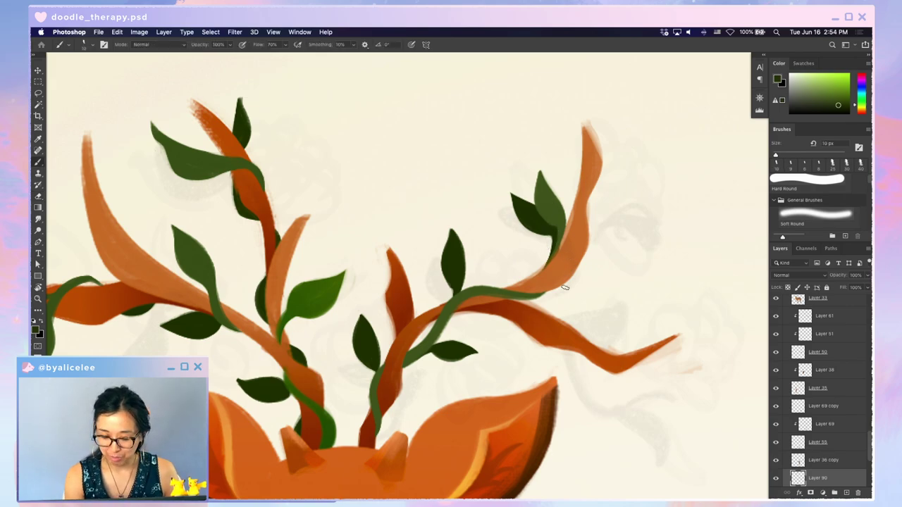
- Select the upright dark leaf above the stem's bend, shift it slightly down toward the short inner tine, and deselect
key(w)
click(455, 263)
key(v)
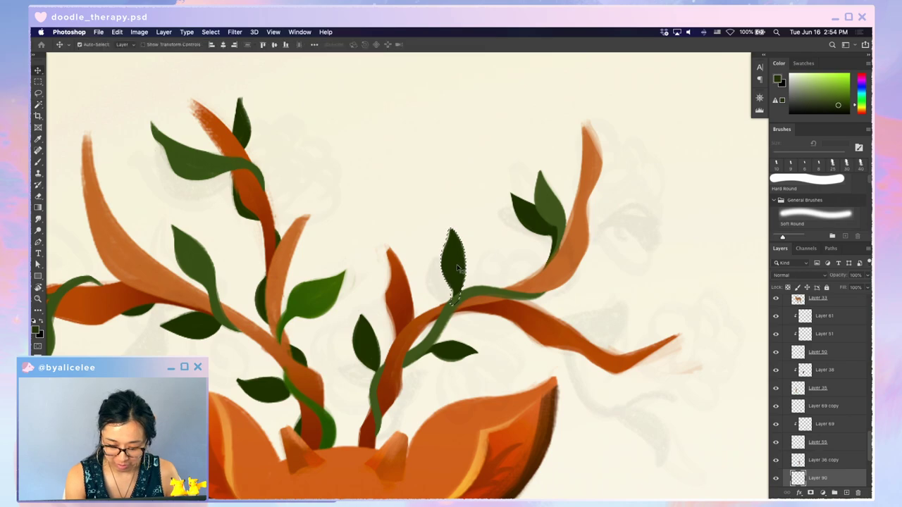
drag(458, 266, 453, 271)
key(super+d)
key(b)
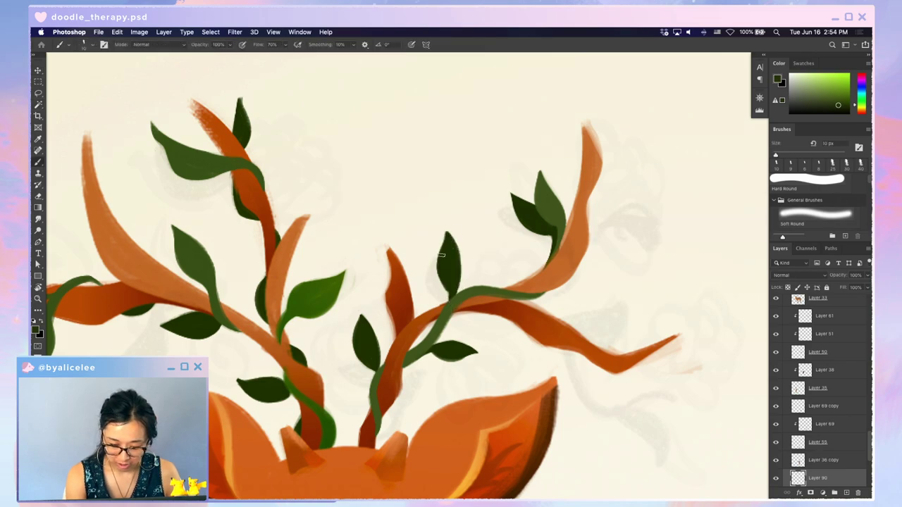
- Reselect the upright dark leaf and transform it into a shorter leaf tilted slightly toward the outer tine
key(super+minus)
key(super+minus)
key(super+minus)
key(super+minus)
key(super+minus)
key(super+plus)
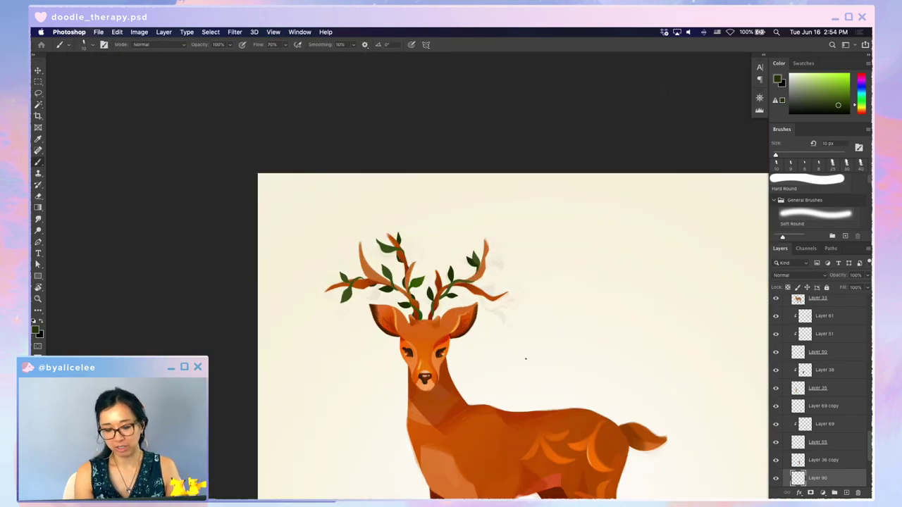
key(ctrl+plus)
key(ctrl+t)
key(ctrl+plus)
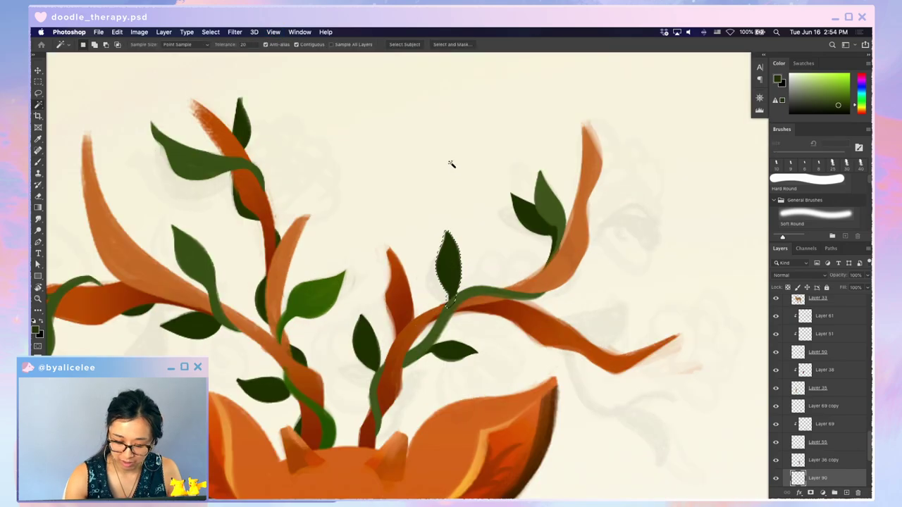
drag(449, 229, 457, 254)
drag(473, 233, 467, 265)
key(Return)
key(ctrl+d)
key(v)
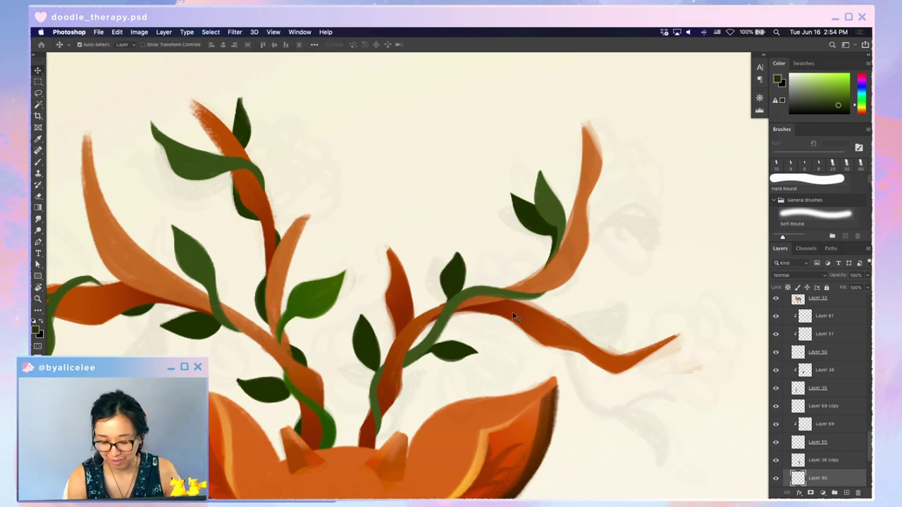
- Save the document and make Layer 90, which holds the dark leaves, the active layer
click(455, 300)
key(e)
key(super+s)
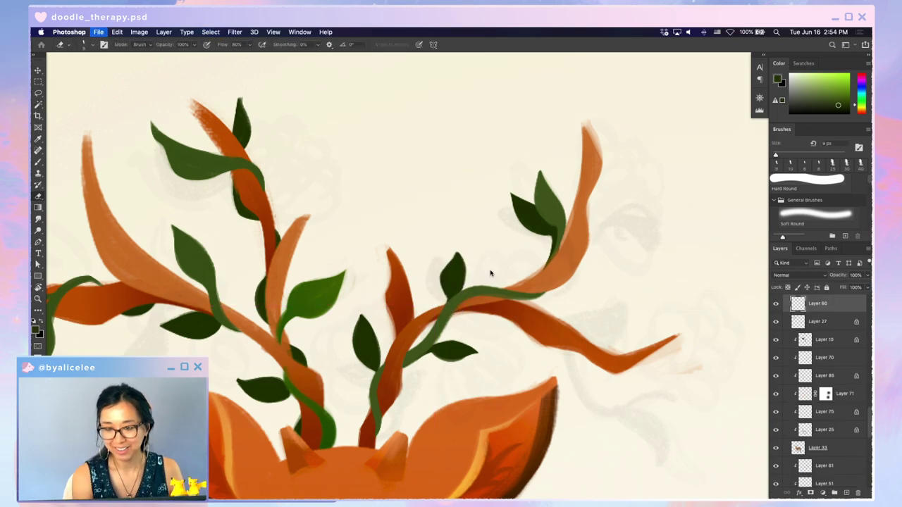
key(v)
mouse_move(479, 250)
mouse_down()
mouse_move(524, 175)
mouse_move(513, 166)
mouse_move(508, 203)
mouse_up()
click(518, 170)
key(e)
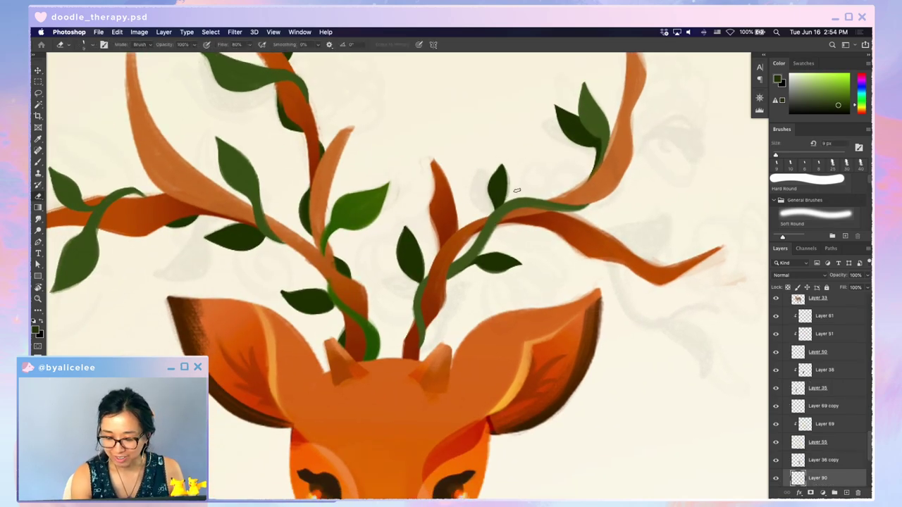
- Paint a dark green stem looping behind the right antler's lower outer tine and hanging down in a curve
key(super+minus)
key(super+minus)
key(super+minus)
key(super+equal)
key(super+equal)
key(super+equal)
drag(522, 359, 402, 355)
key(b)
mouse_move(477, 222)
mouse_down()
mouse_move(503, 260)
mouse_move(484, 227)
mouse_up()
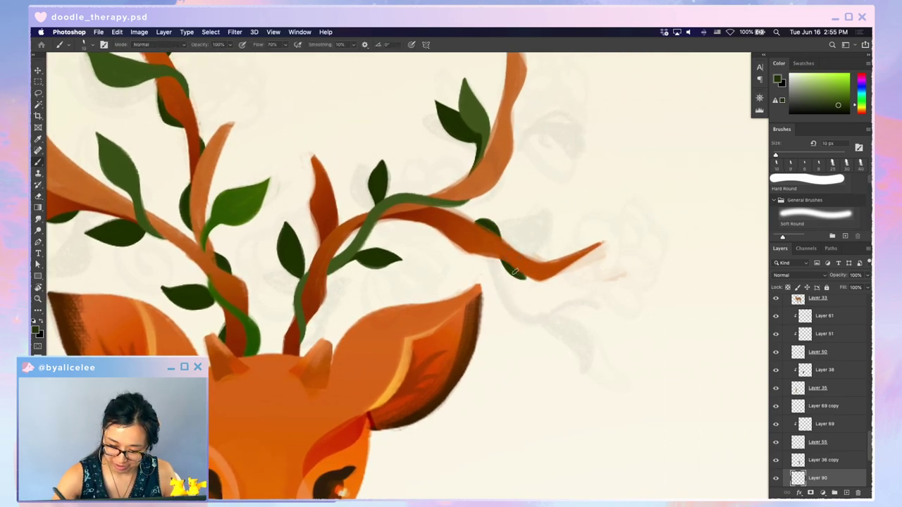
drag(505, 262, 558, 330)
- Try a second thin branch splitting off the hanging dark stem below the lower outer tine
key(super+minus)
key(super+minus)
key(super+minus)
key(super+equal)
key(super+equal)
key(super+equal)
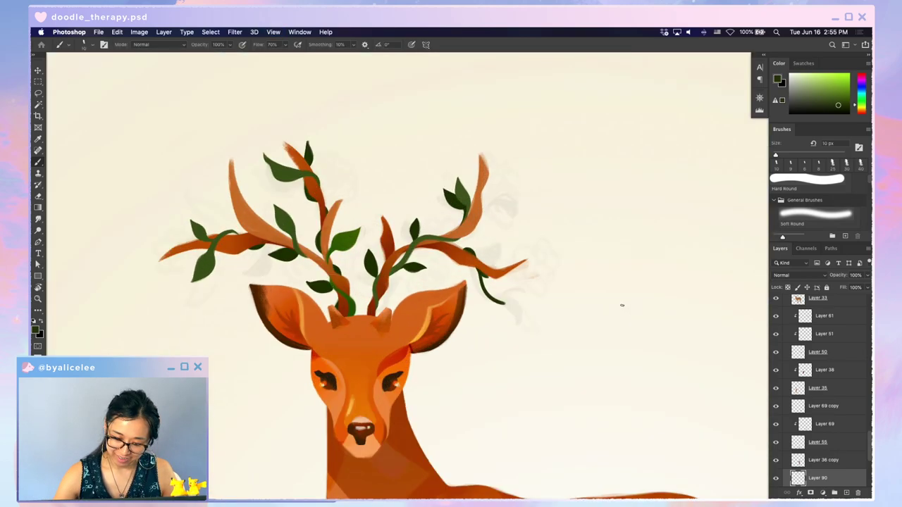
drag(616, 334, 532, 299)
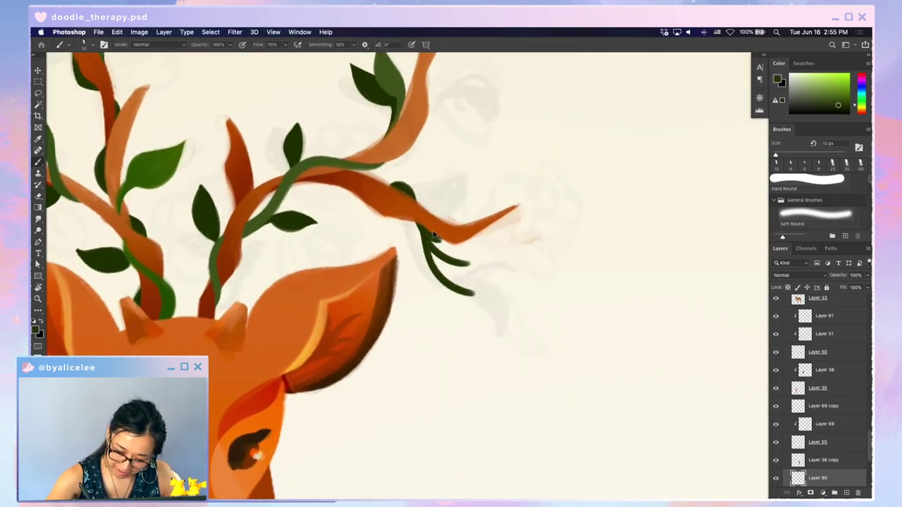
key(e)
key(b)
drag(431, 236, 442, 241)
key(e)
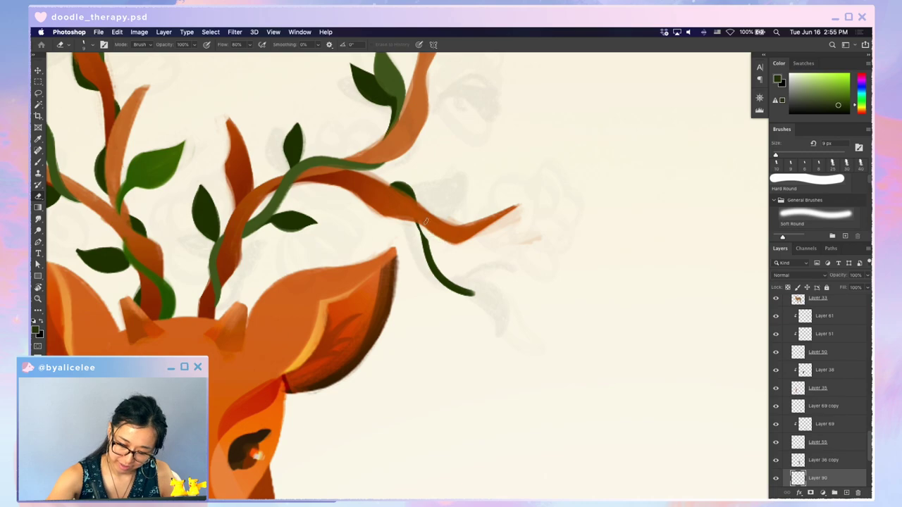
key(b)
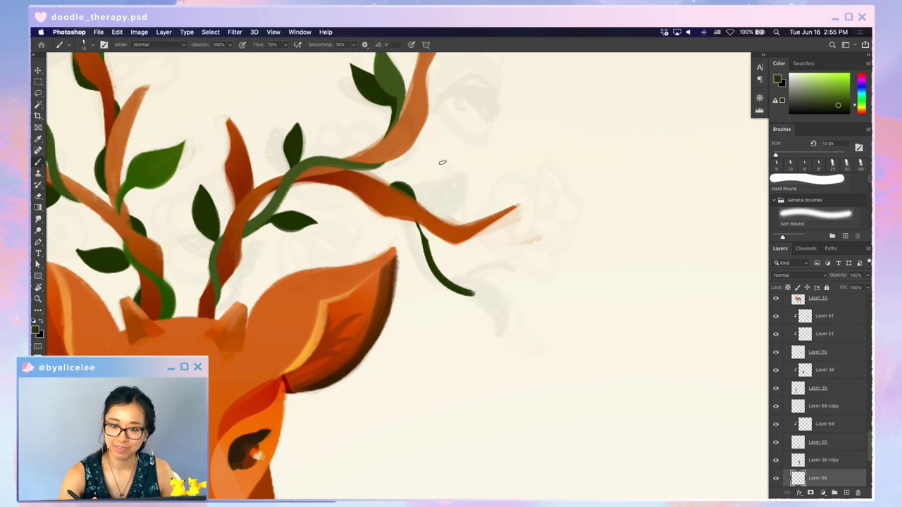
- Thicken the hanging stem's upper part and paint a dark green leaf branching outward from it, trimming the edges with the Eraser
key(super+minus)
key(super+minus)
key(super+minus)
mouse_move(586, 363)
mouse_down()
mouse_move(594, 314)
mouse_move(606, 301)
mouse_up()
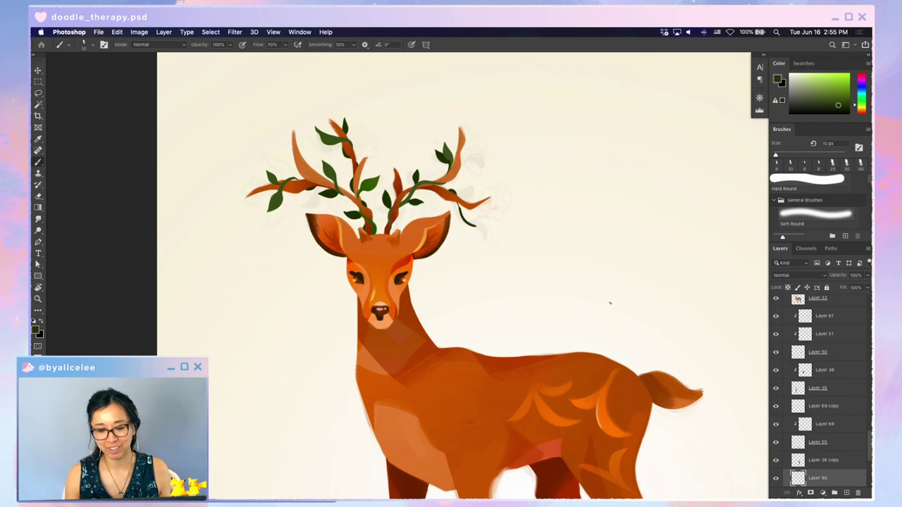
scroll(610, 303, up, 4)
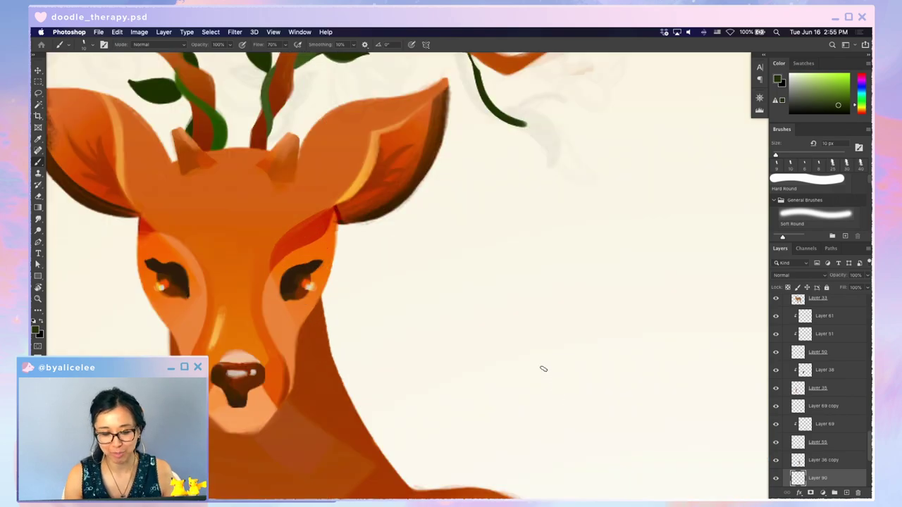
drag(447, 195, 510, 408)
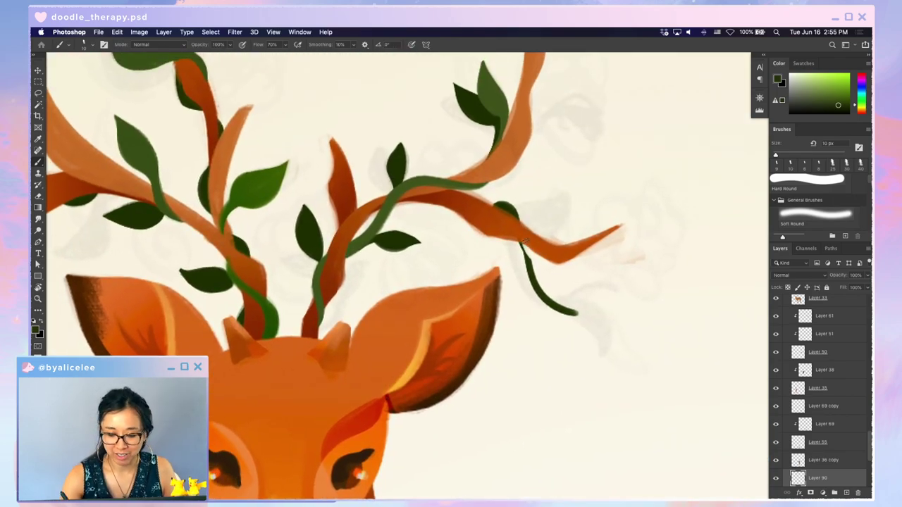
mouse_move(523, 243)
mouse_down()
mouse_move(531, 266)
mouse_move(568, 292)
mouse_move(548, 286)
mouse_move(574, 291)
mouse_move(569, 283)
mouse_move(551, 280)
mouse_move(579, 294)
mouse_up()
key(super+z)
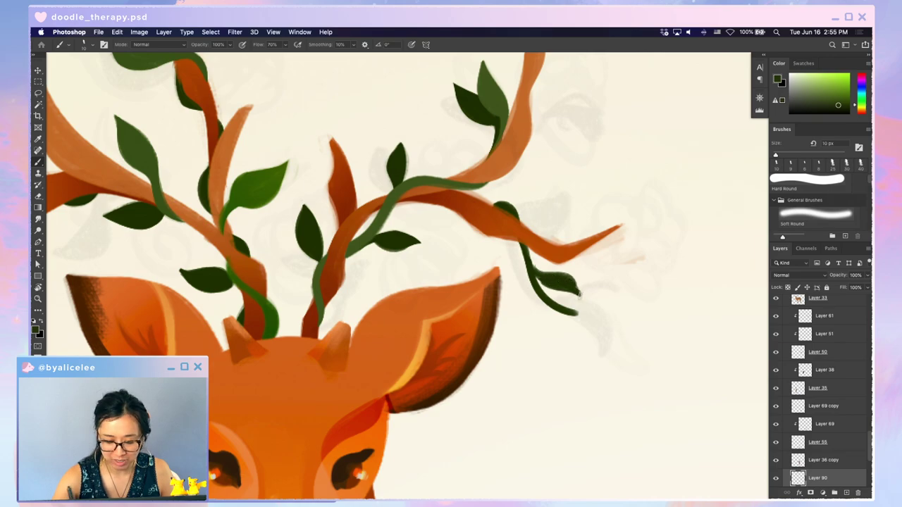
key(e)
mouse_move(535, 264)
mouse_down()
mouse_move(578, 282)
mouse_move(579, 314)
mouse_up()
key(b)
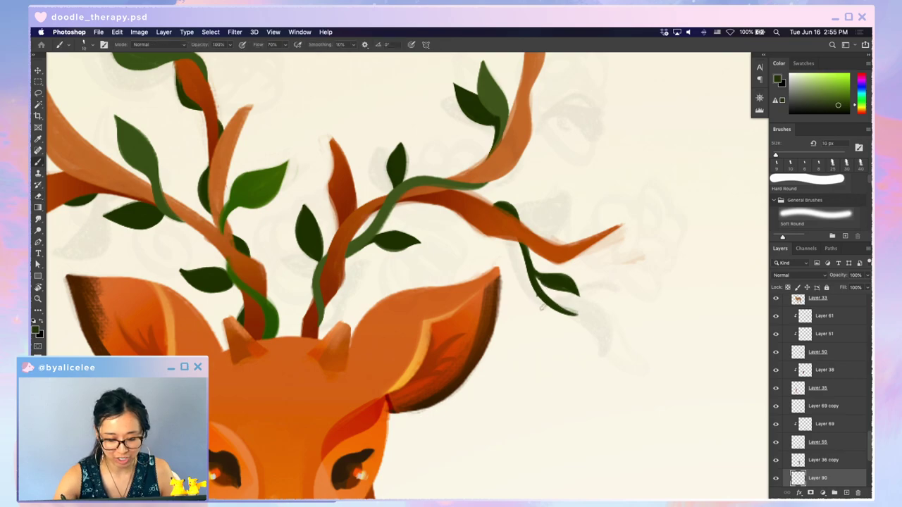
- Paint a second, fuller dark green leaf over the lower end of the hanging stem
drag(537, 292, 575, 316)
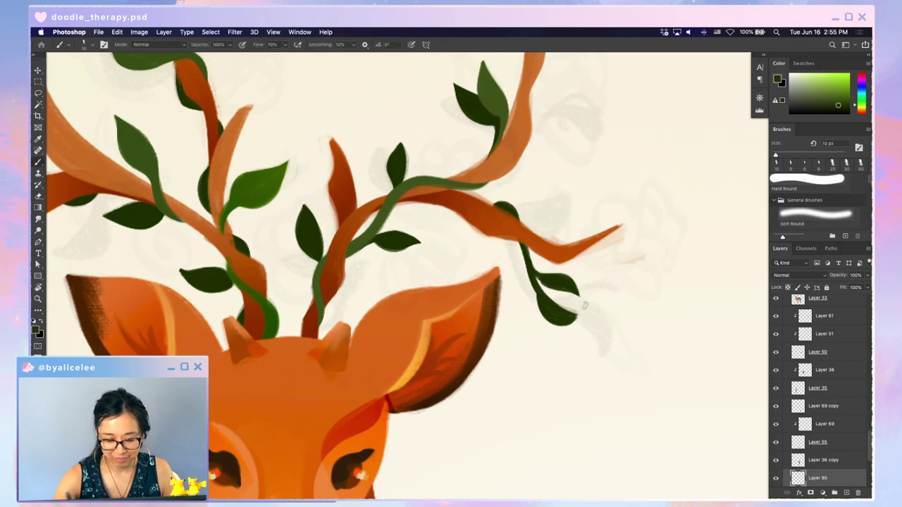
key(super+0)
key(super+equal)
key(super+equal)
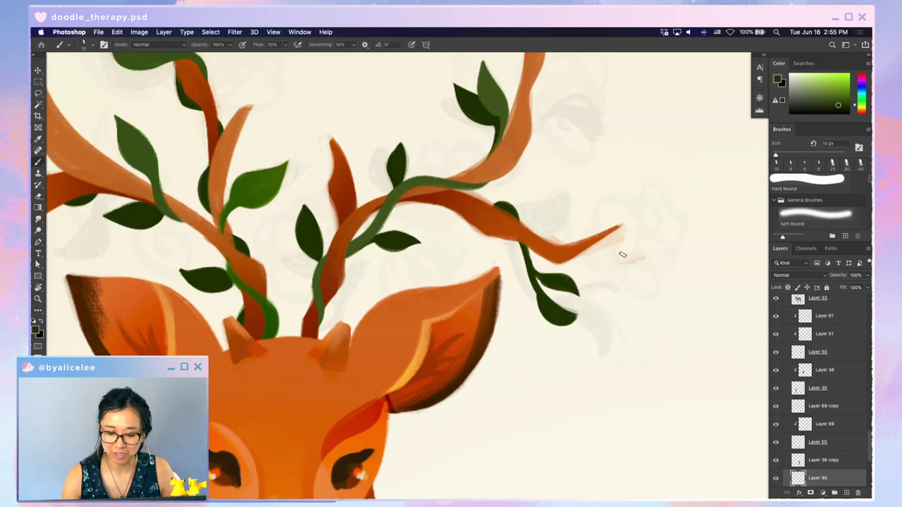
- Select the hanging stem with its two leaves, transform it smaller and closer to the lower outer tine, and deselect
key(w)
click(571, 281)
key(super+t)
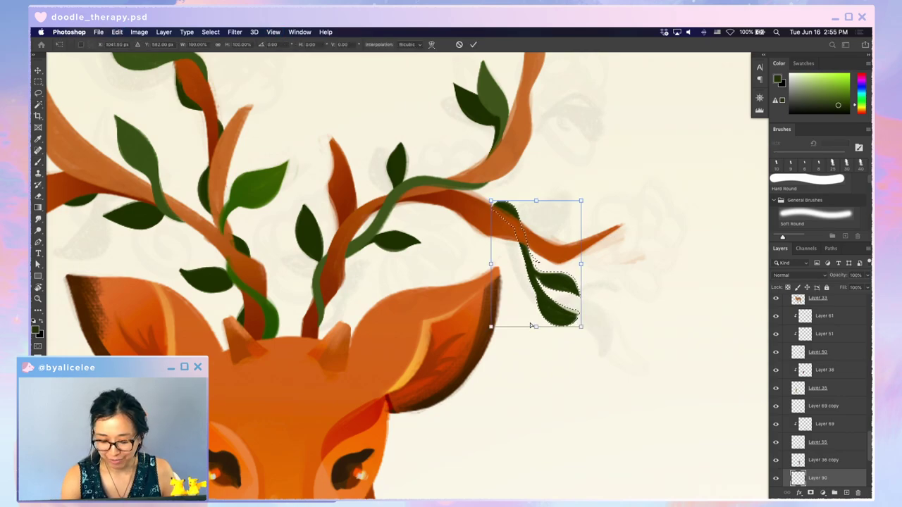
drag(535, 326, 523, 311)
drag(578, 258, 551, 264)
key(Return)
key(super+d)
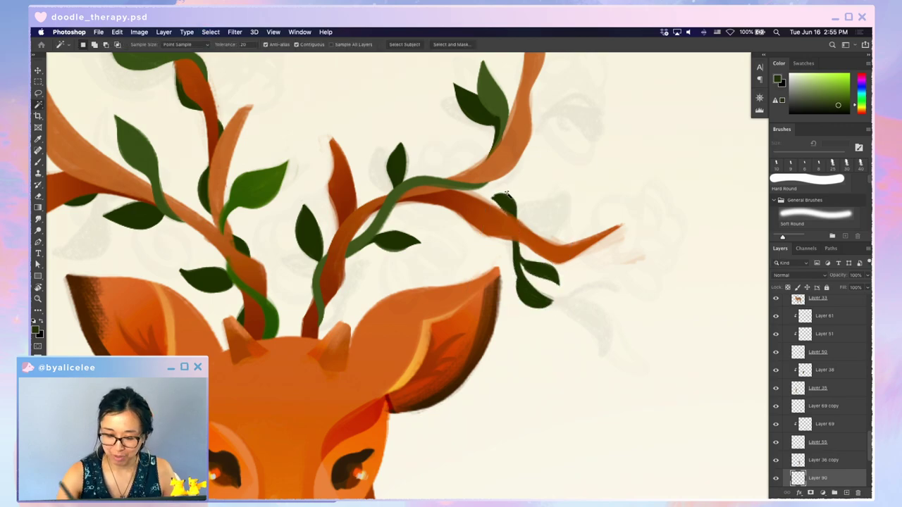
- Erase the excess dark green above the lower outer tine so only a thin stem crosses over the antler
key(e)
mouse_move(517, 213)
mouse_down()
mouse_move(497, 198)
mouse_move(523, 218)
mouse_move(507, 196)
mouse_move(510, 216)
mouse_up()
key(b)
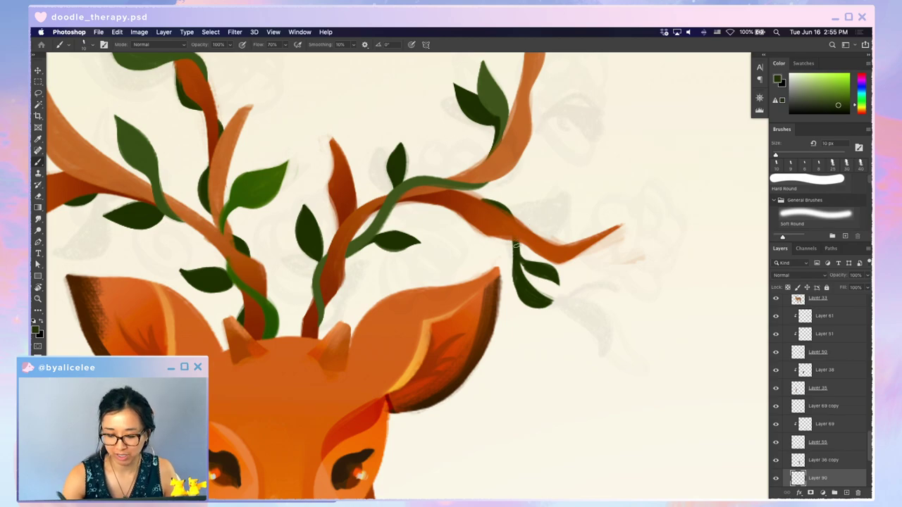
key(super+minus)
key(super+minus)
key(super+minus)
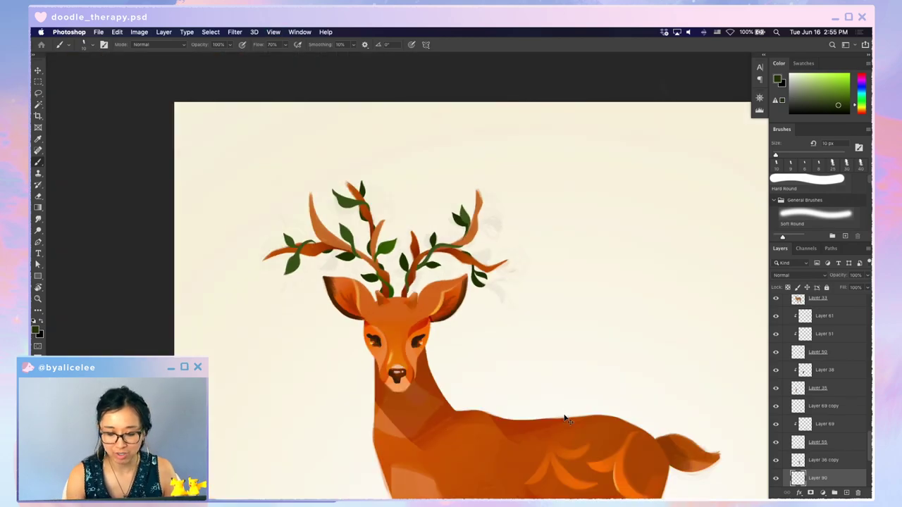
key(super+minus)
key(super+equal)
- Examine the document's image size with its dimensions in pixels and its resolution, leaving everything unchanged
click(142, 35)
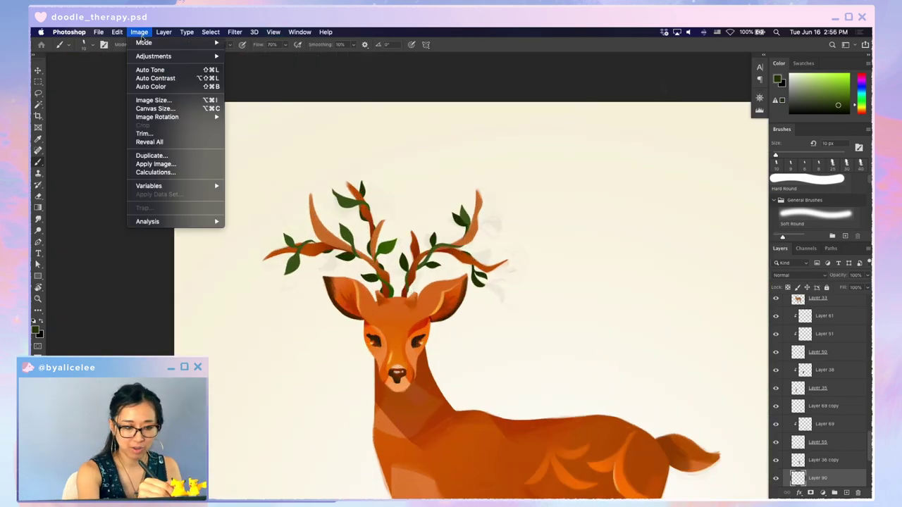
click(166, 103)
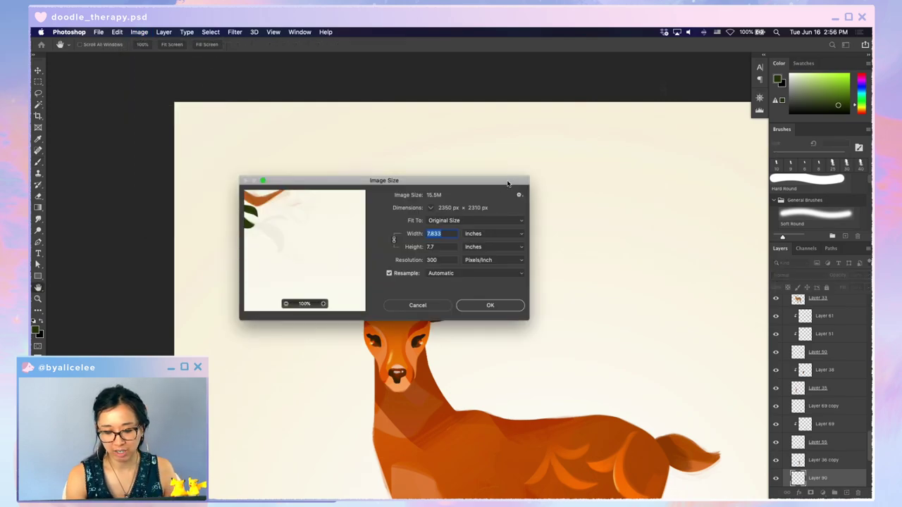
drag(505, 182, 717, 238)
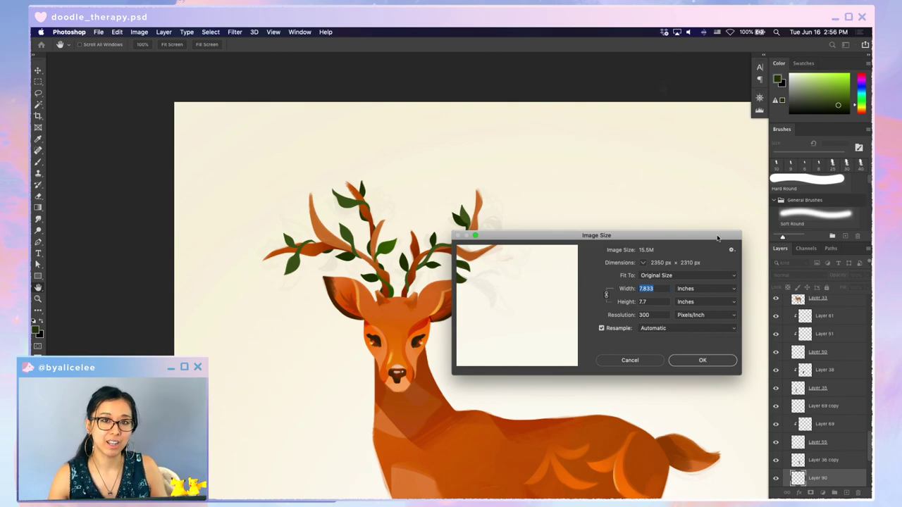
click(696, 289)
click(702, 282)
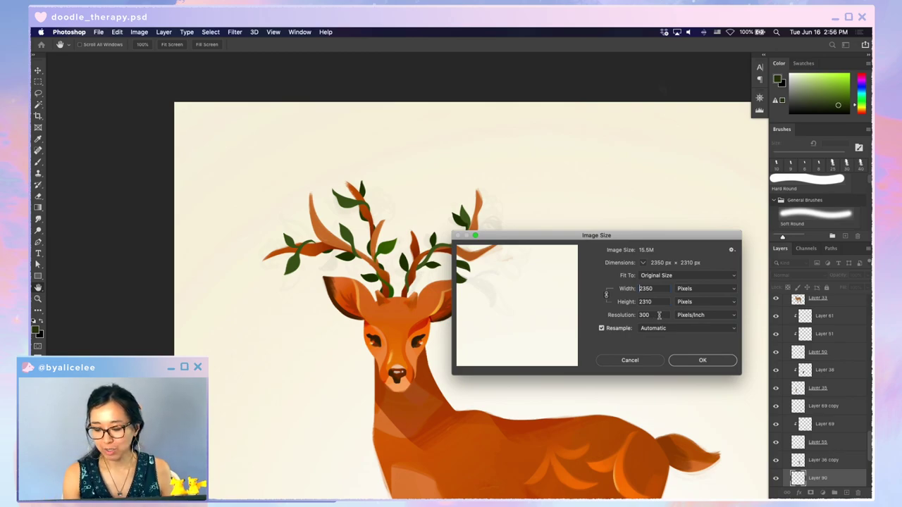
double_click(645, 315)
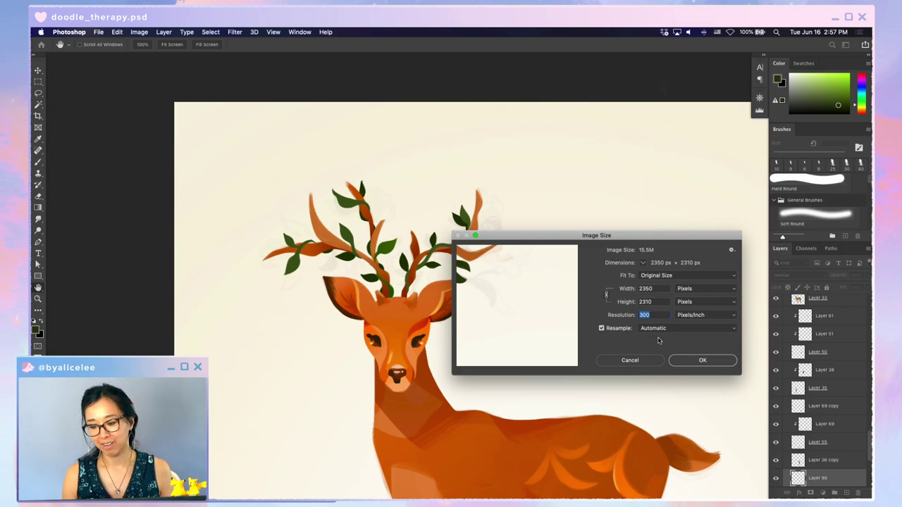
click(633, 364)
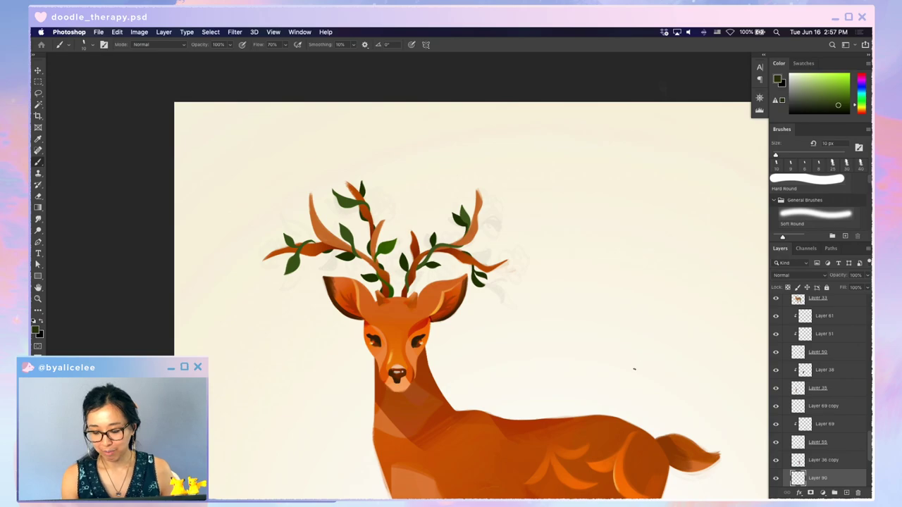
- Lasso the small inner leaf on the hanging stem and transform it, rotated, to sit above the lower outer tine
key(super+plus)
key(super+plus)
key(super+plus)
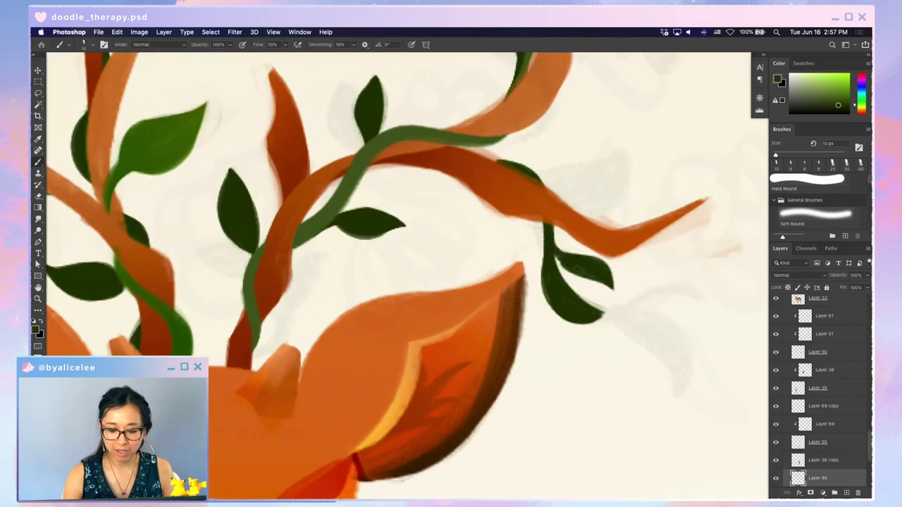
key(l)
mouse_move(594, 245)
mouse_down()
mouse_move(574, 231)
mouse_move(558, 236)
mouse_move(568, 278)
mouse_move(626, 283)
mouse_move(592, 245)
mouse_move(598, 255)
mouse_move(594, 193)
mouse_move(581, 192)
mouse_move(608, 145)
mouse_up()
key(v)
key(super+t)
mouse_move(586, 179)
mouse_down()
mouse_move(586, 170)
mouse_move(617, 164)
mouse_move(584, 188)
mouse_up()
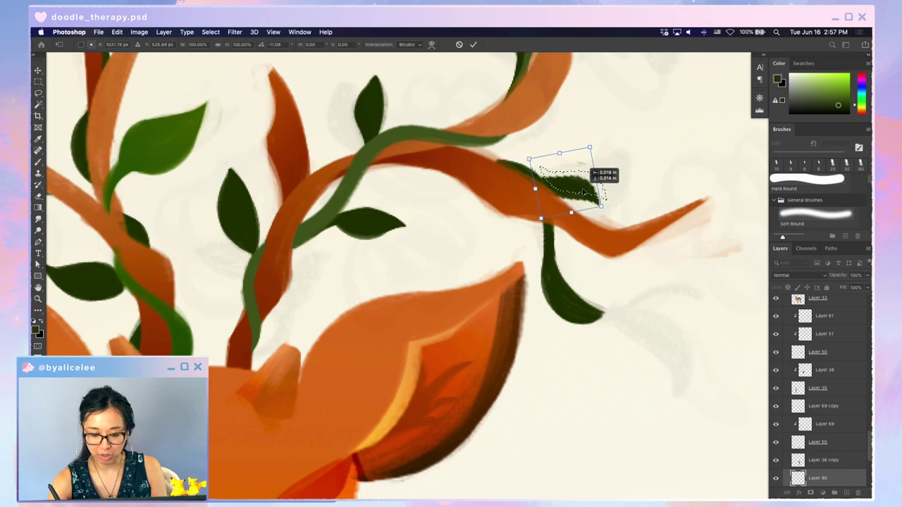
key(Return)
key(e)
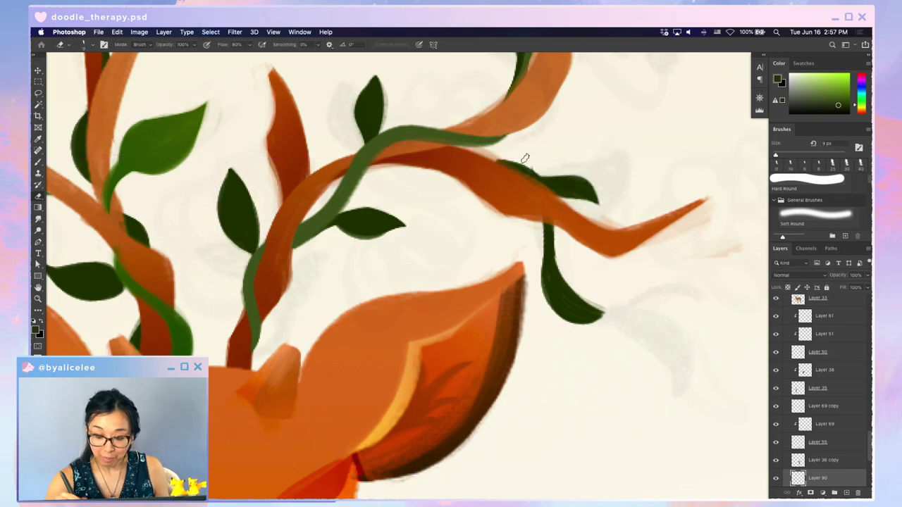
- Thicken the dark stem along the tine's upper edge and trim the relocated leaf beside it with the Eraser
key(b)
mouse_move(491, 161)
mouse_down()
mouse_move(536, 177)
mouse_move(526, 170)
mouse_up()
key(e)
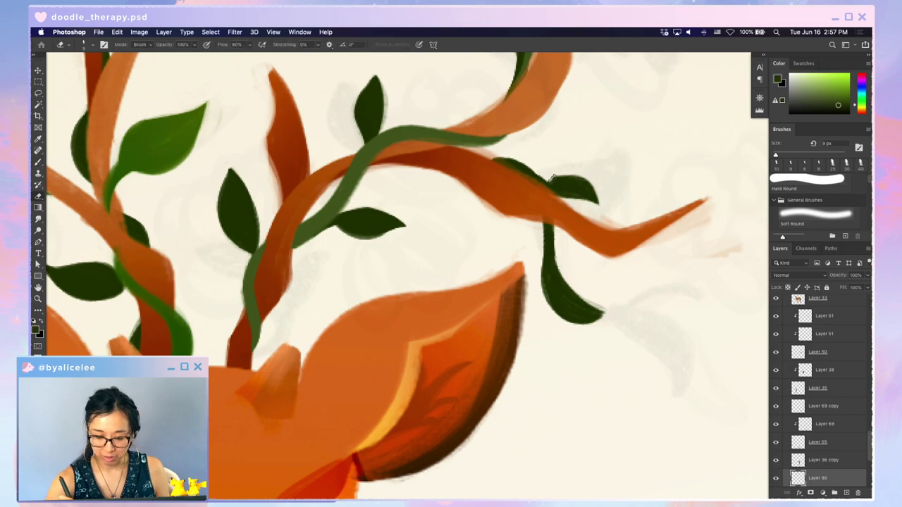
key(super+minus)
key(super+minus)
key(super+minus)
key(super+plus)
key(super+plus)
key(super+plus)
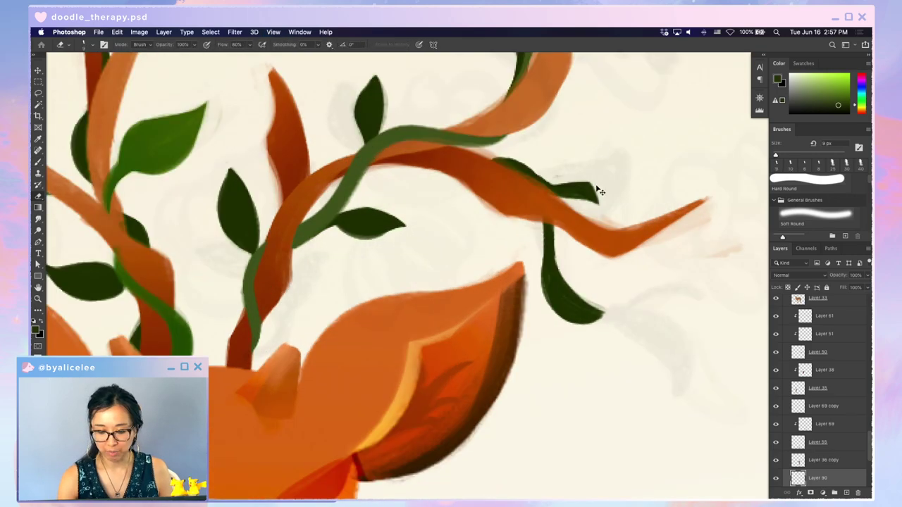
- Erase the joint between the stem and the relocated leaf, then select that leaf with the Magic Wand and cut it
mouse_move(548, 170)
mouse_down()
mouse_move(566, 191)
mouse_move(539, 165)
mouse_move(584, 200)
mouse_move(556, 186)
mouse_up()
key(w)
click(590, 192)
key(super+x)
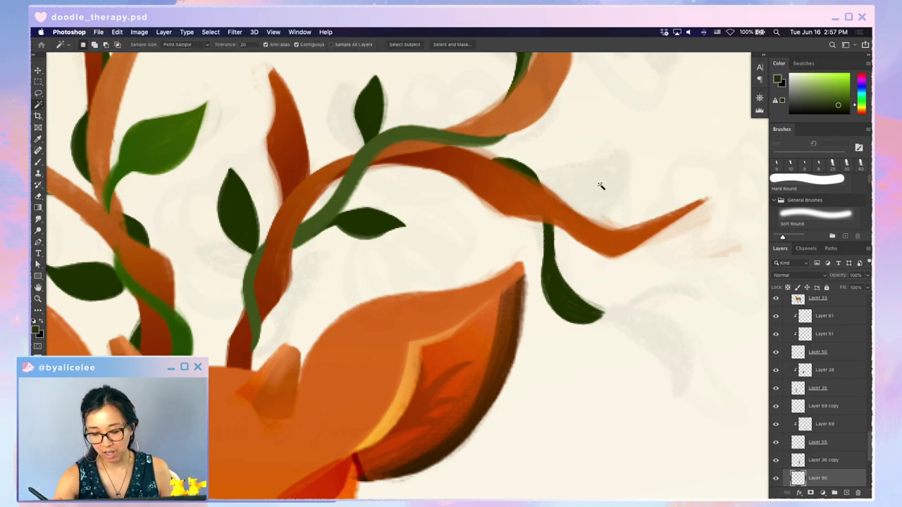
- Thicken the upper part of the hanging stem below the lower outer tine with dark green strokes
key(e)
key(b)
drag(542, 215, 550, 270)
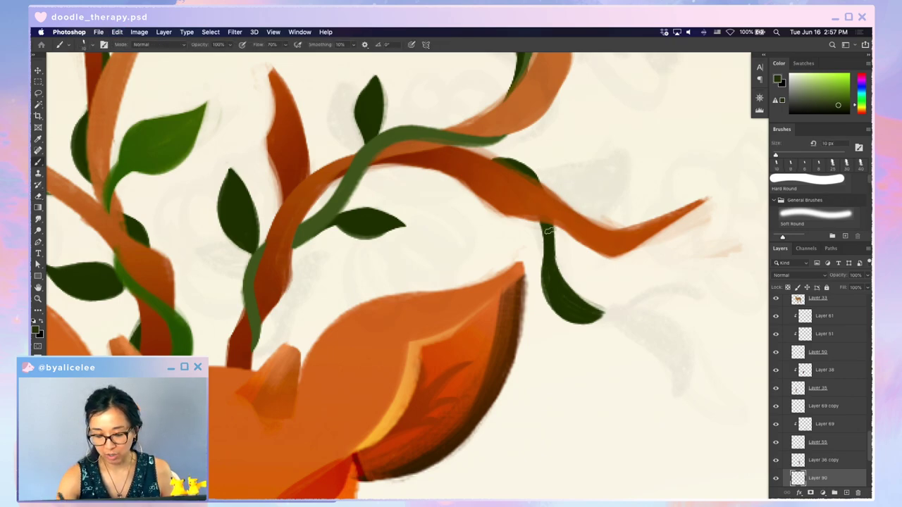
drag(550, 231, 555, 267)
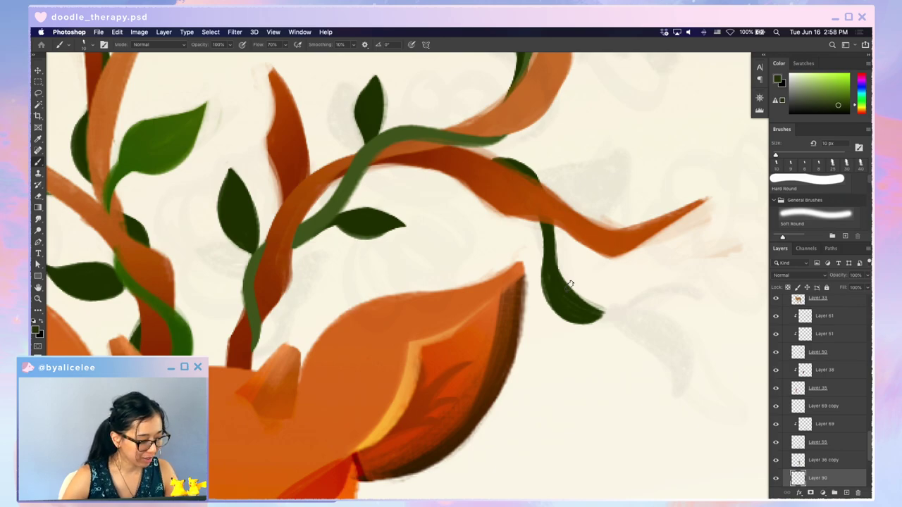
key(e)
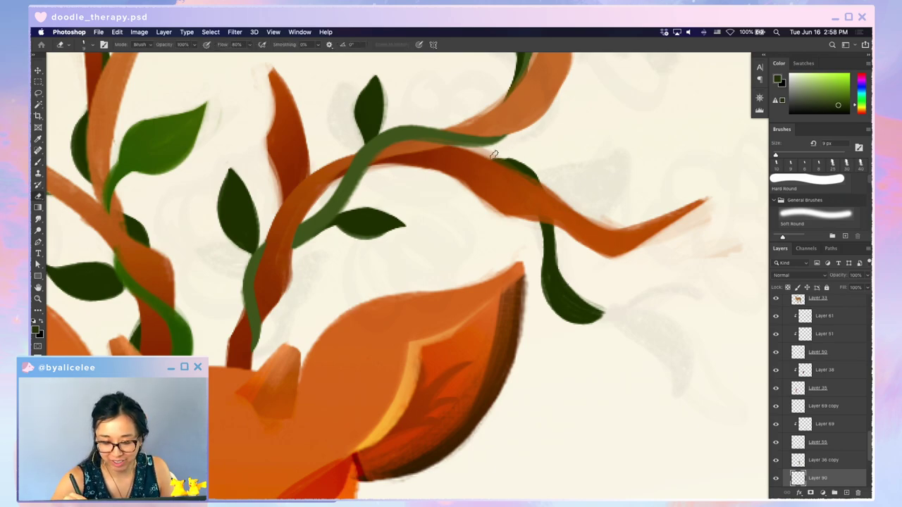
key(b)
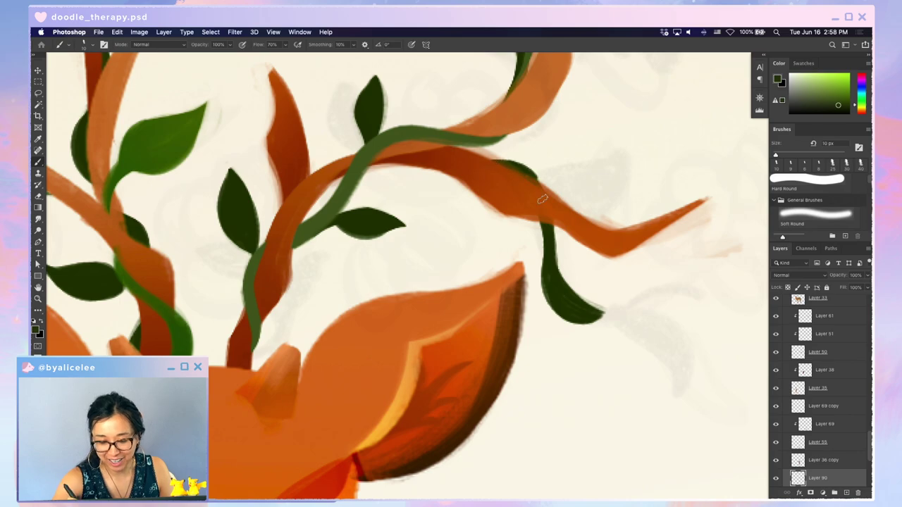
- Fill out the outer edge of the hanging leaf with dark green and trim its inner edge and tip with the Eraser
mouse_move(542, 224)
mouse_down()
mouse_move(546, 300)
mouse_move(575, 324)
mouse_up()
key(e)
mouse_move(568, 265)
mouse_down()
mouse_move(610, 303)
mouse_move(592, 301)
mouse_move(562, 255)
mouse_move(627, 323)
mouse_up()
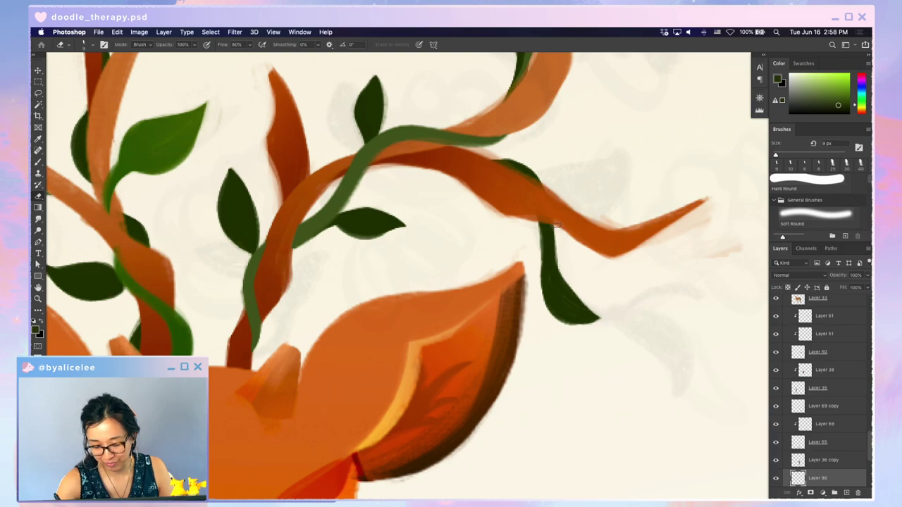
mouse_move(555, 224)
mouse_down()
mouse_move(559, 268)
mouse_move(597, 306)
mouse_up()
key(b)
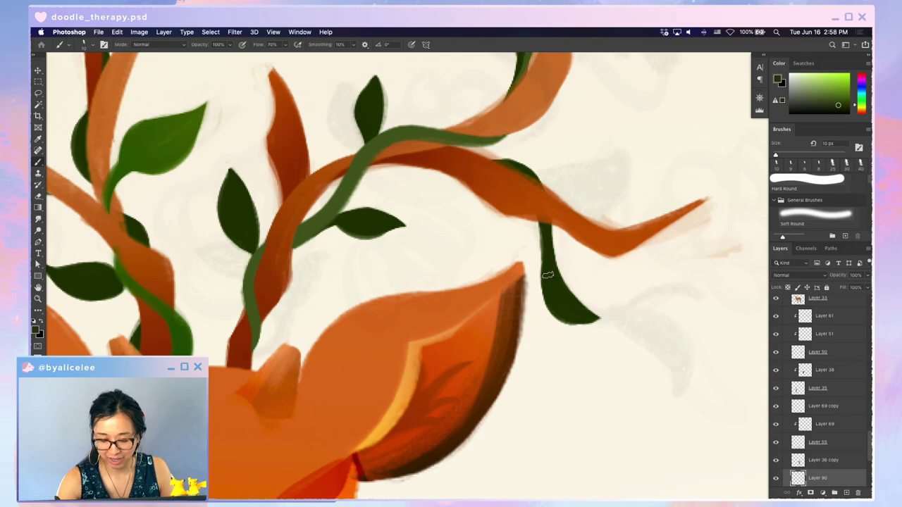
- Review the whole deer to judge the shape and balance of the leaves on the right antler
key(super+minus)
key(super+minus)
key(super+minus)
key(super+plus)
key(super+plus)
key(e)
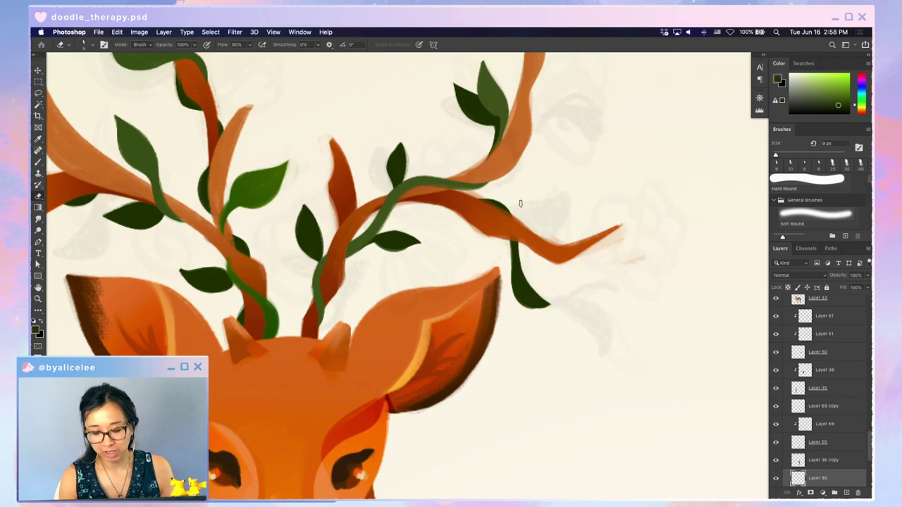
key(b)
key(super+minus)
key(super+minus)
key(super+minus)
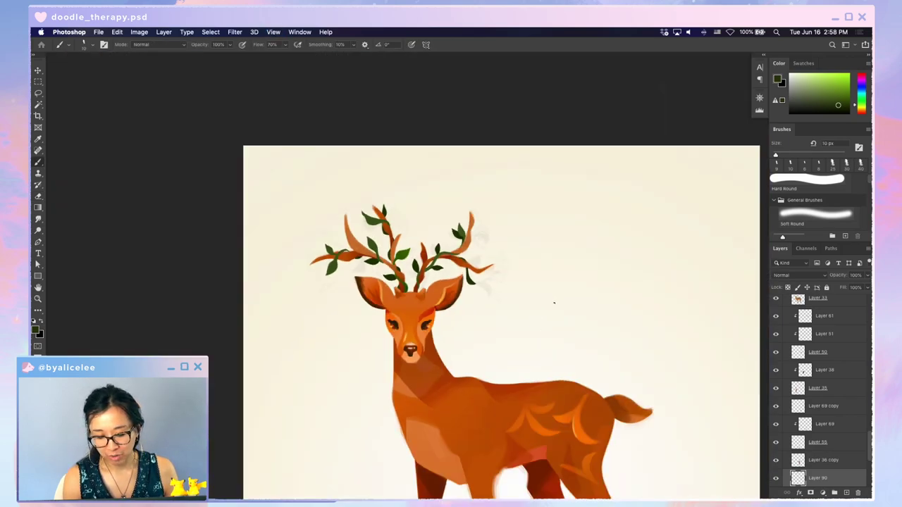
- Paint an upright dark green leaf on the lower outer tine near its tip and trim its outer edge with the Eraser
scroll(554, 303, up, 5)
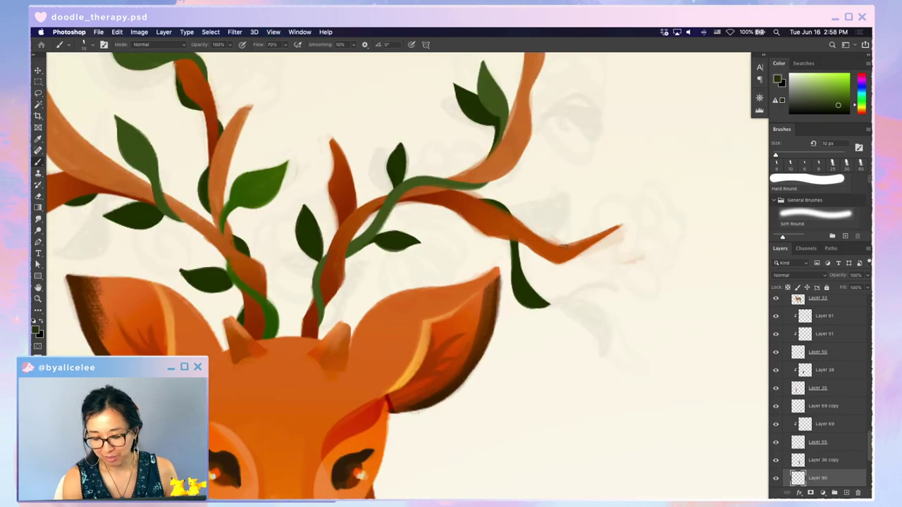
mouse_move(563, 245)
mouse_down()
mouse_move(588, 201)
mouse_move(570, 218)
mouse_move(578, 209)
mouse_move(575, 232)
mouse_move(585, 194)
mouse_move(571, 212)
mouse_move(579, 213)
mouse_move(564, 248)
mouse_move(574, 225)
mouse_up()
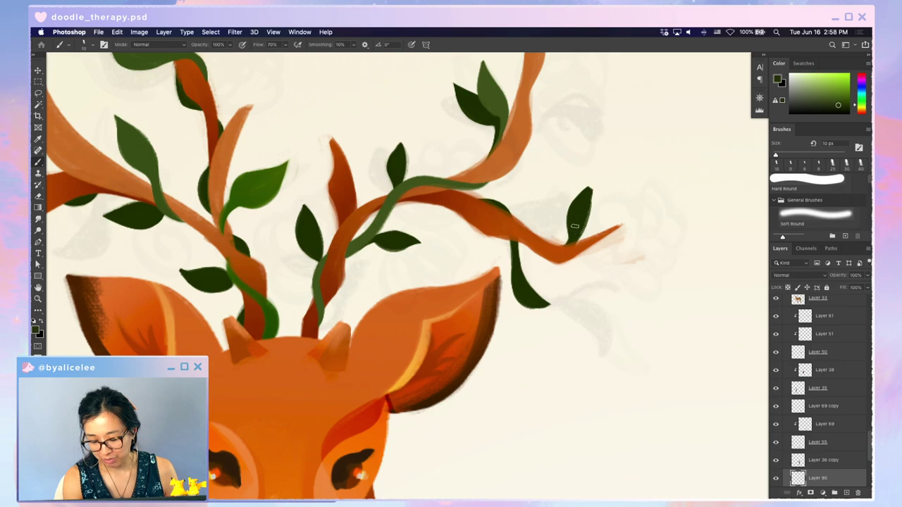
key(e)
drag(593, 186, 580, 238)
mouse_move(589, 187)
mouse_down()
mouse_move(587, 217)
mouse_move(569, 244)
mouse_move(584, 236)
mouse_up()
- Select the new leaf with the Magic Wand, rotate it outward, shift it down onto the tine, and deselect
key(w)
click(600, 185)
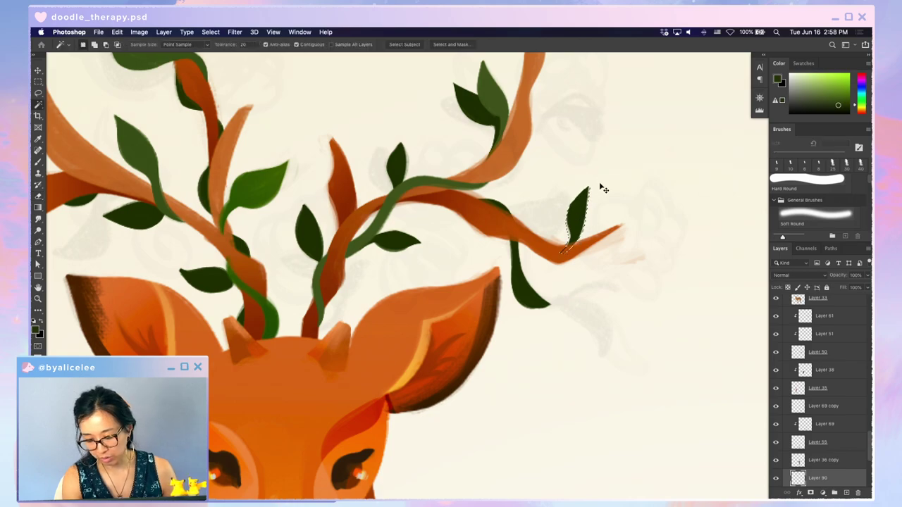
key(super+t)
drag(604, 174, 613, 179)
mouse_move(588, 215)
mouse_down()
mouse_move(580, 218)
mouse_move(584, 203)
mouse_move(595, 211)
mouse_up()
key(Return)
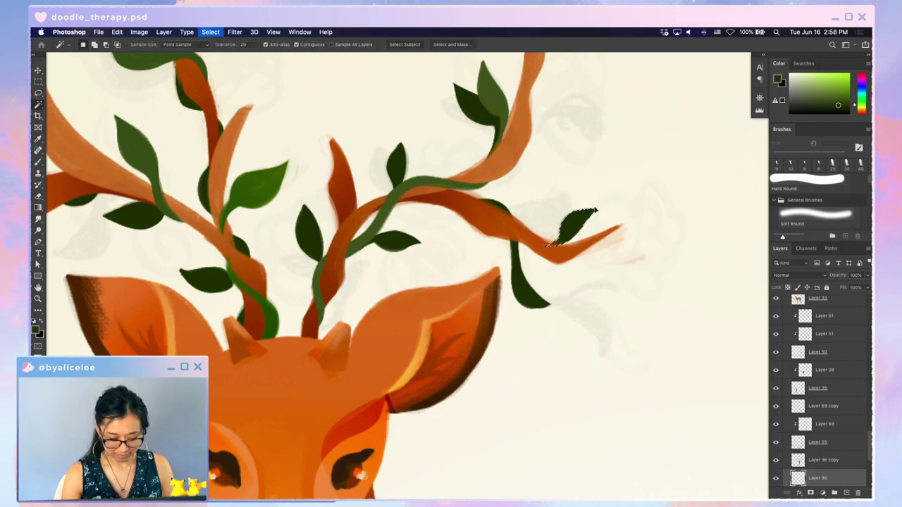
key(ctrl+d)
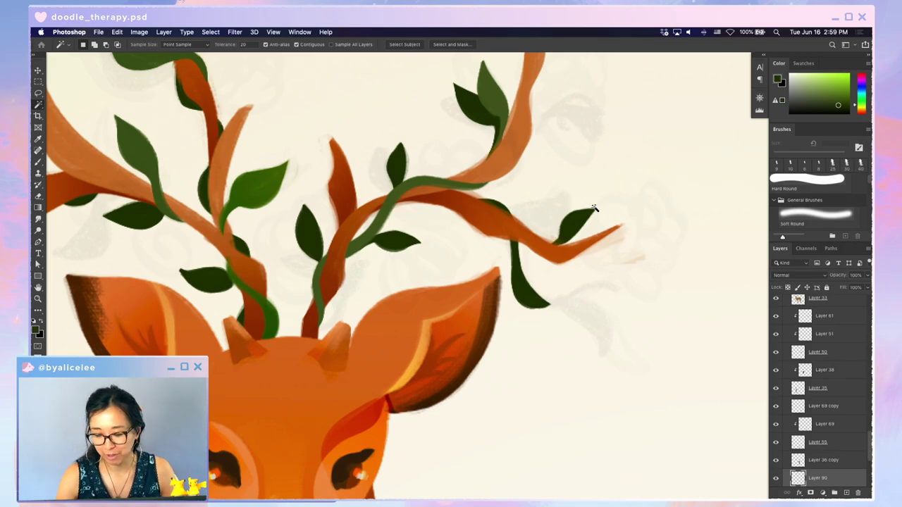
- Refine the new leaf's lower edge and tip with the Eraser, undoing the first cut that made it too thin
key(b)
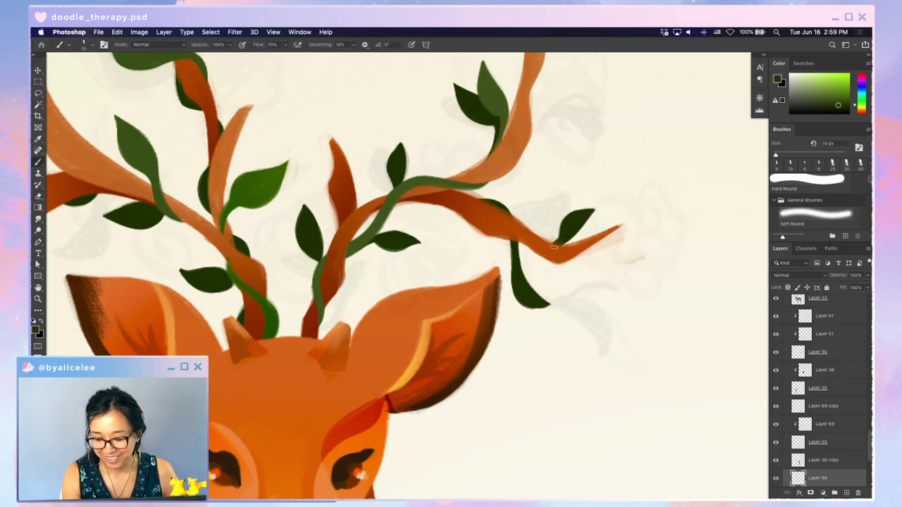
key(e)
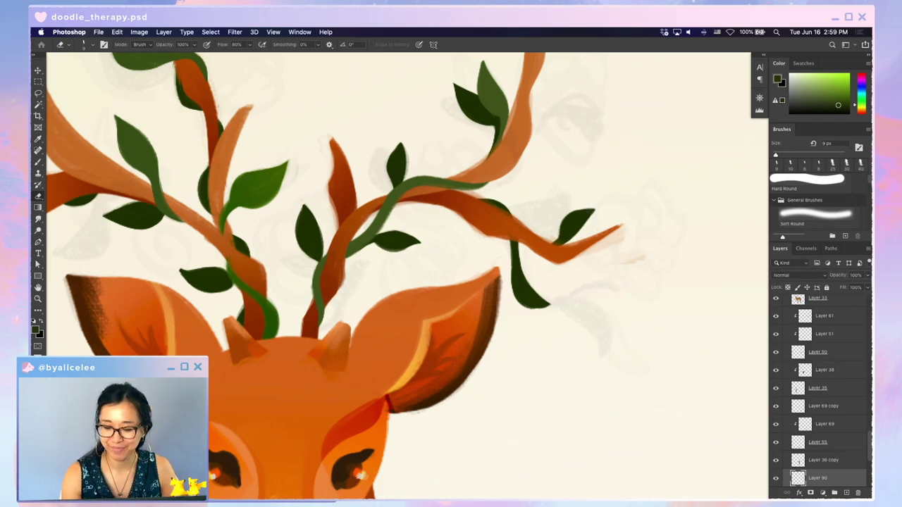
mouse_move(584, 228)
mouse_down()
mouse_move(603, 206)
mouse_move(571, 248)
mouse_up()
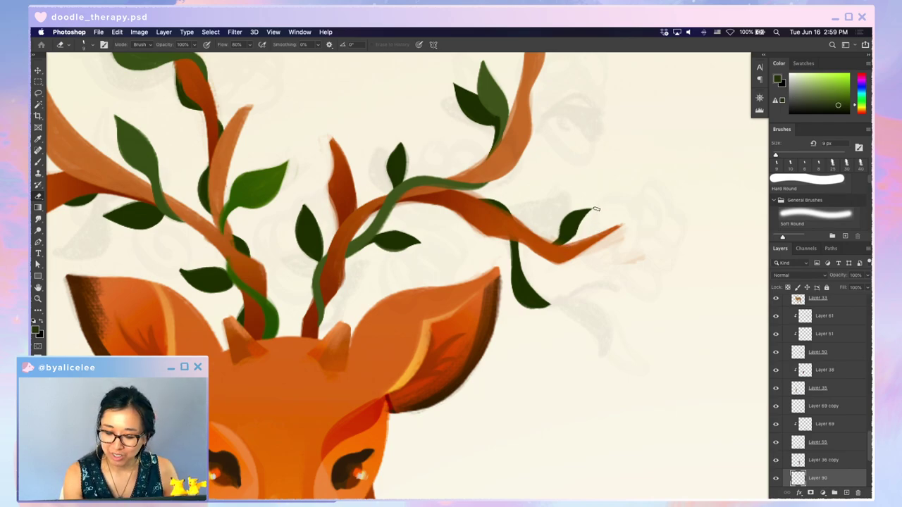
key(super+z)
drag(596, 211, 568, 245)
drag(598, 210, 563, 244)
key(b)
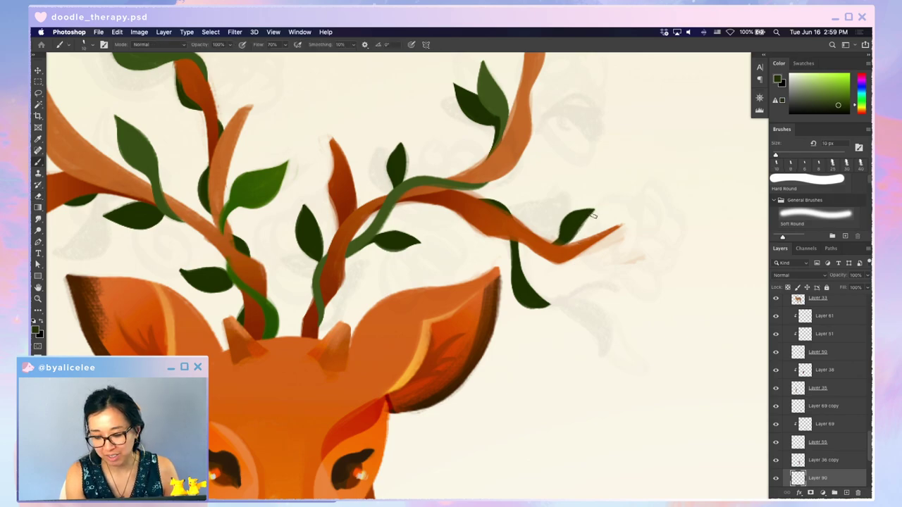
key(e)
drag(594, 211, 571, 242)
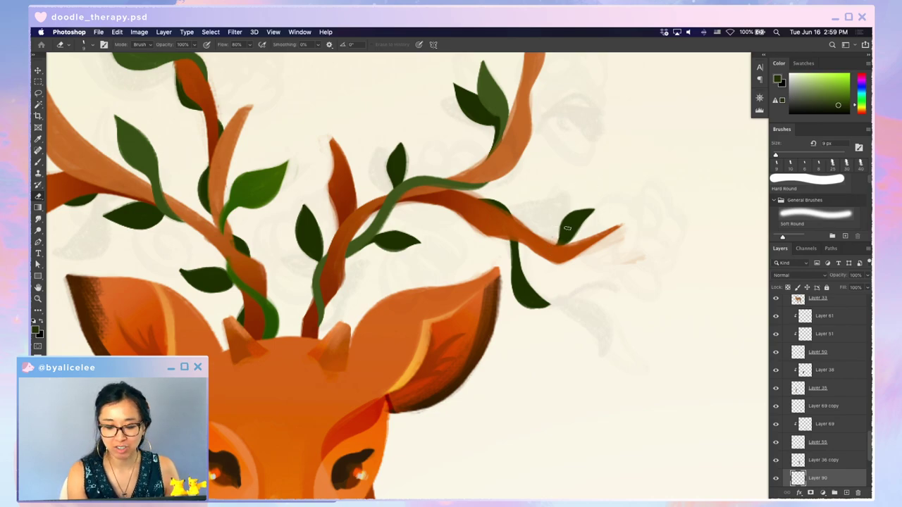
key(b)
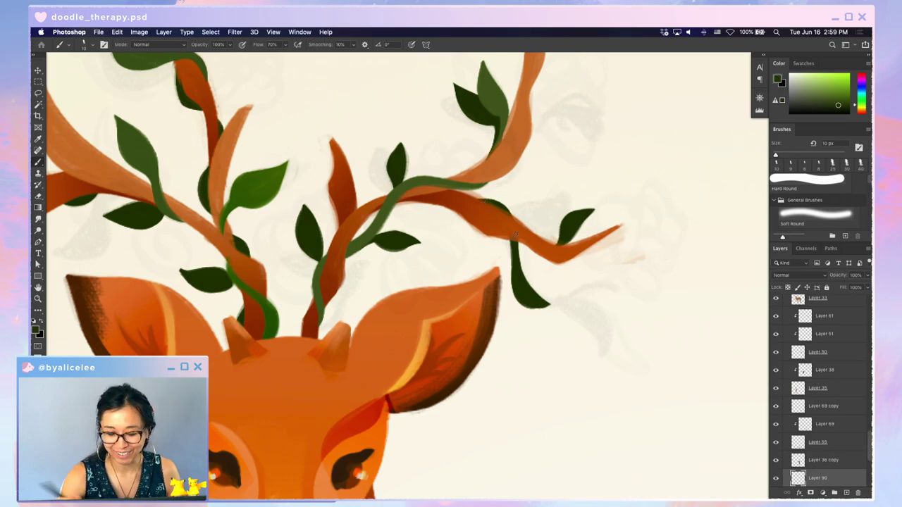
key(e)
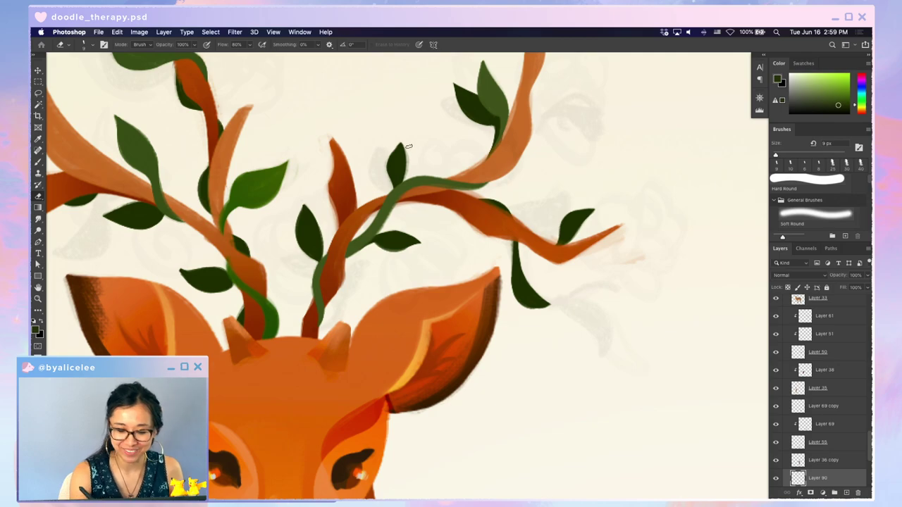
scroll(562, 188, up, 5)
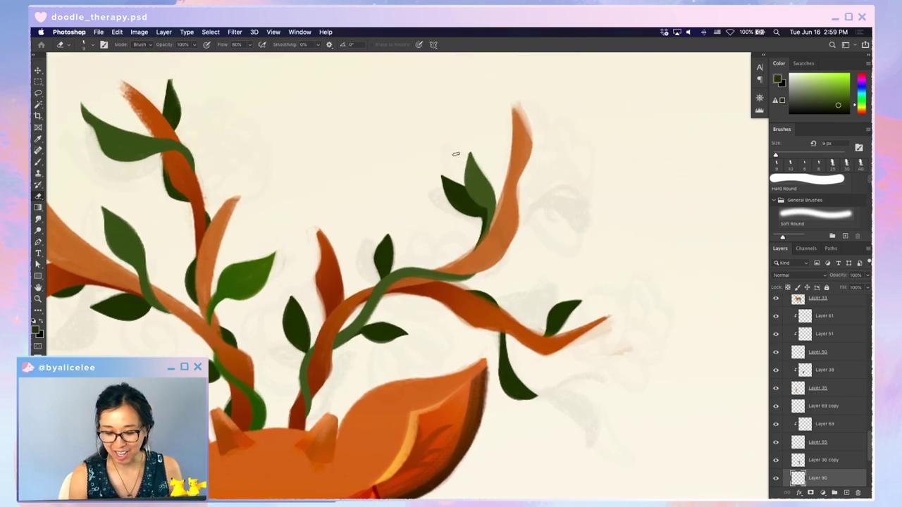
- Thicken the dark green stem beneath the paired leaves on the right antler's upper outer tine
key(b)
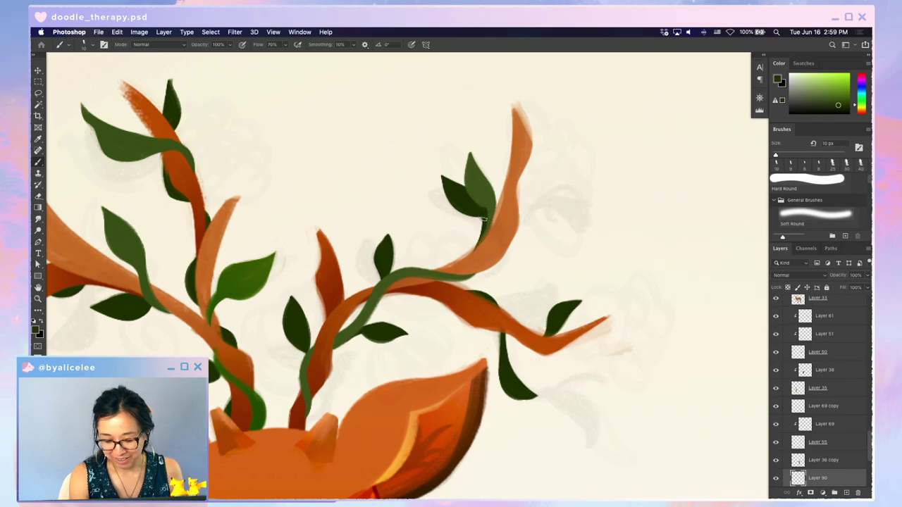
key(e)
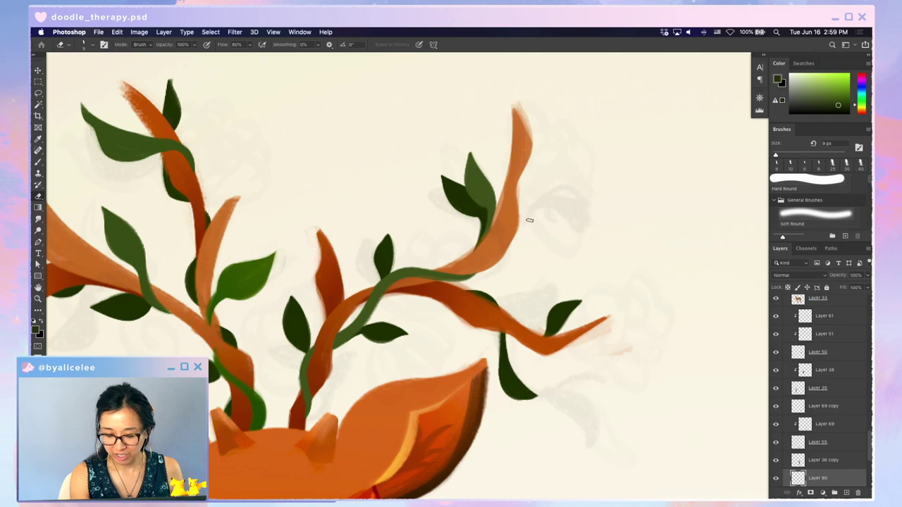
key(super+minus)
key(super+minus)
key(super+minus)
- Fill out the inner edge of the dark leaf hanging below the right antler's lower tine and clean its outline with the Eraser
key(super+equal)
key(super+equal)
key(super+equal)
key(super+equal)
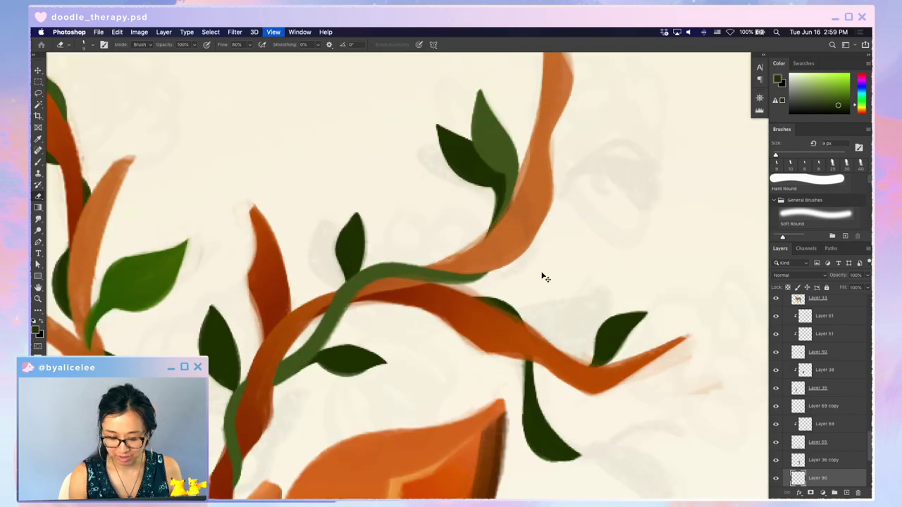
scroll(544, 277, down, 5)
scroll(544, 277, right, 4)
key(b)
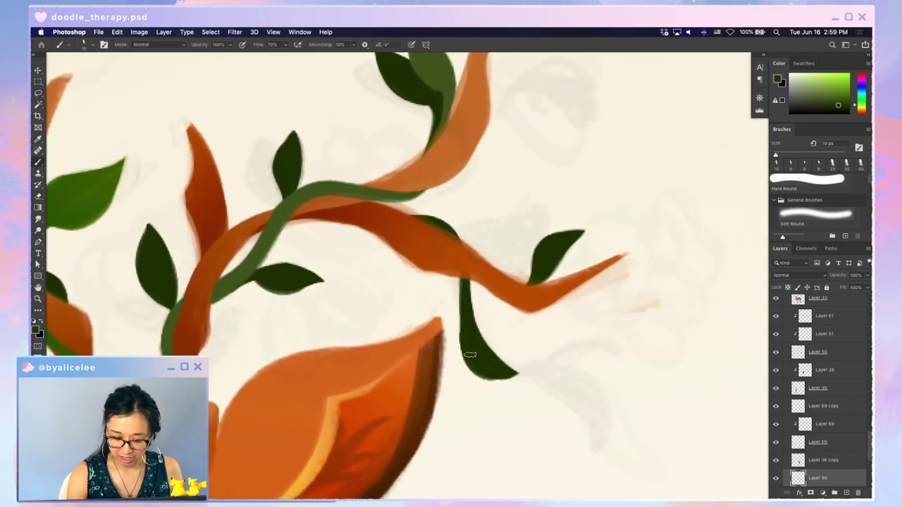
drag(472, 296, 505, 361)
drag(477, 324, 513, 370)
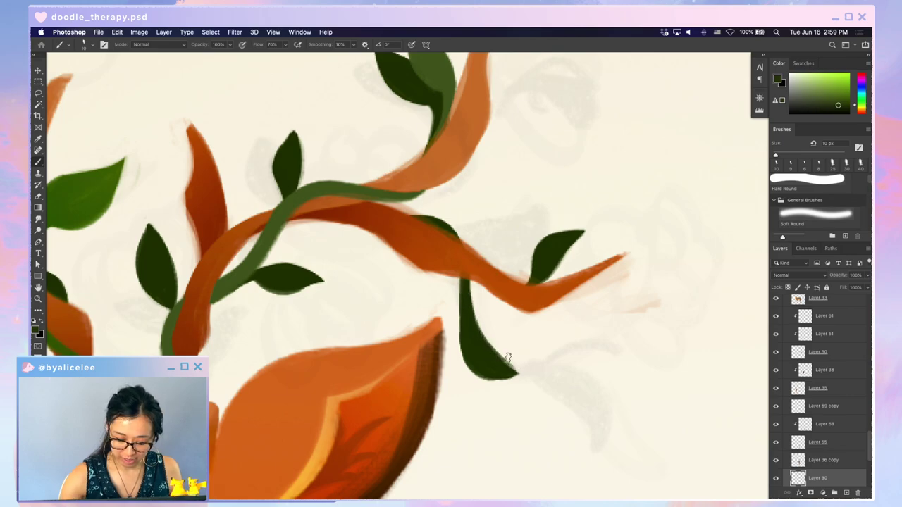
key(e)
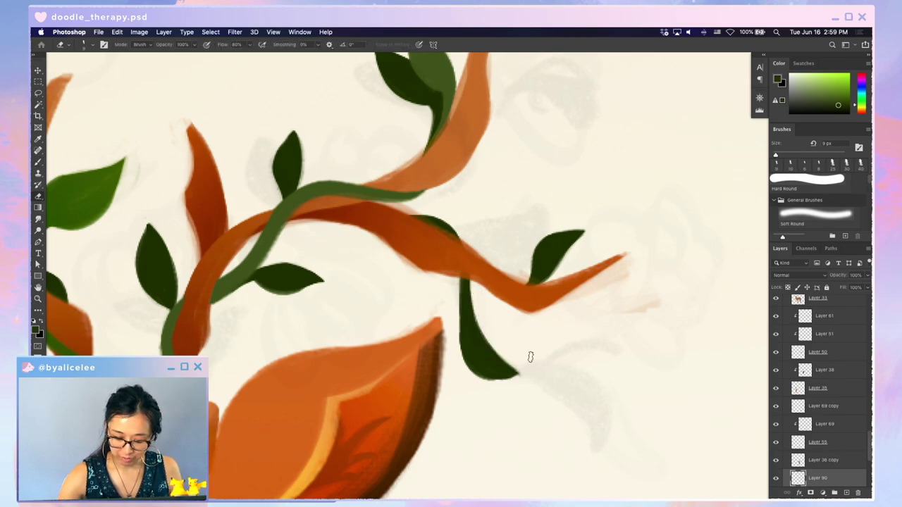
key(b)
- Try a dark green brush stroke up the right antler's upper outer tine and undo it
scroll(470, 268, down, 5)
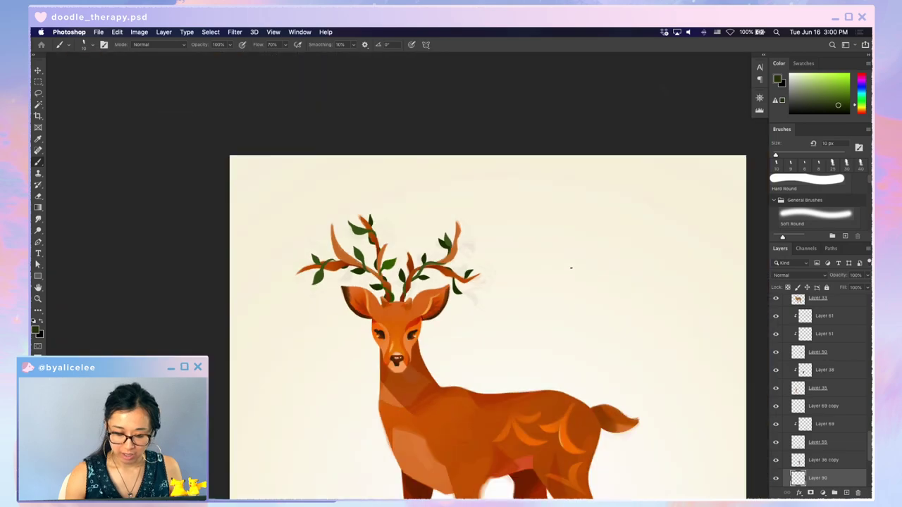
scroll(556, 261, up, 5)
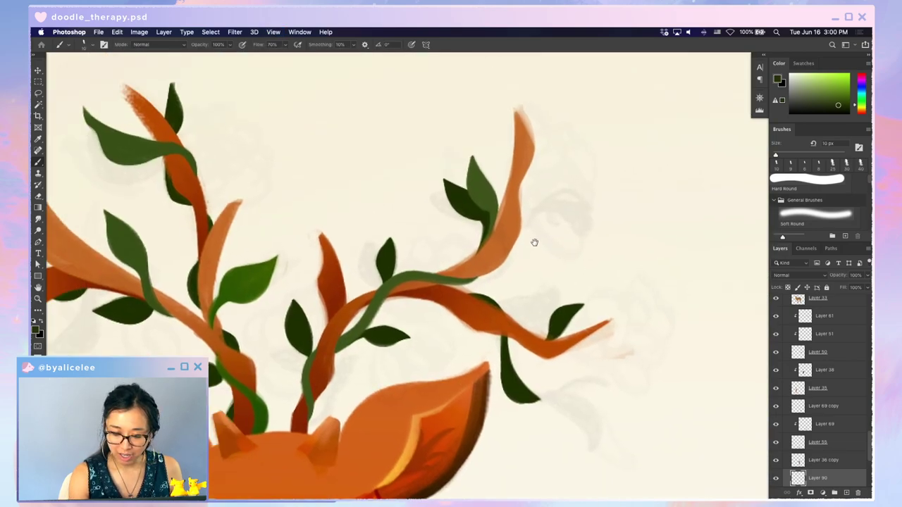
drag(534, 242, 543, 270)
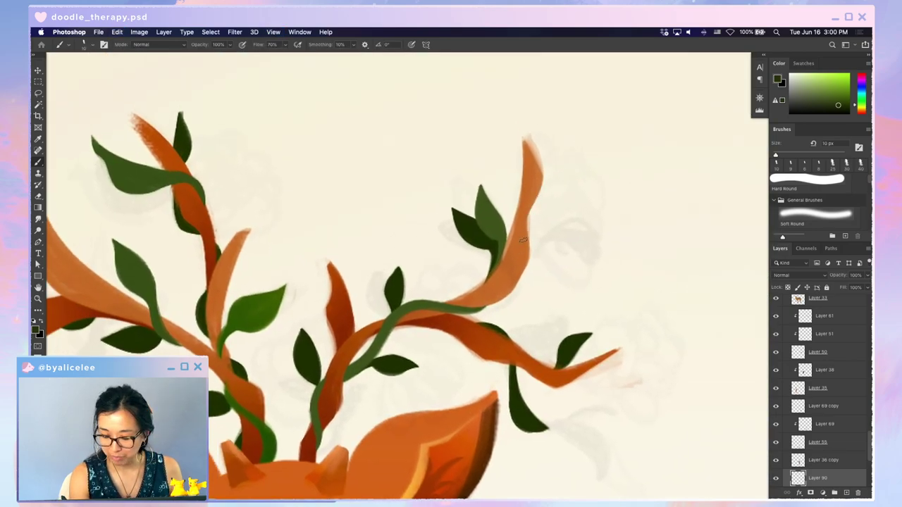
mouse_move(525, 235)
mouse_down()
mouse_move(565, 136)
mouse_move(530, 200)
mouse_up()
key(super+z)
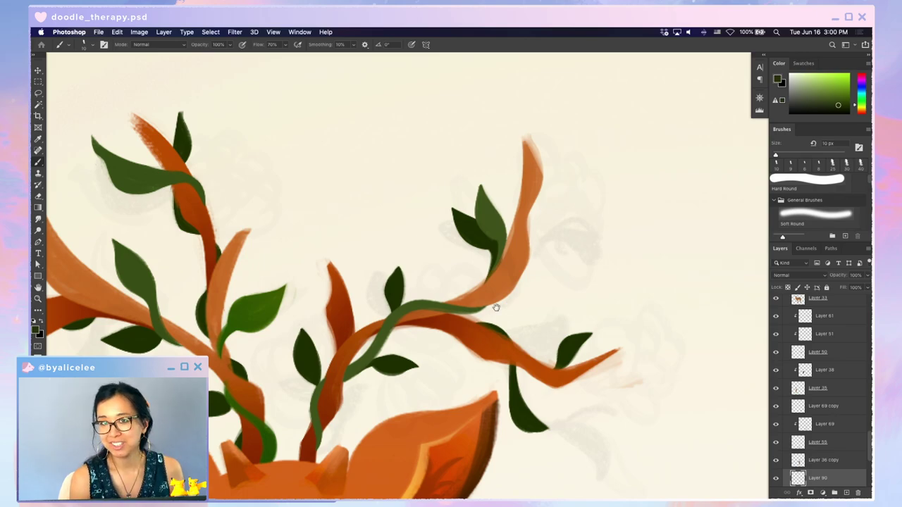
- Examine both antlers up close and from afar to compare how their leaves are distributed
drag(496, 308, 628, 243)
key(v)
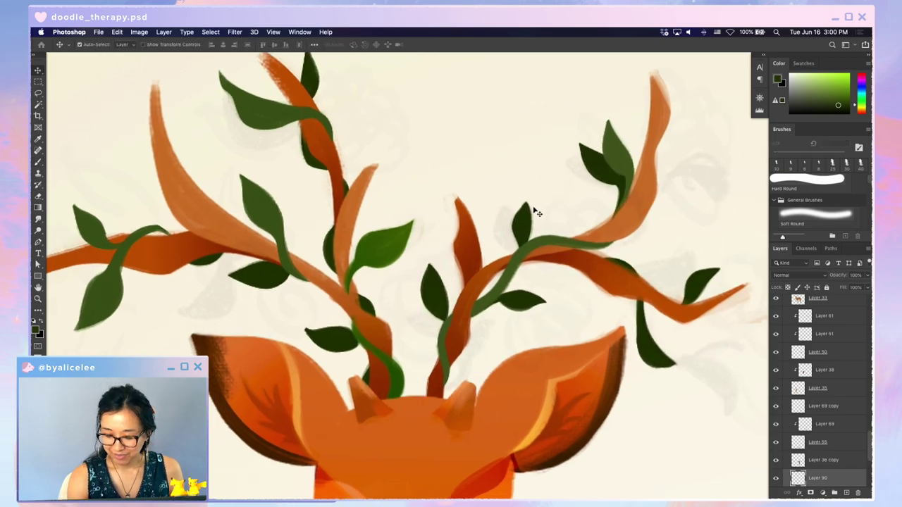
key(b)
key(e)
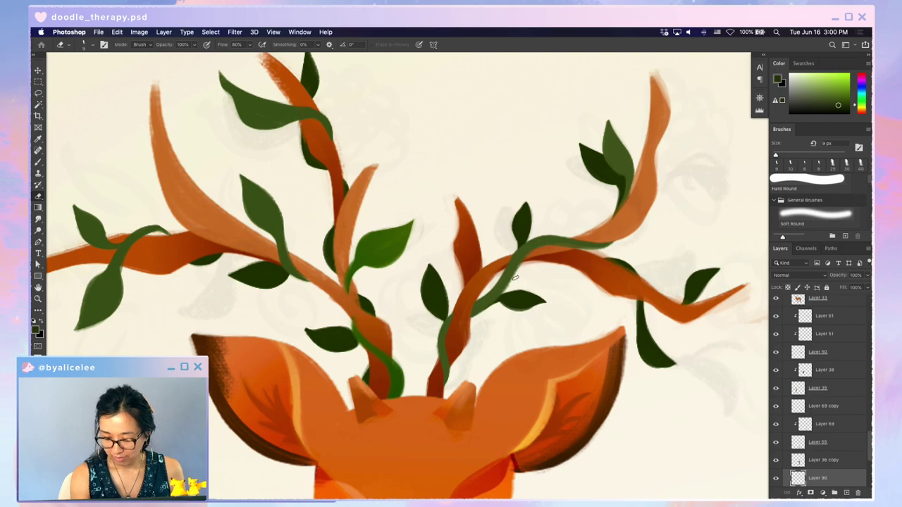
key(super+minus)
key(super+minus)
key(super+minus)
key(super+equal)
key(super+equal)
- On the lighter leaf's layer, sample its medium green and paint a stem curving into a new leaf at the right antler's upper tip
key(v)
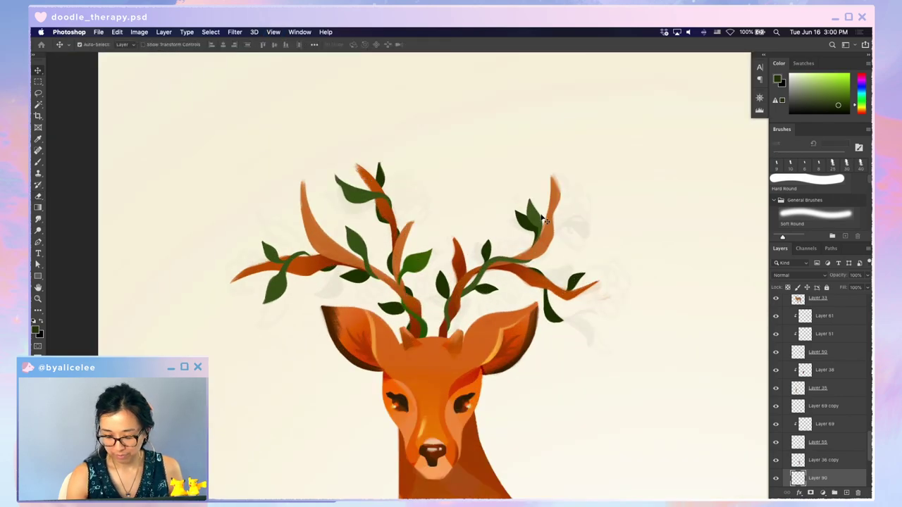
click(544, 220)
key(b)
alt+click(541, 215)
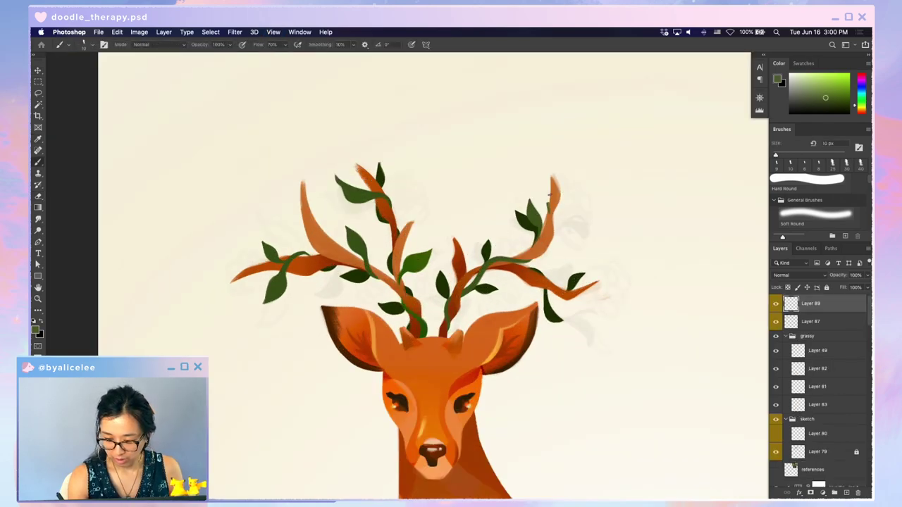
drag(549, 194, 566, 171)
drag(588, 212, 498, 260)
key(super+equal)
key(super+equal)
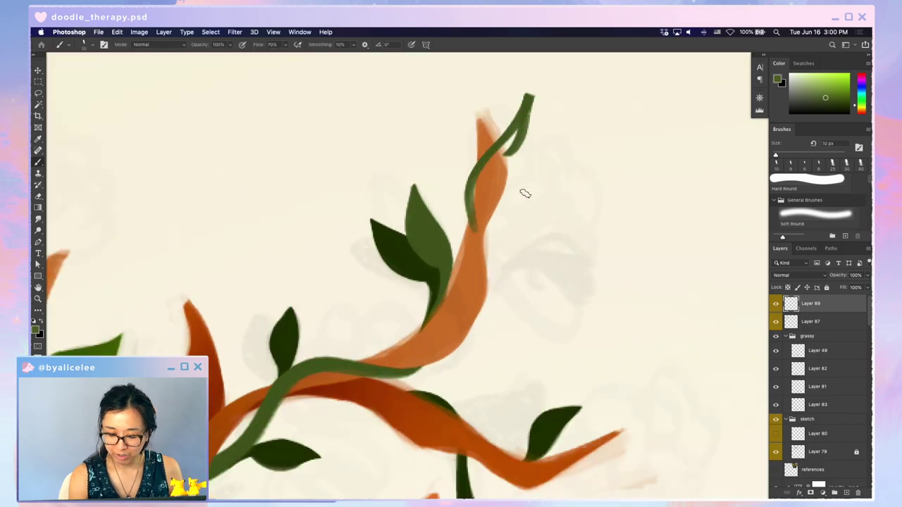
mouse_move(471, 230)
mouse_down()
mouse_move(474, 186)
mouse_move(472, 194)
mouse_move(514, 135)
mouse_up()
mouse_move(536, 93)
mouse_down()
mouse_move(534, 122)
mouse_move(490, 164)
mouse_move(535, 113)
mouse_up()
mouse_move(524, 143)
mouse_down()
mouse_move(493, 162)
mouse_move(506, 166)
mouse_up()
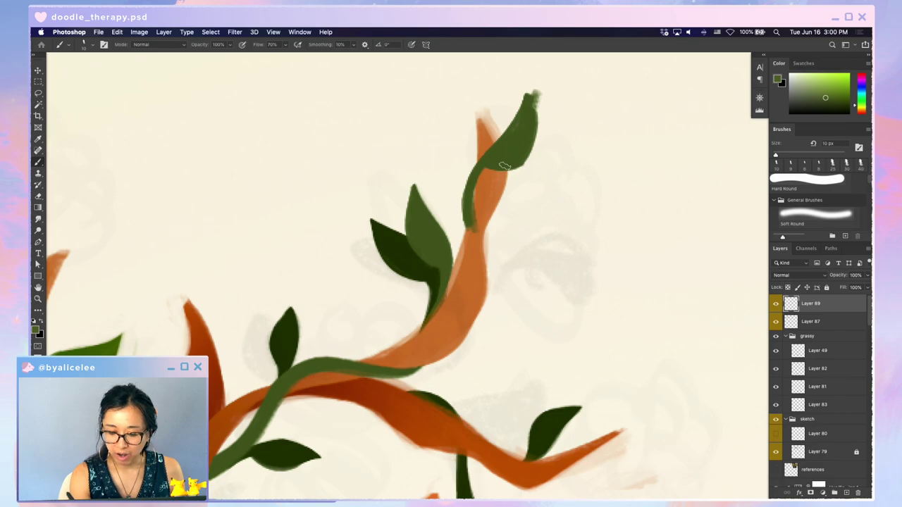
- Sharpen the new leaf's tip and trim both sides of its stem with the Eraser so it wraps around the tine
key(e)
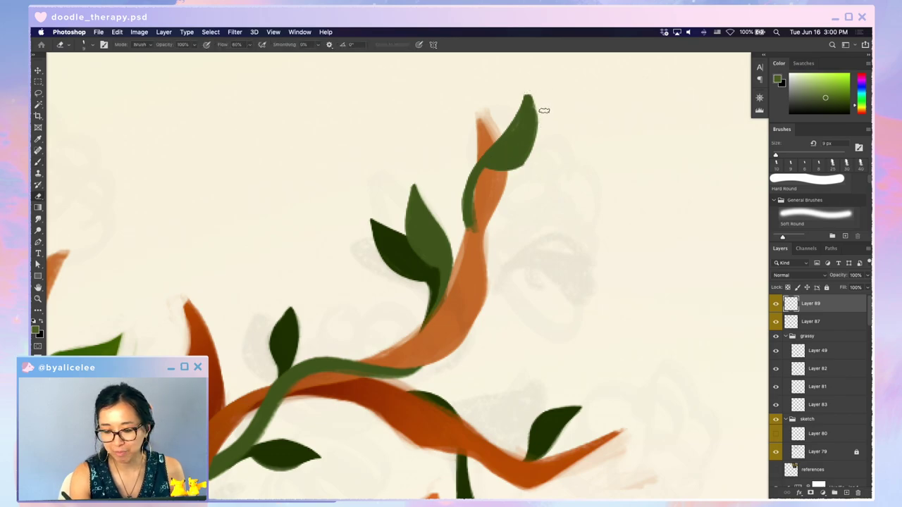
key(b)
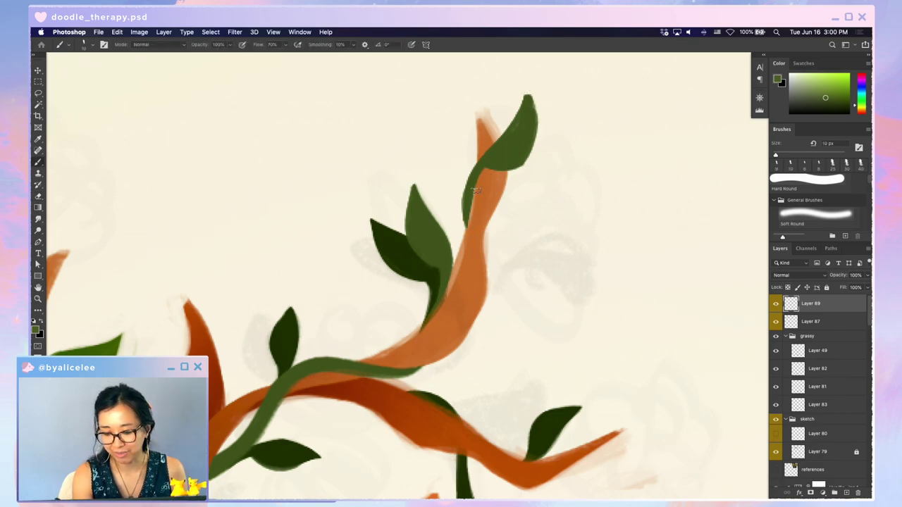
scroll(540, 136, up, 5)
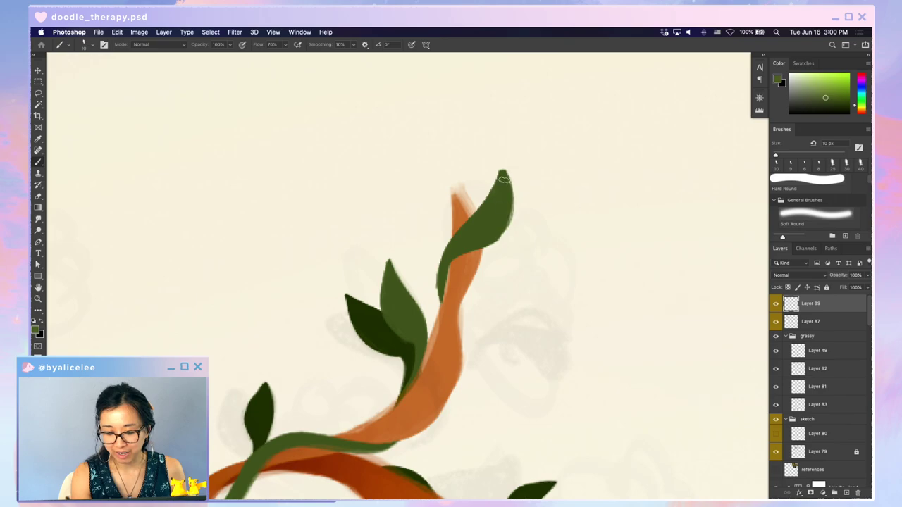
key(e)
mouse_move(447, 236)
mouse_down()
mouse_move(433, 298)
mouse_move(449, 325)
mouse_up()
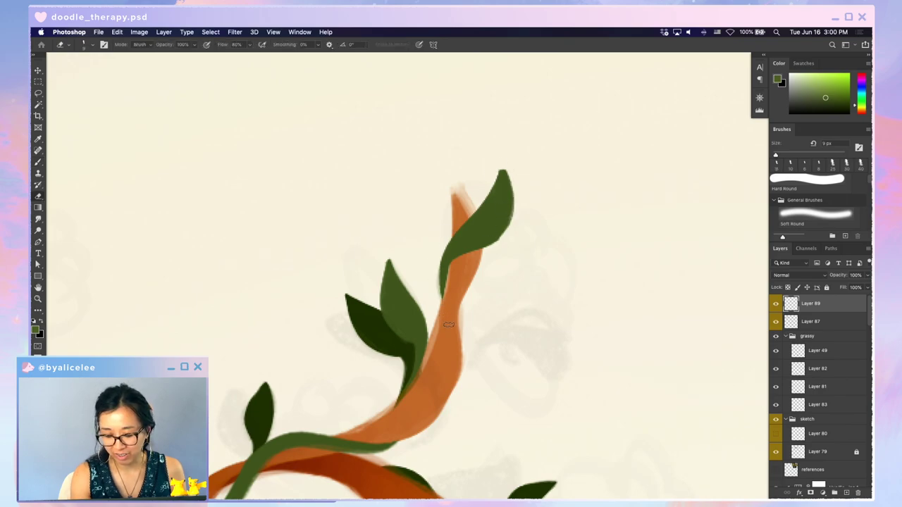
drag(437, 262, 439, 303)
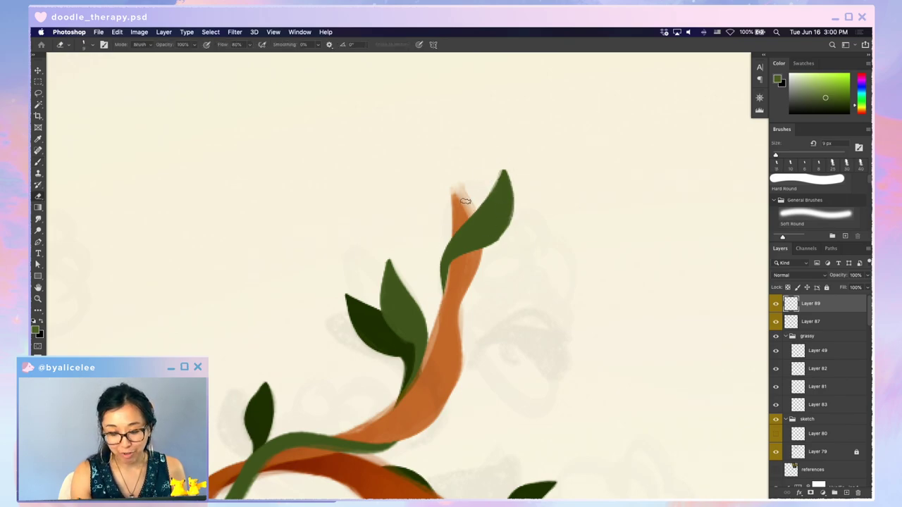
- Touch up the new leaf's stem with the Brush and smooth its outer edge with the Eraser
key(ctrl+minus)
key(super+minus)
key(super+minus)
key(super+plus)
key(super+plus)
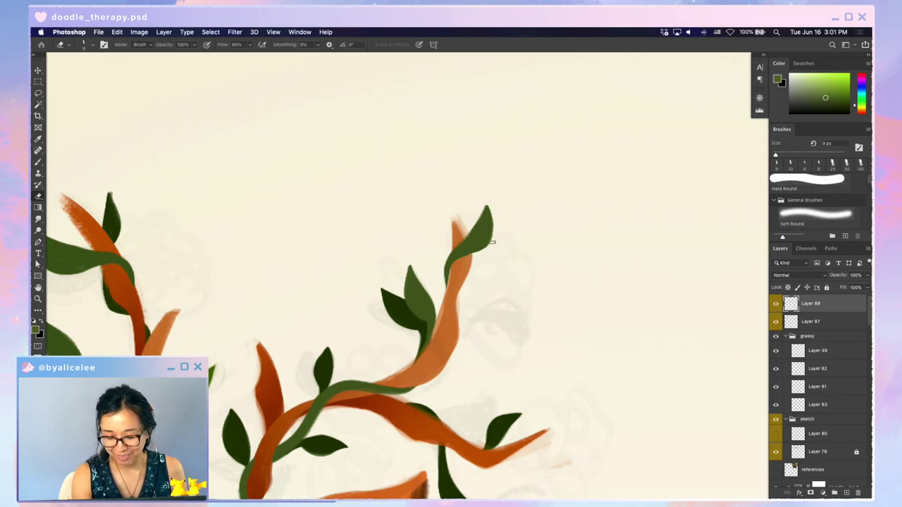
drag(535, 268, 576, 198)
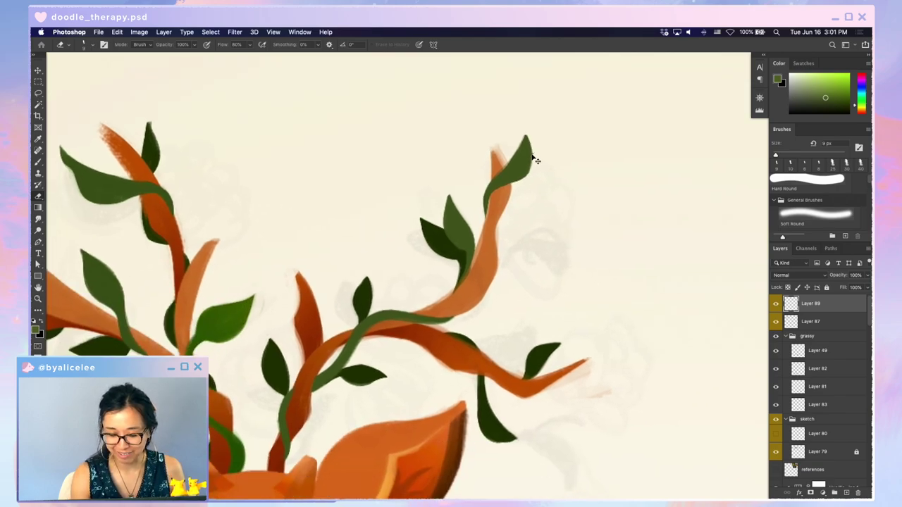
key(super+plus)
key(b)
drag(503, 178, 512, 145)
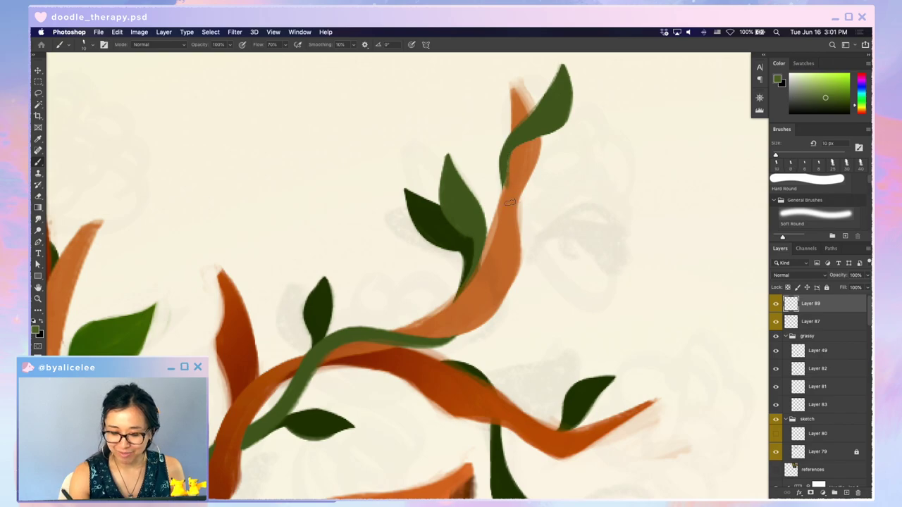
key(e)
mouse_move(505, 134)
mouse_down()
mouse_move(505, 208)
mouse_move(495, 169)
mouse_move(501, 134)
mouse_move(497, 187)
mouse_up()
- Select the right antler's upper tine layer, sample its light orange, and paint over the tine's uneven edge below the new leaf
key(super+minus)
key(super+minus)
key(super+plus)
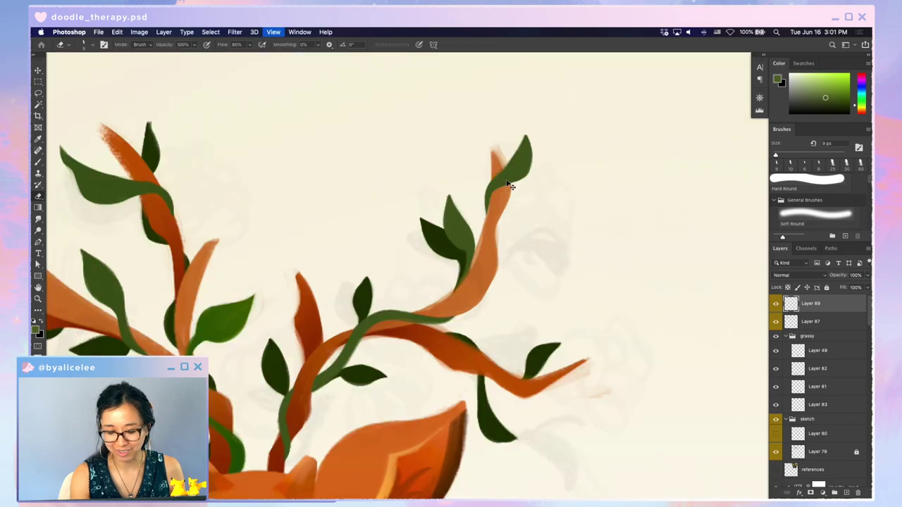
key(v)
click(493, 264)
key(b)
alt+click(491, 262)
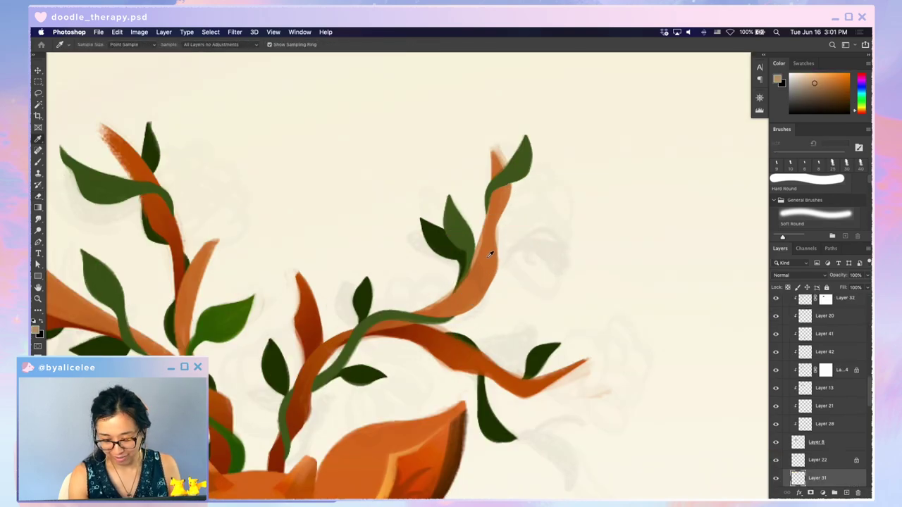
drag(477, 262, 489, 223)
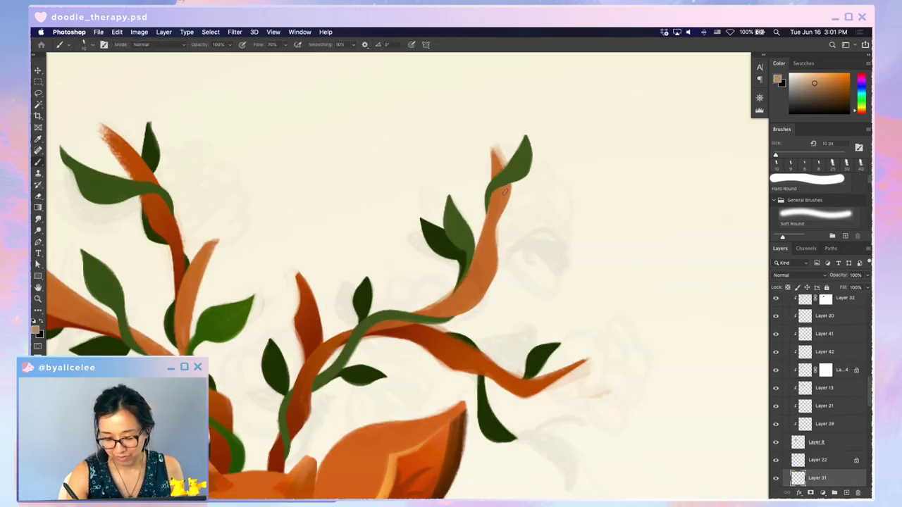
- Erase the faded tip and rough outer edge of the right antler's upper tine and repaint its inner curve near the base
key(e)
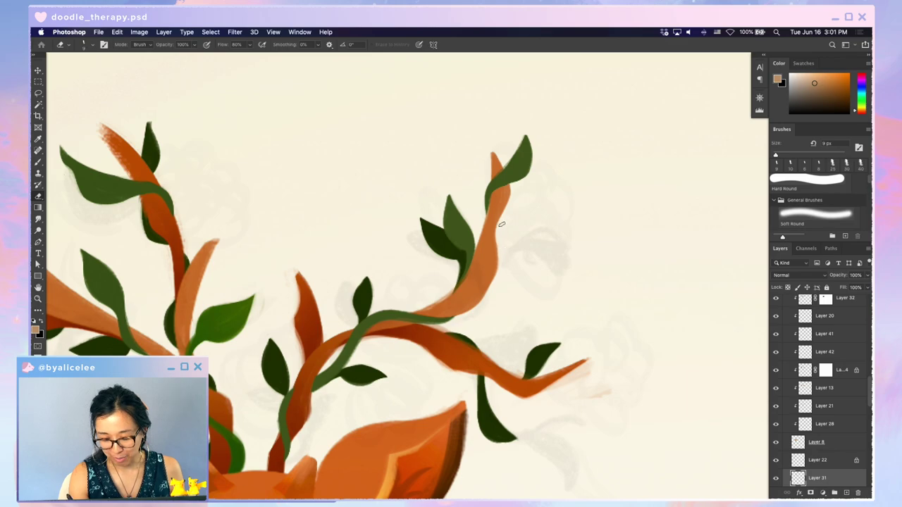
key(b)
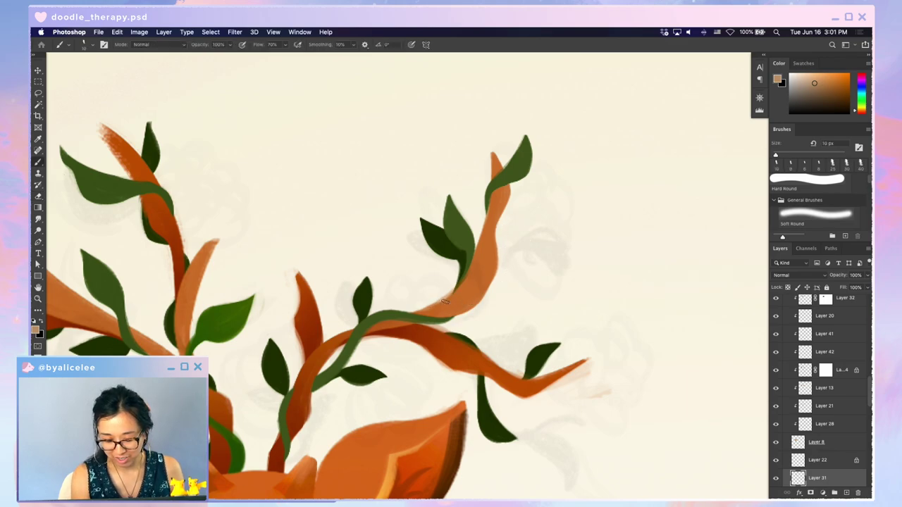
drag(432, 308, 476, 269)
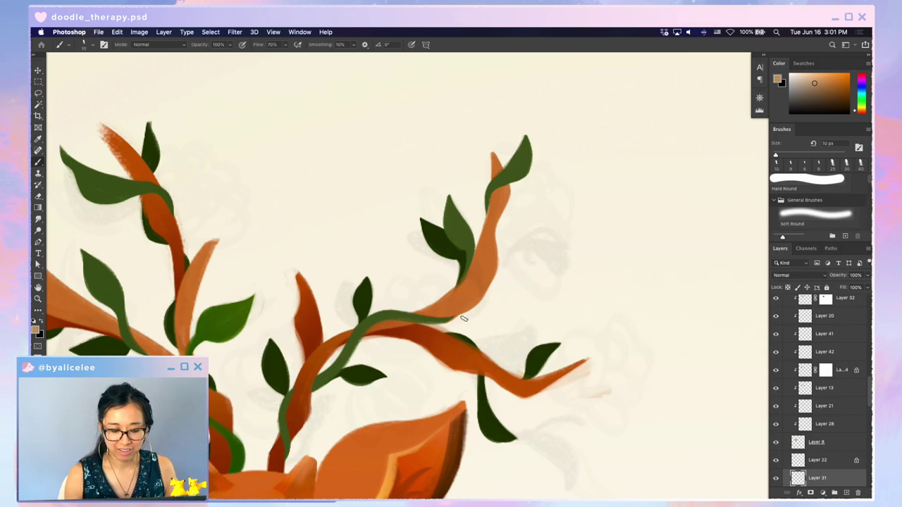
- Select the left antler's dark inner tine layer, unlock its transparent pixels, and erase the rough edge facing the right antler
drag(383, 267, 576, 296)
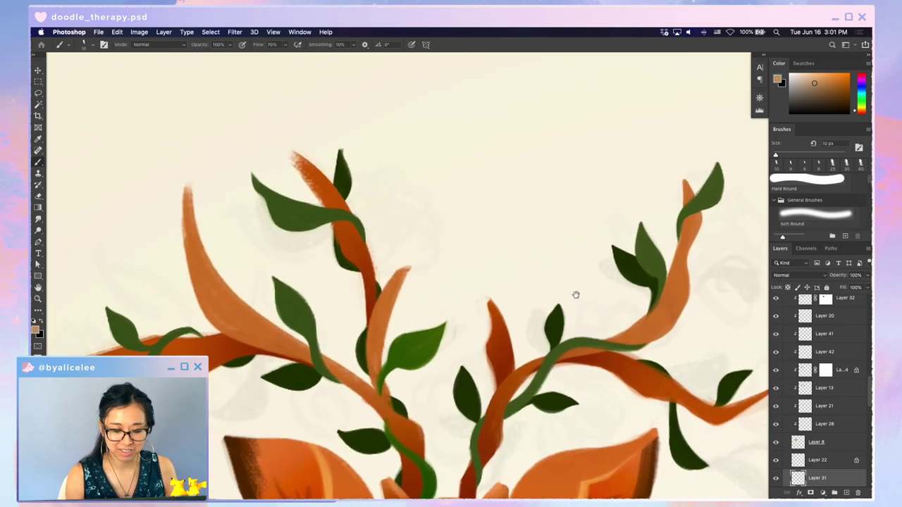
super+click(355, 246)
key(e)
drag(372, 239, 377, 274)
key(super+z)
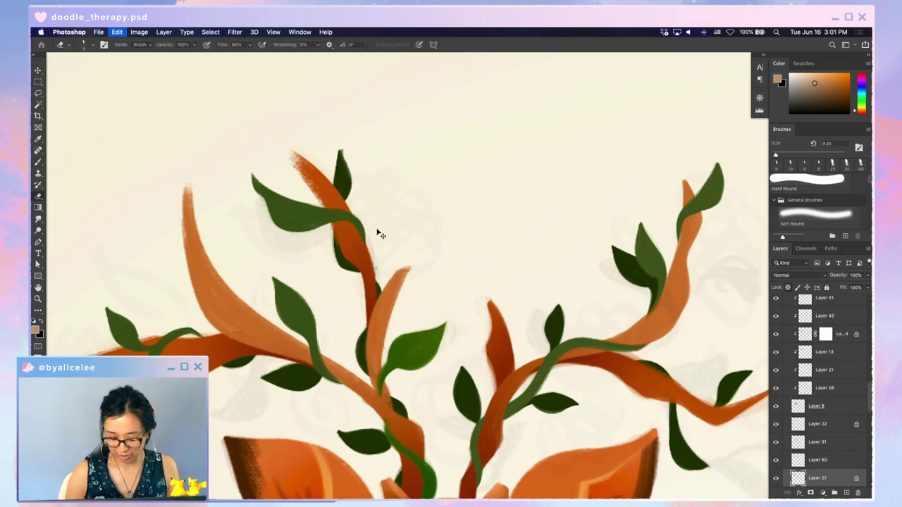
key(/)
drag(368, 228, 376, 278)
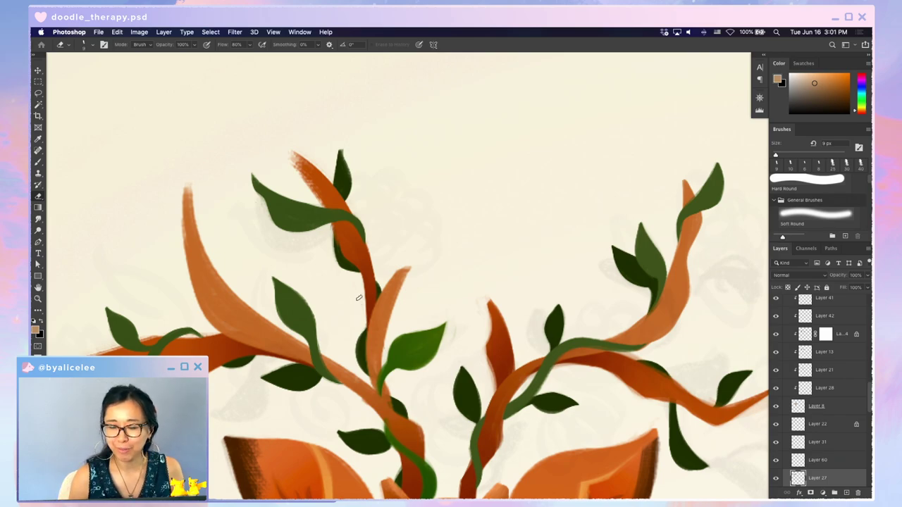
mouse_move(499, 333)
mouse_down()
mouse_move(373, 316)
mouse_move(414, 220)
mouse_up()
key(super+minus)
key(super+minus)
key(super+minus)
key(super+equal)
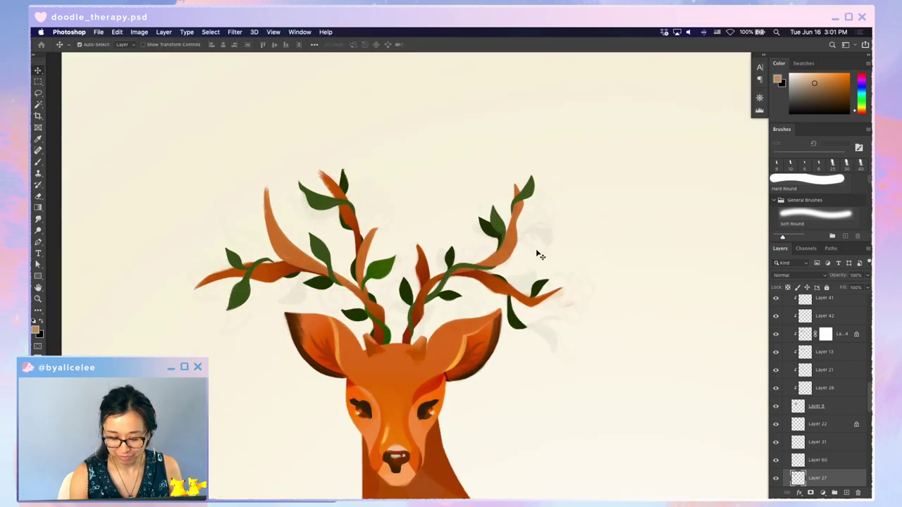
- Select the topmost vine layer in the artwork and add a new blank layer above it
super+click(512, 221)
key(super+equal)
key(super+equal)
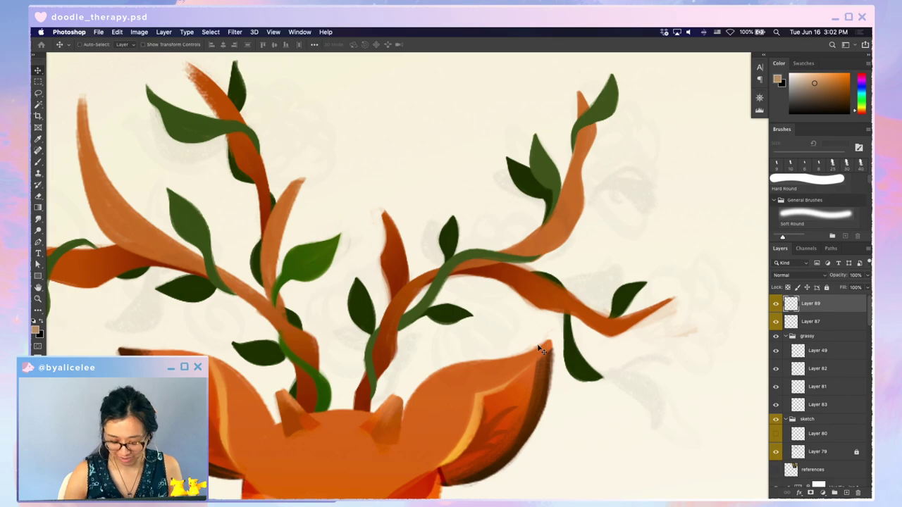
key(shift+super+n)
key(Return)
- Sample the green of the bright leaf between the antlers and lighten it to a yellow-green painting colour
key(i)
click(321, 268)
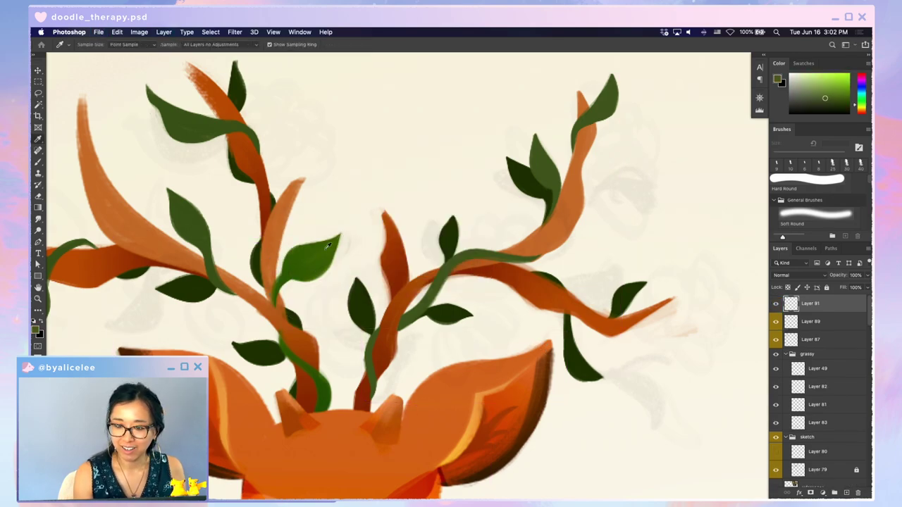
click(318, 255)
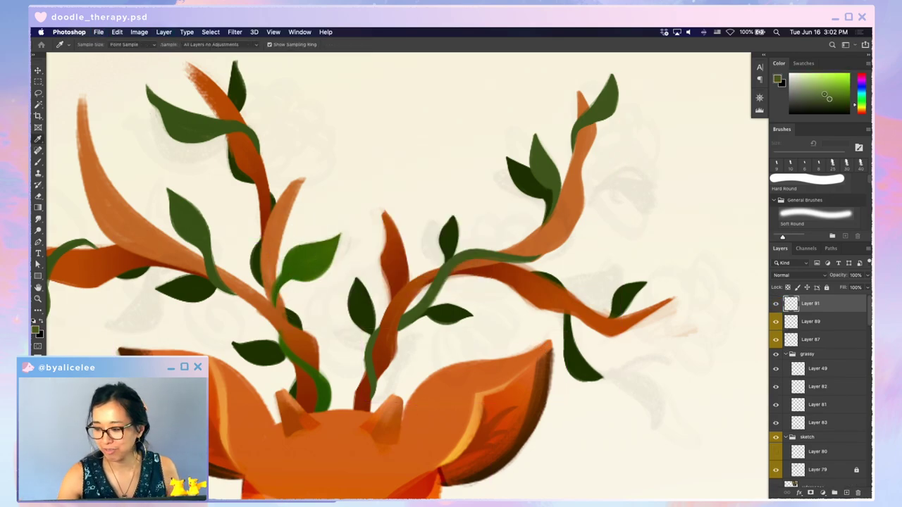
click(823, 92)
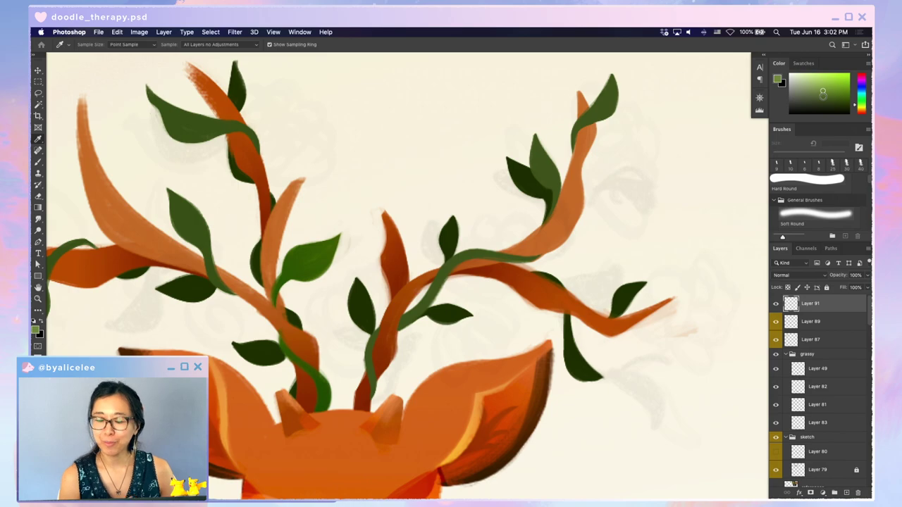
- Paint a light green leaf hanging from the vine over the fork of the right antler with a 10 px brush
key(b)
mouse_move(489, 261)
mouse_down()
mouse_move(507, 283)
mouse_move(490, 260)
mouse_move(504, 290)
mouse_move(493, 259)
mouse_move(506, 277)
mouse_move(496, 304)
mouse_up()
key(e)
key(b)
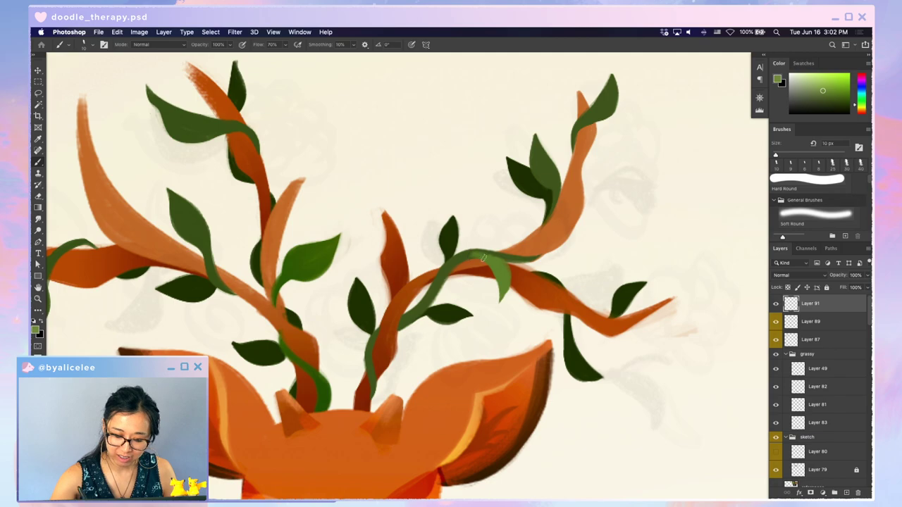
- Slim the new light green leaf by erasing along both of its sides with a 9 px eraser
key(e)
key(super+equal)
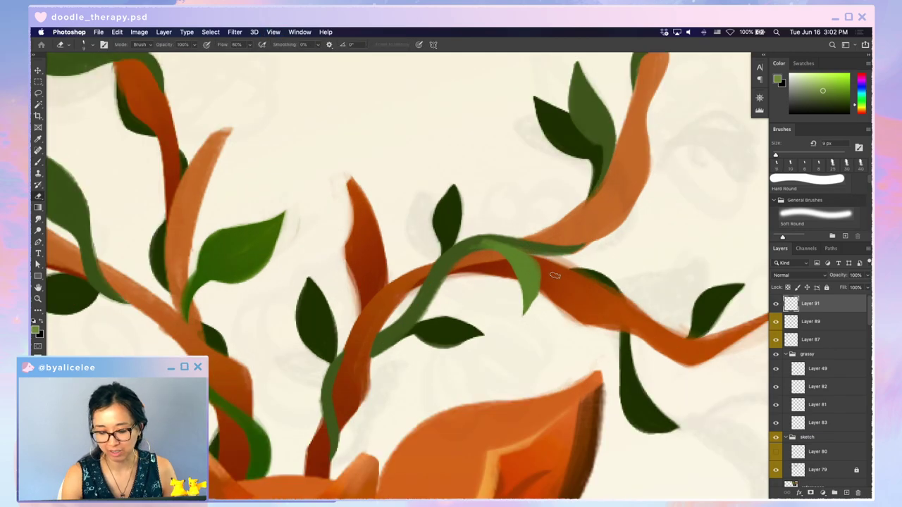
drag(526, 247, 511, 324)
drag(537, 266, 530, 308)
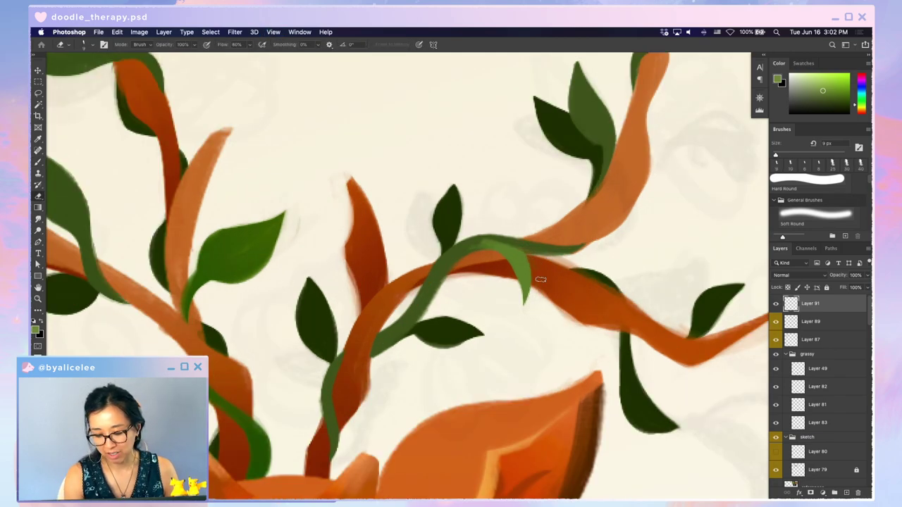
- Rotate the canvas and repaint the light leaf's outer curve so it arcs smoothly into the vine
key(r)
drag(542, 353, 396, 191)
key(b)
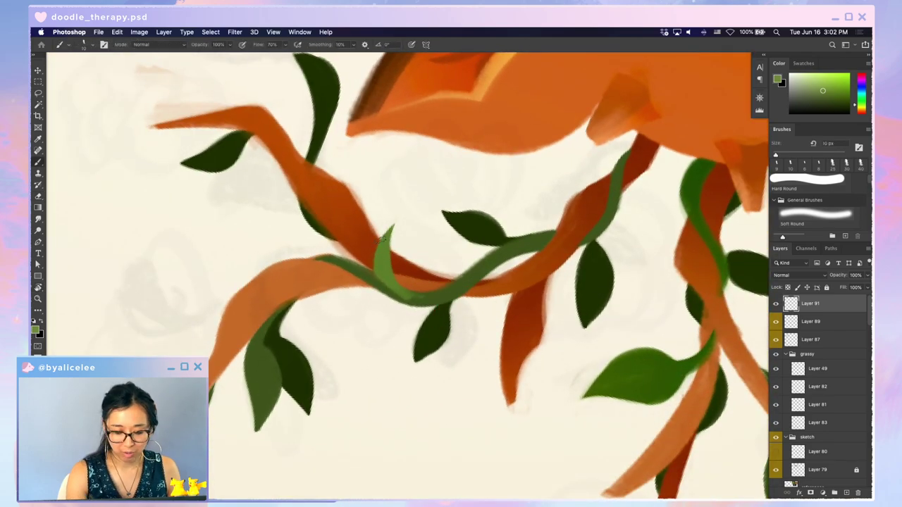
drag(387, 237, 408, 295)
drag(376, 269, 404, 300)
key(e)
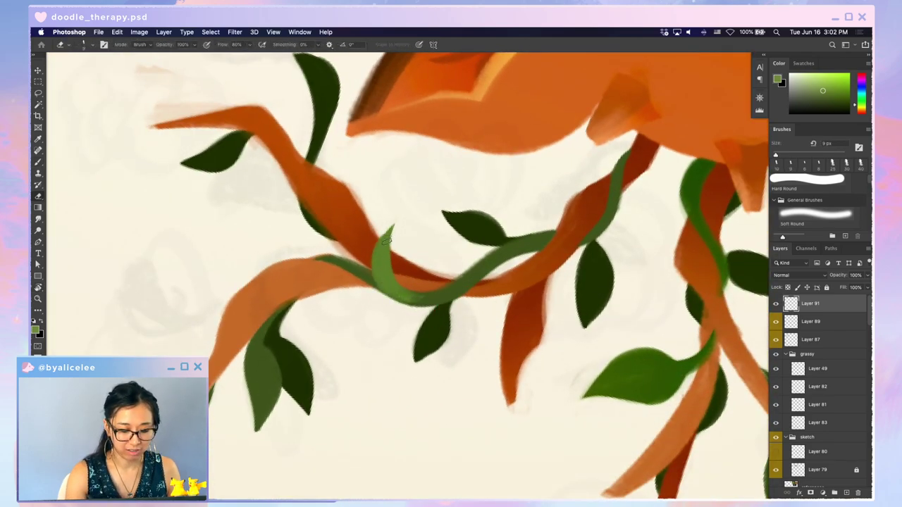
key(b)
drag(374, 273, 400, 302)
key(Escape)
key(e)
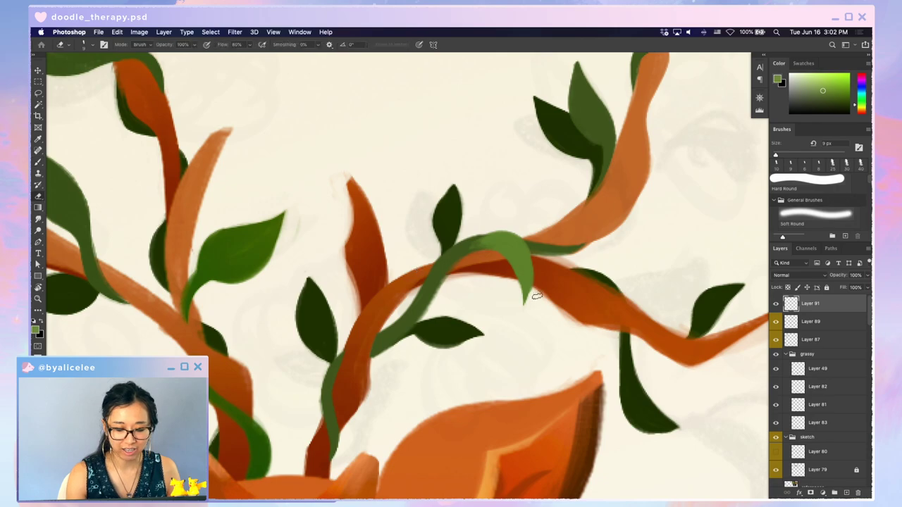
- Round out the top of the curled light leaf and extend its base back along the vine as a highlight
mouse_move(509, 259)
mouse_down()
mouse_move(516, 298)
mouse_move(553, 200)
mouse_move(427, 141)
mouse_up()
key(r)
key(b)
drag(374, 264, 403, 292)
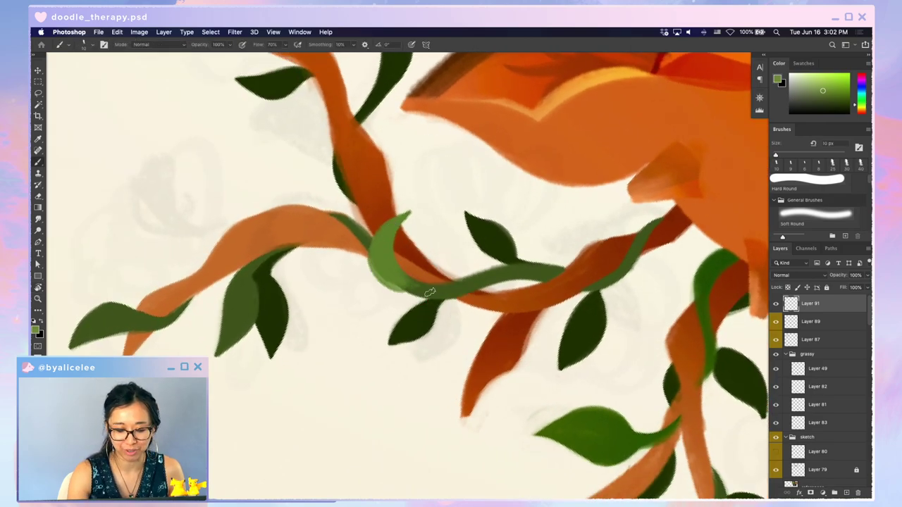
key(Escape)
key(super+minus)
key(super+minus)
key(super+minus)
key(super+equal)
key(super+equal)
key(super+equal)
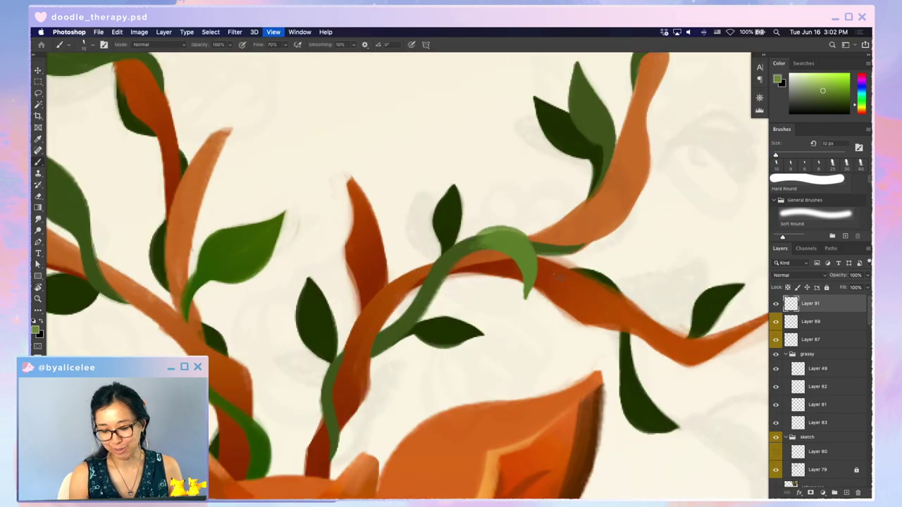
drag(504, 230, 477, 240)
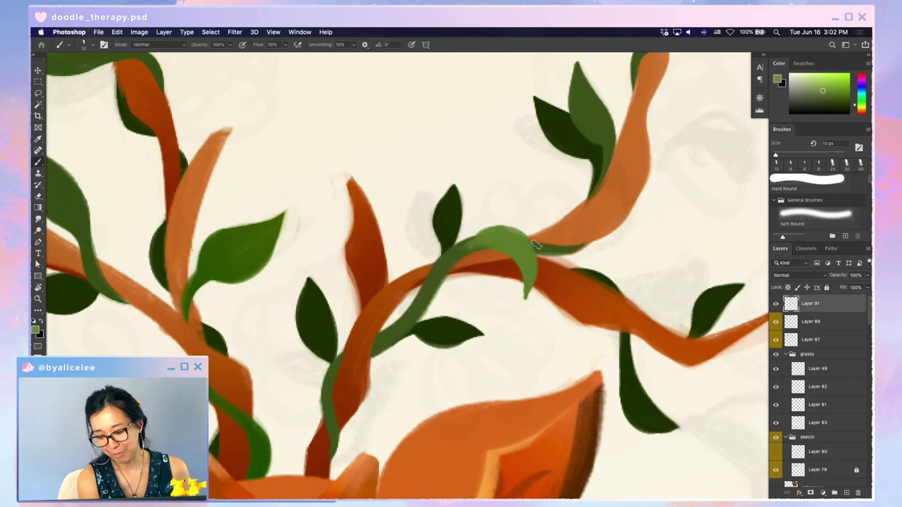
- Paint a thin light green tendril winding diagonally across the upper branch of the right antler
key(super+minus)
key(super+minus)
key(super+minus)
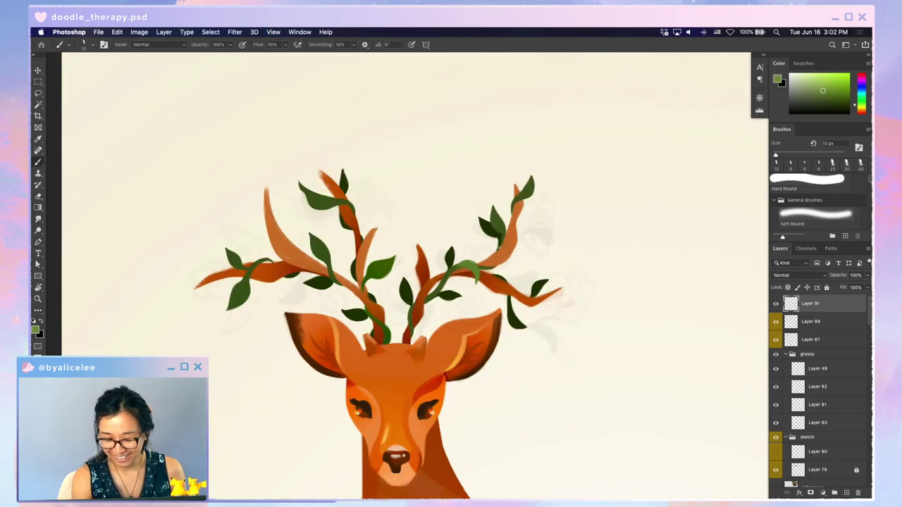
drag(514, 231, 524, 219)
key(super+z)
drag(498, 249, 518, 216)
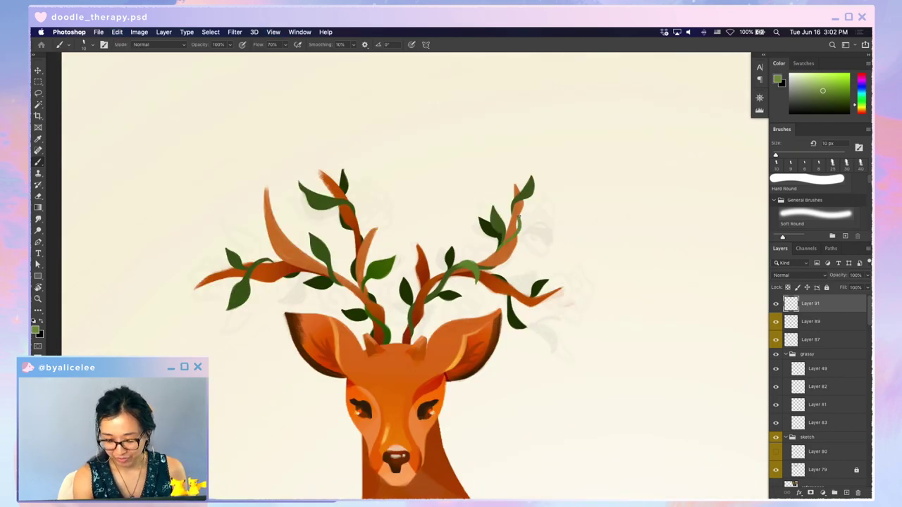
key(super+plus)
key(super+plus)
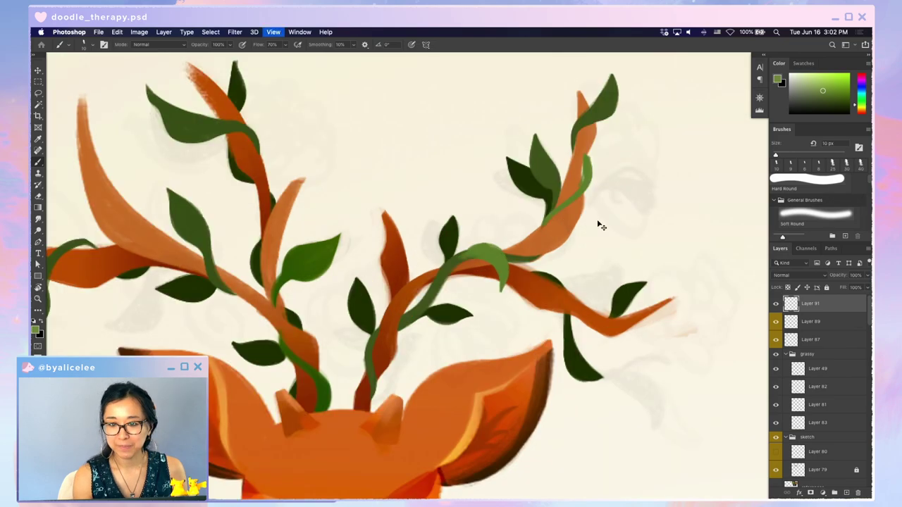
- Extend the light tendril's lower end down to the inner edge of the branch and tidy its upper tip
key(e)
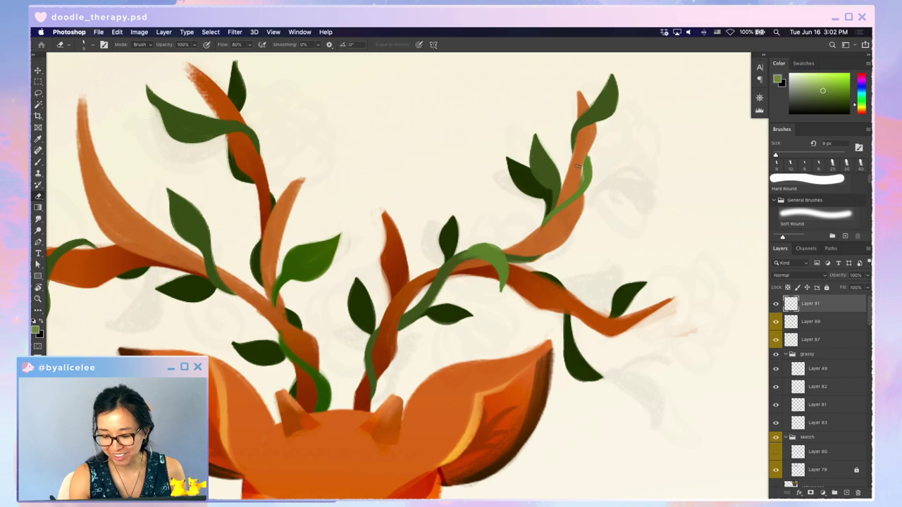
key(b)
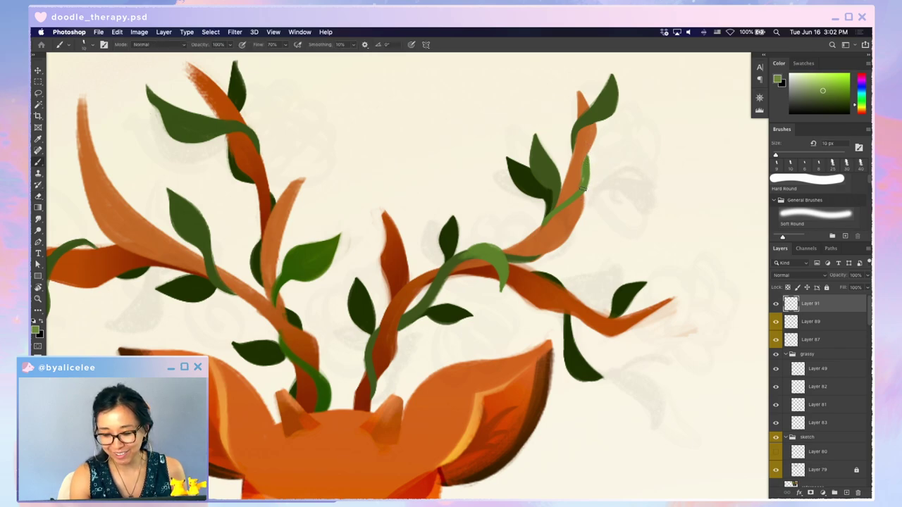
drag(585, 184, 528, 238)
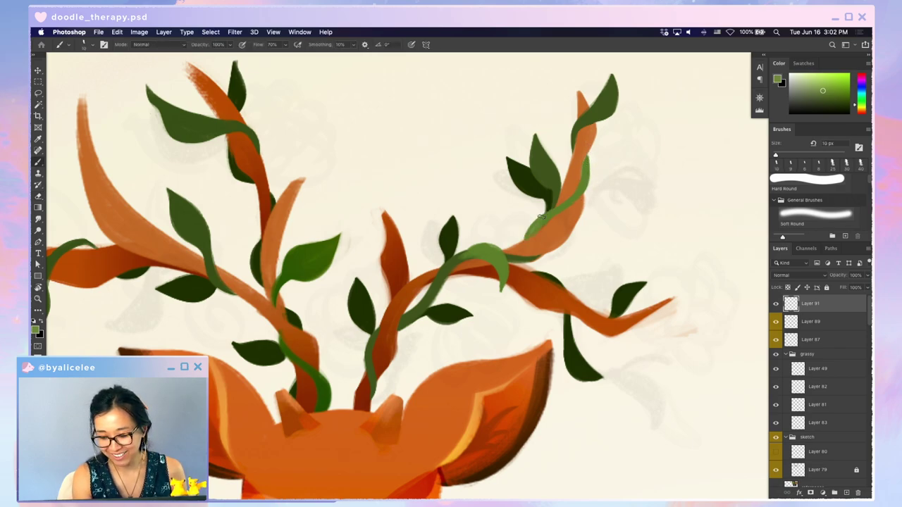
key(e)
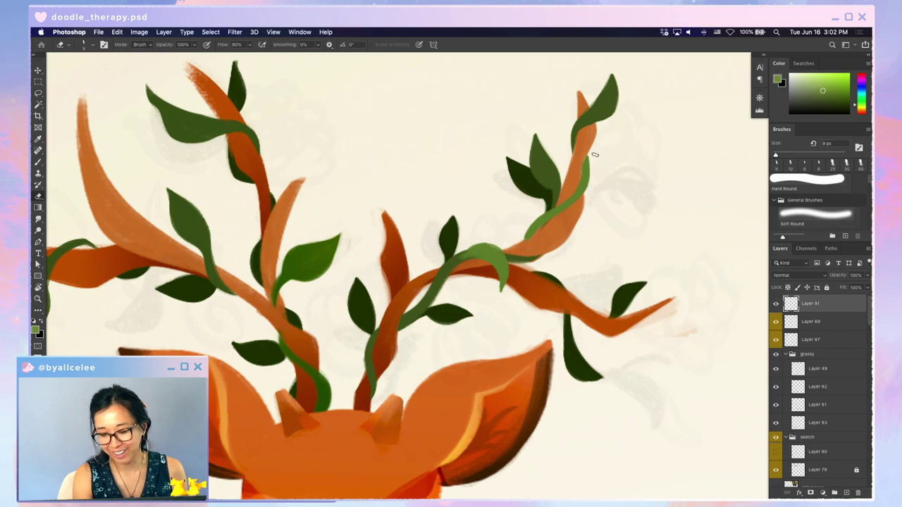
key(b)
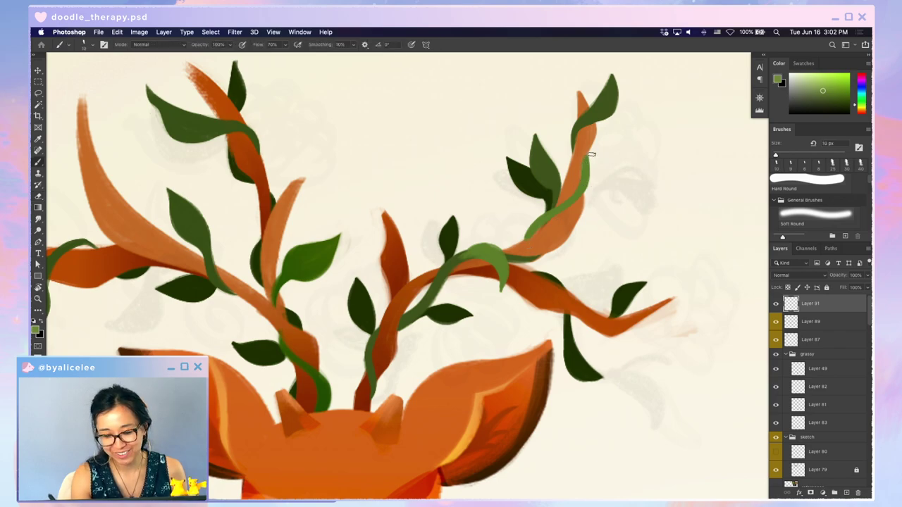
- Trim the tendril's edges with the Eraser and touch up its curve so it becomes more slender
key(e)
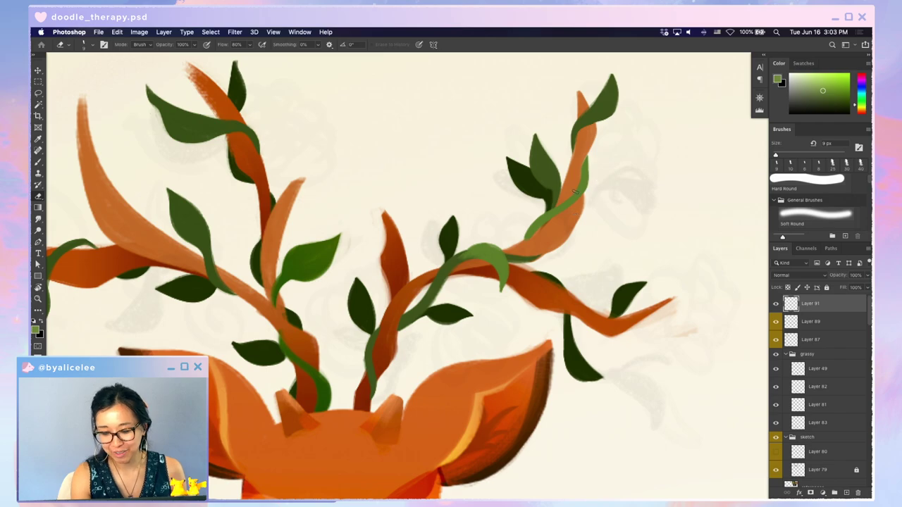
mouse_move(539, 216)
mouse_down()
mouse_move(522, 241)
mouse_move(528, 224)
mouse_move(534, 244)
mouse_up()
key(b)
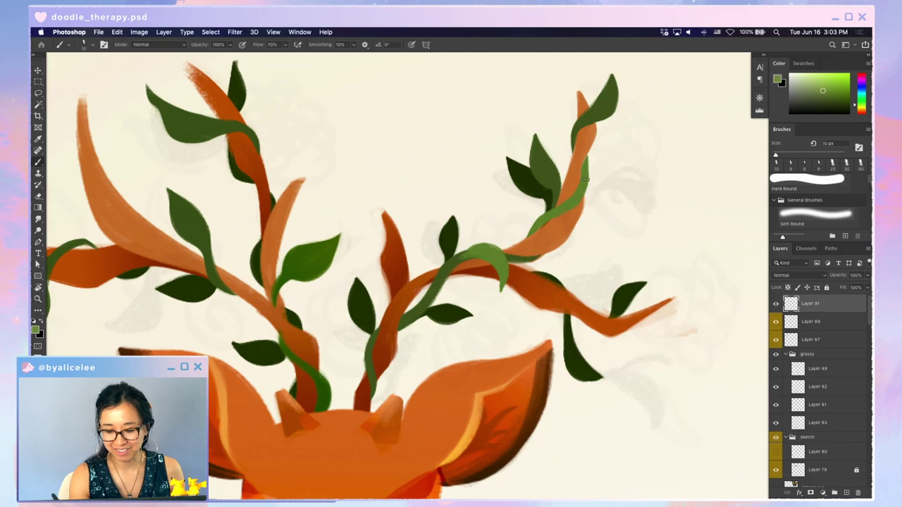
key(e)
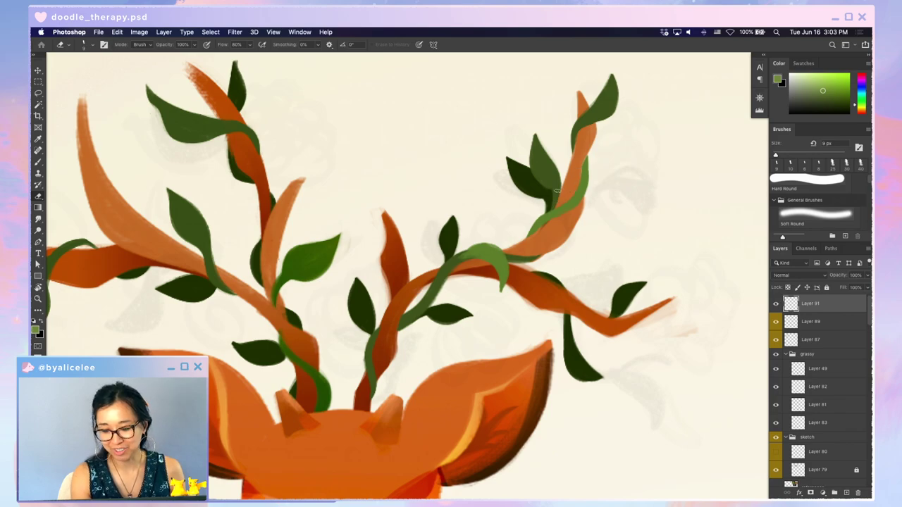
key(b)
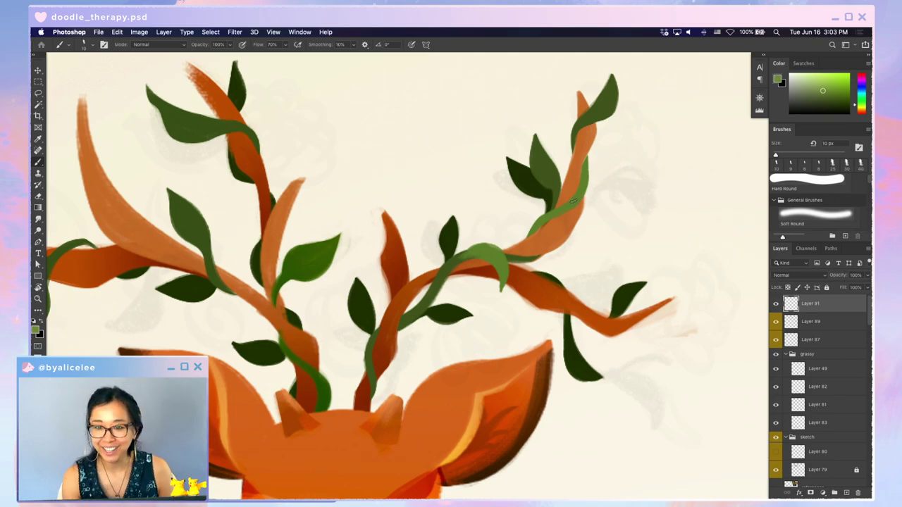
key(e)
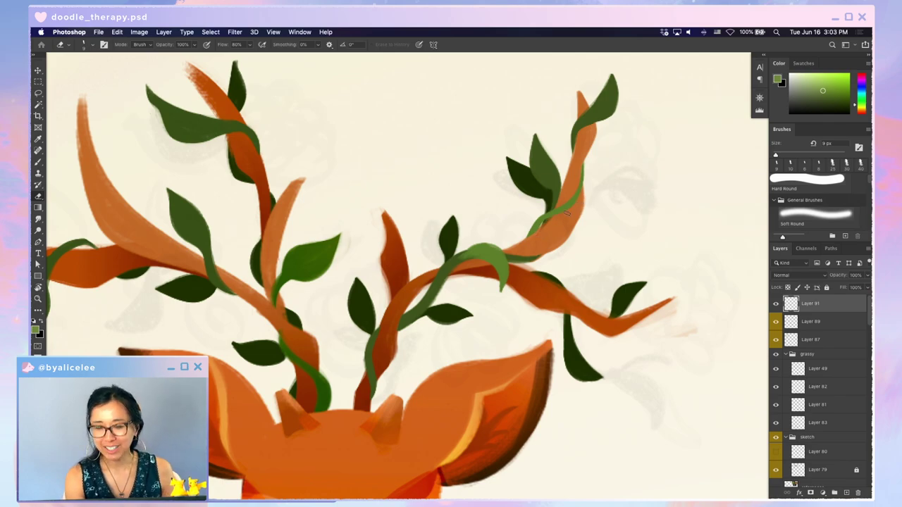
- Repaint the tendril's upper end thicker around the branch's outer edge and clean up its contour with the Eraser
key(super+equal)
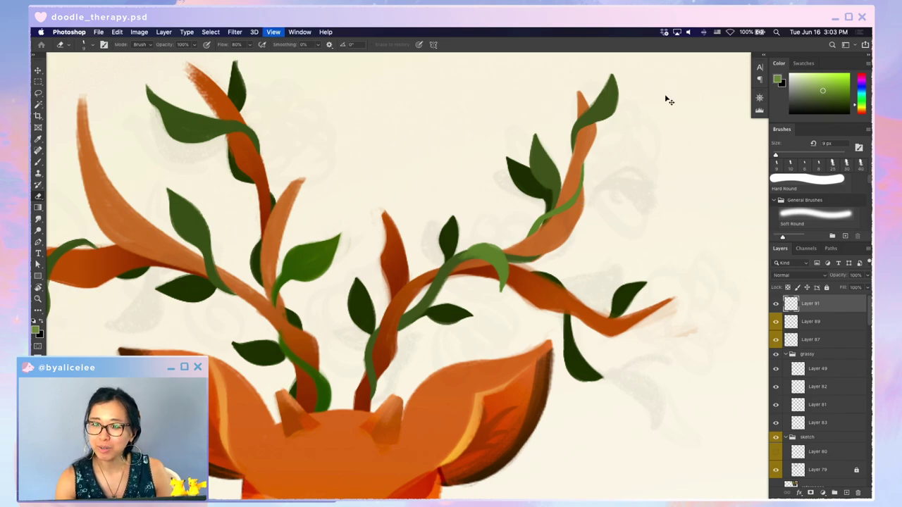
key(b)
drag(658, 124, 644, 150)
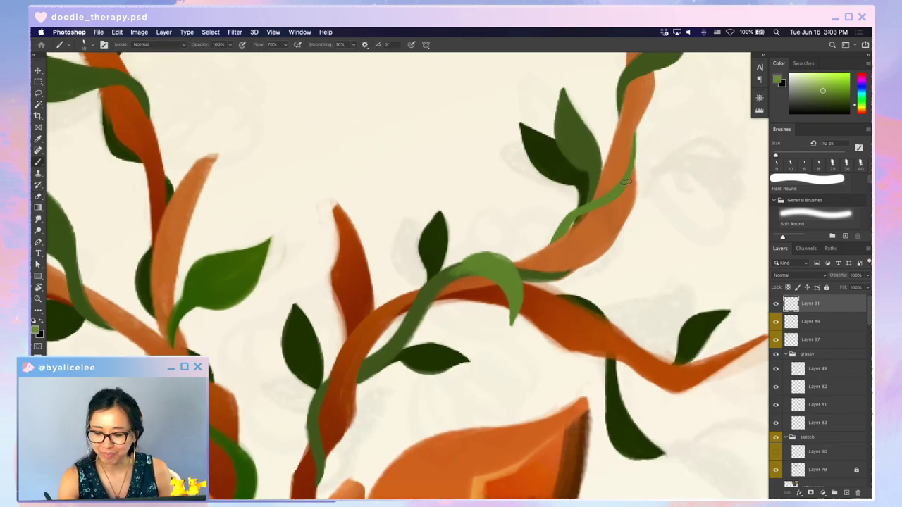
drag(626, 182, 637, 134)
mouse_move(634, 129)
mouse_down()
mouse_move(623, 180)
mouse_move(638, 162)
mouse_move(625, 181)
mouse_up()
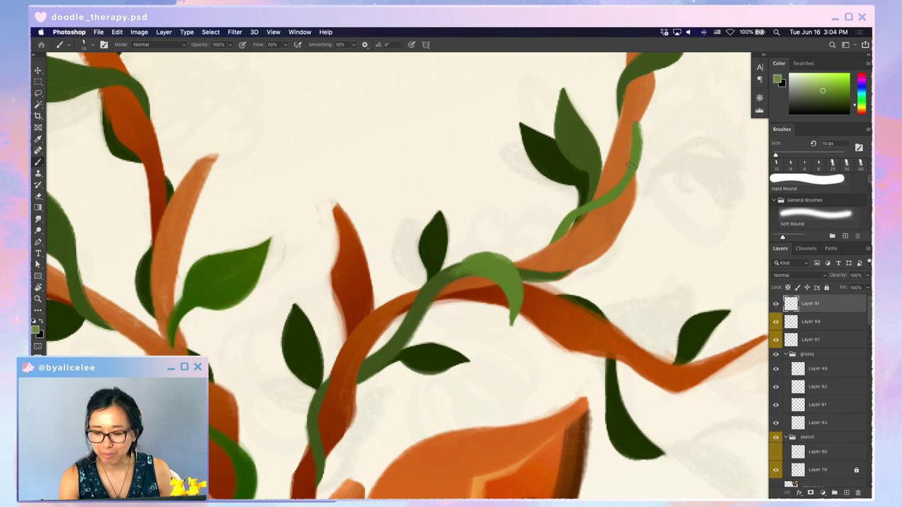
key(e)
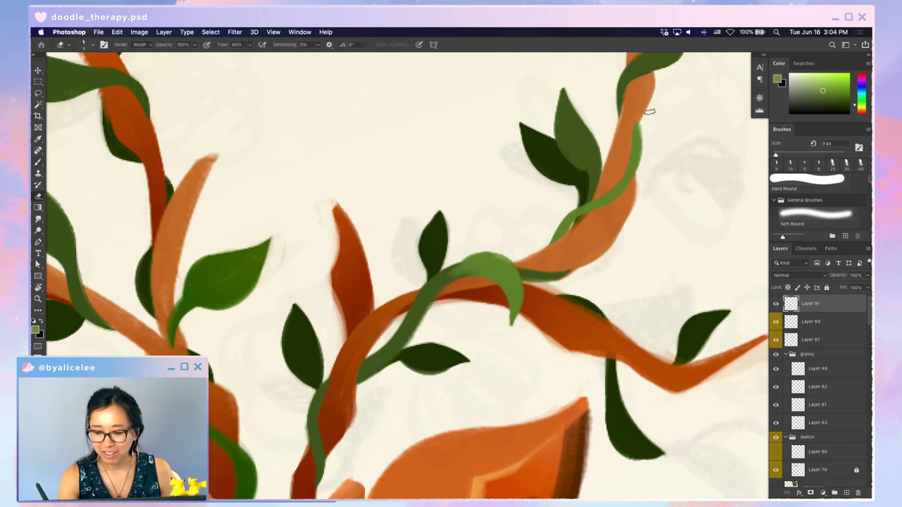
key(b)
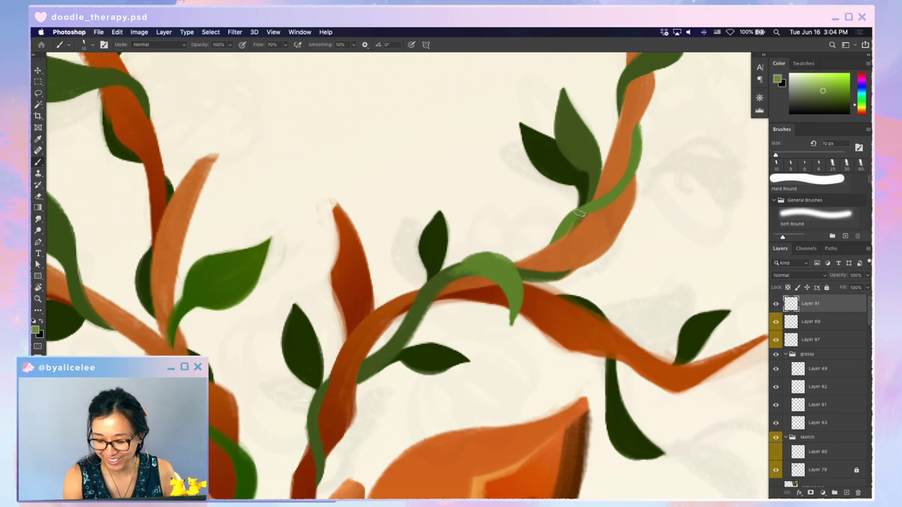
key(e)
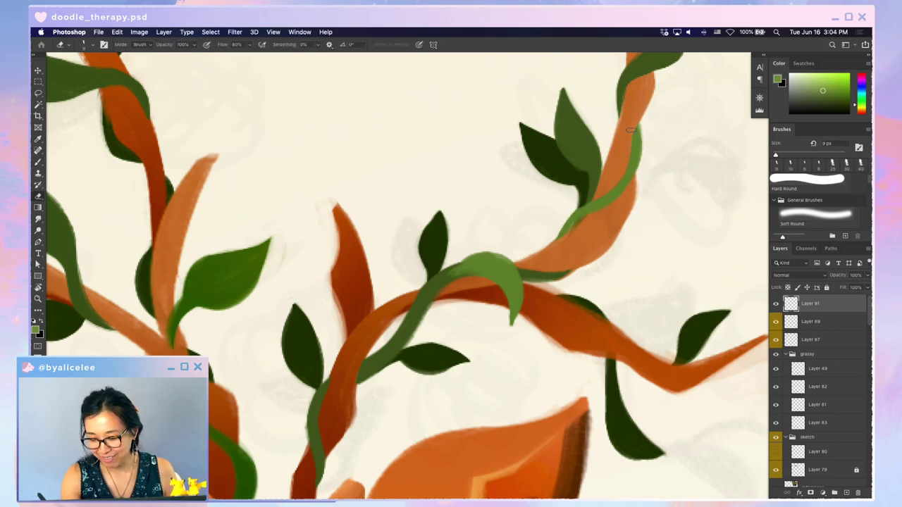
- Refine the tendril's lower end where it meets the branch below the leaf pair, alternating Brush and Eraser
key(super+minus)
key(super+minus)
key(super+plus)
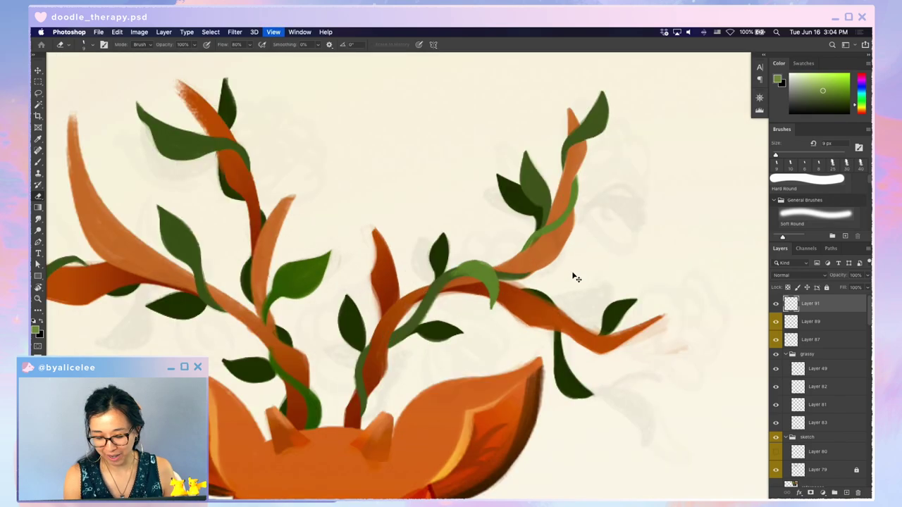
key(b)
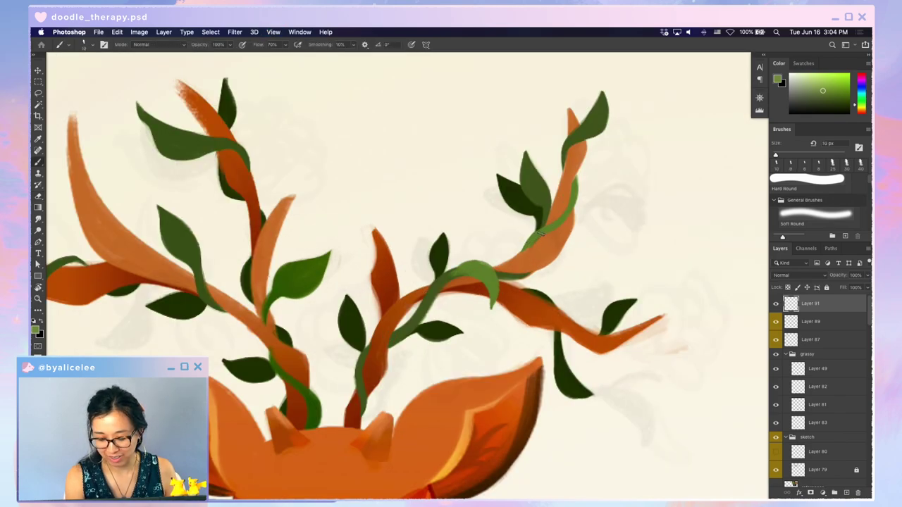
key(e)
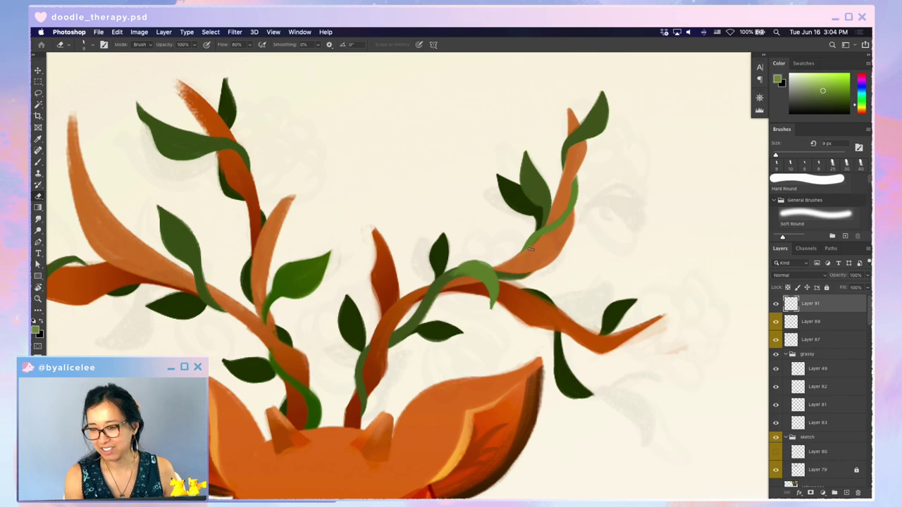
- Touch up the light tendril's lower end on the upper branch and the arched leaf's contour, alternating Brush and Eraser
drag(604, 292, 588, 248)
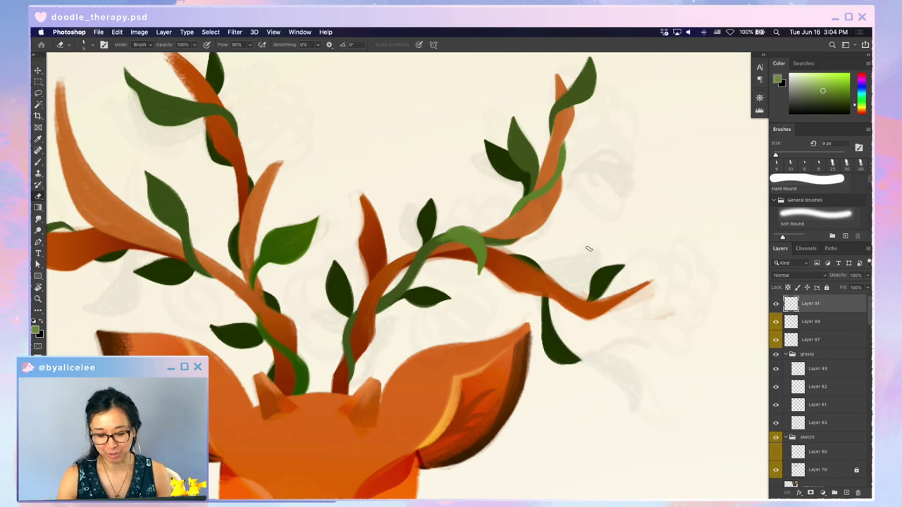
key(b)
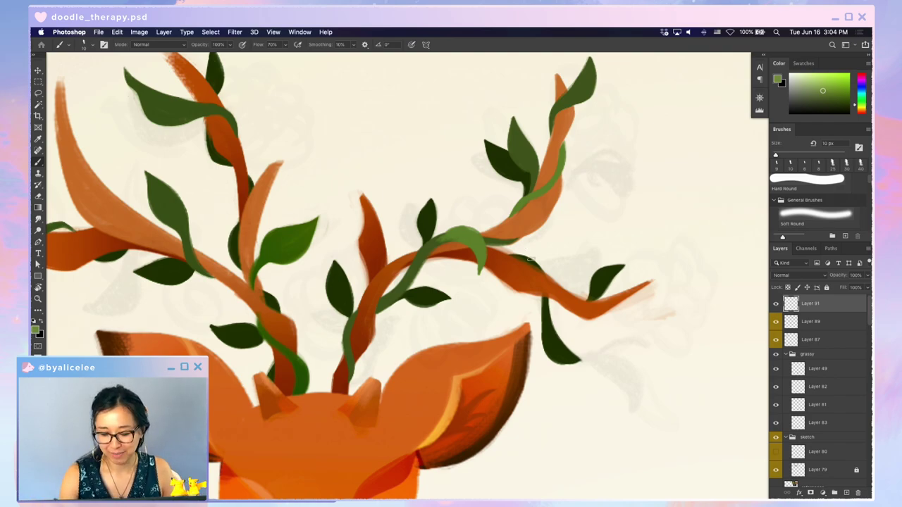
key(e)
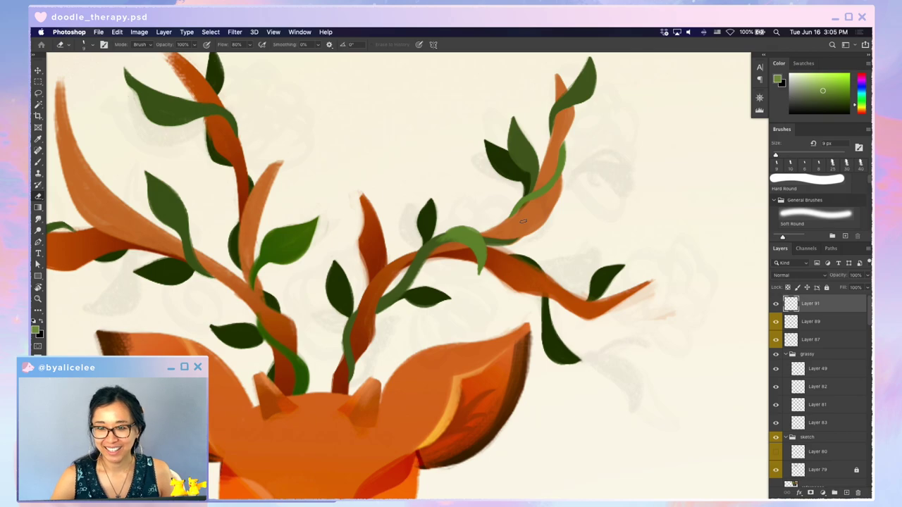
key(super+plus)
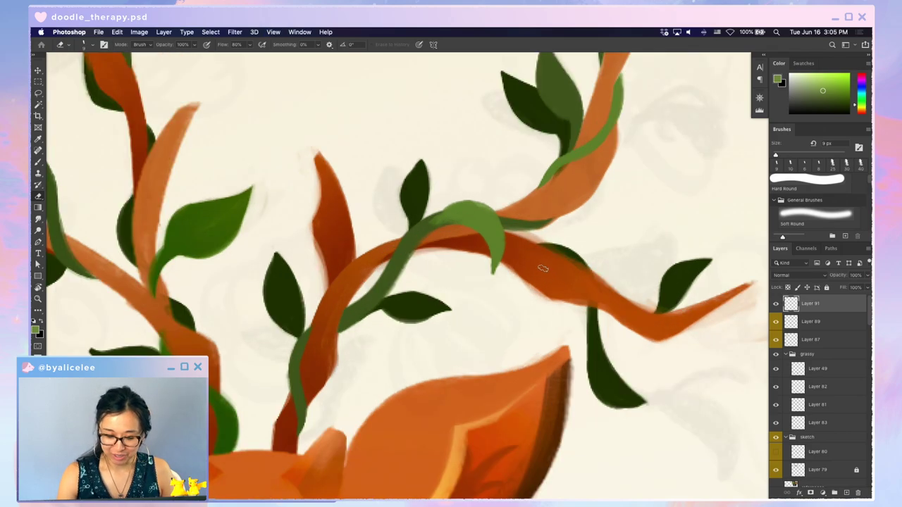
key(b)
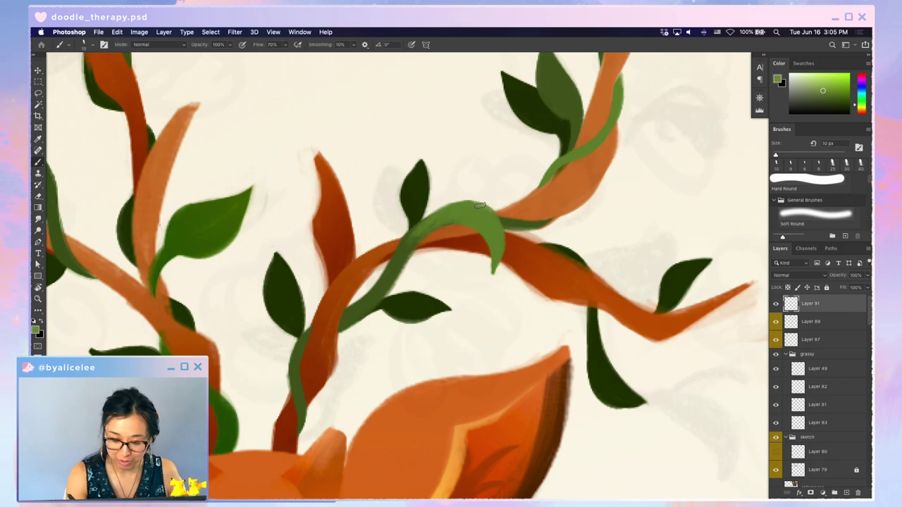
- Paint a small light green leaf beside the antler's short inner prong and tidy its edges
key(super+minus)
key(super+minus)
key(super+minus)
key(super+plus)
key(super+plus)
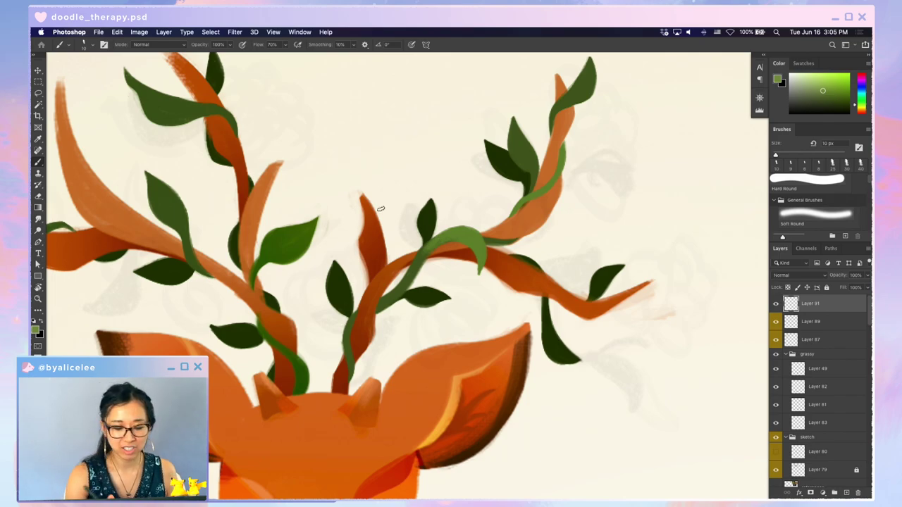
mouse_move(381, 243)
mouse_down()
mouse_move(391, 192)
mouse_move(381, 217)
mouse_up()
key(e)
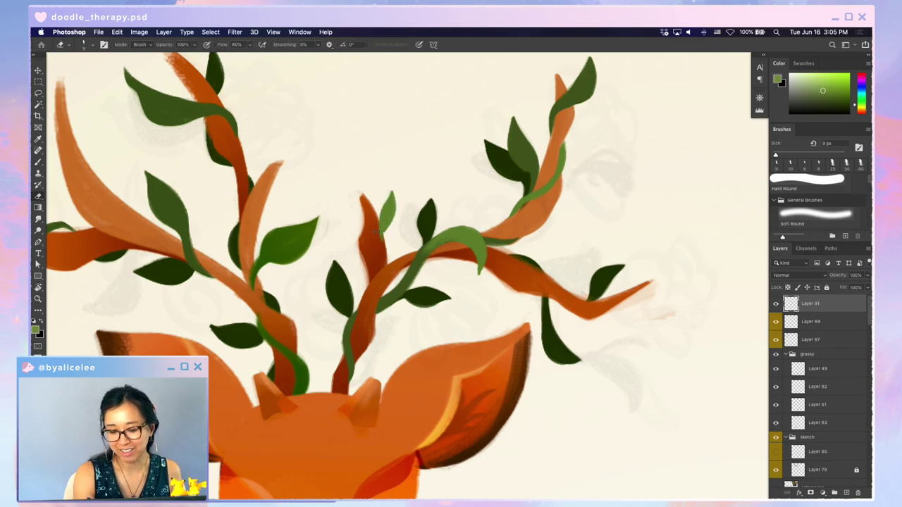
- Isolate the new small leaf with the Magic Wand, rotate it slightly outward and shift it a little away from the prong
key(w)
click(391, 210)
key(super+t)
drag(397, 177, 405, 180)
key(Return)
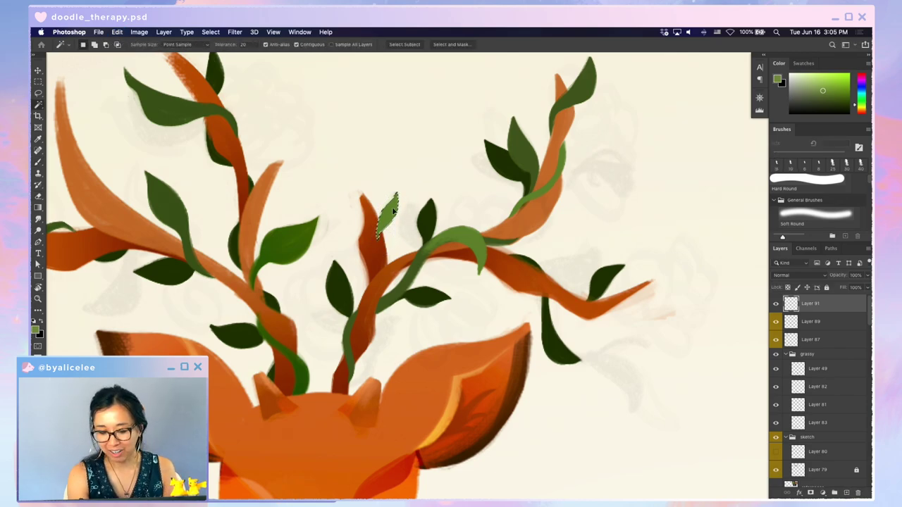
key(super+d)
key(v)
drag(391, 211, 394, 217)
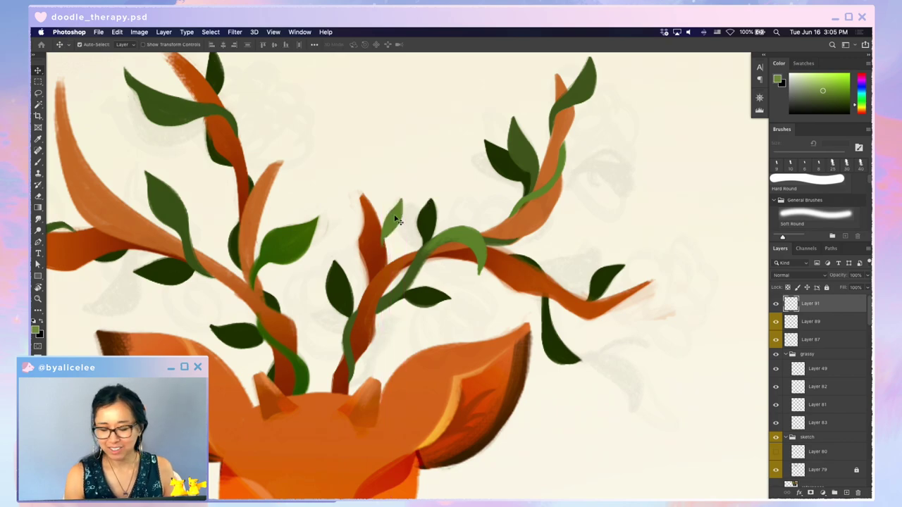
- Sharpen the small leaf's tip and paint a thin curved stem down the prong, trimming it with the Eraser
key(e)
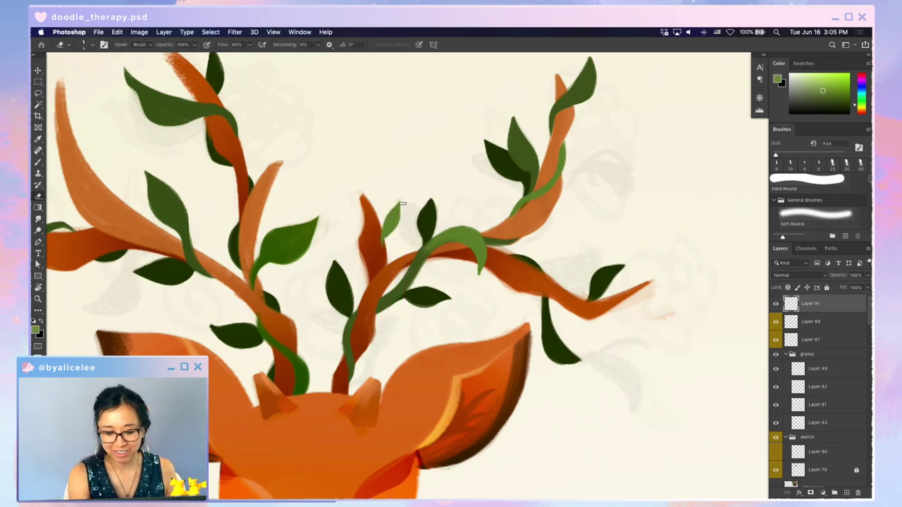
key(b)
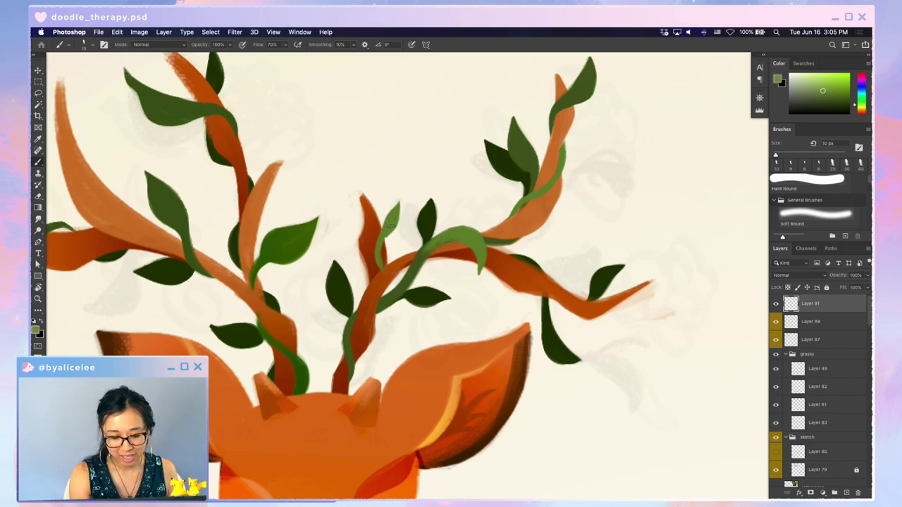
key(e)
drag(380, 242, 383, 261)
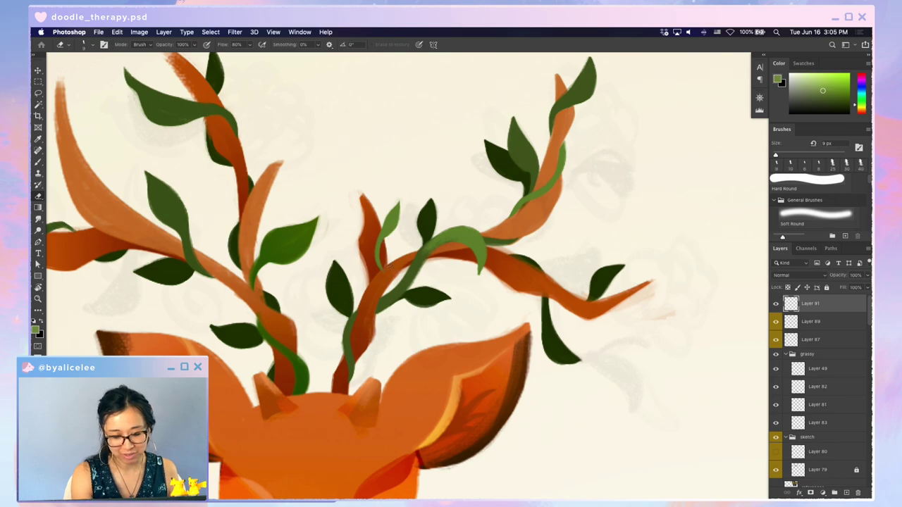
- Broaden the outer side of the small light leaf with the Brush and clean up its tip with the Eraser
key(super+minus)
key(super+minus)
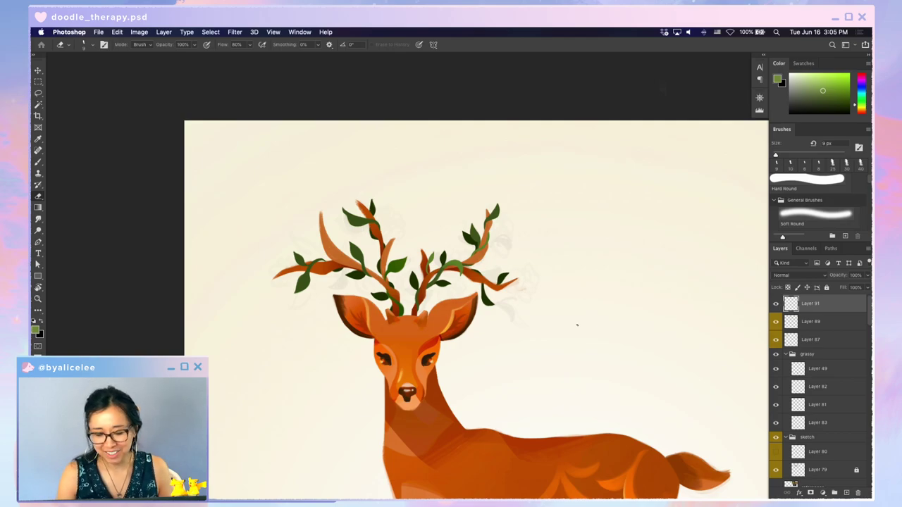
key(super+plus)
key(super+plus)
key(super+plus)
key(b)
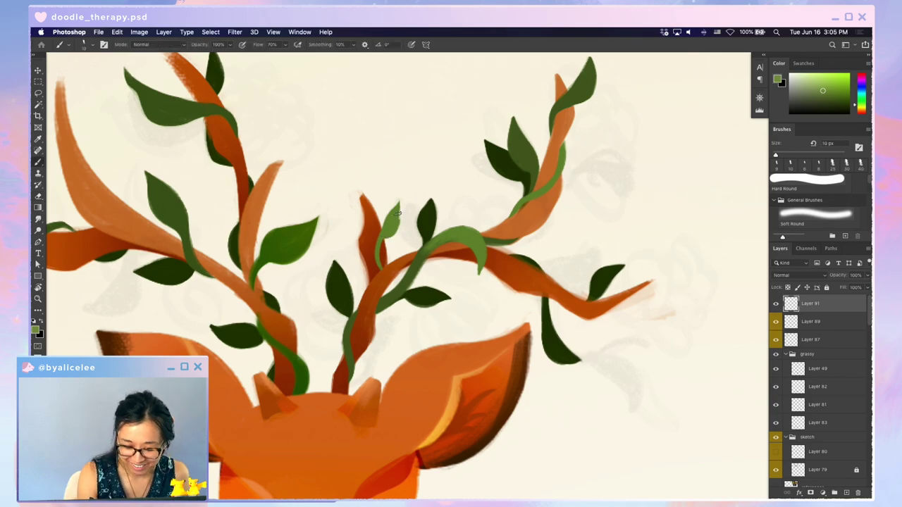
drag(399, 205, 387, 239)
drag(399, 213, 387, 241)
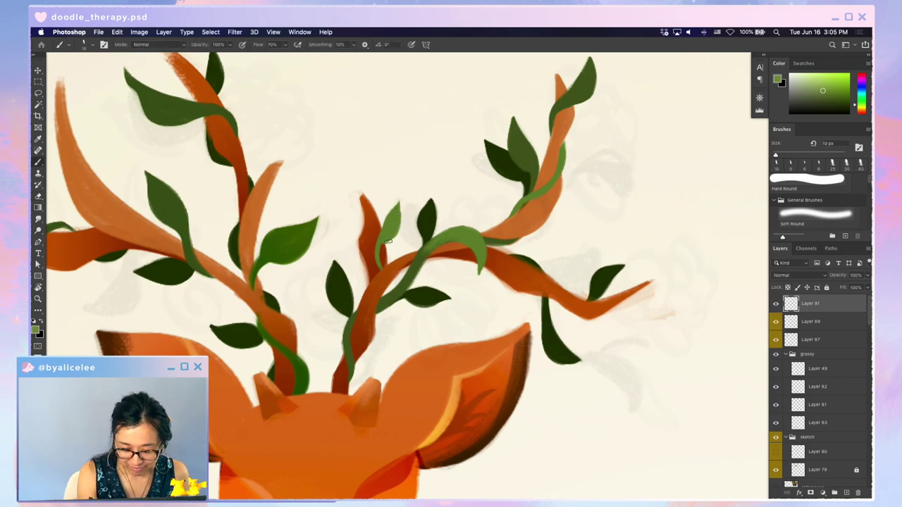
key(e)
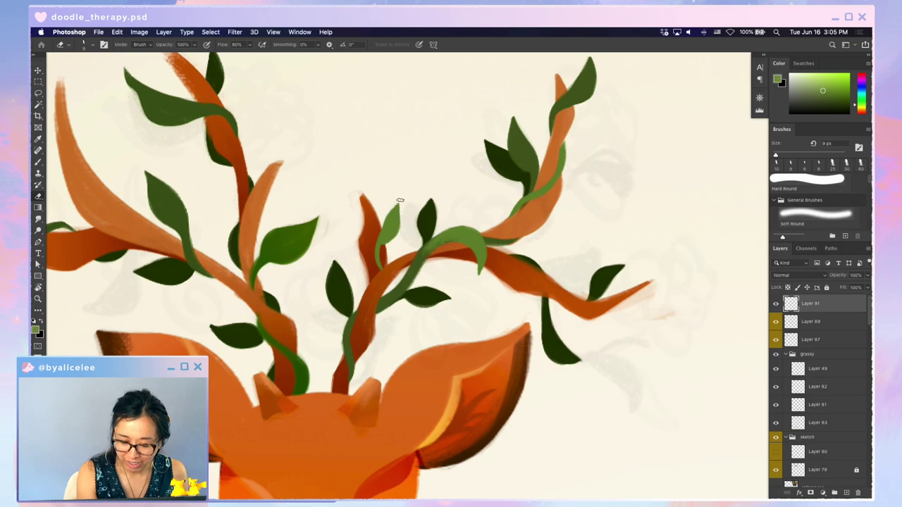
- Paint extra thickness onto the crest of the light arched leaf with the canvas rotated, redoing the unsatisfactory stroke, and restore the canvas orientation
key(super+minus)
key(super+minus)
key(super+minus)
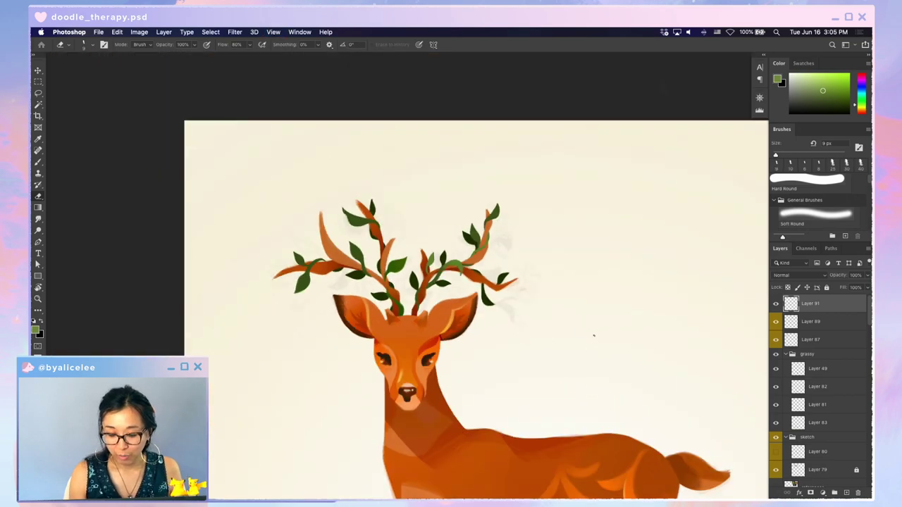
key(super+plus)
key(super+plus)
key(super+plus)
key(r)
drag(521, 349, 589, 210)
key(b)
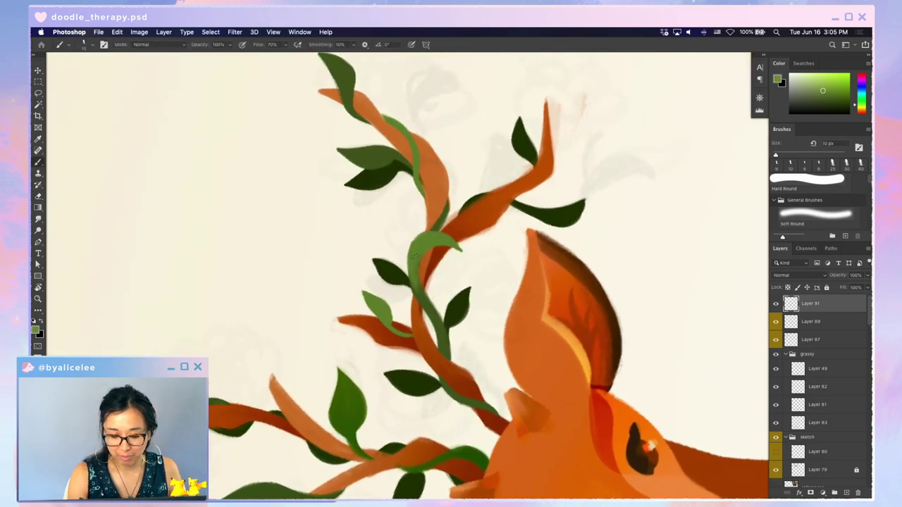
mouse_move(414, 248)
mouse_down()
mouse_move(413, 288)
mouse_move(412, 238)
mouse_move(405, 263)
mouse_up()
key(super+z)
key(super+z)
mouse_move(421, 236)
mouse_down()
mouse_move(407, 245)
mouse_move(417, 241)
mouse_up()
key(Escape)
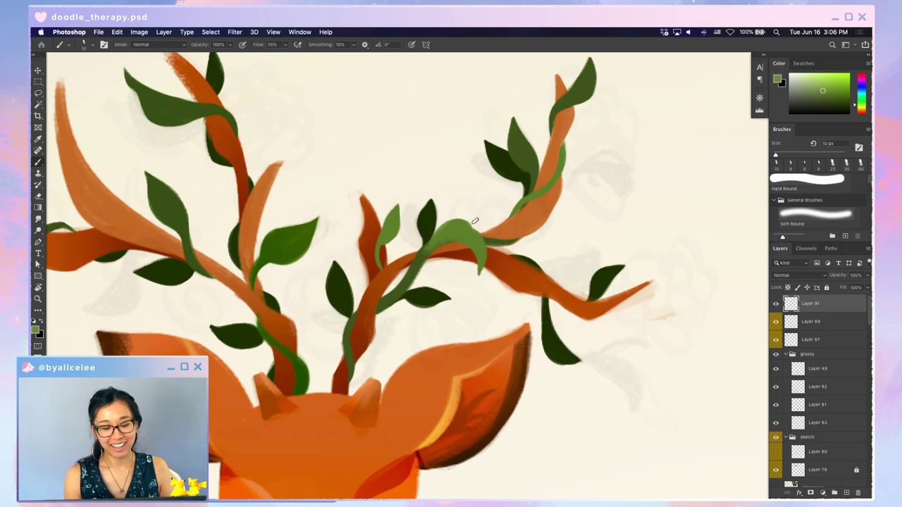
- Refine the arched leaf's hanging tip and outer curve with the Eraser and Brush
key(super+plus)
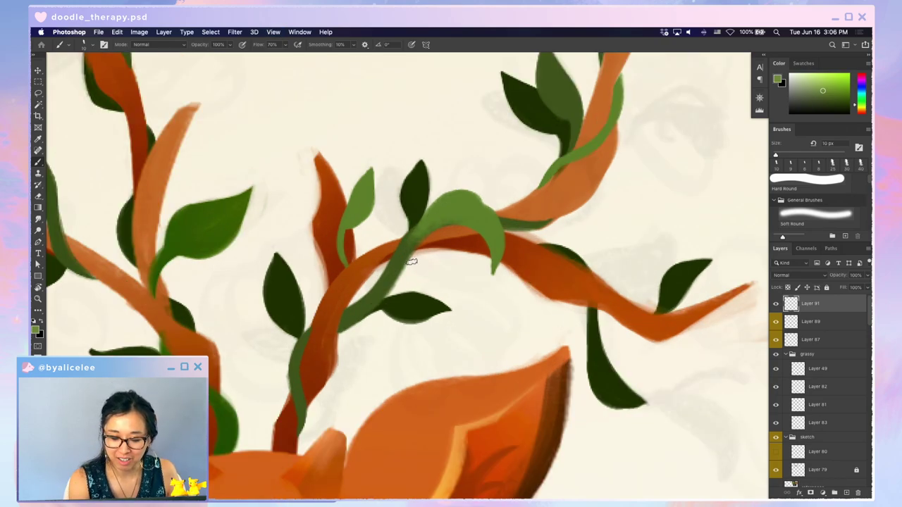
key(e)
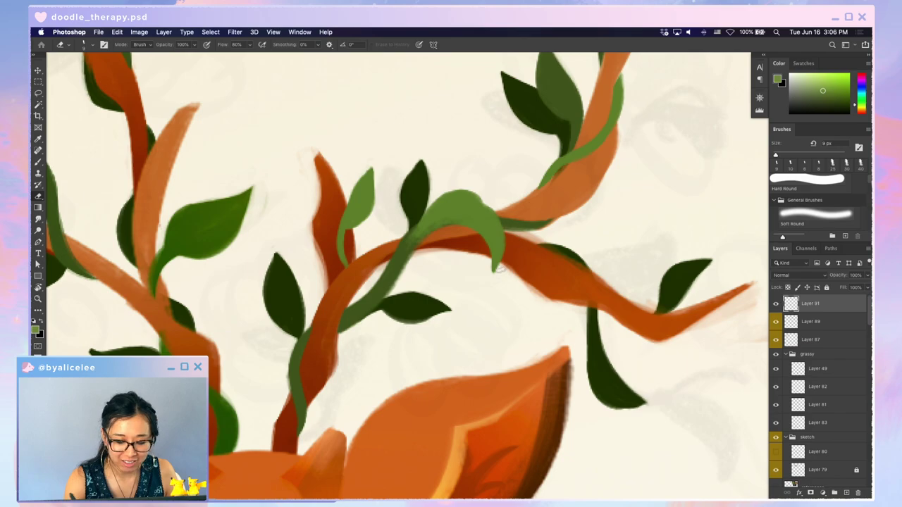
key(b)
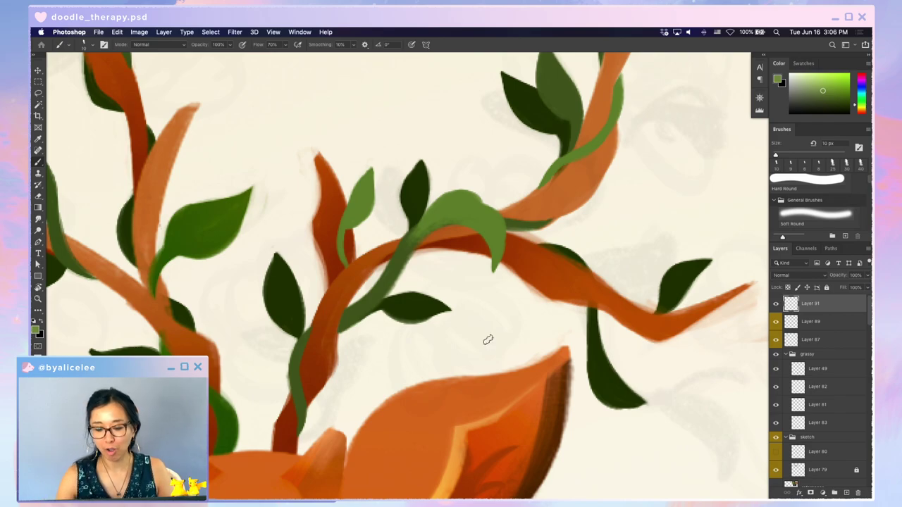
key(super+minus)
key(super+minus)
key(super+minus)
key(super+minus)
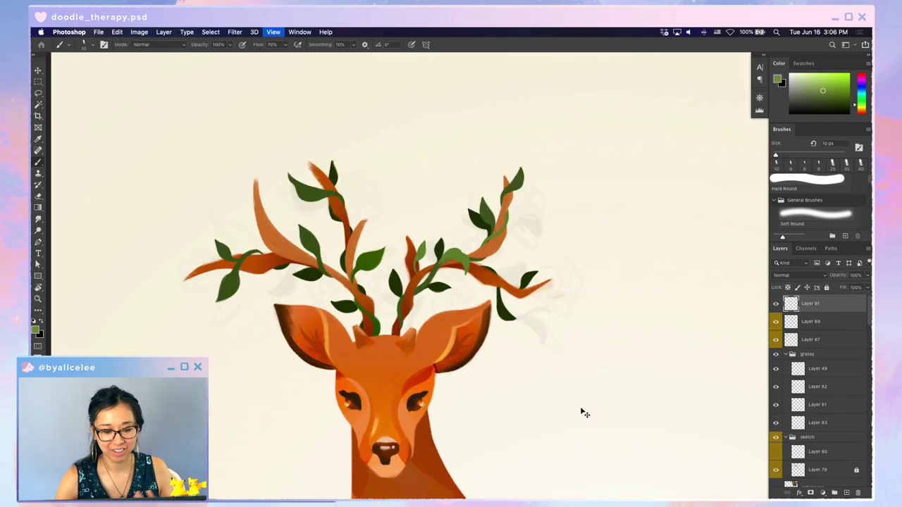
- Smooth the light tendril on the upper branch, reshaping its lower end and outer edge with the Eraser and Brush
key(super+equal)
key(super+equal)
key(super+equal)
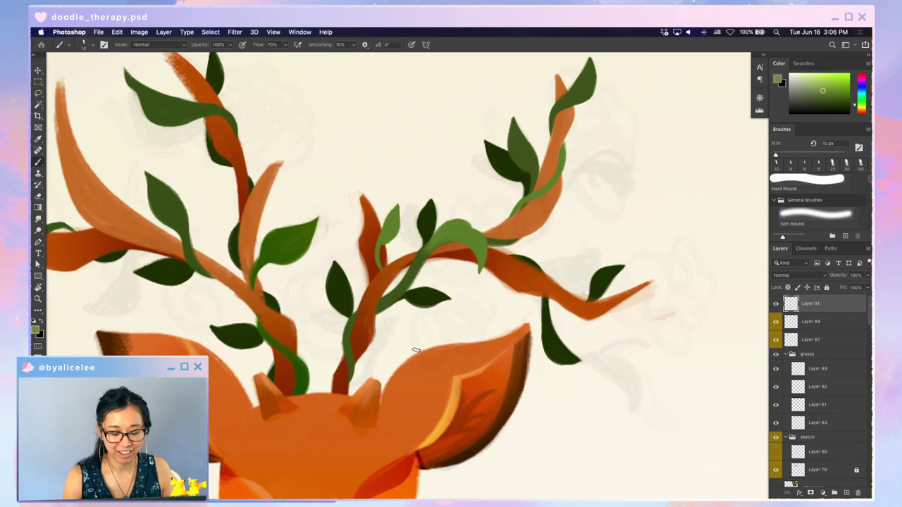
key(super+minus)
key(super+minus)
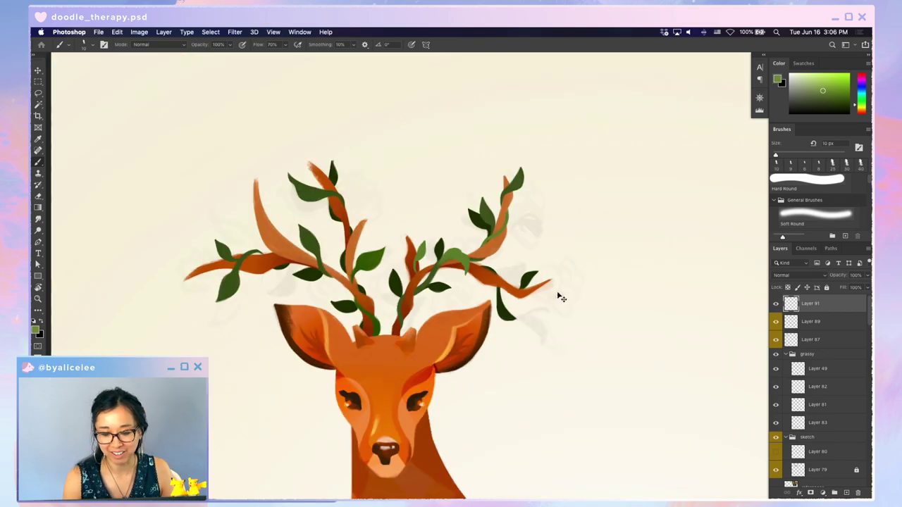
key(super+equal)
key(super+equal)
key(v)
drag(553, 183, 550, 187)
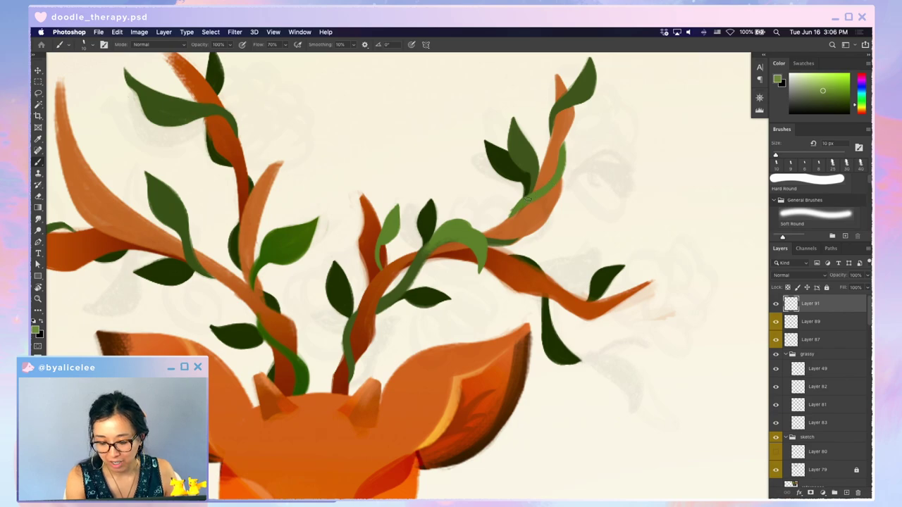
key(e)
drag(522, 194, 511, 214)
key(b)
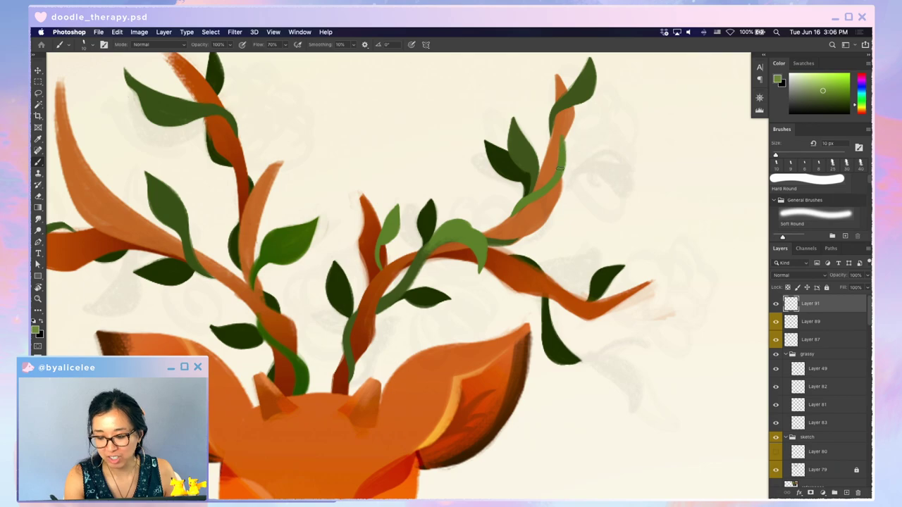
key(e)
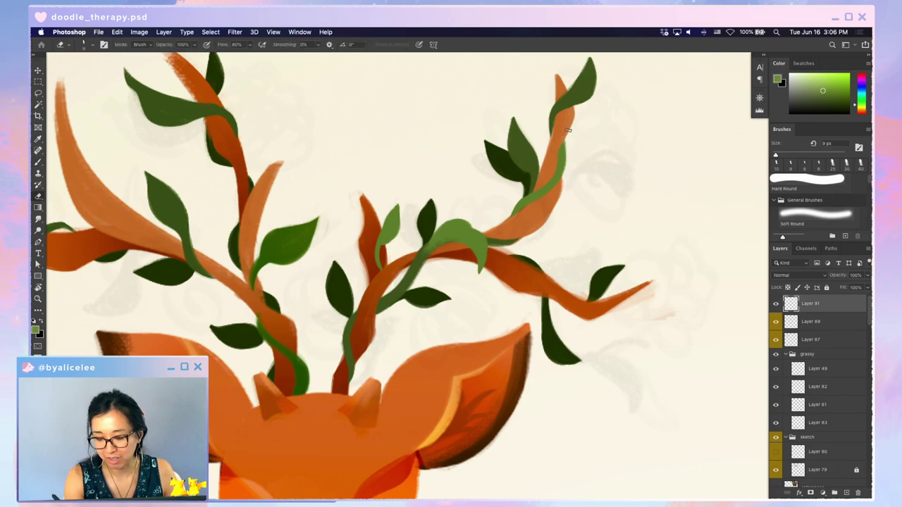
- Examine the antler foliage against the whole deer and in close-up, checking which layers hold the branch and the light vine
key(super+minus)
key(super+minus)
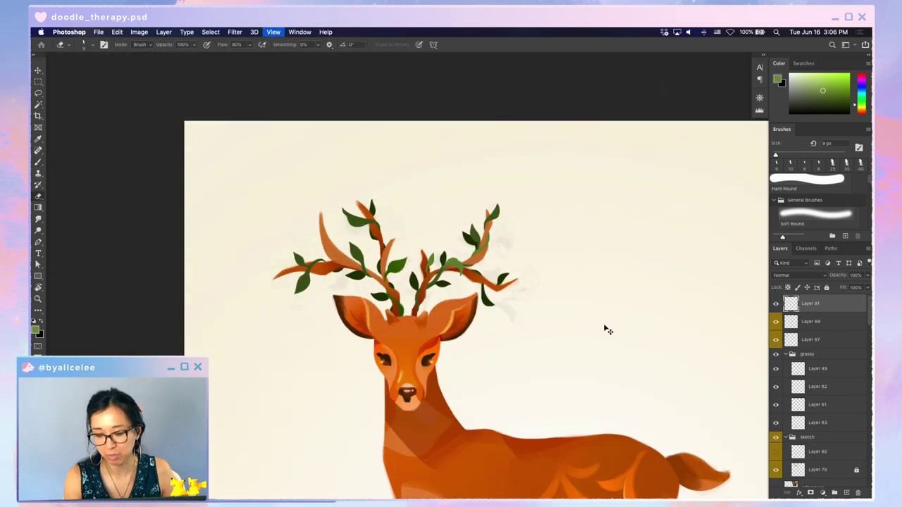
key(super+equal)
key(super+equal)
key(super+minus)
key(super+minus)
key(v)
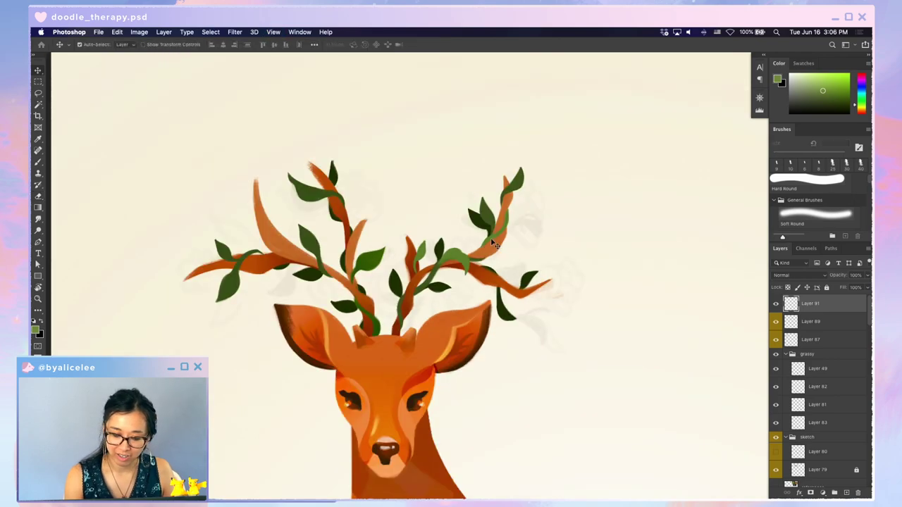
click(495, 239)
key(super+minus)
key(super+minus)
key(super+equal)
key(super+equal)
key(super+equal)
key(super+equal)
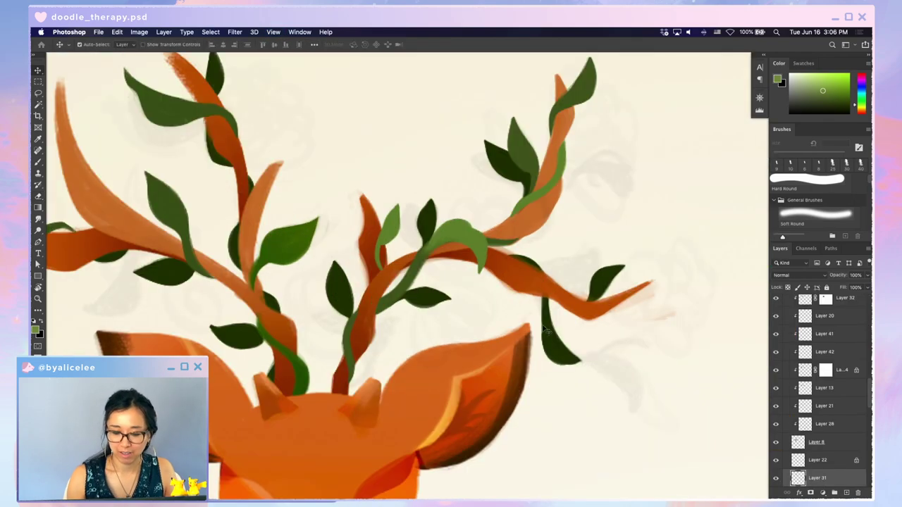
click(480, 243)
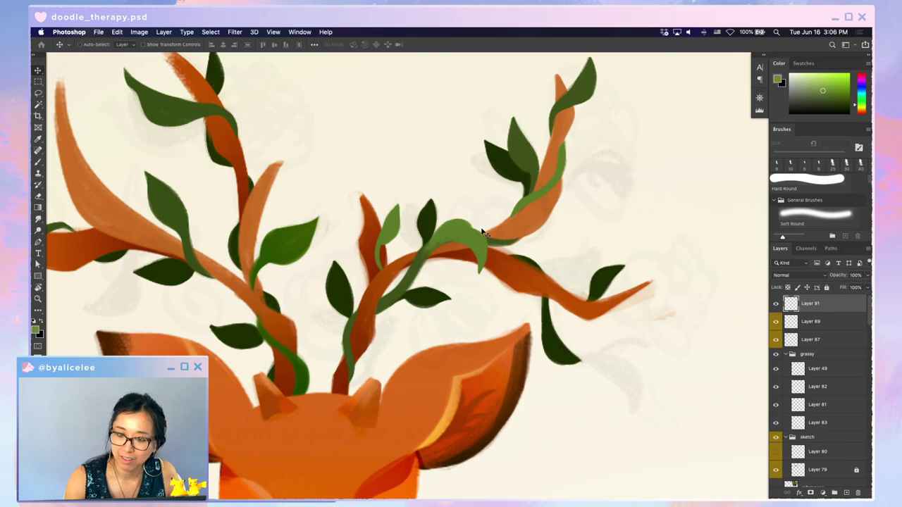
key(b)
mouse_move(541, 297)
mouse_down()
mouse_move(508, 326)
mouse_move(535, 326)
mouse_up()
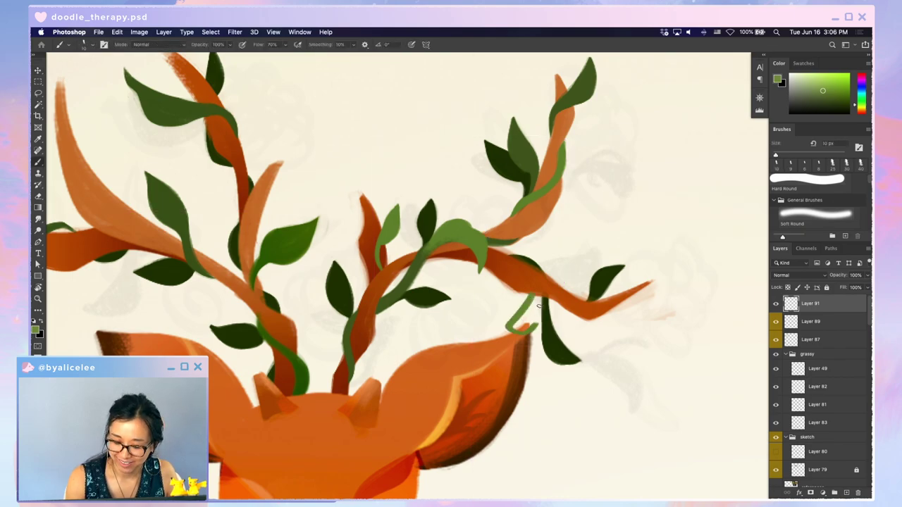
key(ctrl+z)
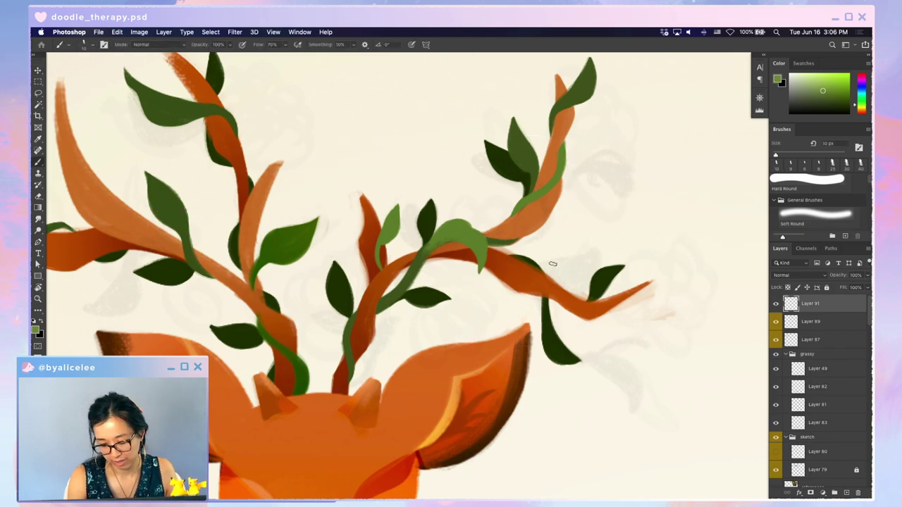
- Pick the layer holding the dark leaf that hangs below the outer branch and add a new layer
key(v)
click(558, 351)
key(ctrl+shift+n)
key(Return)
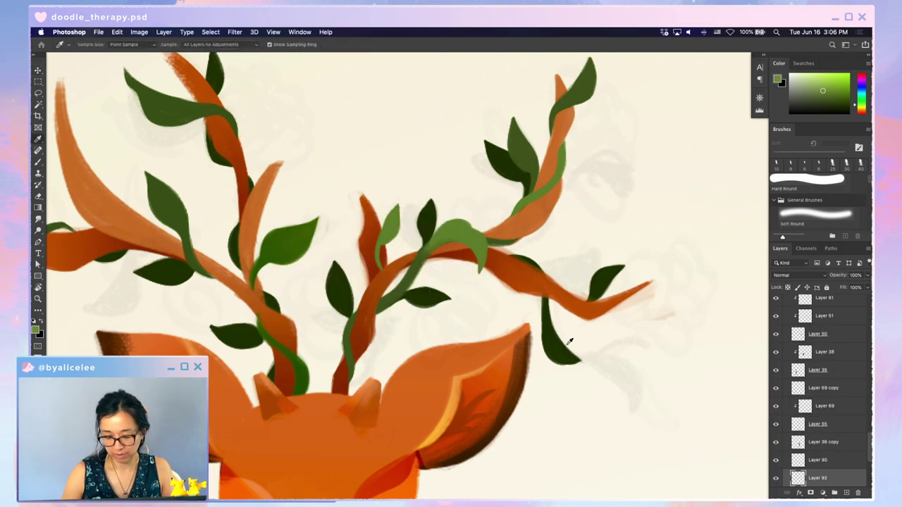
- Sample a brighter green and block in a small pointed leaf beside the dark leaf hanging below the outer branch
key(i)
click(416, 267)
key(b)
mouse_move(533, 293)
mouse_down()
mouse_move(513, 321)
mouse_move(517, 338)
mouse_move(535, 293)
mouse_move(510, 330)
mouse_move(544, 307)
mouse_move(538, 331)
mouse_up()
key(ctrl+z)
mouse_move(531, 300)
mouse_down()
mouse_move(511, 323)
mouse_move(520, 315)
mouse_up()
- Smooth the new leaf's edges and taper its tip with the Eraser and Brush
key(r)
mouse_move(579, 322)
mouse_down()
mouse_move(506, 409)
mouse_move(380, 391)
mouse_up()
key(e)
drag(398, 320, 385, 347)
mouse_move(387, 355)
mouse_down()
mouse_move(393, 314)
mouse_move(386, 370)
mouse_up()
mouse_move(386, 371)
mouse_down()
mouse_move(377, 336)
mouse_move(377, 354)
mouse_up()
key(b)
mouse_move(395, 318)
mouse_down()
mouse_move(389, 350)
mouse_move(410, 353)
mouse_move(411, 368)
mouse_up()
mouse_move(396, 316)
mouse_down()
mouse_move(400, 364)
mouse_move(395, 318)
mouse_move(414, 339)
mouse_up()
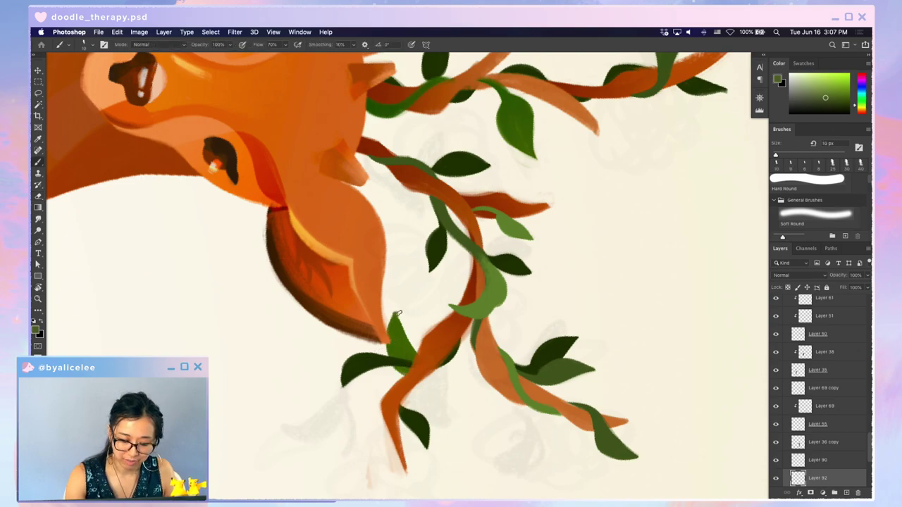
key(Escape)
key(e)
drag(521, 306, 468, 335)
key(r)
key(e)
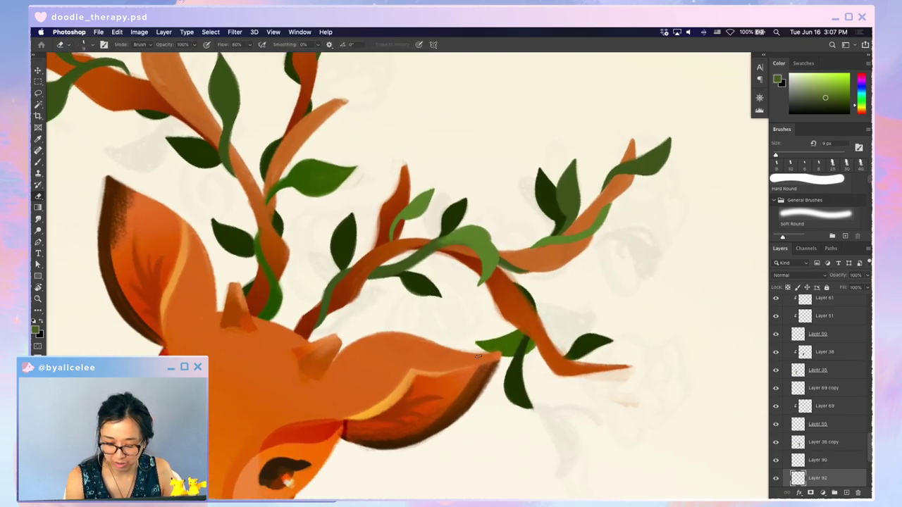
- Paint a thin green stem running over the branch's outer edge to join the new leaf
key(Escape)
key(b)
drag(538, 263, 558, 283)
key(e)
key(super+z)
key(b)
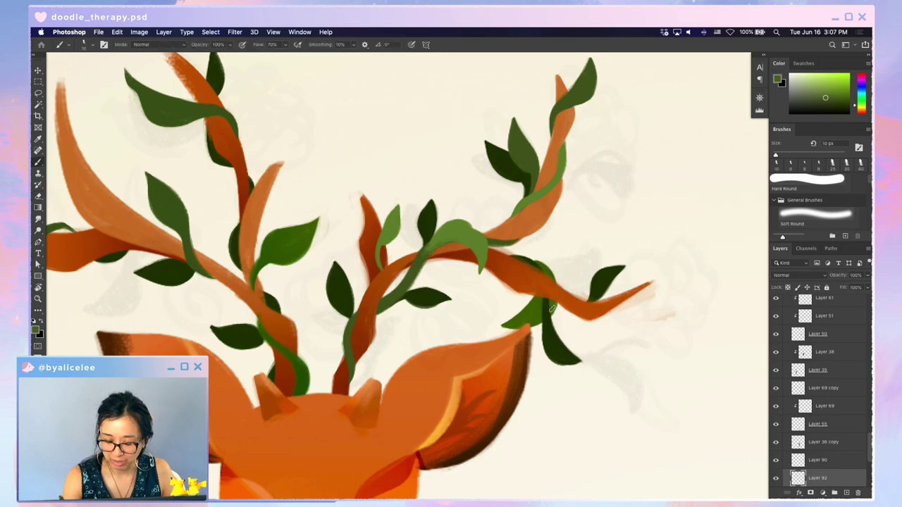
- Examine the new hanging leaf against the whole deer and in close-up
key(super+minus)
key(super+minus)
key(super+minus)
key(super+minus)
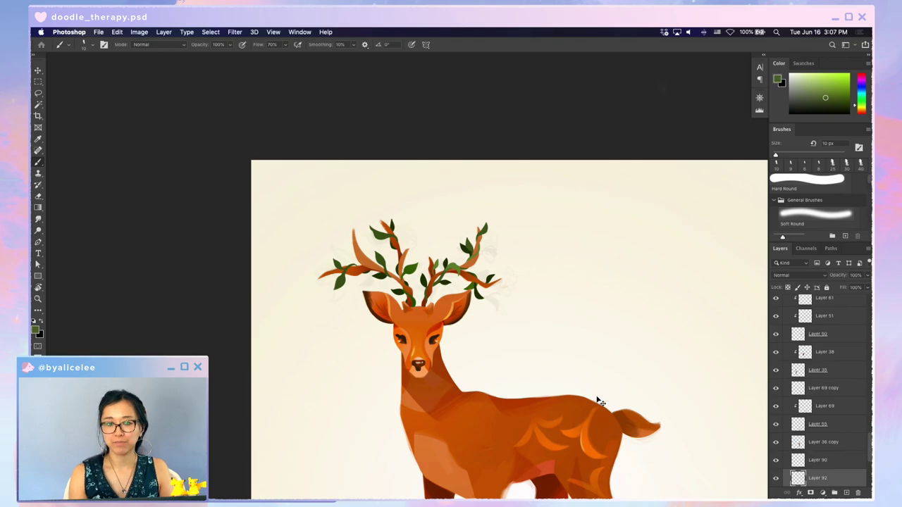
key(super+plus)
key(super+plus)
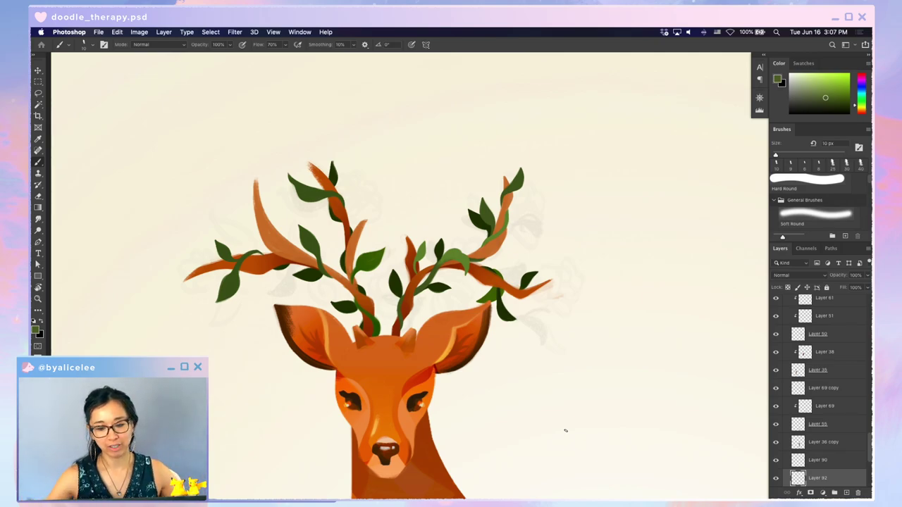
key(super+equal)
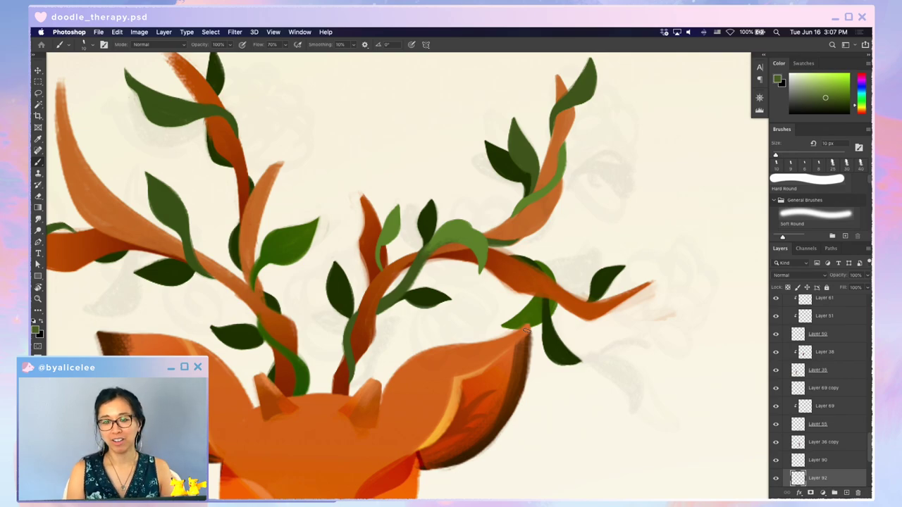
- Clean up the green stem where it crosses the dark hanging leaf, using the Eraser and Brush
key(e)
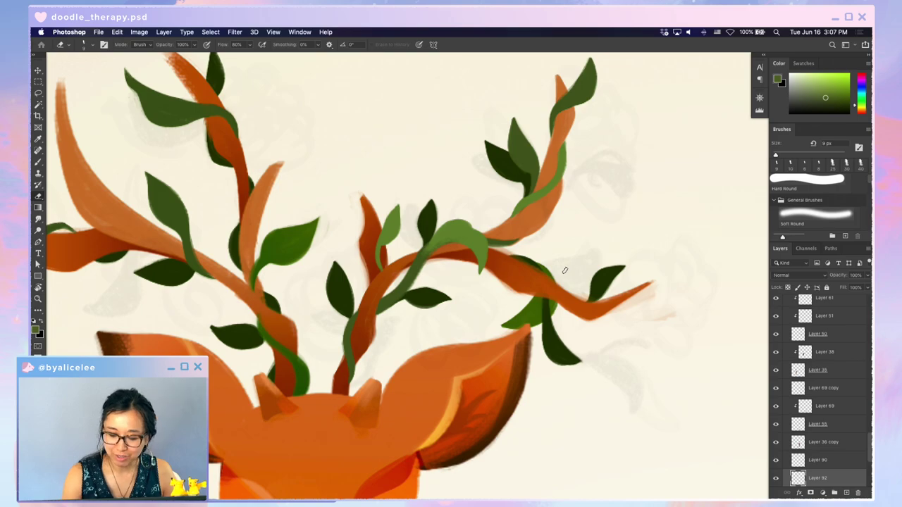
drag(558, 302, 546, 316)
key(b)
key(e)
key(b)
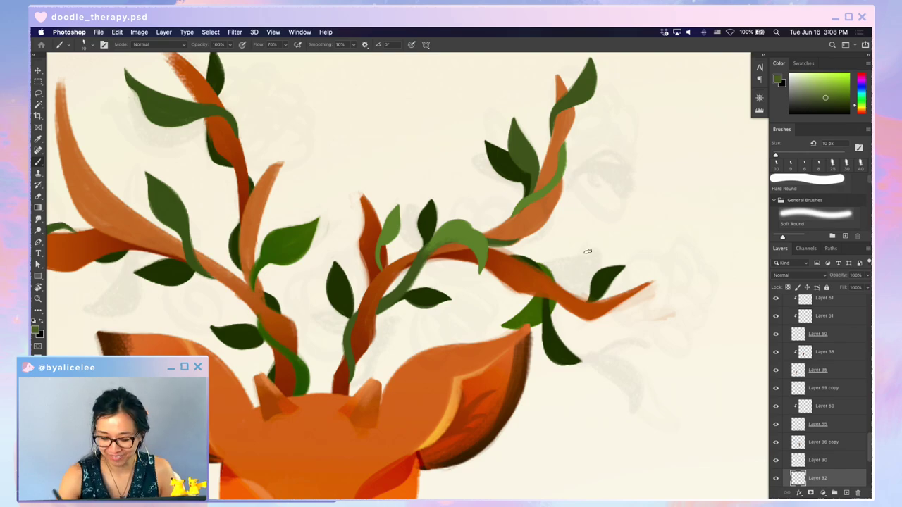
- Paint a small upright green leaf beside the dark leaf near the outer branch's tip and trim its edge
mouse_move(590, 294)
mouse_down()
mouse_move(580, 273)
mouse_move(588, 296)
mouse_up()
key(e)
mouse_move(583, 261)
mouse_down()
mouse_move(584, 301)
mouse_move(576, 286)
mouse_move(590, 278)
mouse_up()
key(b)
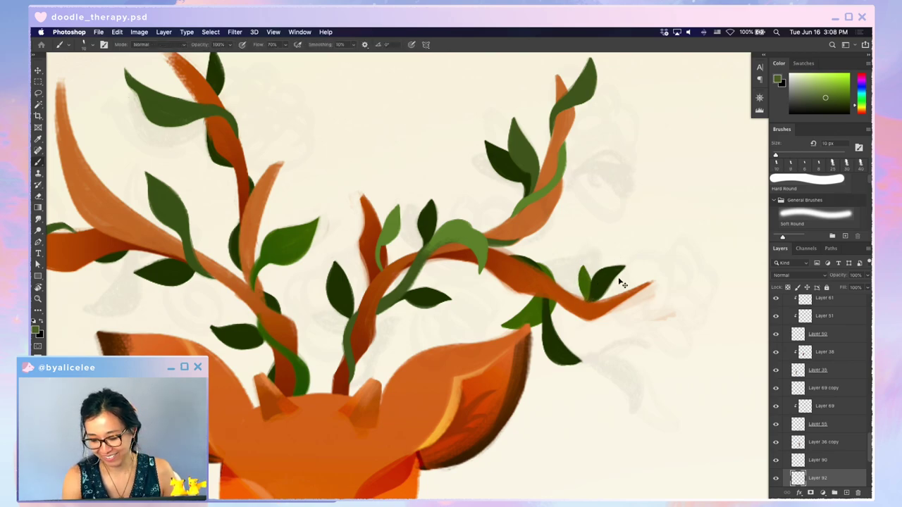
- Check the antler foliage in close-up and at full-canvas size for balance with the whole deer and background
key(super+minus)
key(super+minus)
key(super+plus)
key(super+plus)
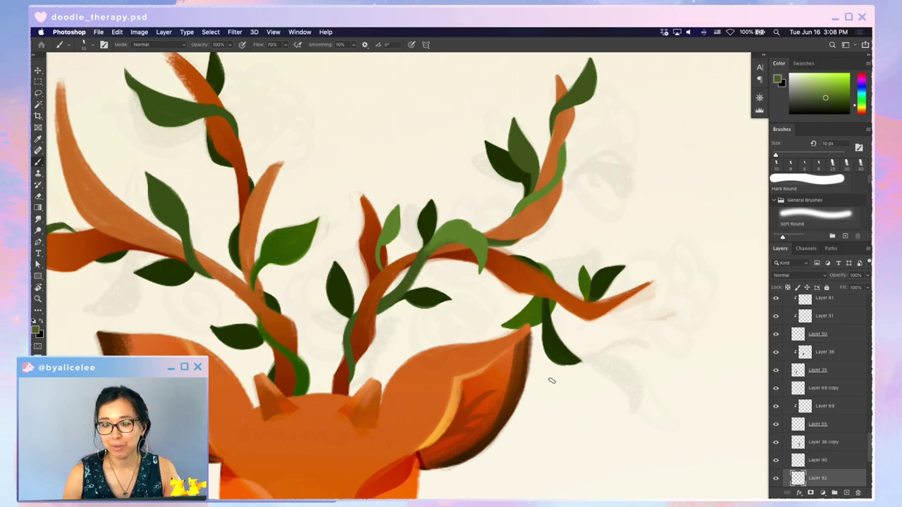
key(super+minus)
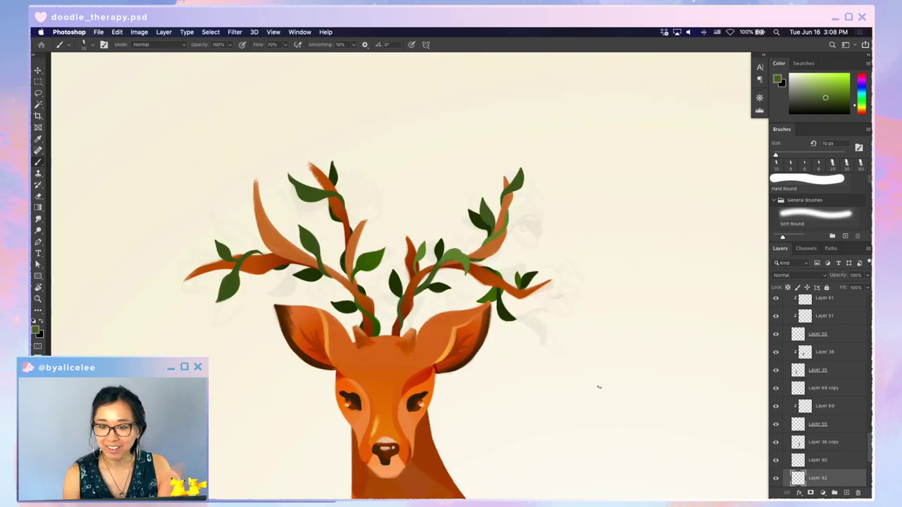
drag(604, 380, 601, 245)
key(super+minus)
drag(602, 362, 540, 307)
key(super+minus)
key(super+equal)
key(super+equal)
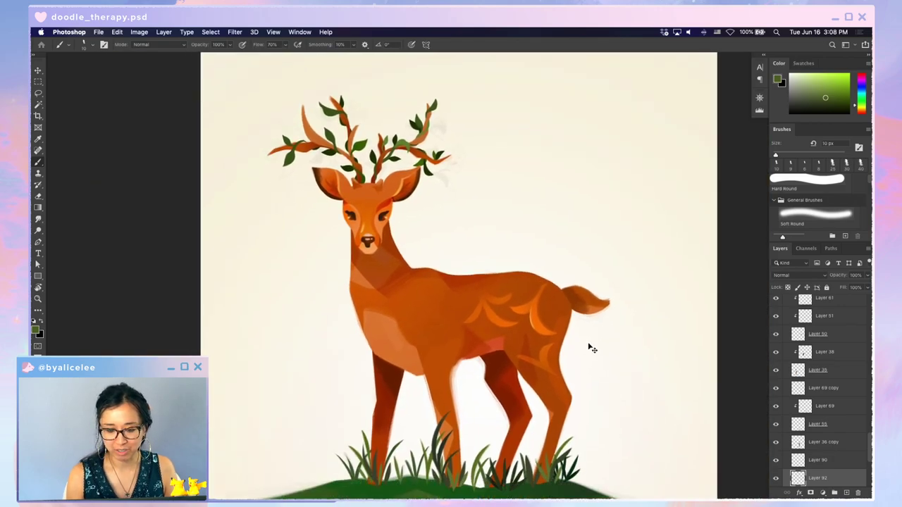
key(super+0)
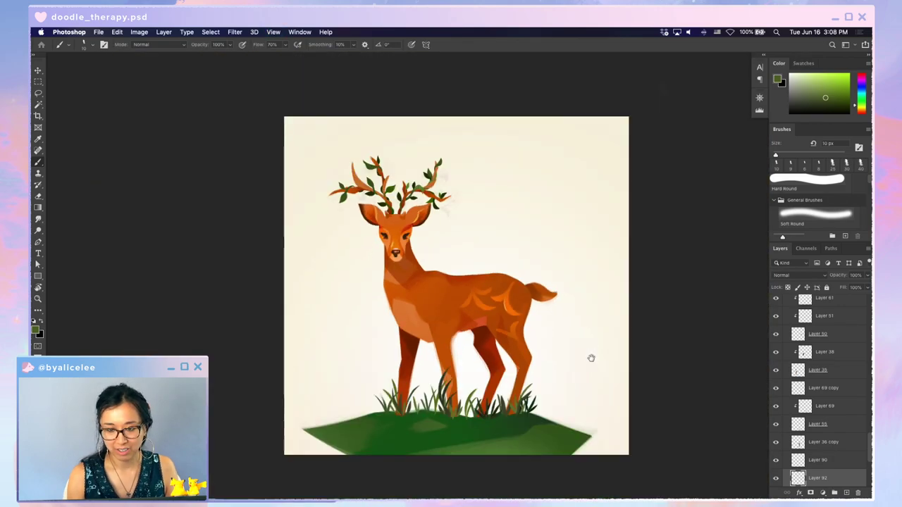
key(super+equal)
scroll(590, 358, right, 2)
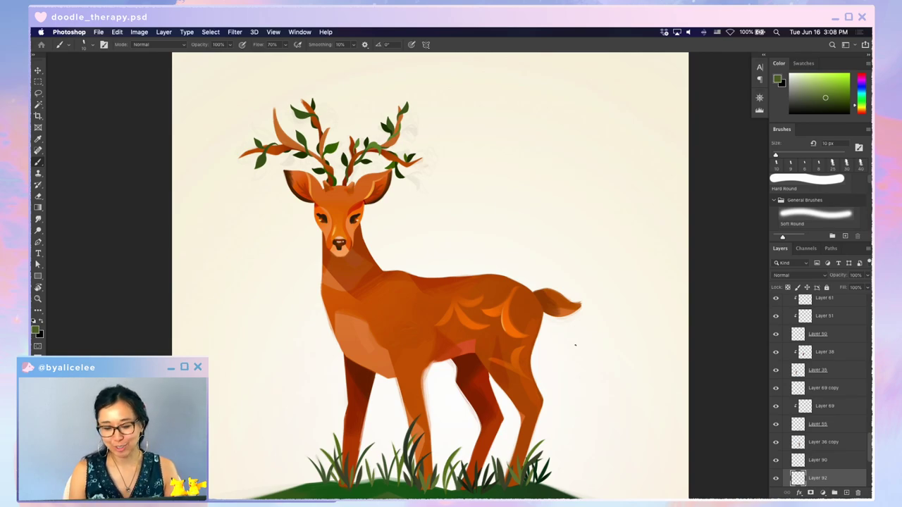
key(super+minus)
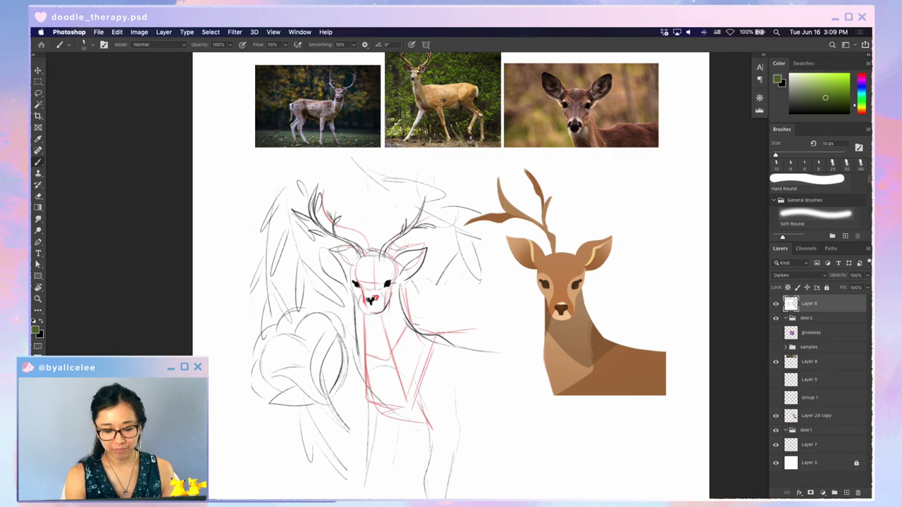
- Review the early deer sketch with its reference photos and the painted deer's antlers, face and body
key(v)
mouse_move(393, 281)
mouse_down()
mouse_move(399, 268)
mouse_move(401, 284)
mouse_up()
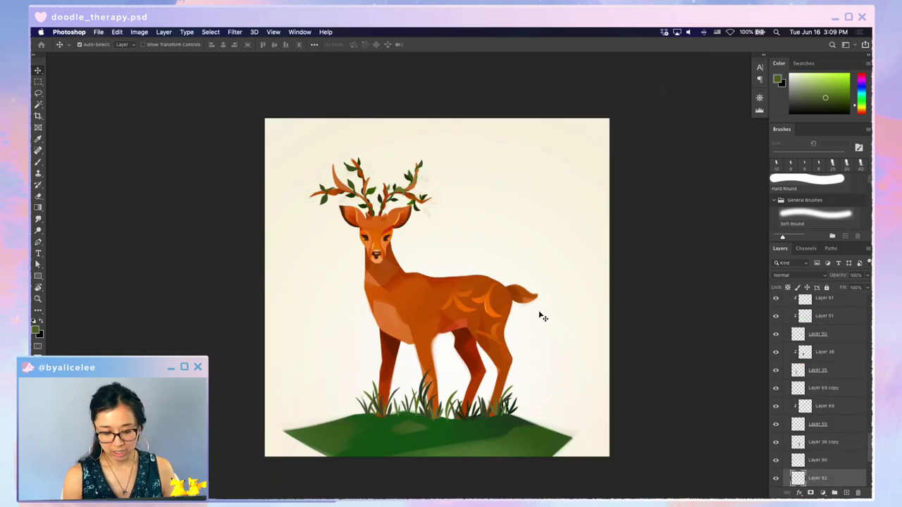
scroll(540, 314, up, 3)
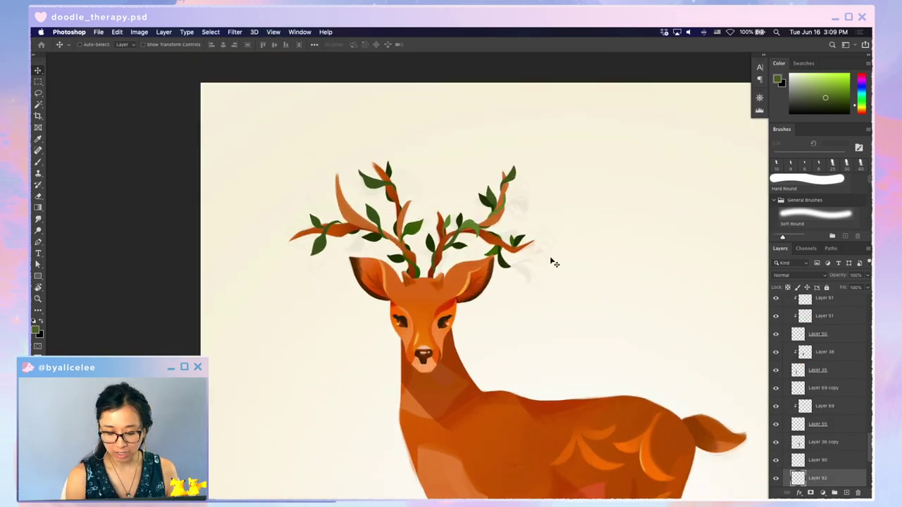
key(super+plus)
click(489, 205)
scroll(603, 181, up, 2)
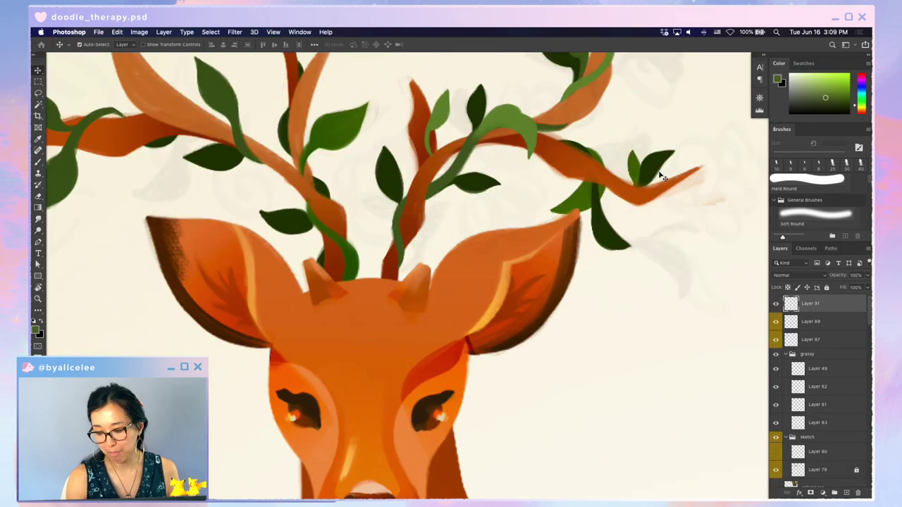
scroll(648, 231, down, 2)
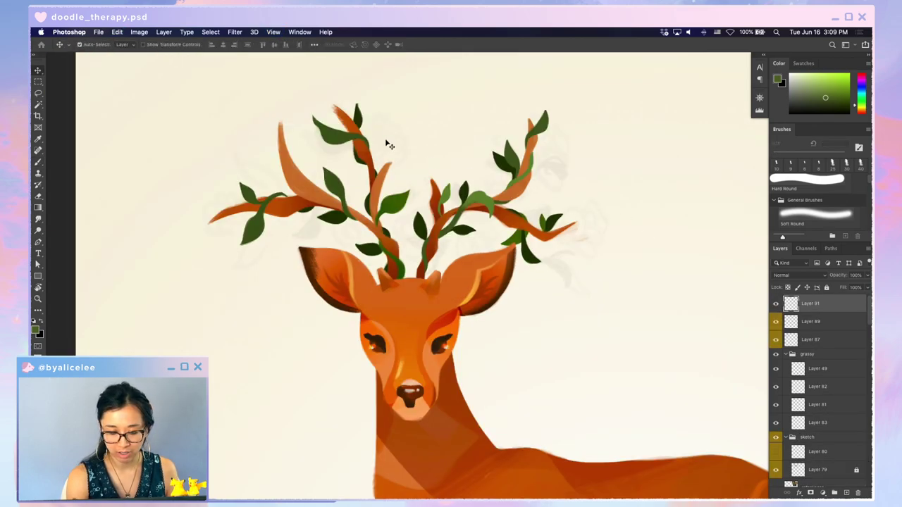
scroll(535, 282, down, 2)
drag(549, 322, 463, 160)
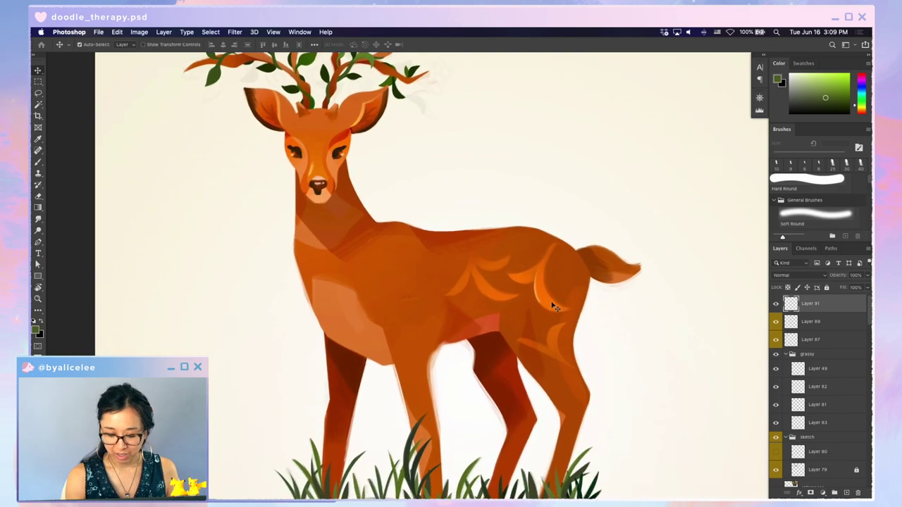
- Pick the masked layer holding the markings on the deer's haunch and add a new clipped layer above it
click(553, 302)
drag(553, 324, 545, 365)
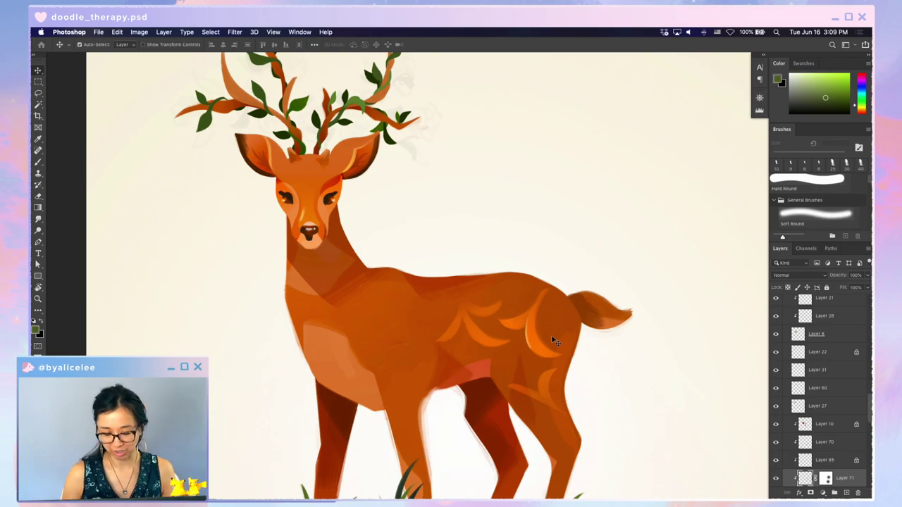
ctrl+click(555, 341)
scroll(489, 328, down, 2)
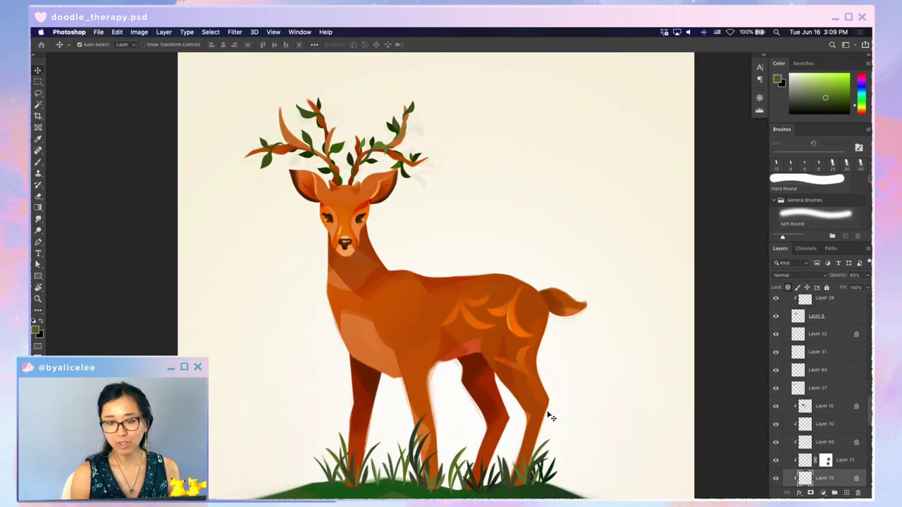
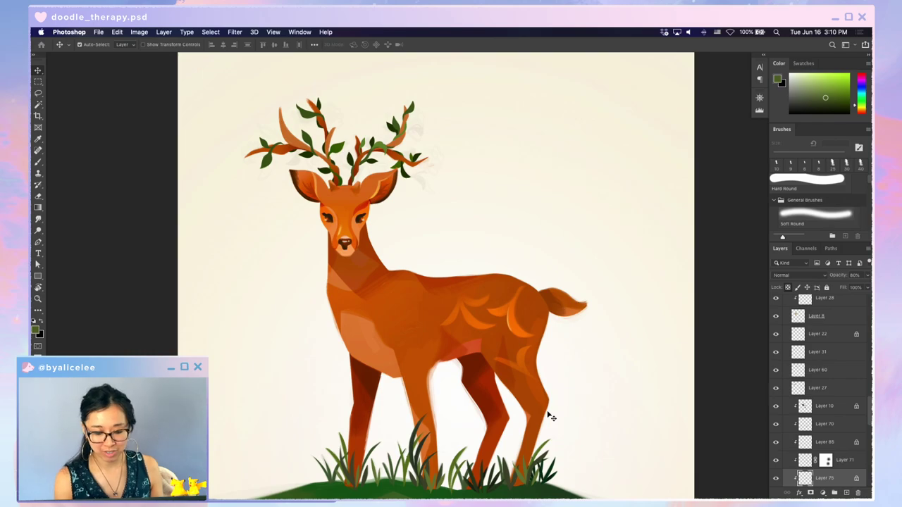
click(539, 313)
click(540, 307)
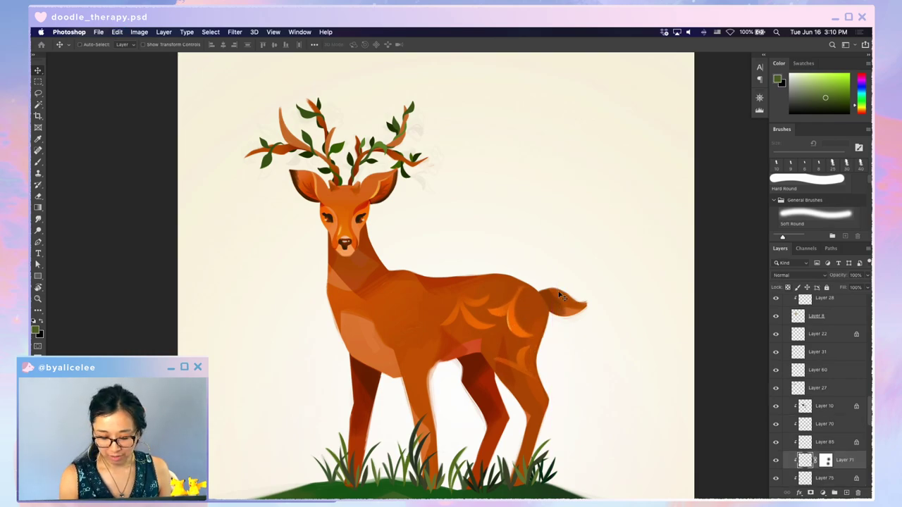
key(super+equal)
key(super+shift+n)
key(Return)
- Sample a light orange from the haunch markings and set the brush size to 30 px
key(i)
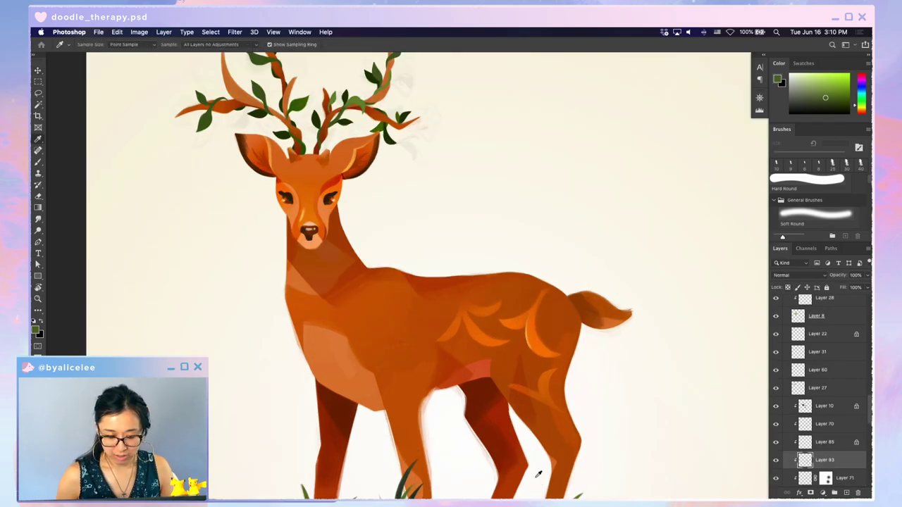
click(482, 332)
key(super+minus)
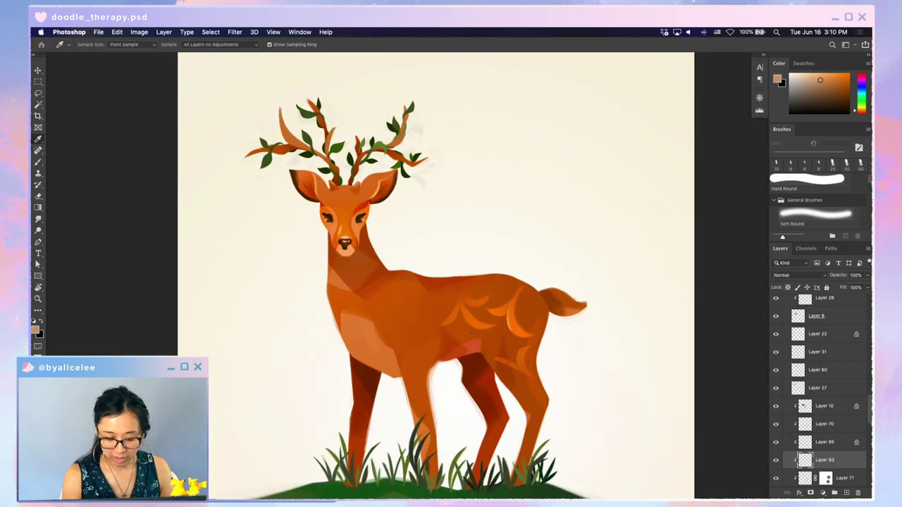
key(b)
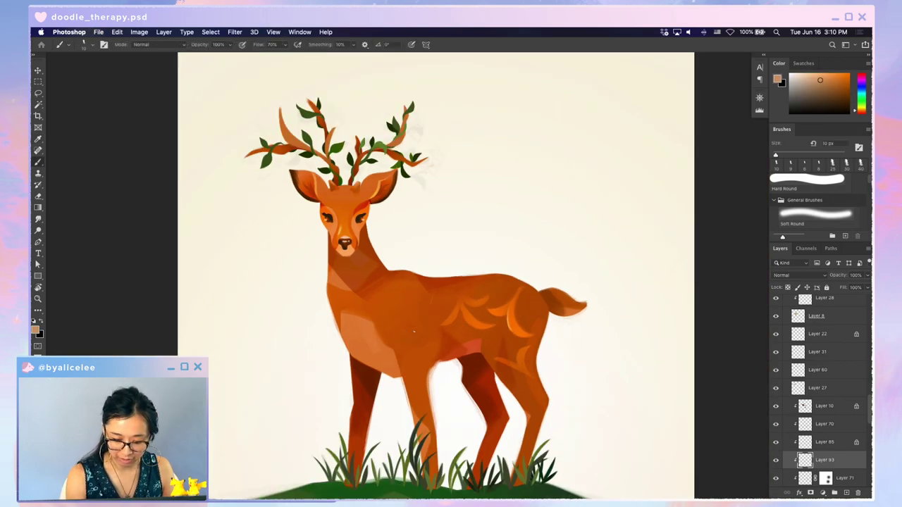
key(super+plus)
drag(574, 387, 543, 343)
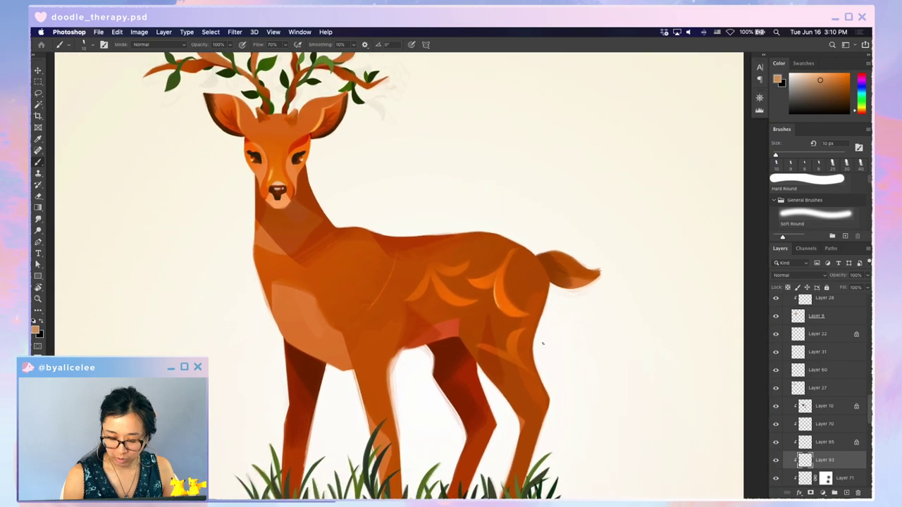
key(bracketright)
key(bracketright)
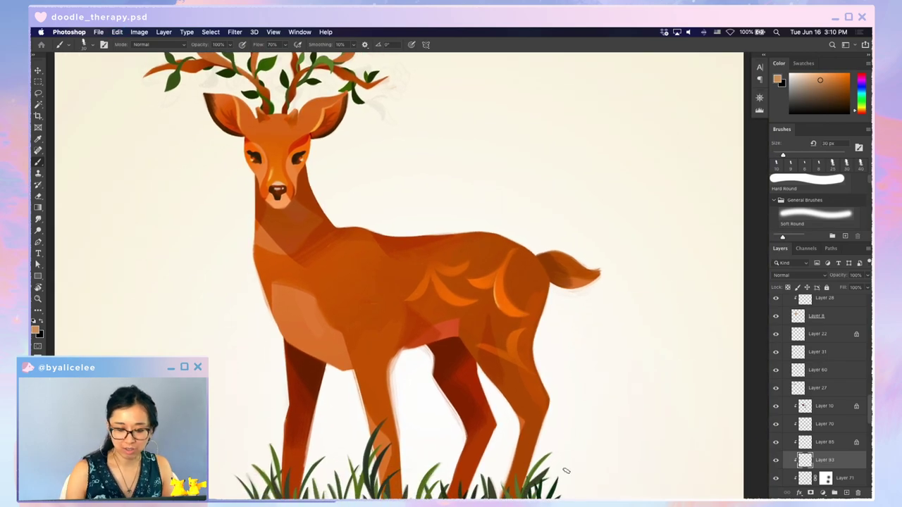
alt+click(445, 285)
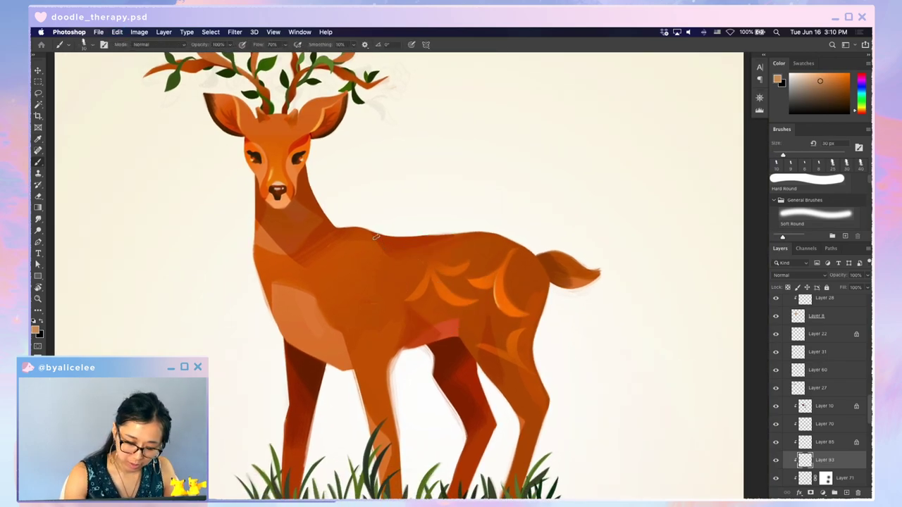
drag(376, 237, 384, 286)
key(super+z)
click(804, 81)
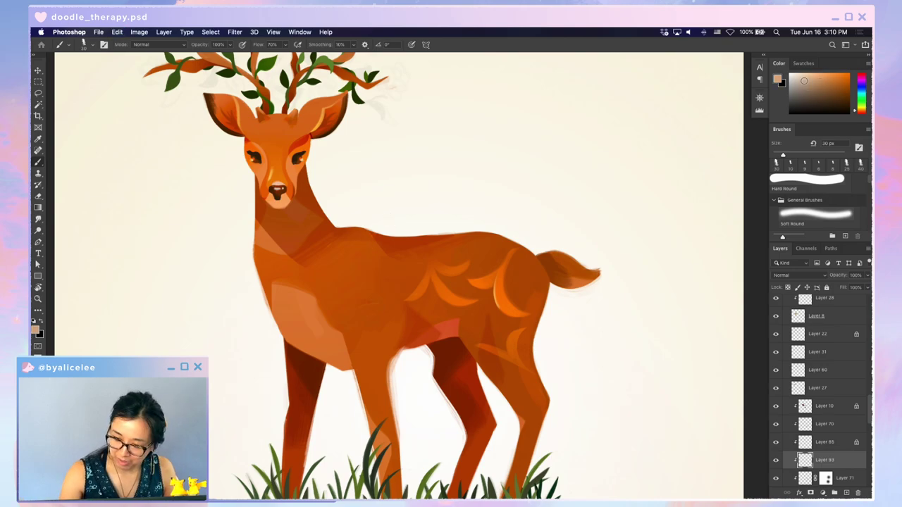
drag(357, 230, 378, 279)
key(super+z)
- Choose a muted tan and paint a curved marking on the deer's shoulder, running down from the back line
click(808, 90)
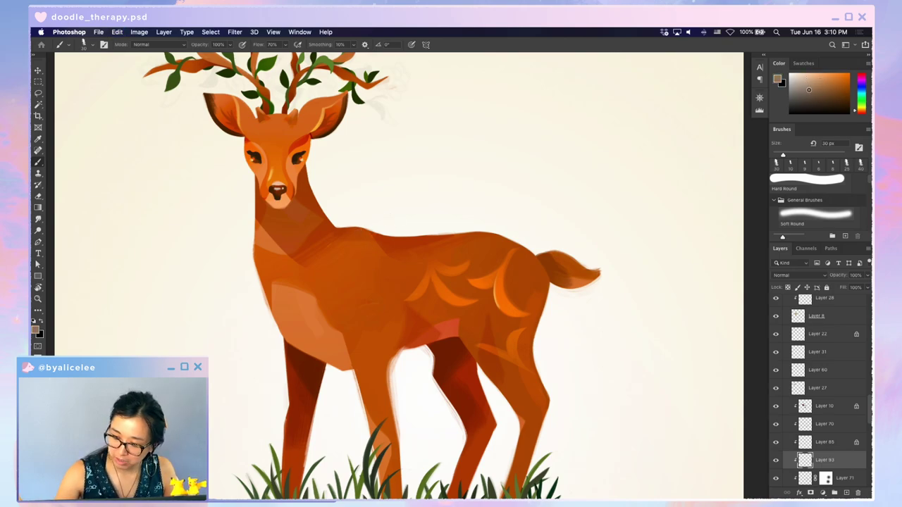
alt+click(416, 264)
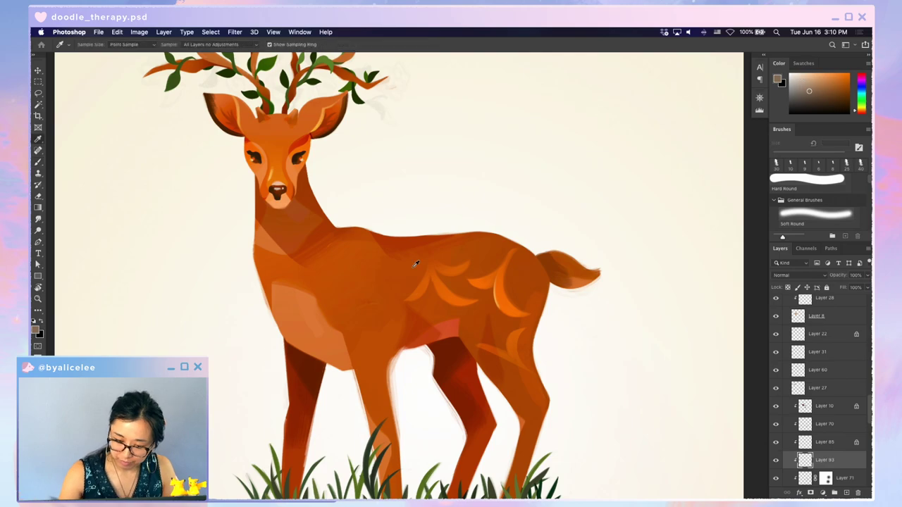
alt+click(409, 259)
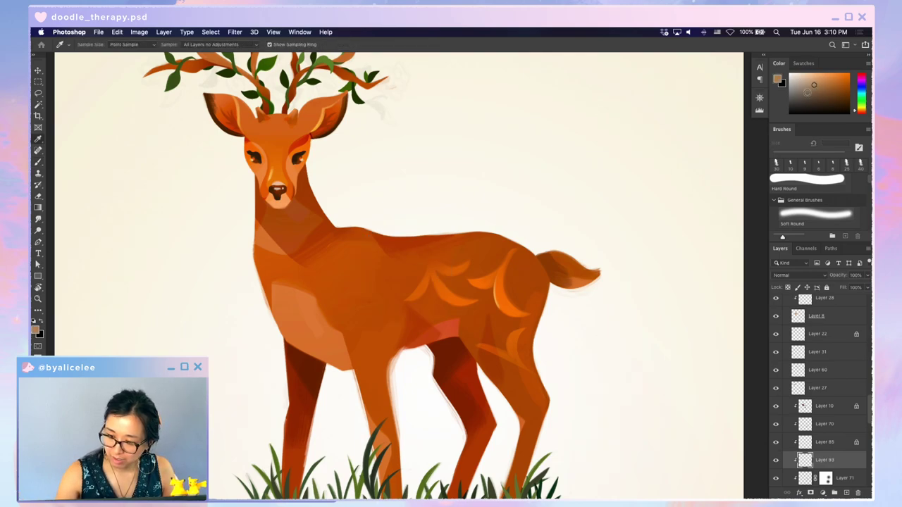
drag(372, 237, 396, 279)
mouse_move(376, 243)
mouse_down()
mouse_move(408, 253)
mouse_move(411, 276)
mouse_up()
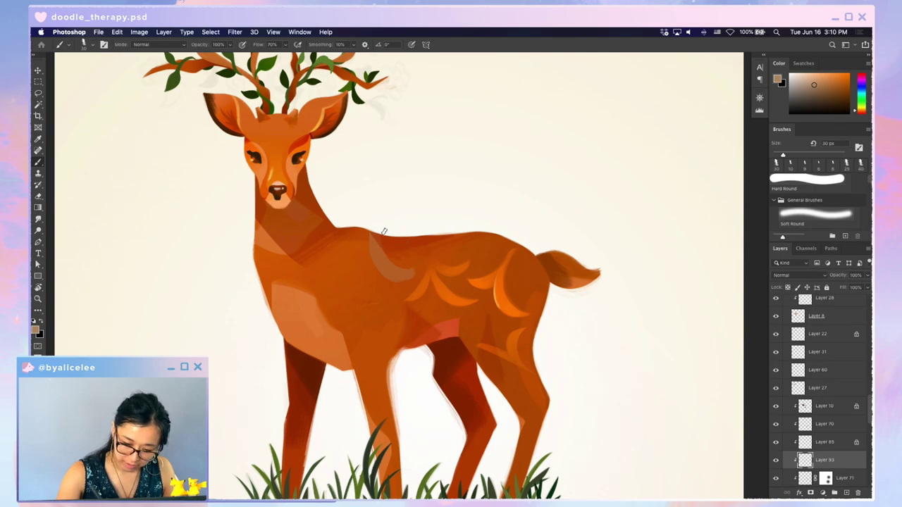
- Set the eraser to 40 px and carve the shoulder marking into a slim, tapered crescent
key(e)
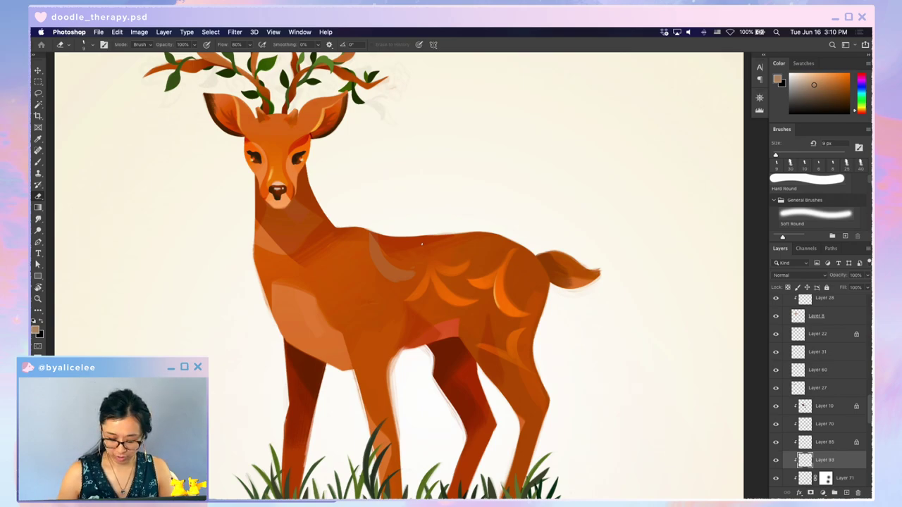
key(bracketright)
key(bracketright)
key(bracketright)
key(bracketright)
key(bracketright)
key(bracketright)
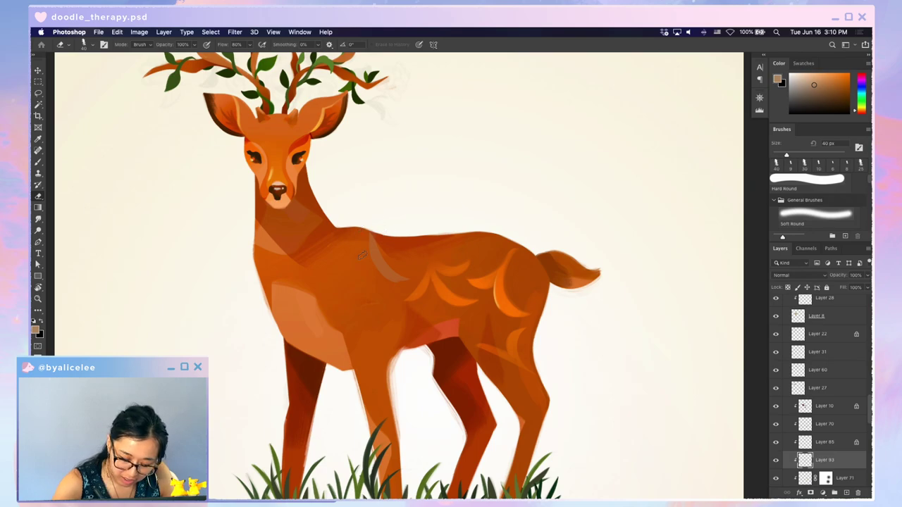
key(b)
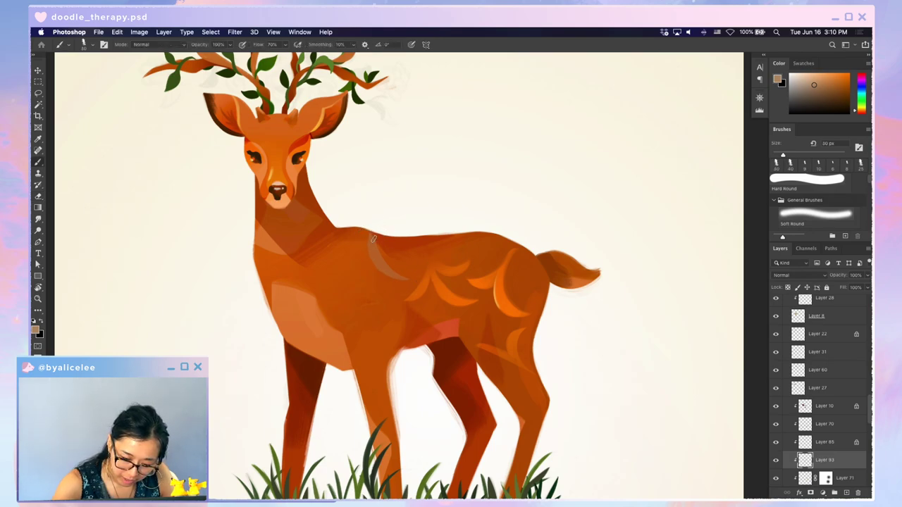
key(e)
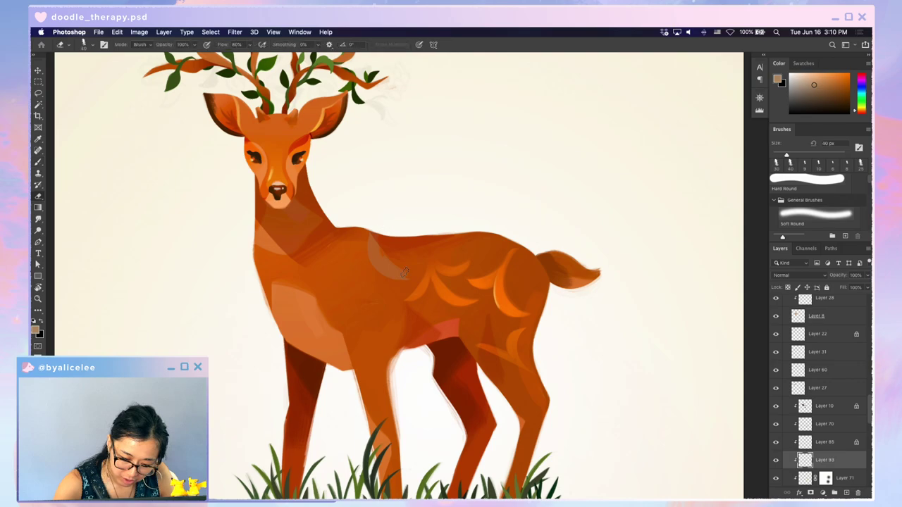
- Paint a longer curved marking down the deer's shoulder below the first one and erase its inner edge into a crescent
key(b)
drag(360, 253, 367, 330)
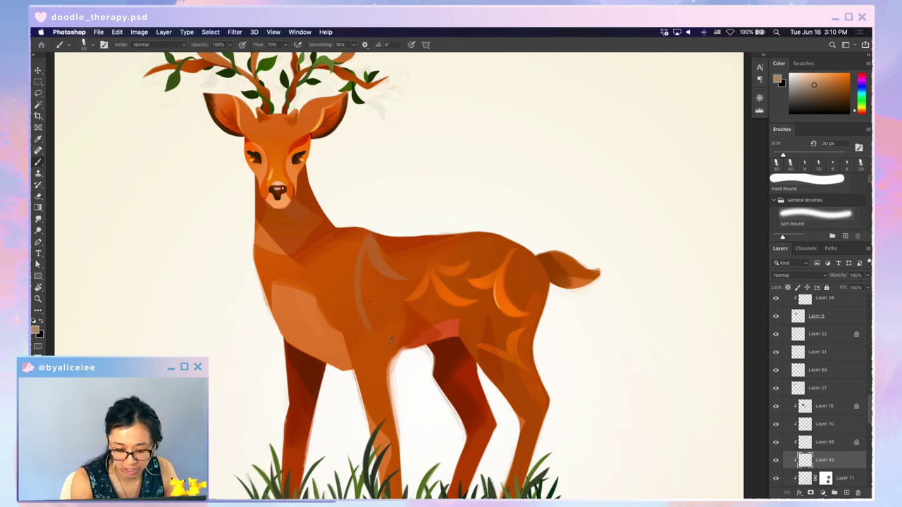
key(super+z)
drag(366, 250, 372, 325)
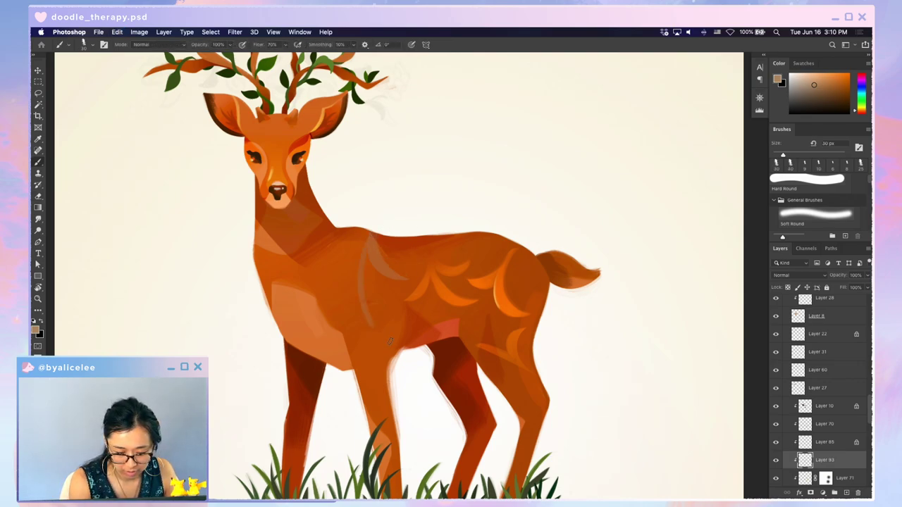
drag(366, 250, 374, 324)
drag(355, 273, 375, 332)
drag(354, 289, 363, 319)
key(e)
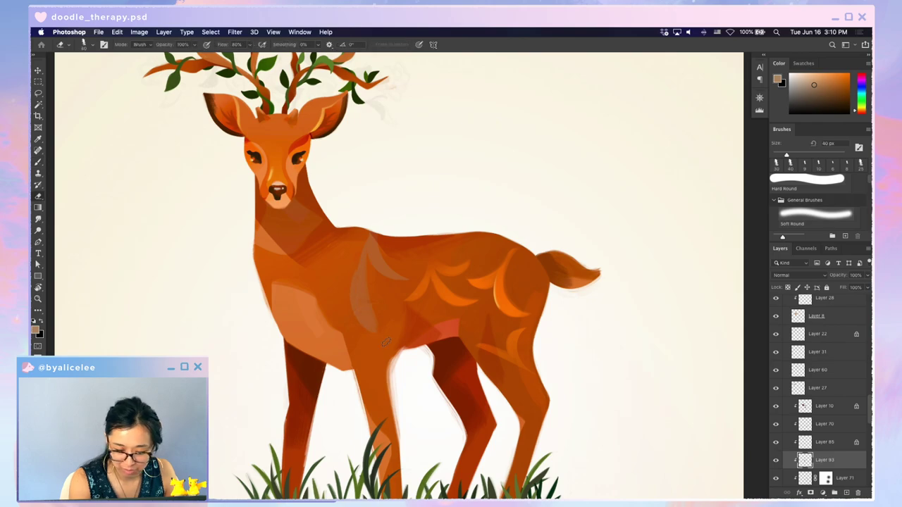
drag(371, 286, 382, 341)
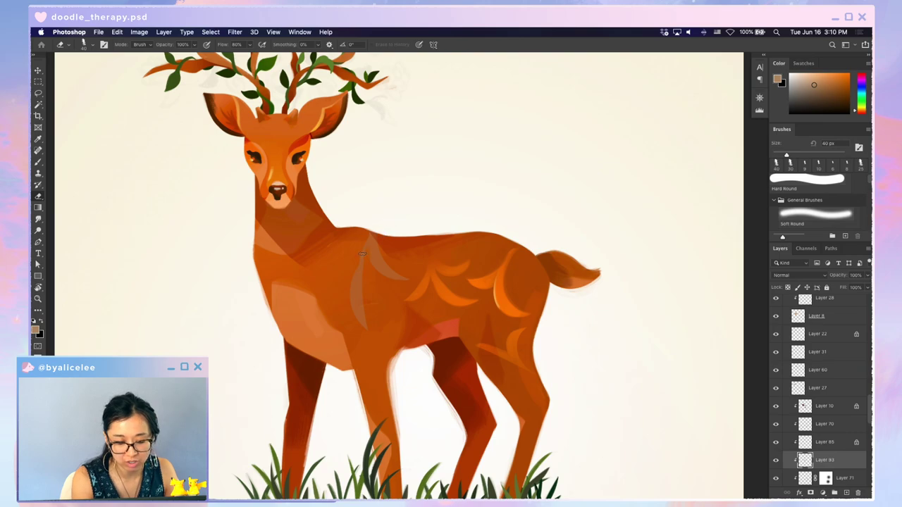
- Lasso the first shoulder crescent, shift it slightly down toward the longer one and deselect
key(b)
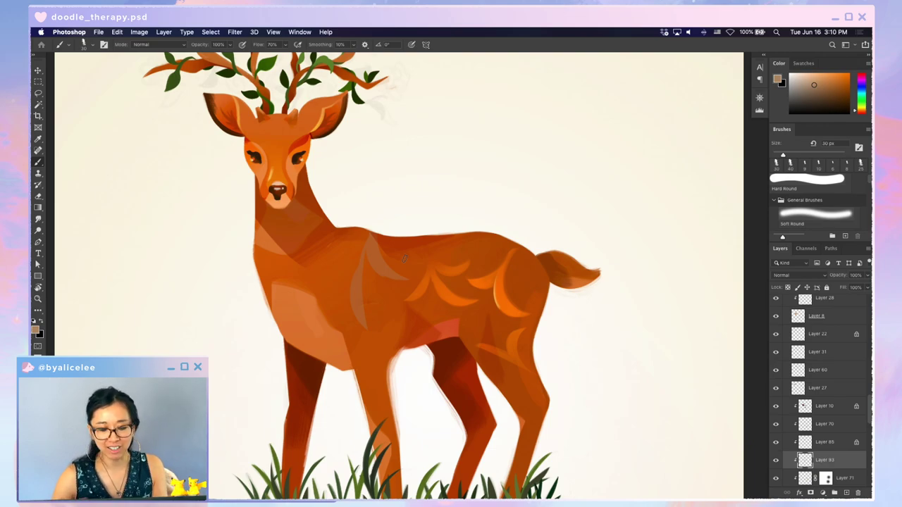
key(l)
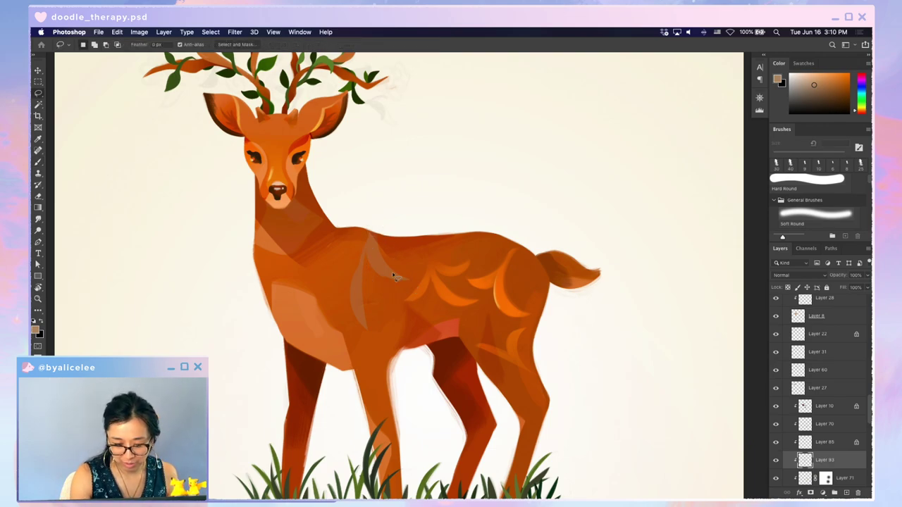
drag(393, 275, 390, 283)
key(super+d)
key(e)
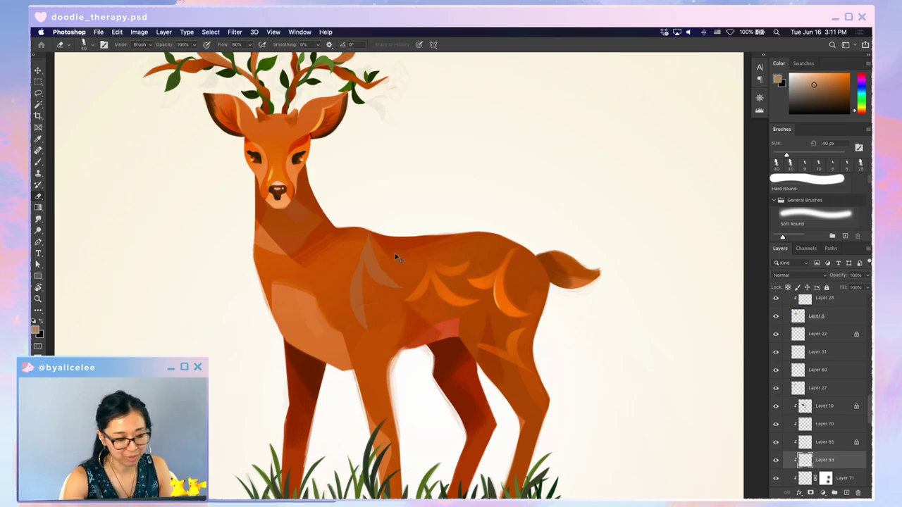
- Paint a third curved marking toward the neck, joining the tops of the two shoulder crescents in a fan
key(b)
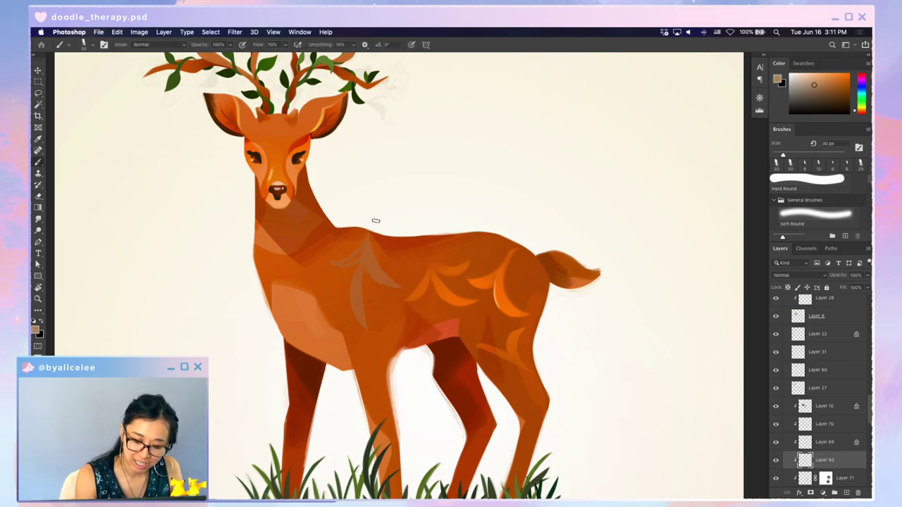
key(r)
mouse_move(513, 227)
mouse_down()
mouse_move(515, 348)
mouse_move(498, 322)
mouse_up()
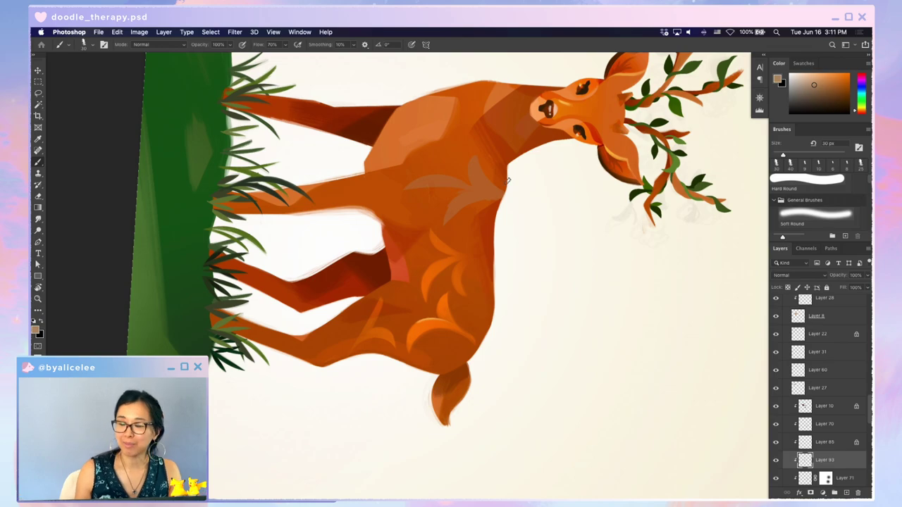
key(Escape)
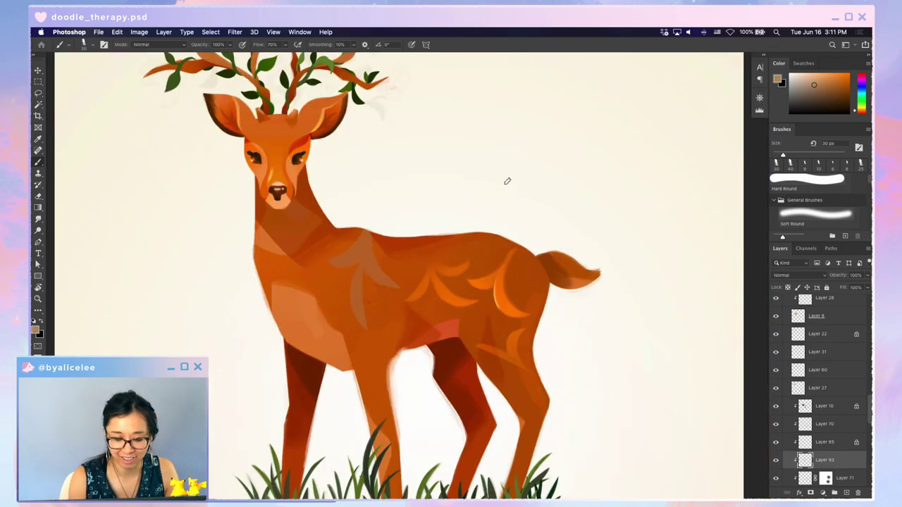
key(e)
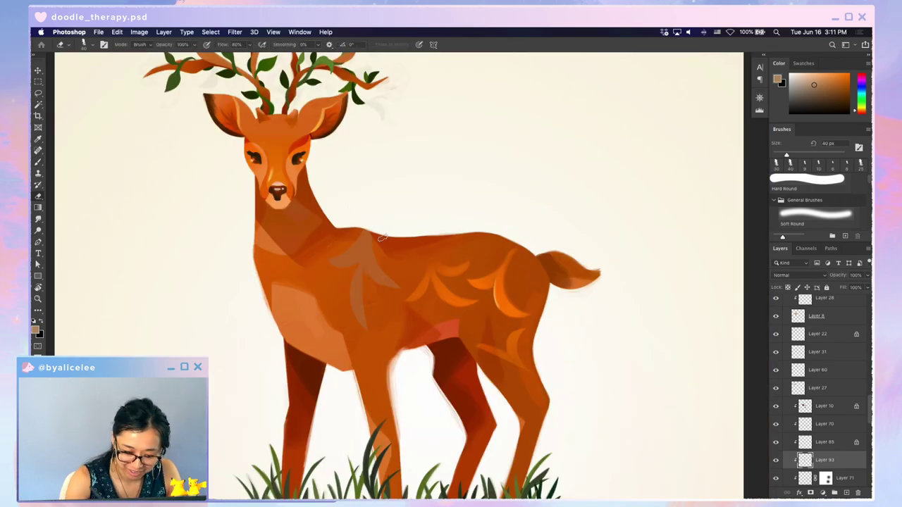
key(b)
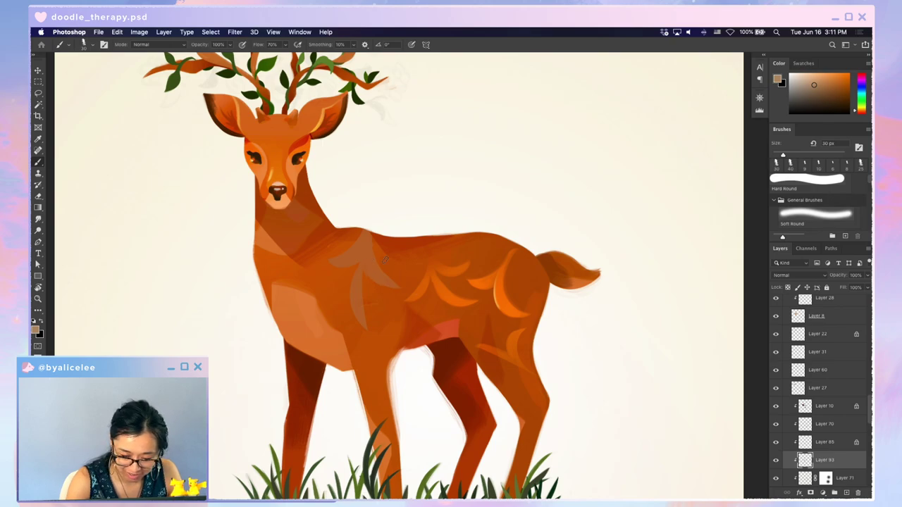
- Refine the outline of the third shoulder marking and move the whole cluster slightly toward the rump
key(e)
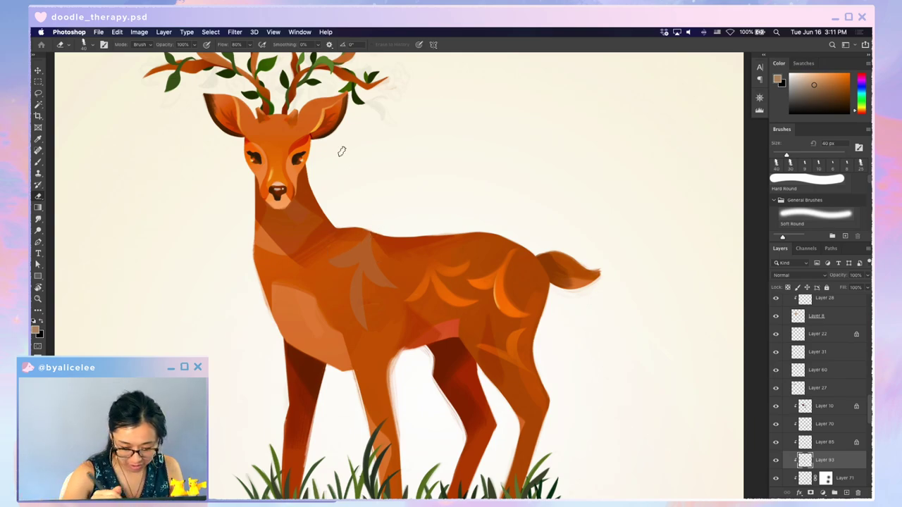
key(b)
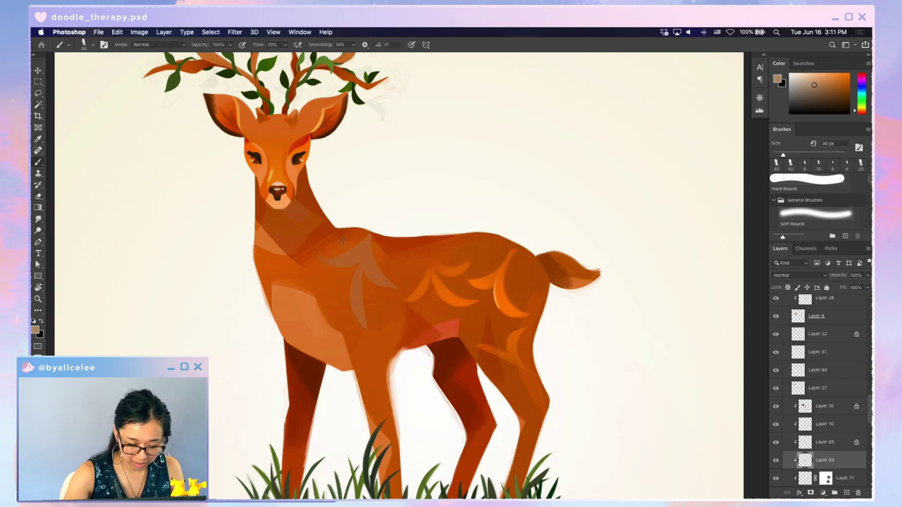
key(e)
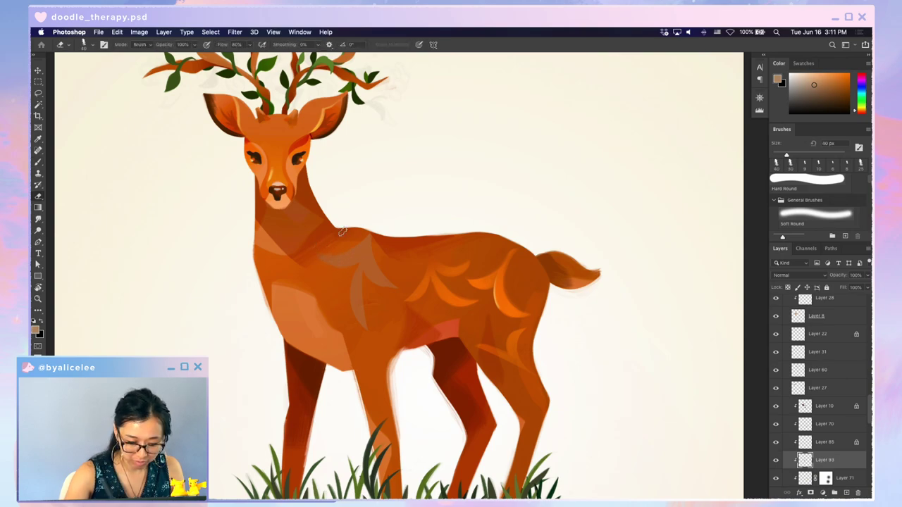
key(v)
mouse_move(378, 282)
mouse_down()
mouse_move(413, 267)
mouse_move(400, 275)
mouse_move(406, 270)
mouse_up()
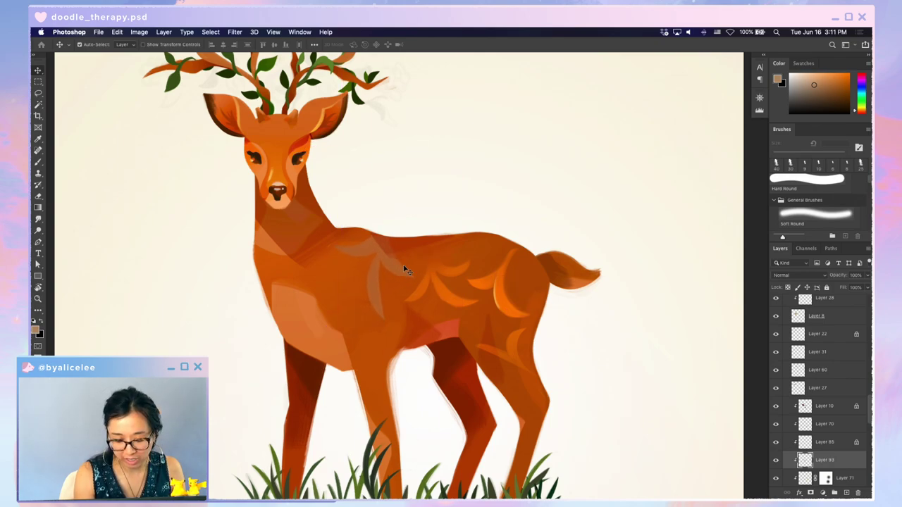
- Paint a small curved marking at the top of the deer's rump and erase its edge into a tapered crescent
key(b)
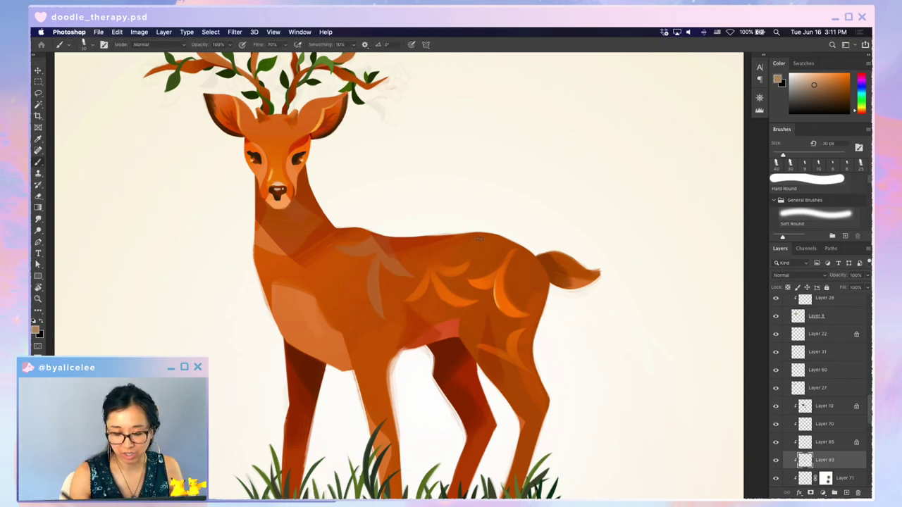
drag(460, 236, 488, 256)
mouse_move(472, 231)
mouse_down()
mouse_move(491, 256)
mouse_move(471, 226)
mouse_move(502, 246)
mouse_move(473, 246)
mouse_move(466, 227)
mouse_move(495, 253)
mouse_move(464, 248)
mouse_move(491, 212)
mouse_move(457, 230)
mouse_move(501, 258)
mouse_move(472, 228)
mouse_move(494, 226)
mouse_up()
key(e)
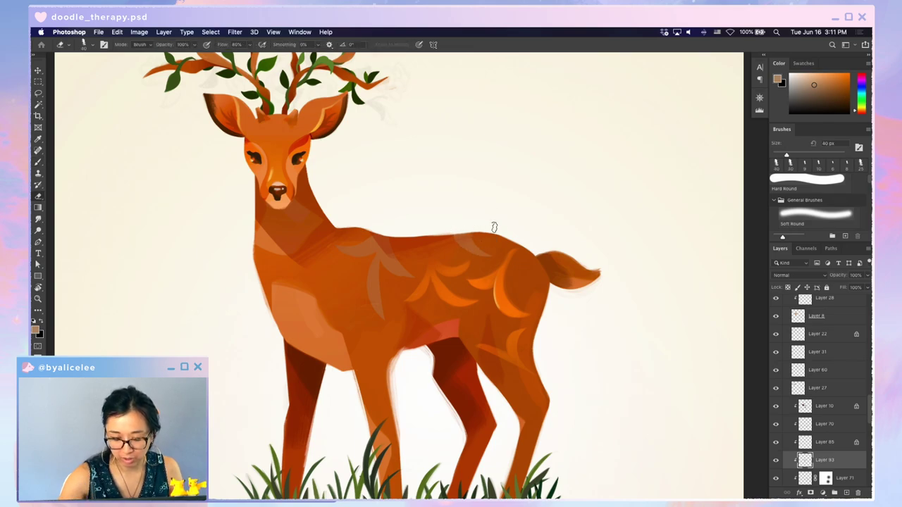
key(b)
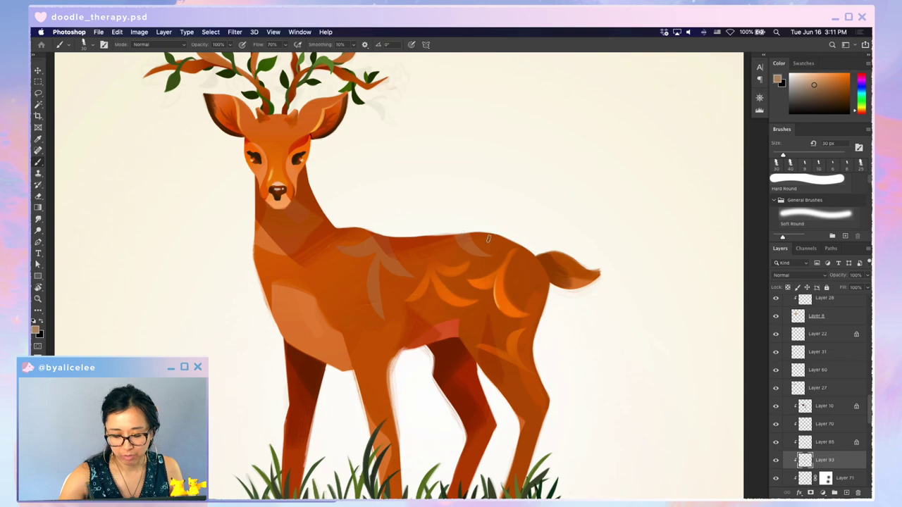
key(e)
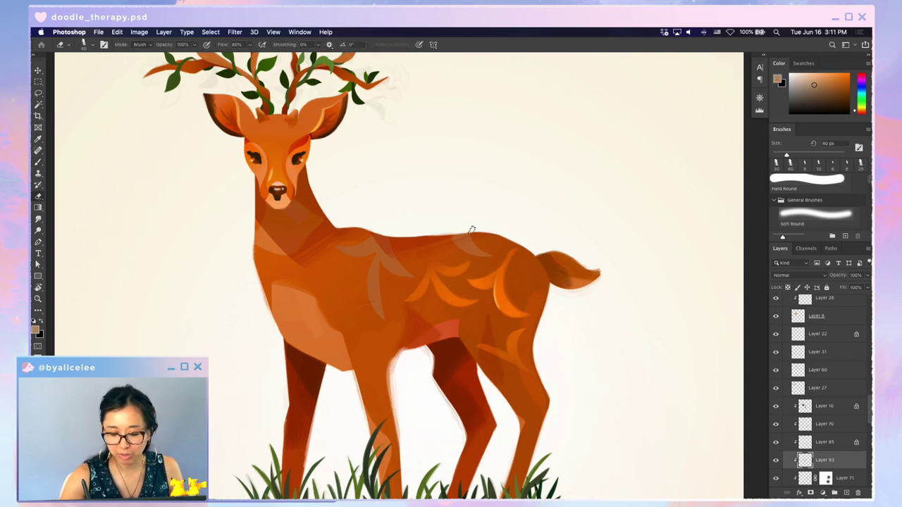
- Lock the layer's transparent pixels and tint the new markings with a gradient in light orange sampled from the haunch marking
key(i)
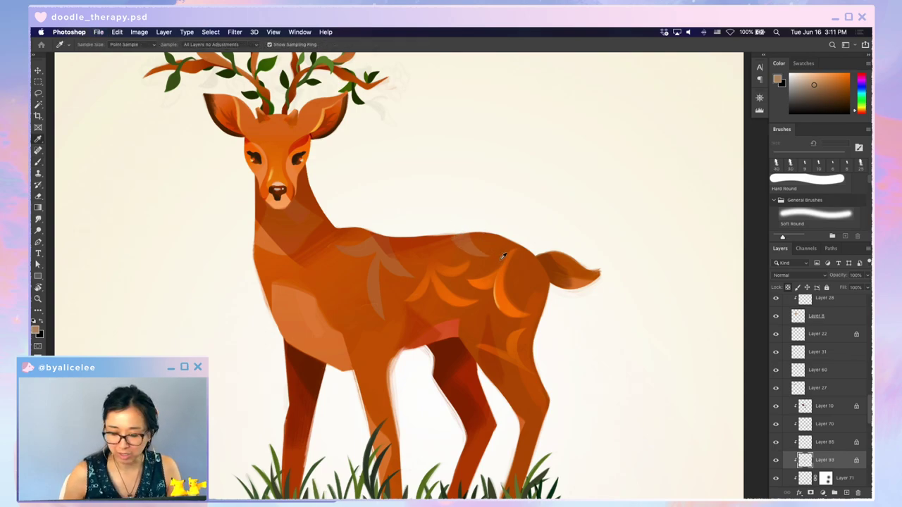
click(512, 257)
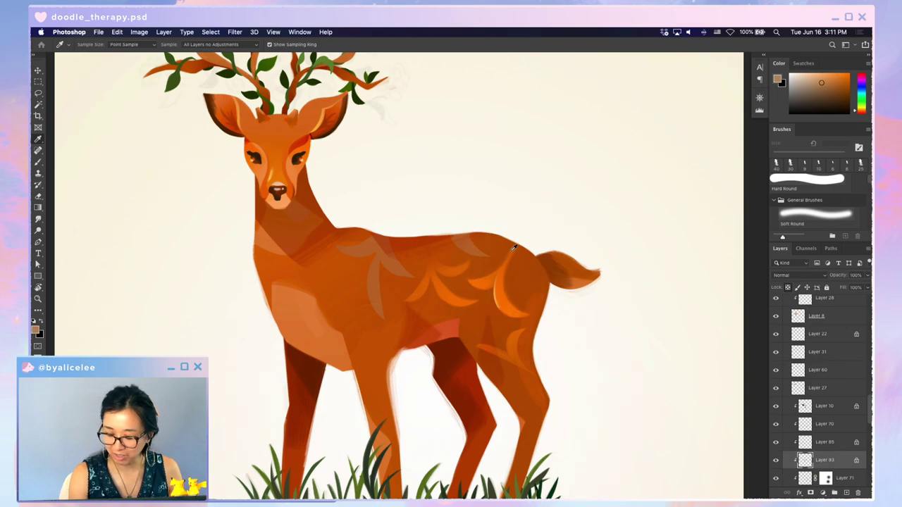
key(g)
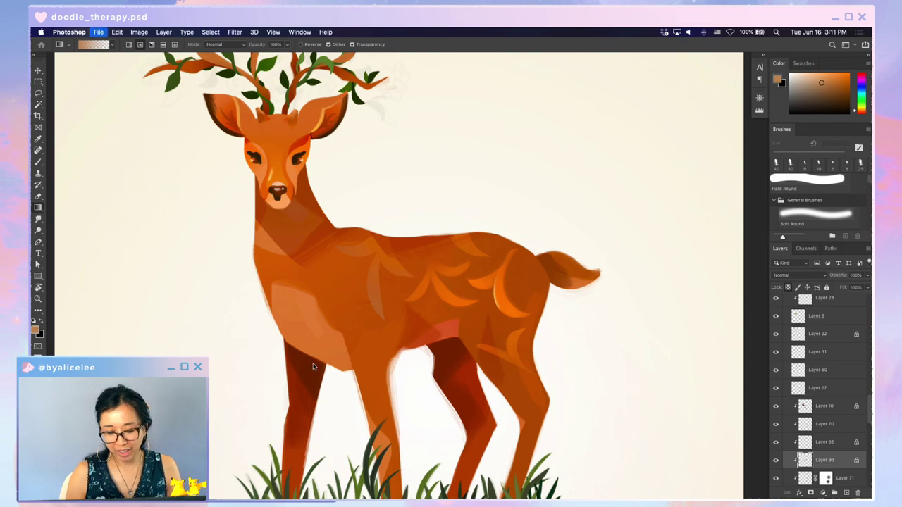
- Adjust the new markings' colour with Hue/Saturation: hue -4, saturation -5 and lightness +15
key(i)
key(ctrl+u)
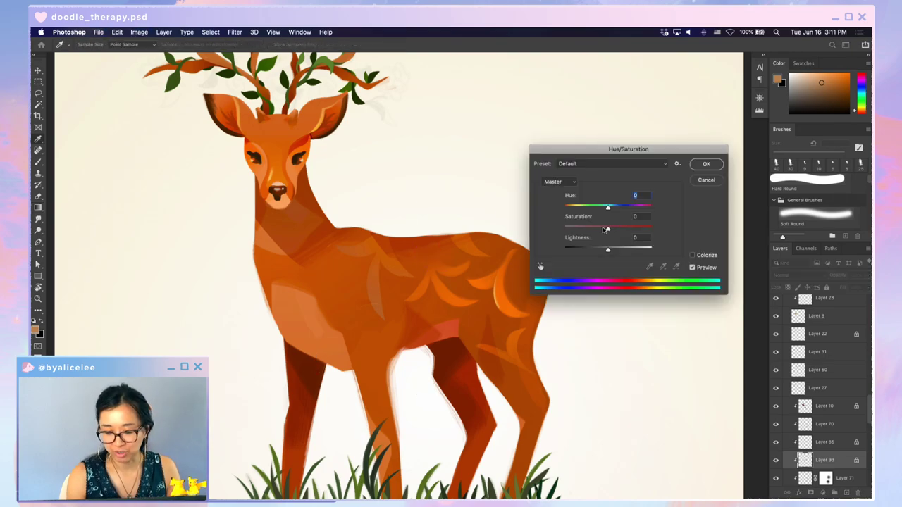
drag(607, 229, 616, 248)
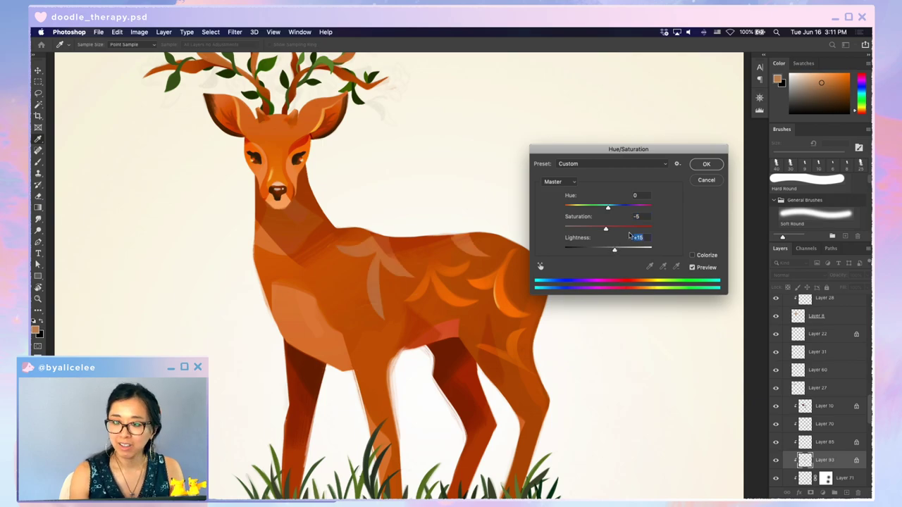
drag(620, 205, 606, 206)
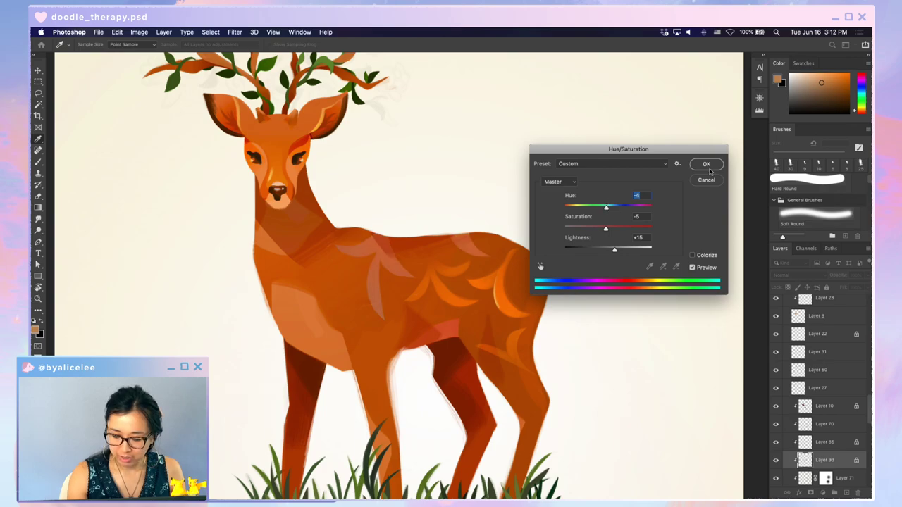
click(707, 166)
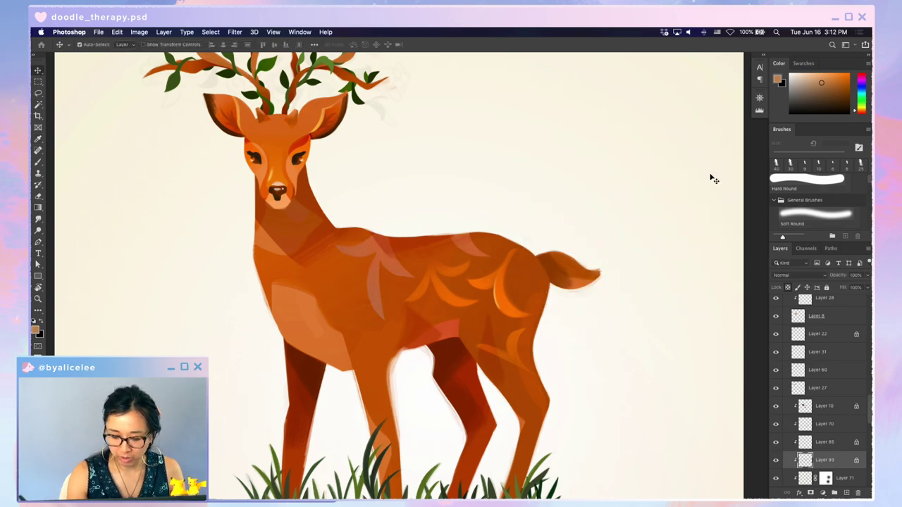
- Select the shading layer along the deer's back and set its opacity to 40%
click(455, 239)
key(4)
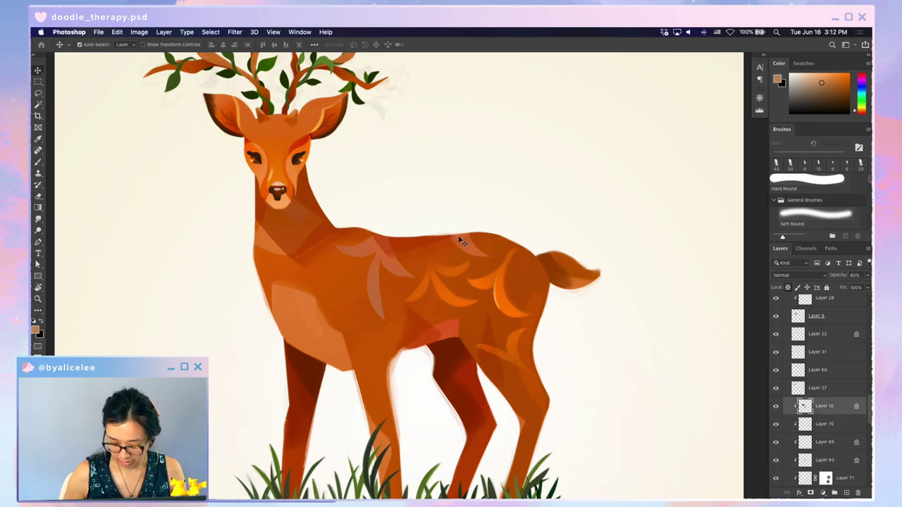
key(w)
click(438, 247)
key(super+d)
key(l)
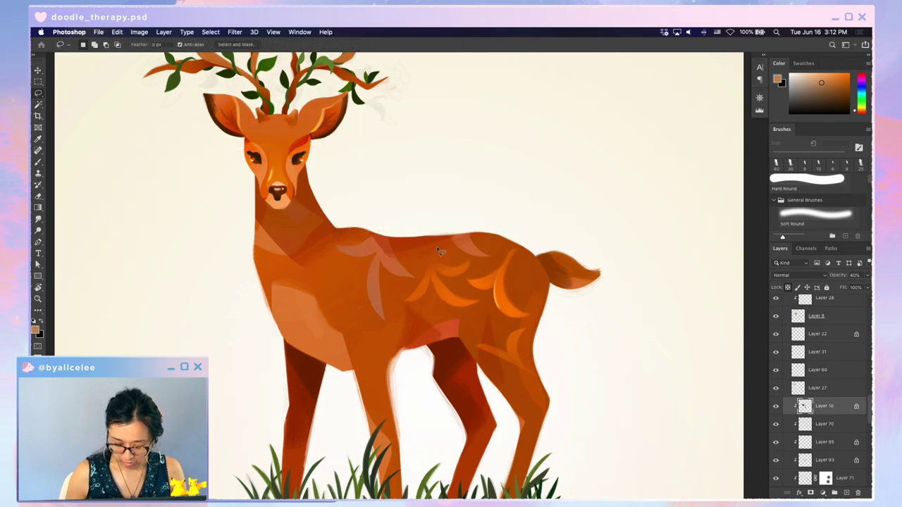
mouse_move(520, 250)
mouse_down()
mouse_move(523, 208)
mouse_move(372, 201)
mouse_move(443, 306)
mouse_move(520, 247)
mouse_move(499, 245)
mouse_up()
key(v)
key(super+d)
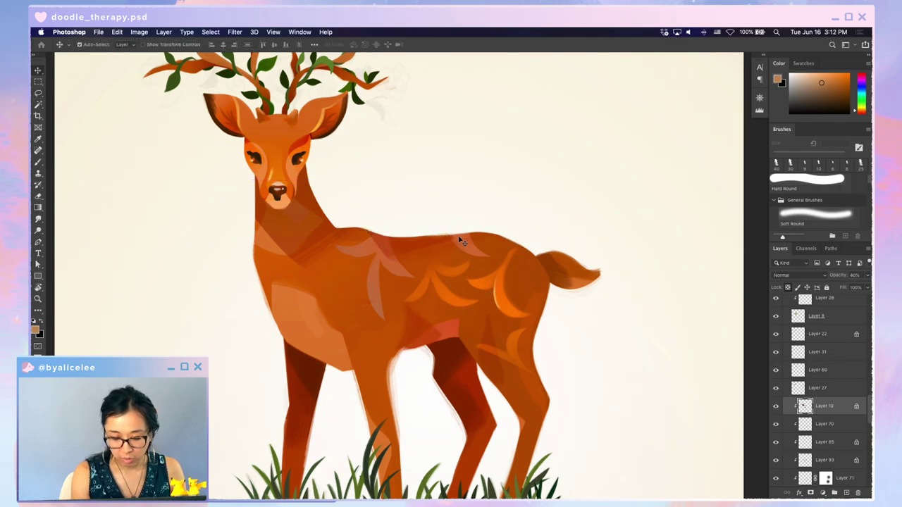
- Soften the back shading around the top of the rump using the Smudge tool at 45 px and 10% strength
key(r)
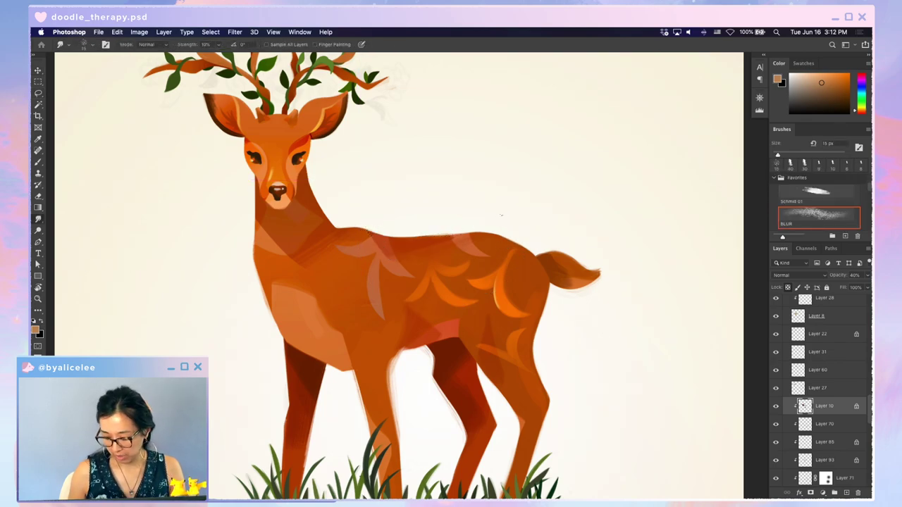
key(bracketright)
key(bracketright)
key(bracketright)
key(bracketright)
key(bracketright)
key(bracketright)
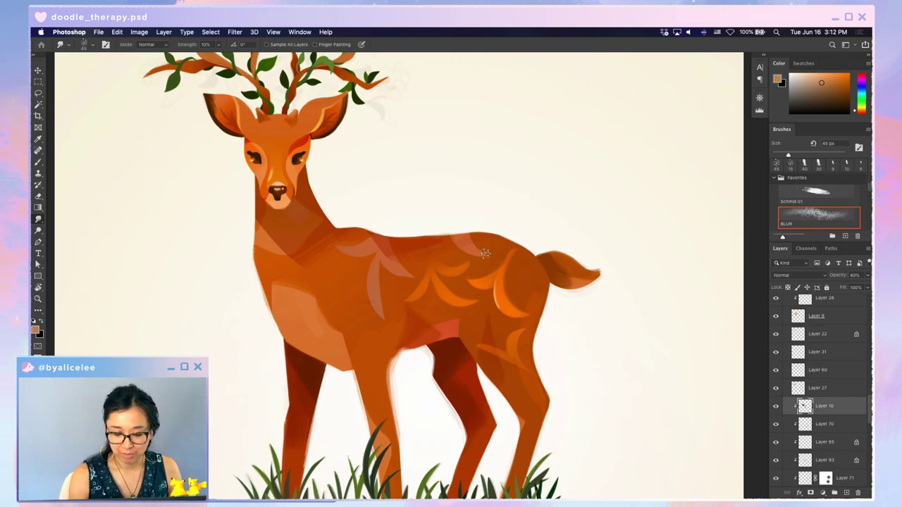
- Unlock transparency on the rump marking's layer and try fading the marking with the Eraser at 20% flow
key(v)
drag(483, 255, 483, 257)
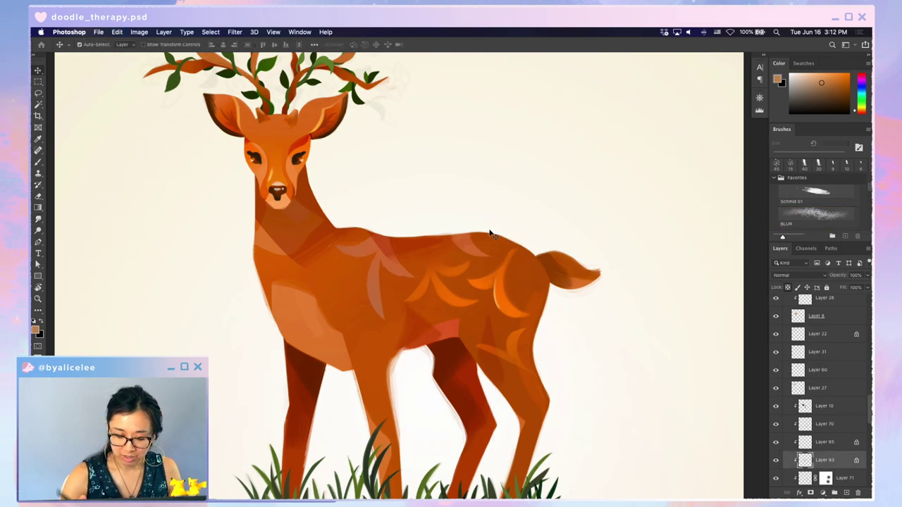
key(e)
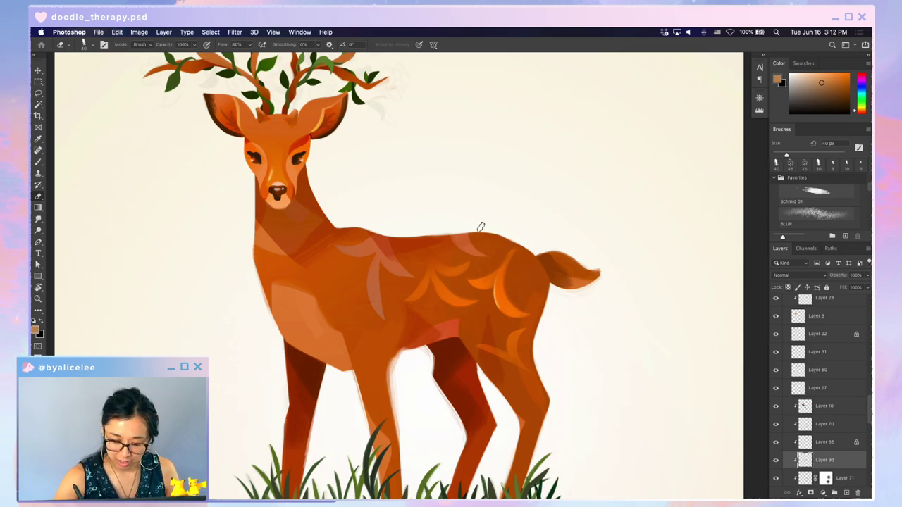
key(shift+2)
drag(469, 236, 483, 254)
key(super+z)
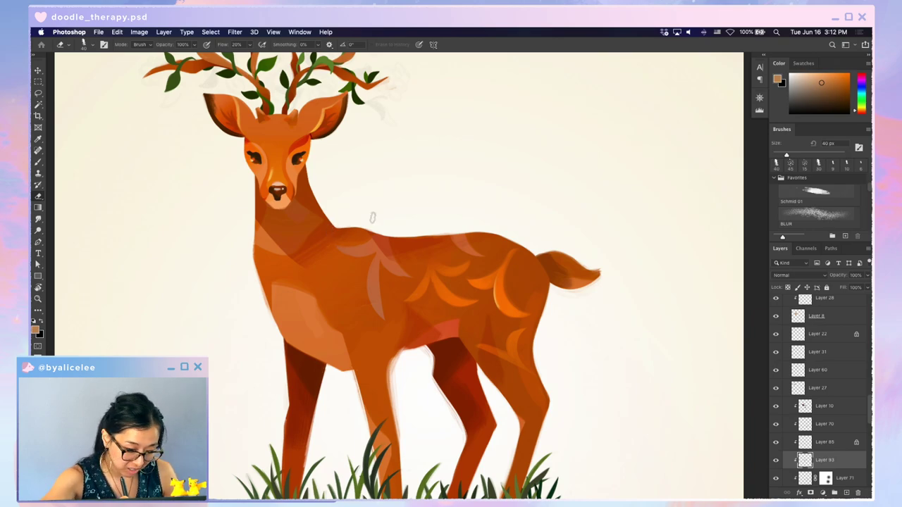
- Examine the new markings on the whole deer in both upright and rotated views
key(v)
click(365, 282)
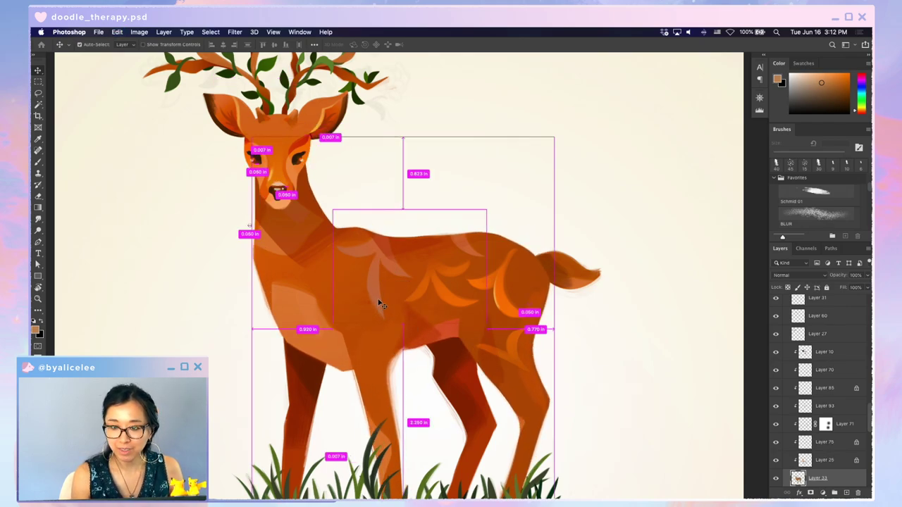
key(super+minus)
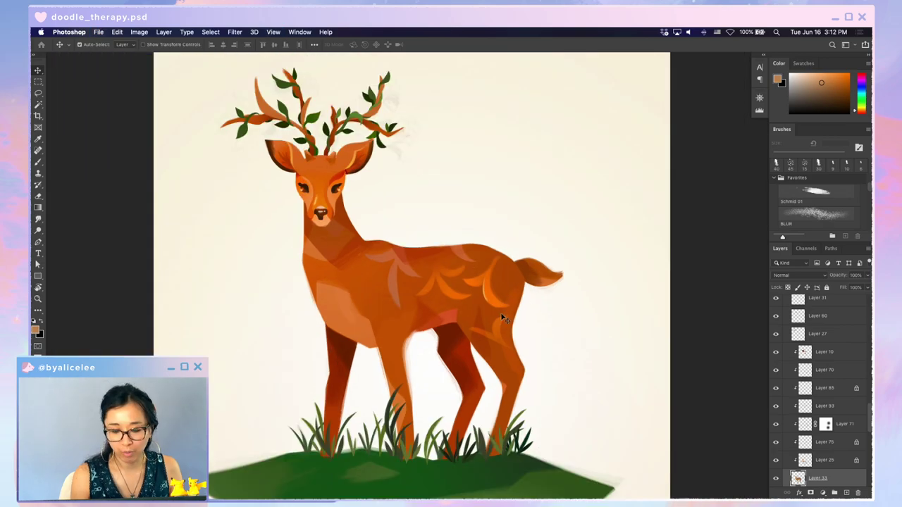
drag(487, 304, 484, 337)
key(r)
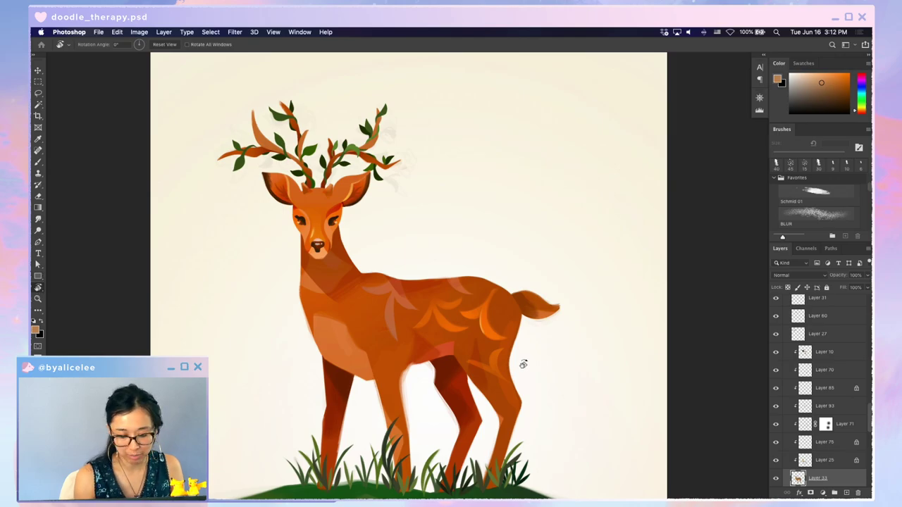
drag(558, 353, 493, 433)
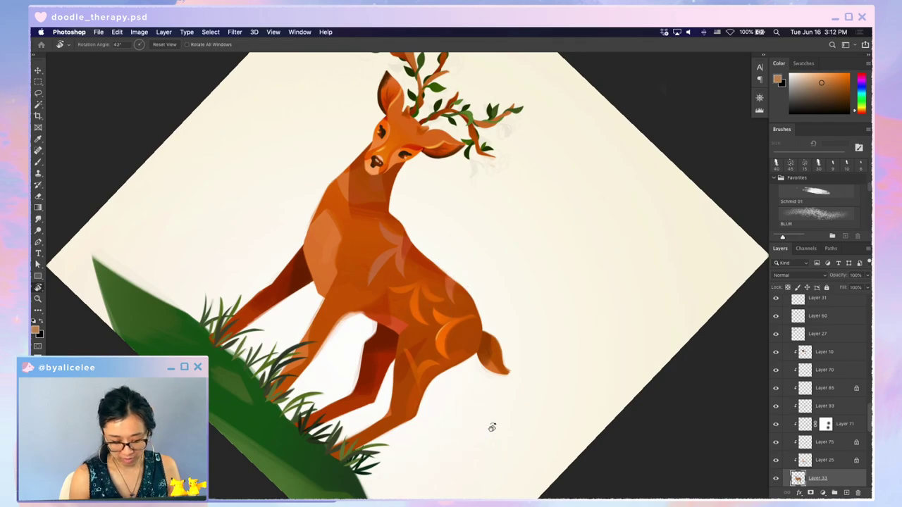
key(Escape)
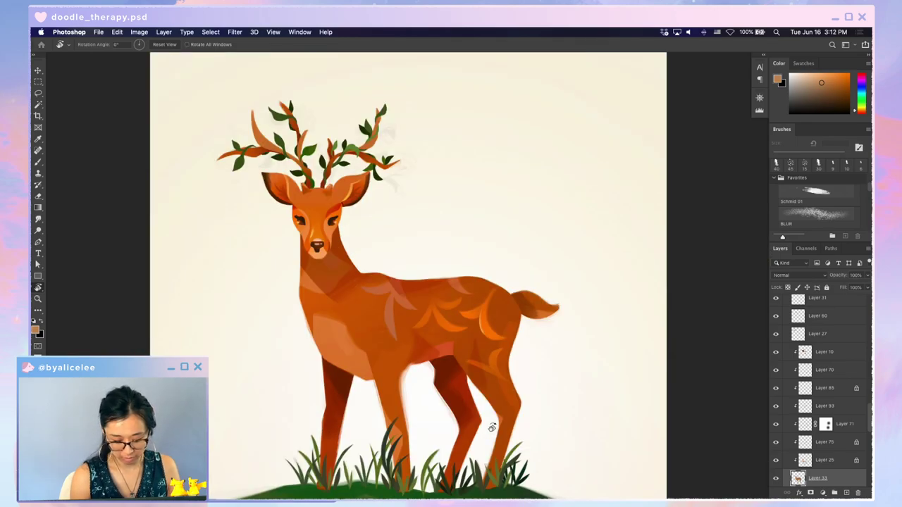
mouse_move(521, 371)
mouse_down()
mouse_move(493, 397)
mouse_move(513, 374)
mouse_up()
key(Escape)
key(v)
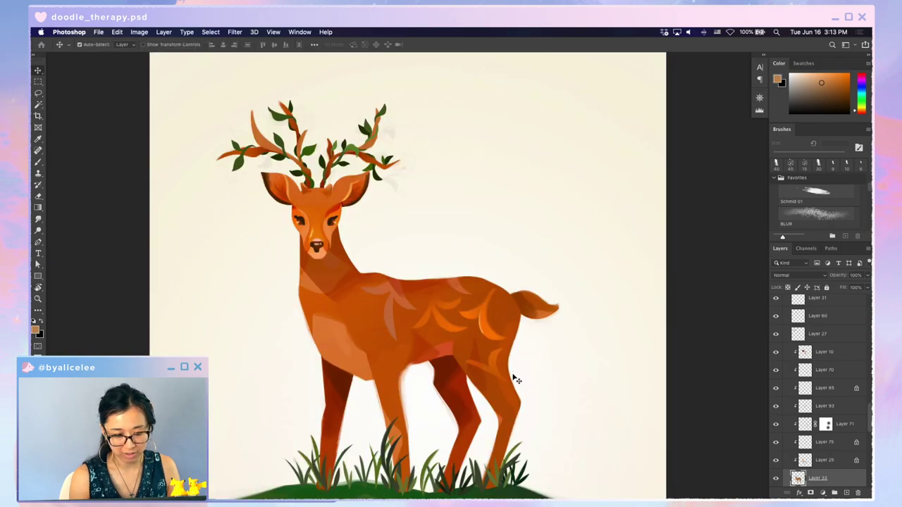
- On the markings layer, paint a small curved marking beside the chest patch and erase its edge into a tapered crescent
key(super+plus)
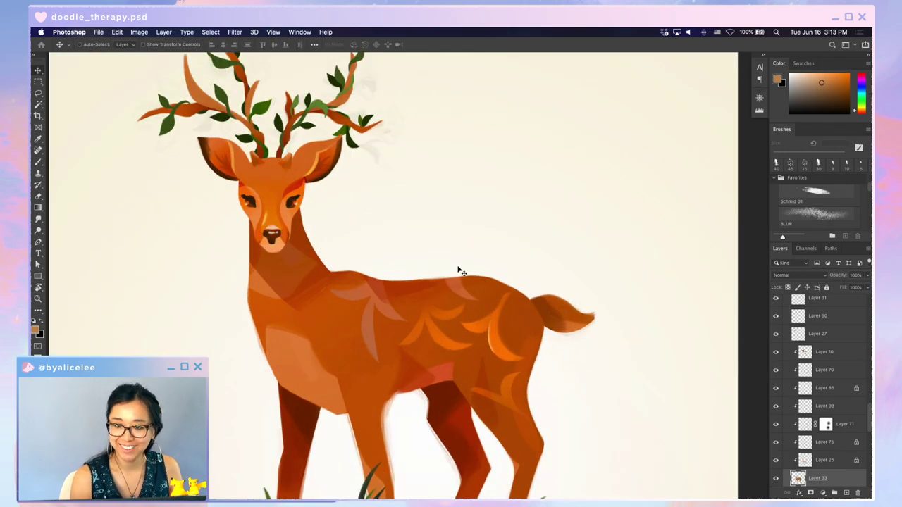
drag(469, 274, 495, 200)
click(404, 249)
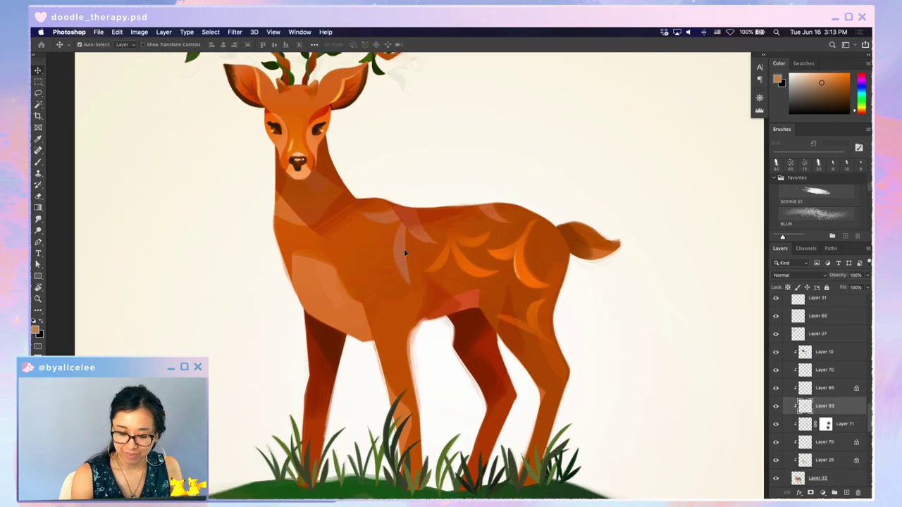
key(super+t)
key(b)
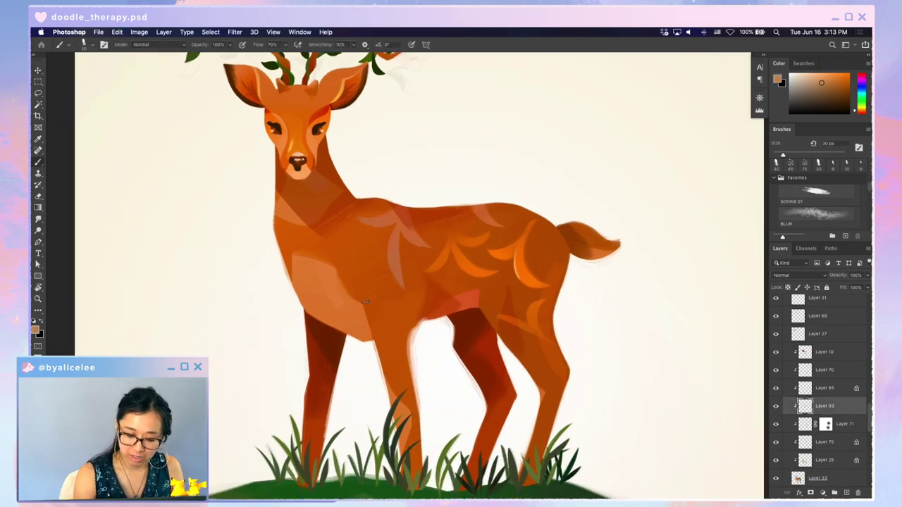
mouse_move(366, 286)
mouse_down()
mouse_move(360, 257)
mouse_move(369, 289)
mouse_up()
mouse_move(351, 253)
mouse_down()
mouse_move(361, 286)
mouse_move(368, 265)
mouse_up()
key(r)
mouse_move(384, 411)
mouse_down()
mouse_move(515, 264)
mouse_move(518, 239)
mouse_up()
key(e)
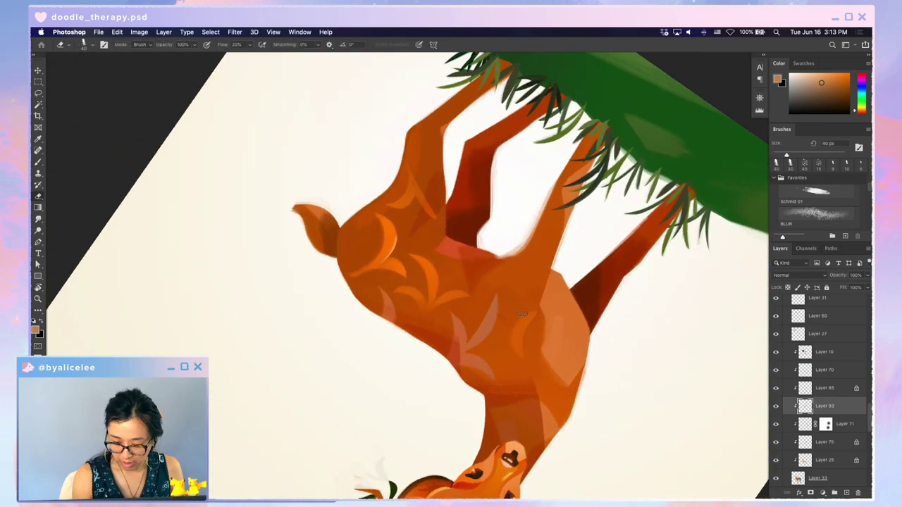
key(Escape)
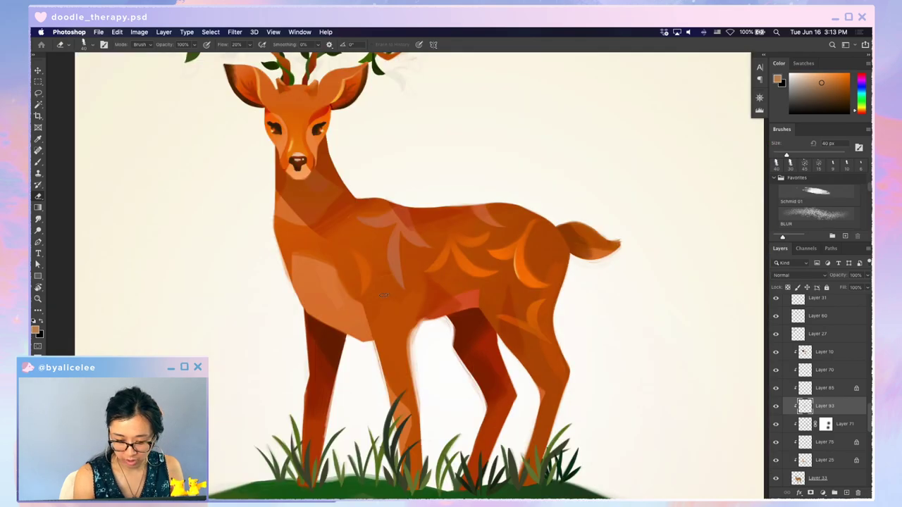
- Paint a second curved marking just below the chest-side crescent and trim its outline with the Eraser
key(b)
key(e)
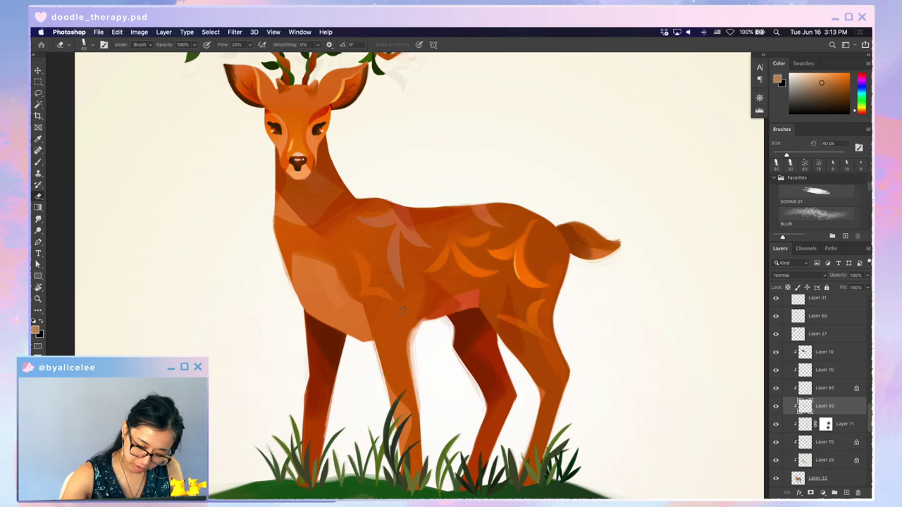
key(b)
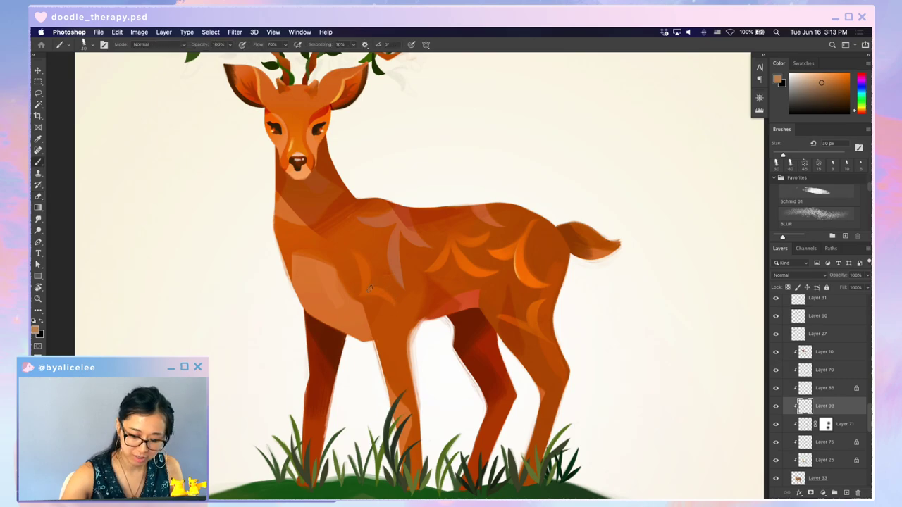
key(e)
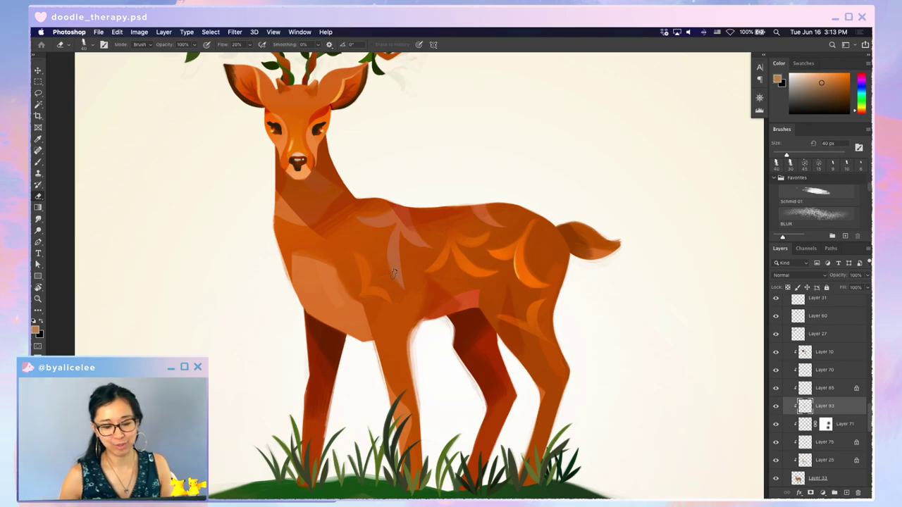
- Try moving the markings layer slightly toward the rump and undo the move
key(v)
drag(354, 258, 364, 266)
key(super+z)
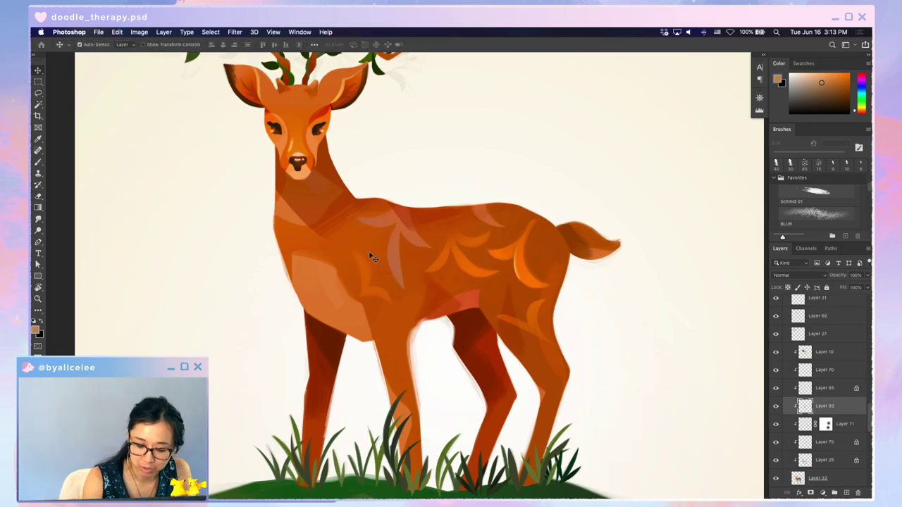
- Refine the two chest-side markings and tint them with a muted tan gradient while the layer's transparency is locked
key(b)
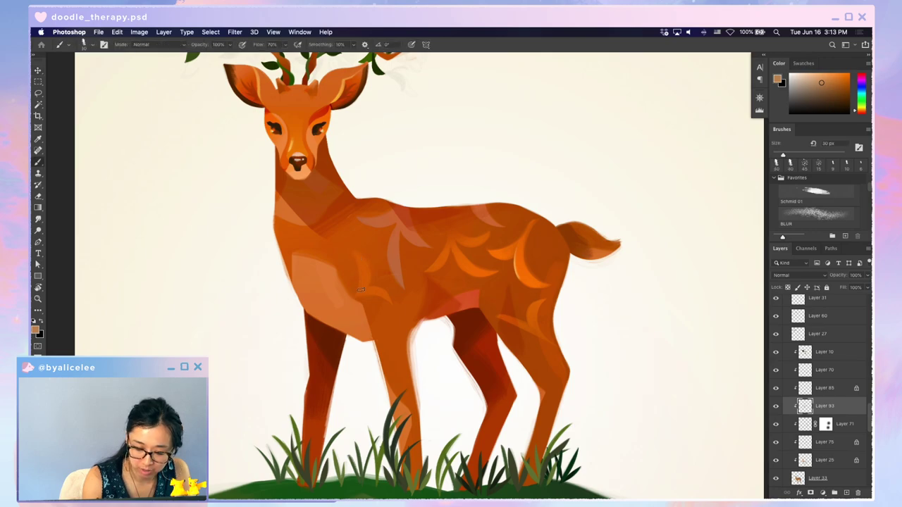
key(e)
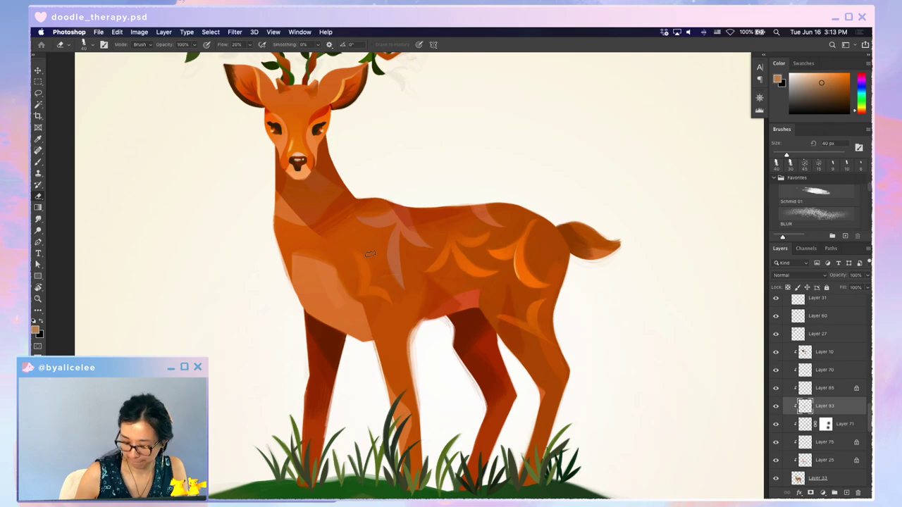
key(g)
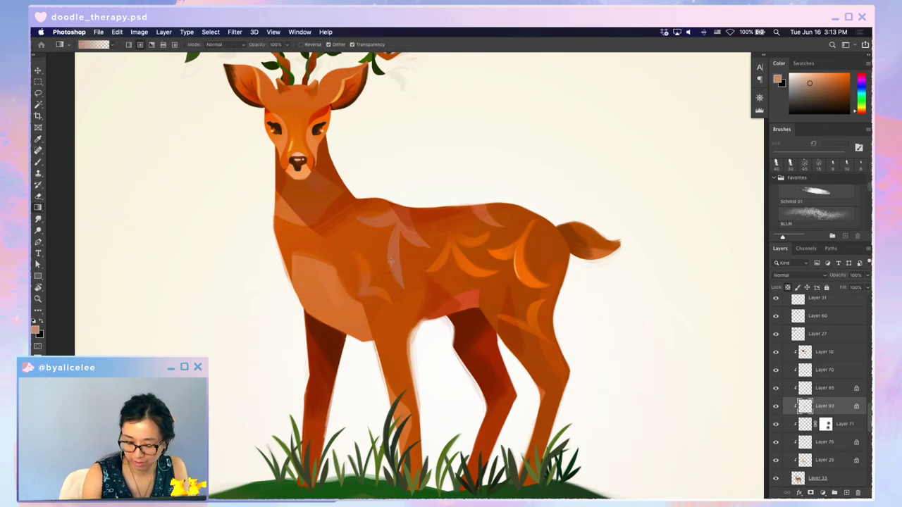
key(slash)
key(b)
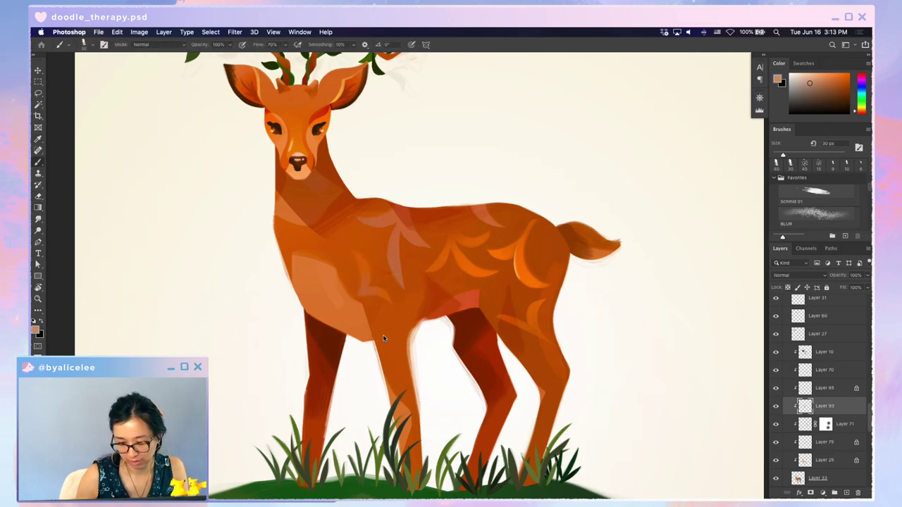
- Examine the balance of the light markings across the whole deer
key(super+minus)
key(super+minus)
key(super+minus)
key(super+equal)
key(super+plus)
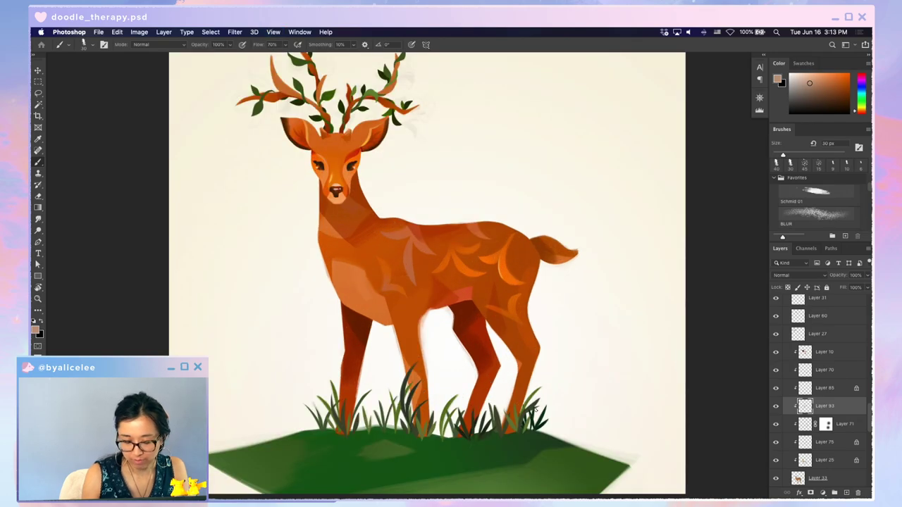
key(e)
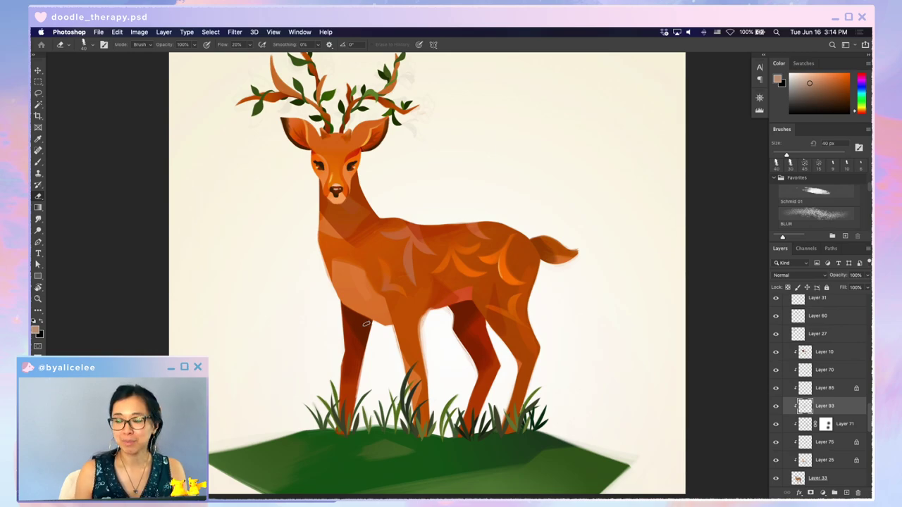
key(/)
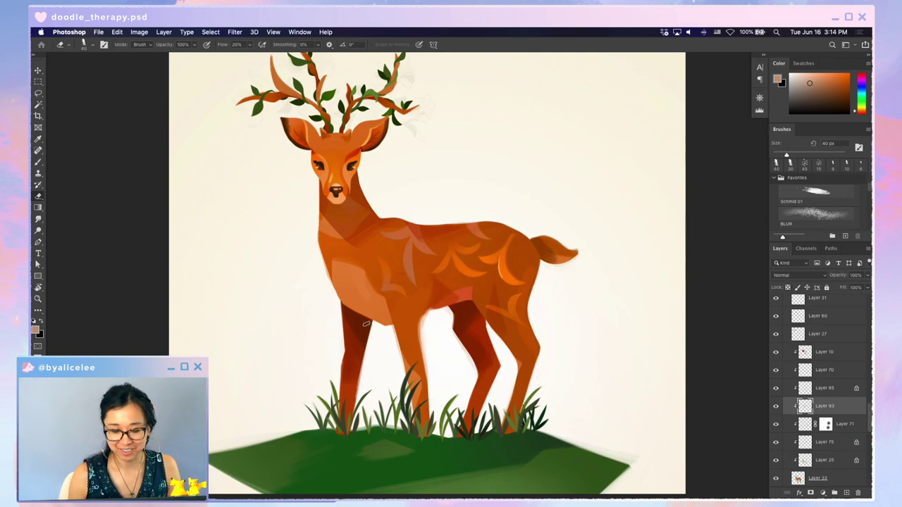
- Paint two curved light markings at the top of the deer's near front leg and trim their outlines with the Eraser
key(super+plus)
key(b)
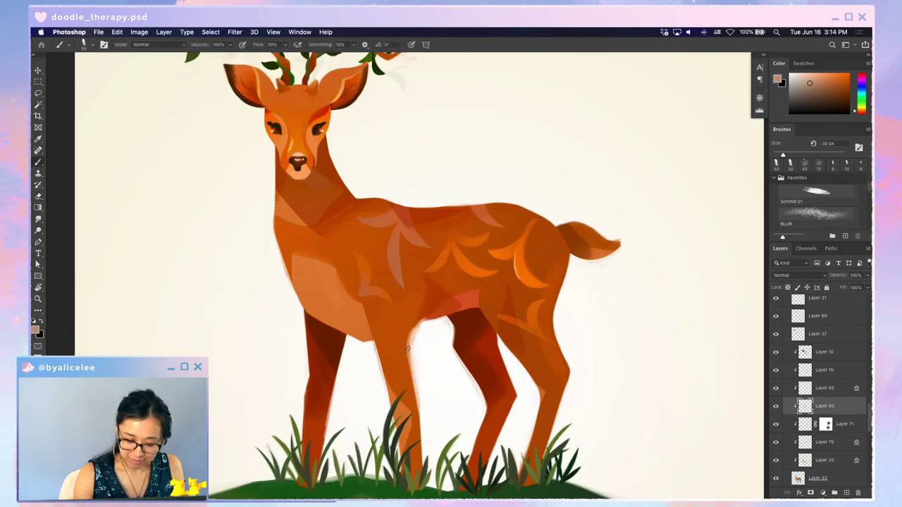
key(e)
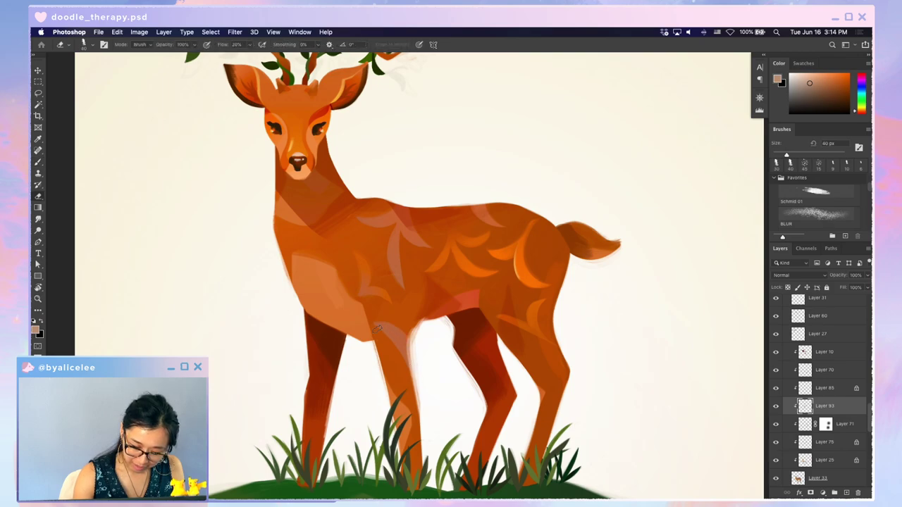
mouse_move(383, 329)
mouse_down()
mouse_move(406, 363)
mouse_move(415, 295)
mouse_move(407, 336)
mouse_up()
key(b)
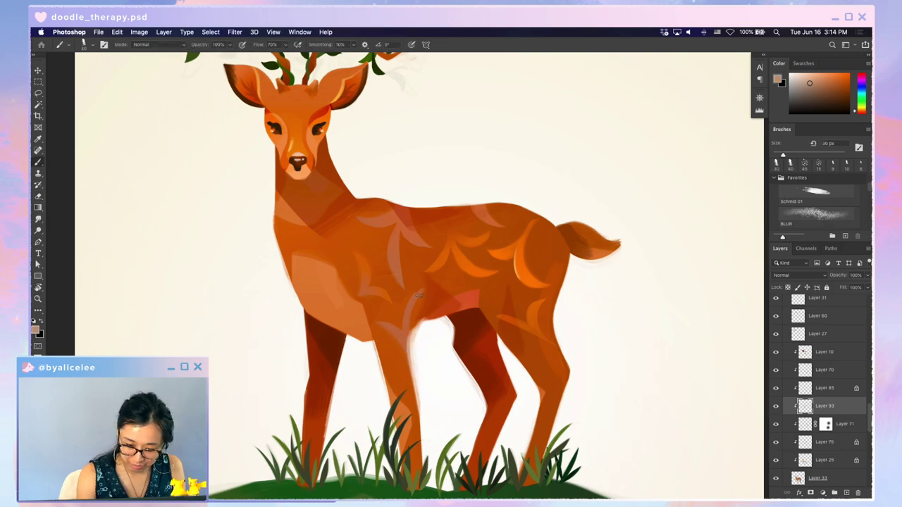
key(e)
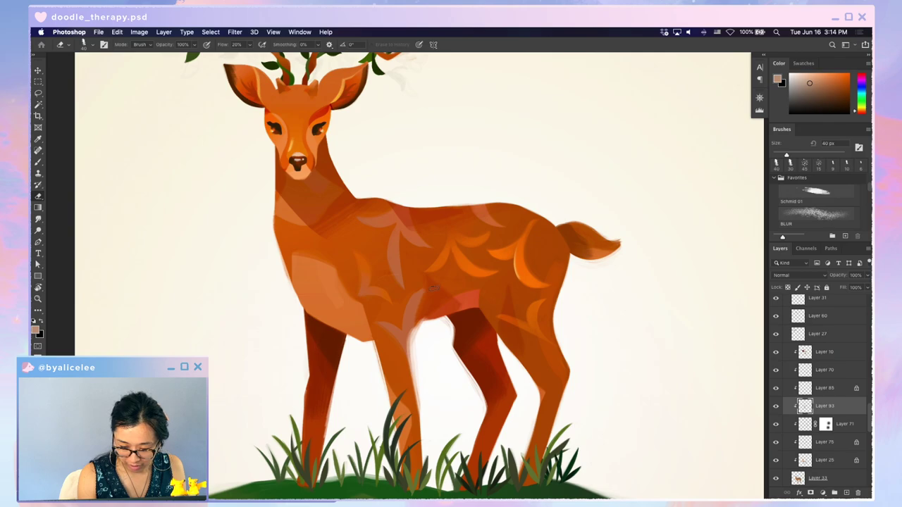
key(b)
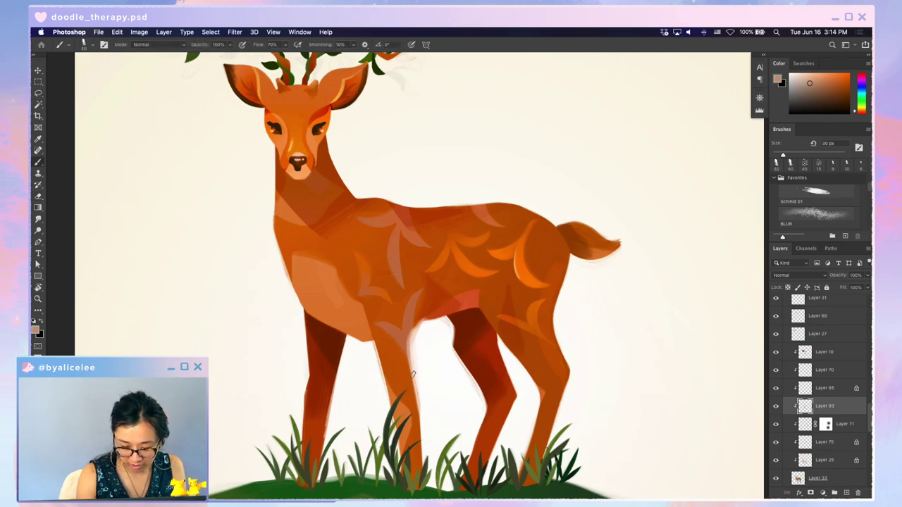
key(e)
scroll(467, 366, down, 2)
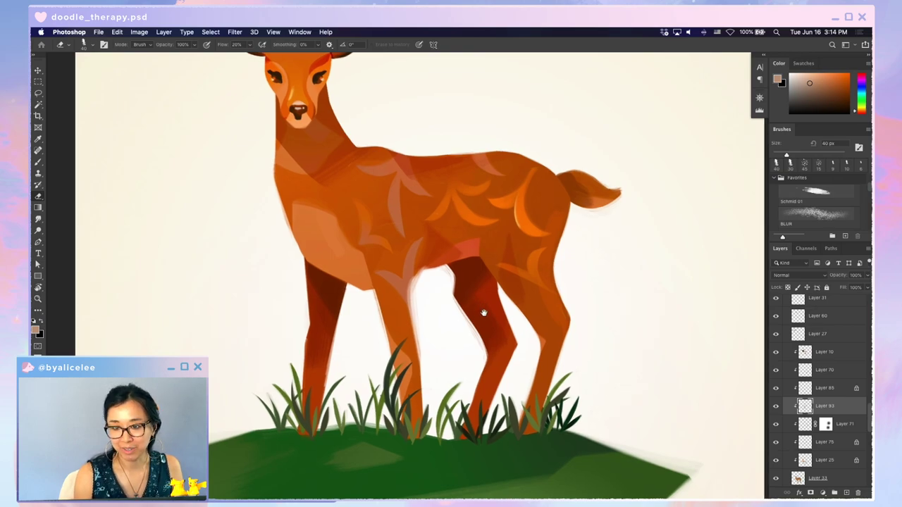
scroll(484, 312, up, 2)
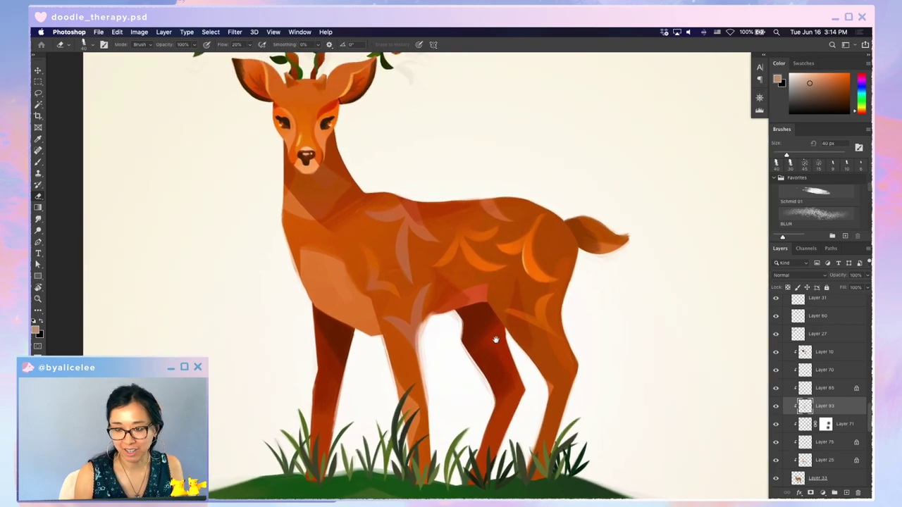
- Select the layer with the curved markings on the middle of the deer's flank and set its opacity to 60%
ctrl+click(467, 252)
drag(467, 251, 467, 243)
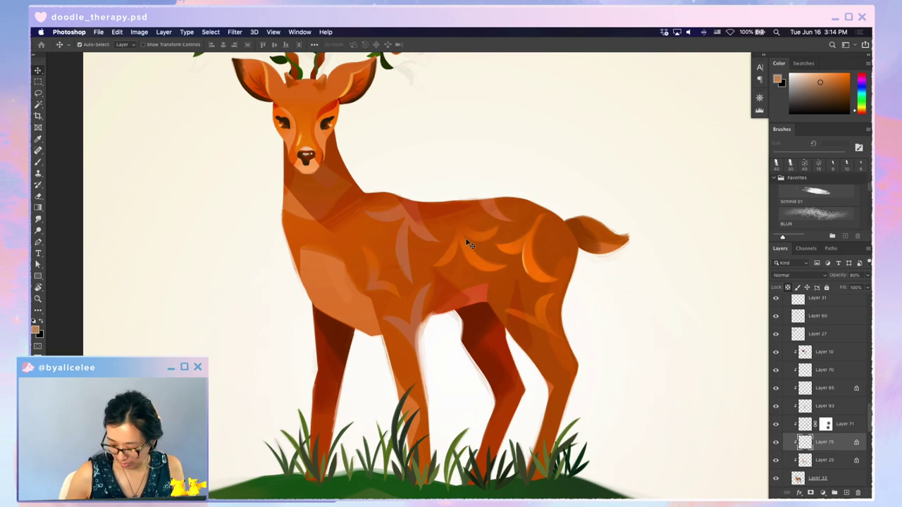
key(b)
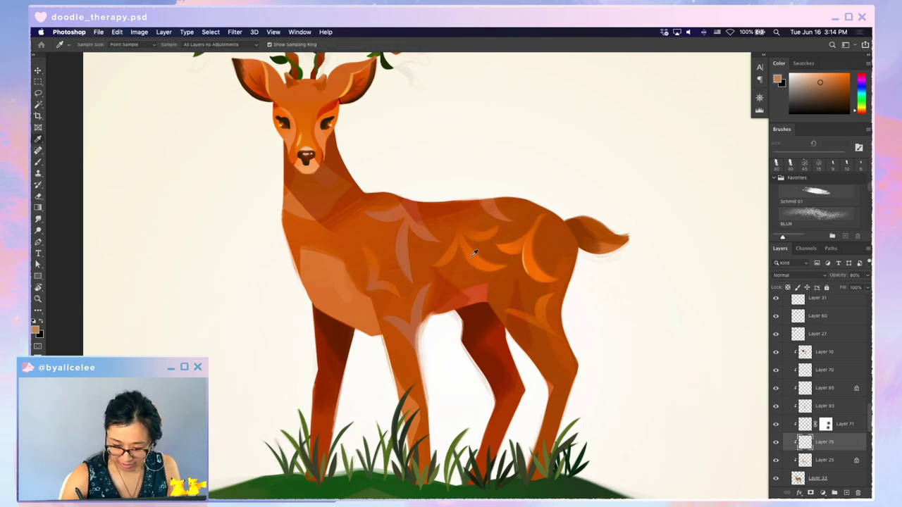
alt+click(493, 262)
key(v)
key(0)
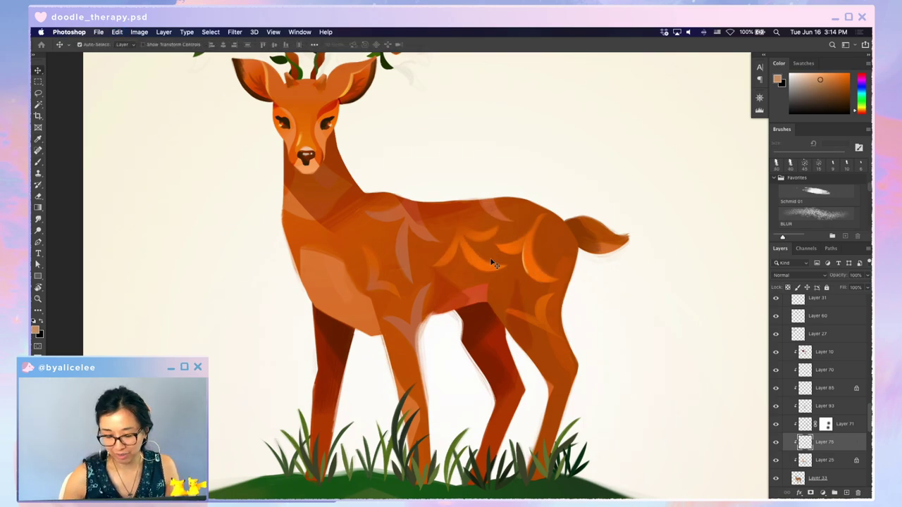
key(i)
key(v)
key(6)
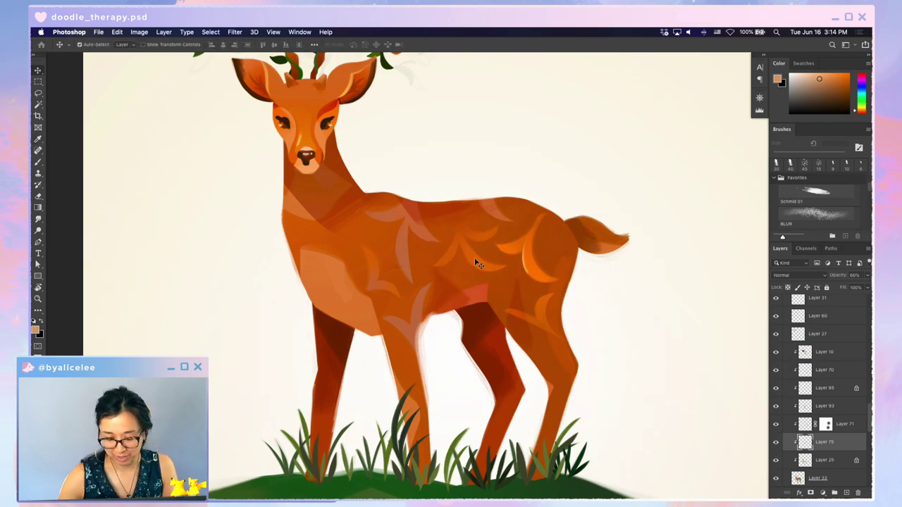
- Lock the flank markings layer's transparency, try a gradient tint on it, and set its opacity to 70%
key(slash)
key(g)
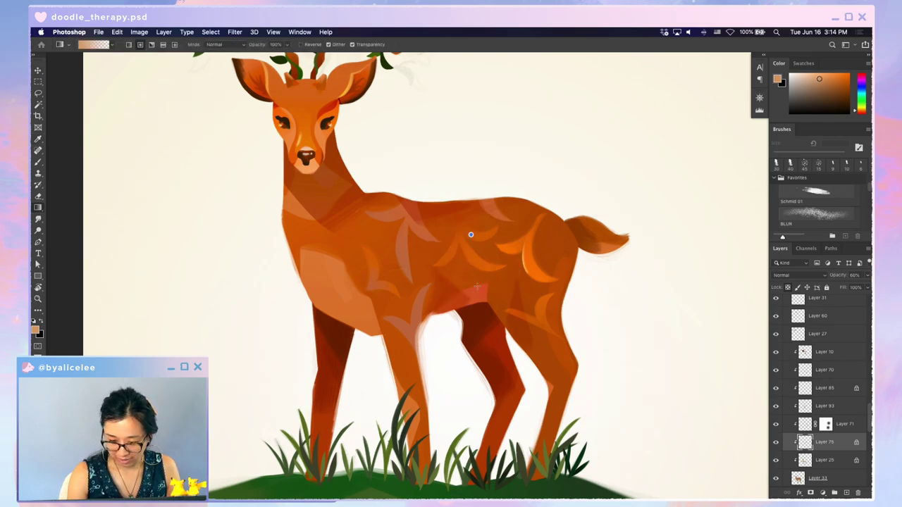
key(super+z)
key(o)
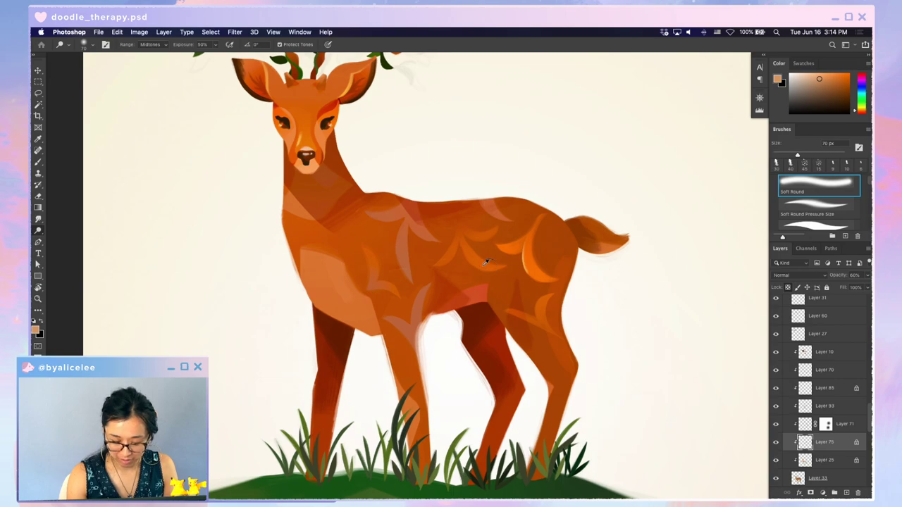
key(i)
click(491, 267)
key(v)
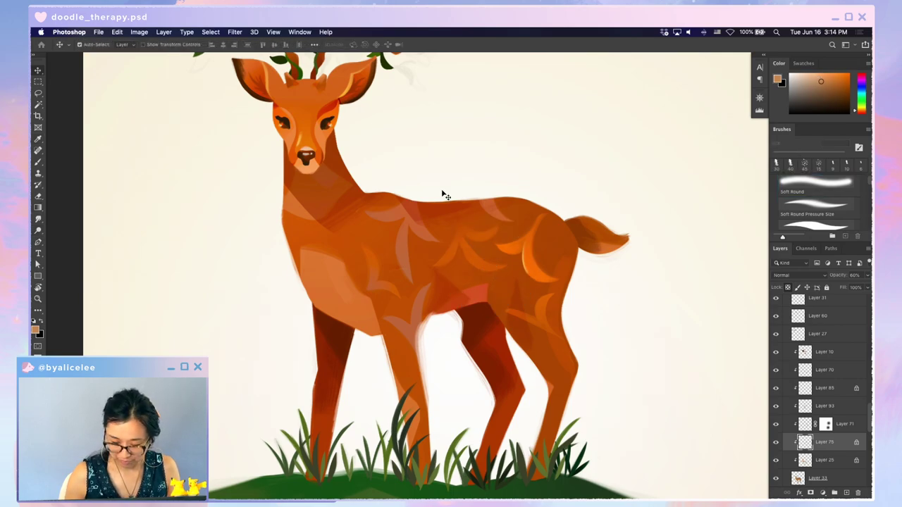
key(0)
key(6)
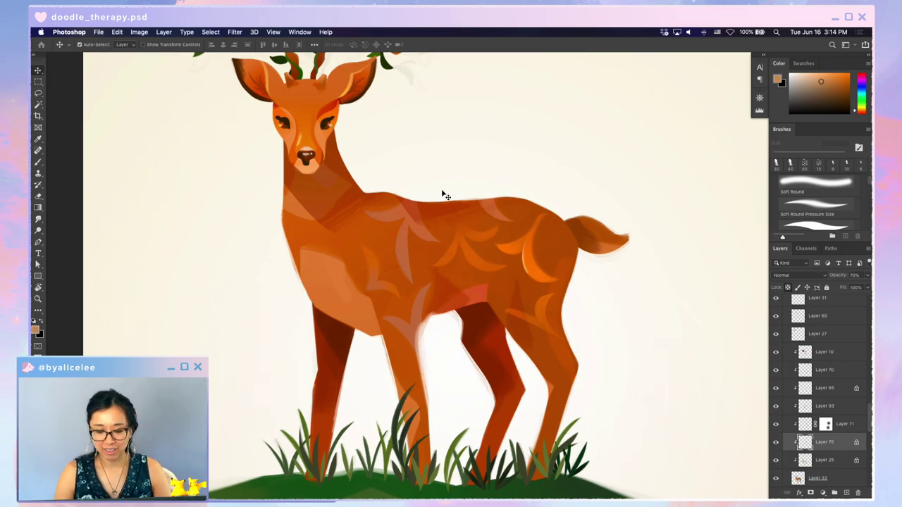
- Create a new layer beneath the green ground layers and reset the painting colours to default black and white
key(super+0)
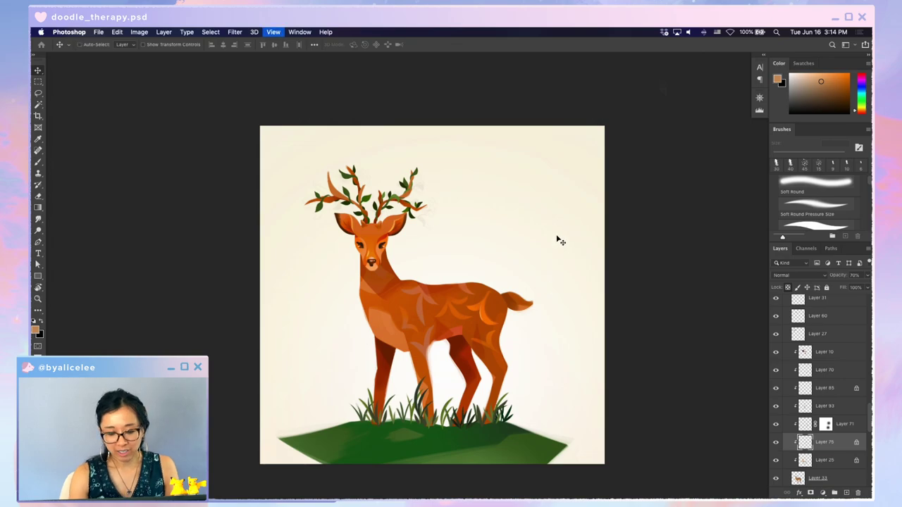
key(super+equal)
key(super+shift+n)
key(Return)
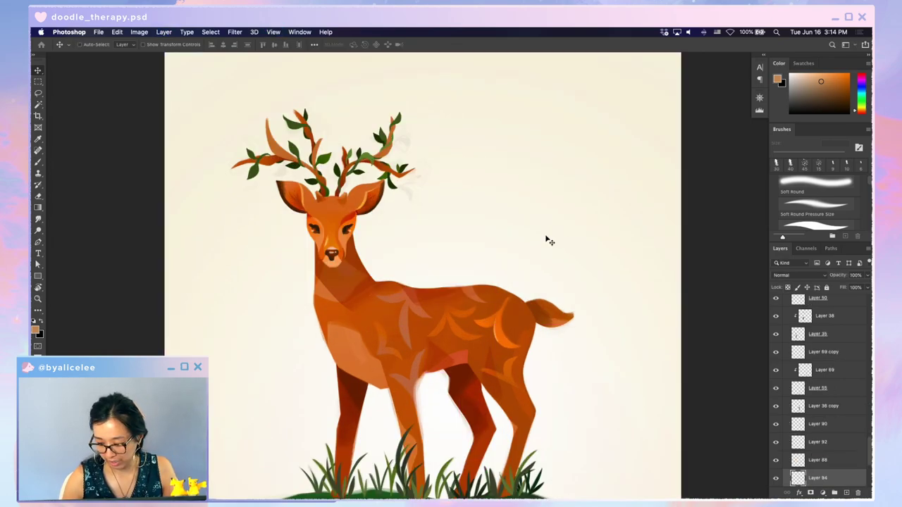
key(super+bracketleft)
key(super+bracketleft)
key(super+bracketleft)
key(super+bracketleft)
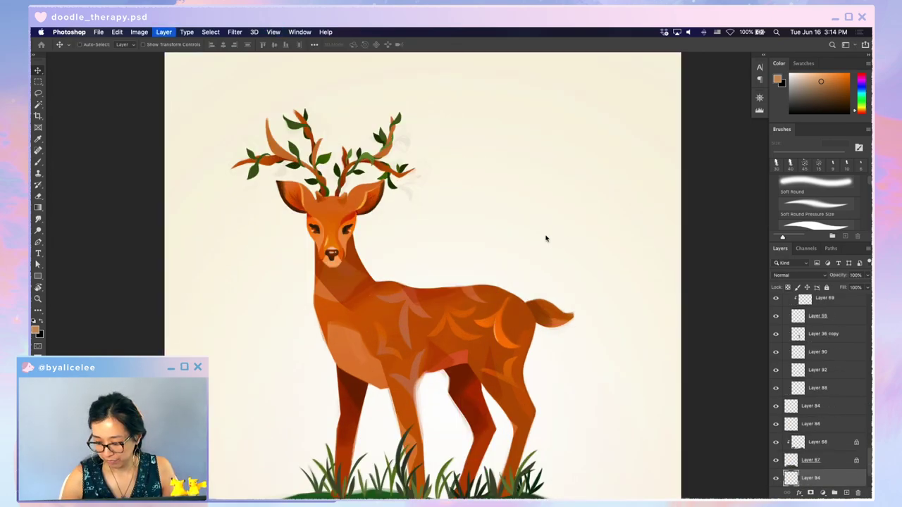
key(d)
key(super+minus)
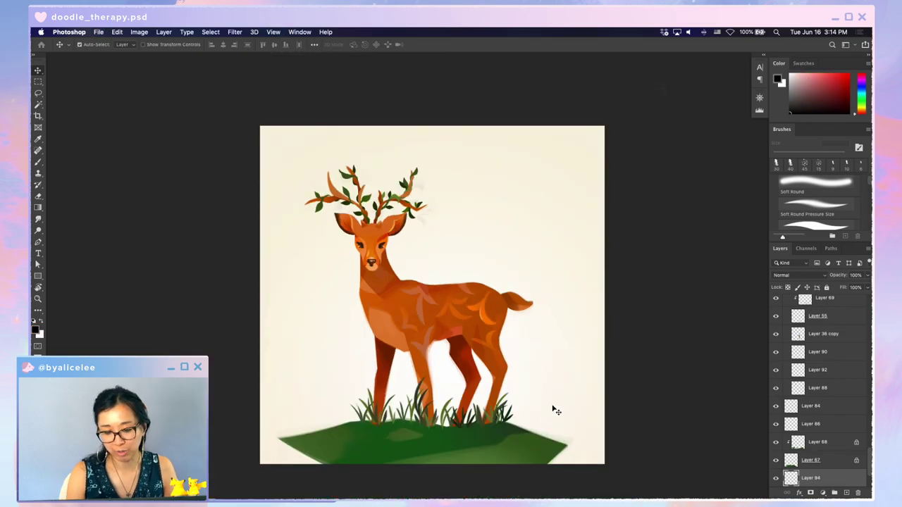
- Sketch a rider's head, neck, shoulders and torso in black above the deer's back with the 30 px brush
key(b)
mouse_move(451, 174)
mouse_down()
mouse_move(447, 200)
mouse_move(458, 176)
mouse_move(466, 209)
mouse_move(445, 200)
mouse_move(468, 212)
mouse_move(461, 186)
mouse_move(451, 200)
mouse_move(459, 223)
mouse_move(437, 274)
mouse_up()
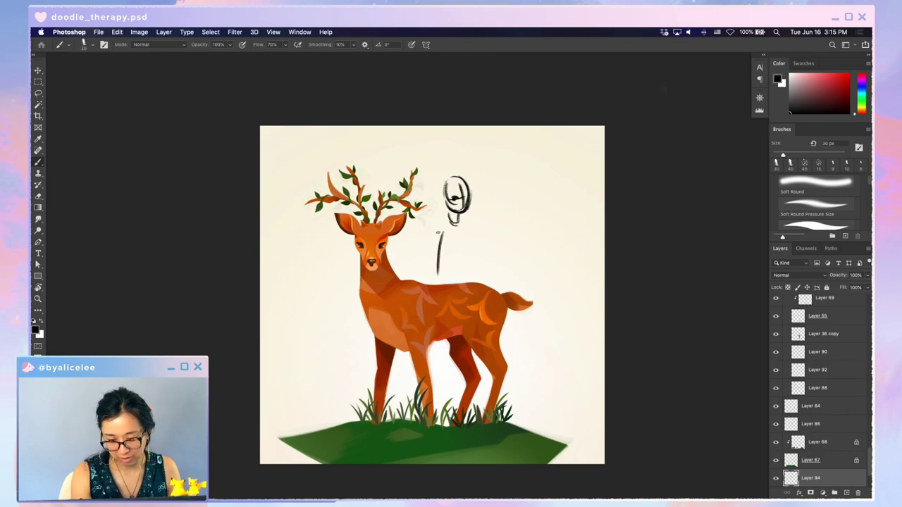
drag(440, 227, 458, 225)
drag(440, 274, 457, 281)
drag(438, 228, 470, 238)
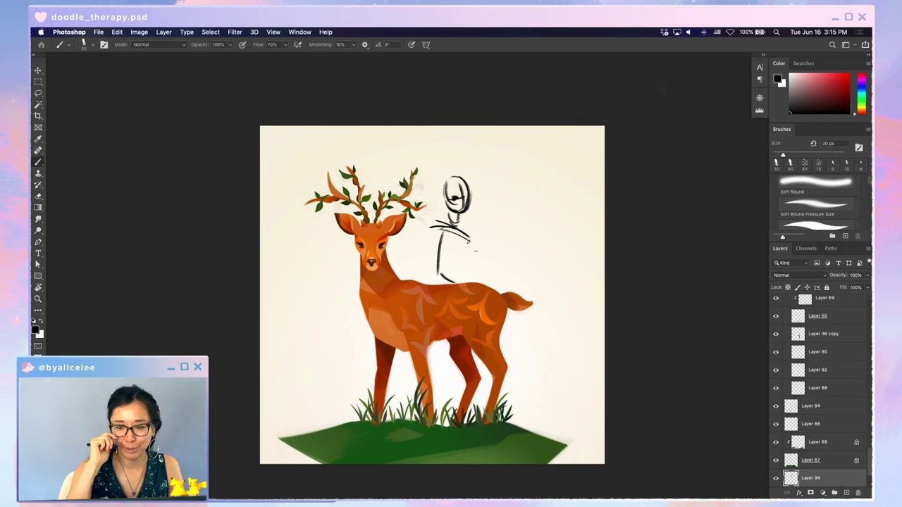
mouse_move(444, 224)
mouse_down()
mouse_move(472, 247)
mouse_move(477, 274)
mouse_up()
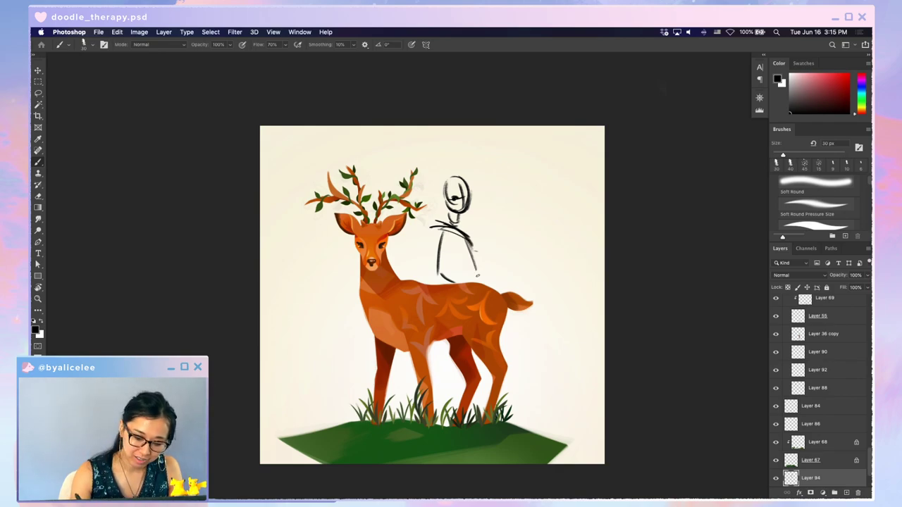
drag(465, 238, 476, 281)
mouse_move(452, 255)
mouse_down()
mouse_move(464, 283)
mouse_move(485, 283)
mouse_up()
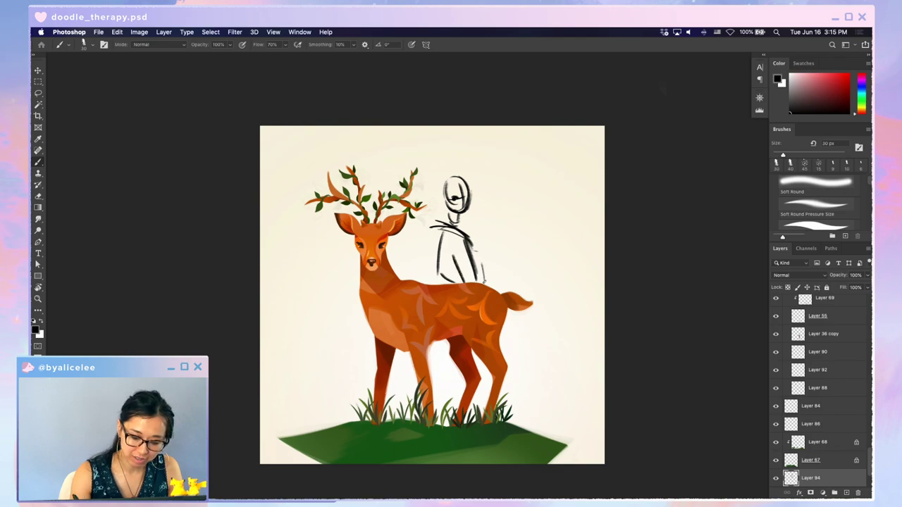
- Add the rider's arm and dark ponytail to the sketch, and redraw the line of the back
drag(475, 234, 482, 278)
mouse_move(460, 244)
mouse_down()
mouse_move(453, 250)
mouse_move(466, 262)
mouse_move(465, 247)
mouse_move(439, 250)
mouse_up()
mouse_move(442, 209)
mouse_down()
mouse_move(457, 180)
mouse_move(458, 195)
mouse_move(431, 212)
mouse_move(425, 228)
mouse_up()
mouse_move(436, 178)
mouse_down()
mouse_move(450, 196)
mouse_move(422, 230)
mouse_move(475, 243)
mouse_move(432, 284)
mouse_up()
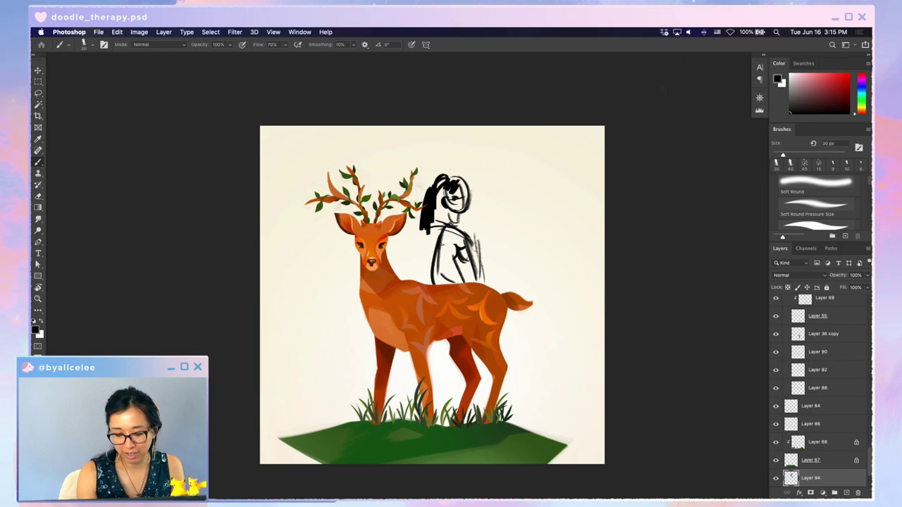
key(super+z)
mouse_move(439, 242)
mouse_down()
mouse_move(444, 279)
mouse_move(443, 269)
mouse_up()
drag(448, 223, 435, 238)
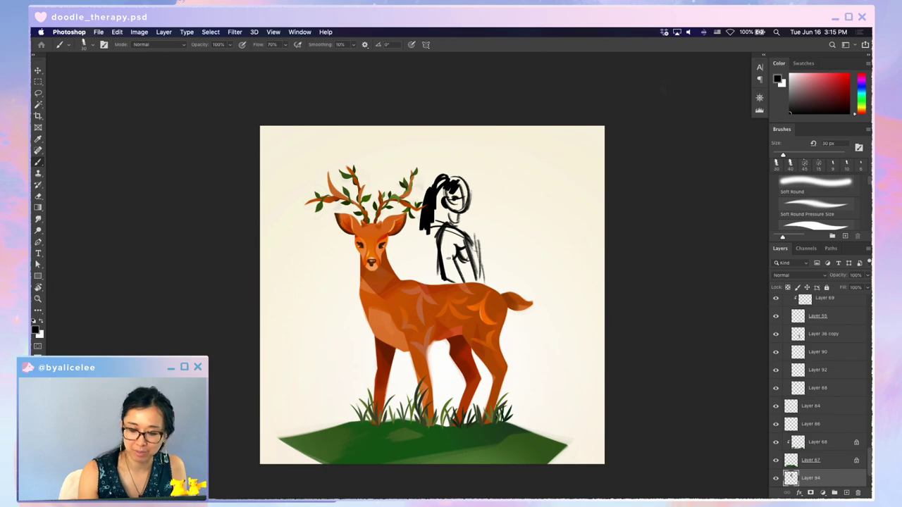
- Check the composition with the rider sketch at a reduced size, and hide the sketch layer
key(ctrl+minus)
key(ctrl+minus)
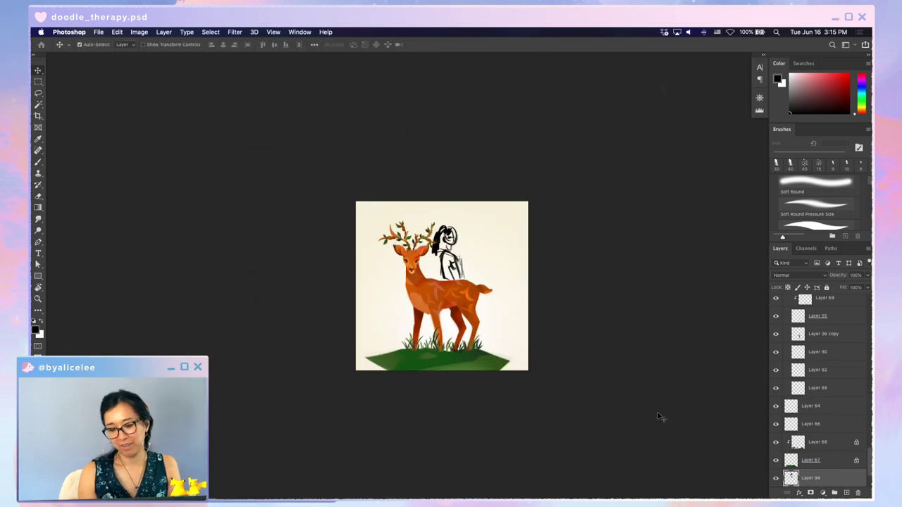
click(775, 478)
key(ctrl+plus)
key(ctrl+plus)
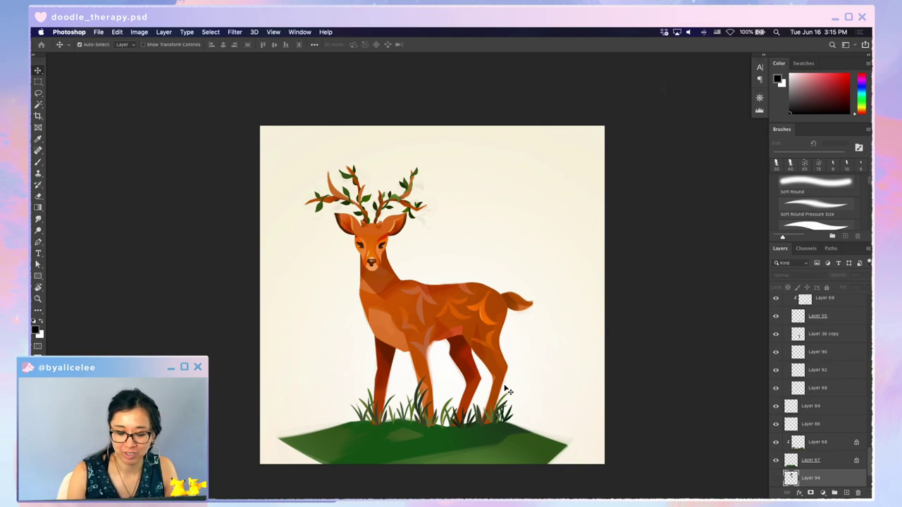
- Try moving, transforming and deleting the faint Overlay layer on the deer's body, reverting each change
key(super+plus)
key(super+plus)
mouse_move(388, 350)
mouse_down()
mouse_move(392, 359)
mouse_move(401, 348)
mouse_up()
key(super+z)
key(super+z)
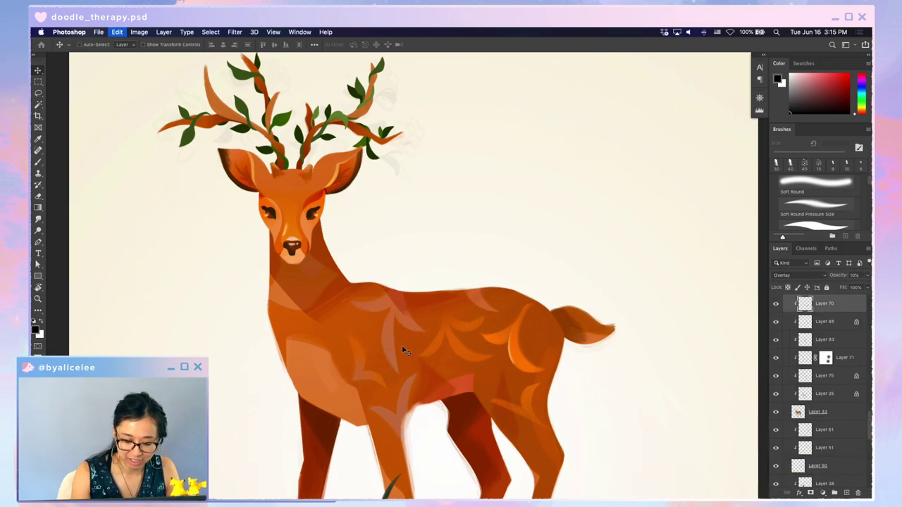
key(super+t)
key(Escape)
key(Delete)
key(super+z)
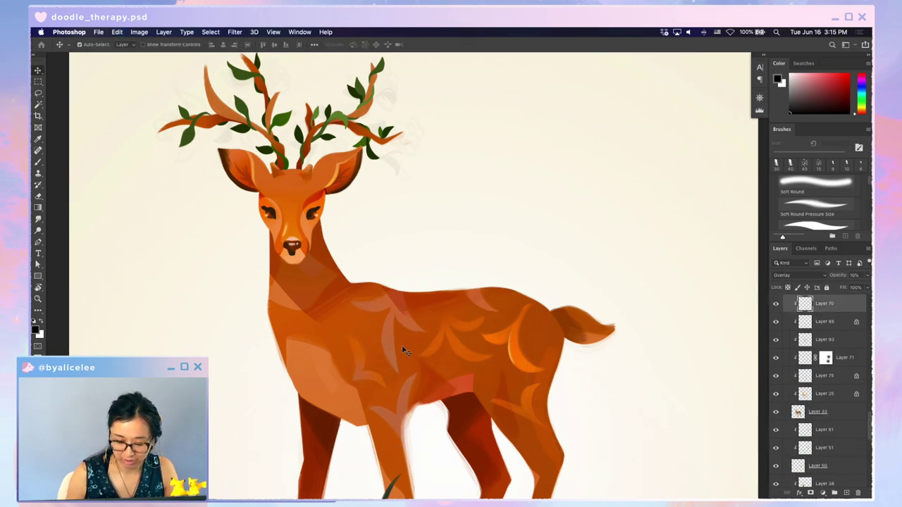
- Try moving the shading layer over the deer's neck and undo the move
key(w)
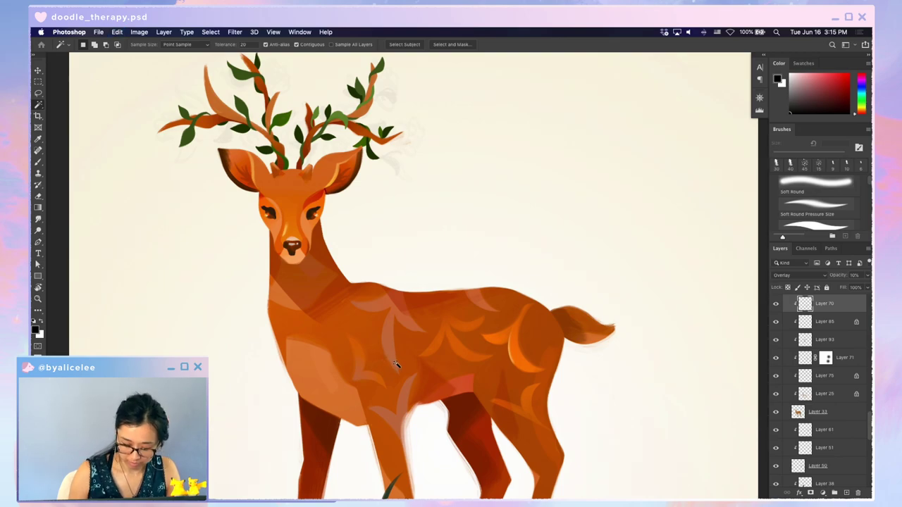
key(l)
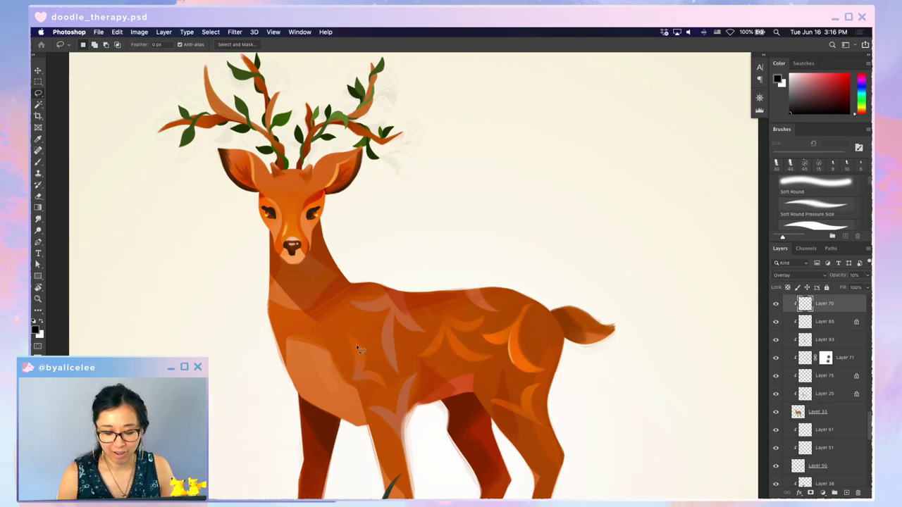
drag(395, 321, 450, 306)
key(v)
drag(369, 277, 405, 266)
key(super+z)
key(r)
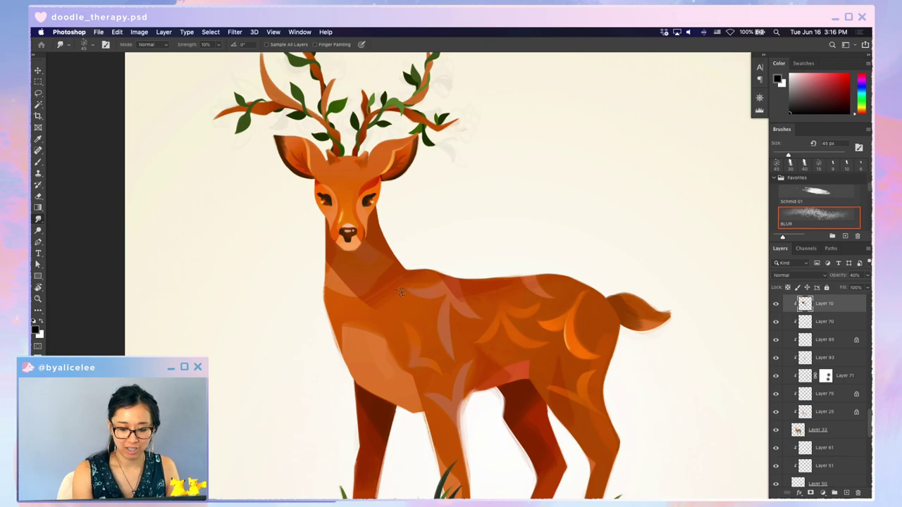
key(v)
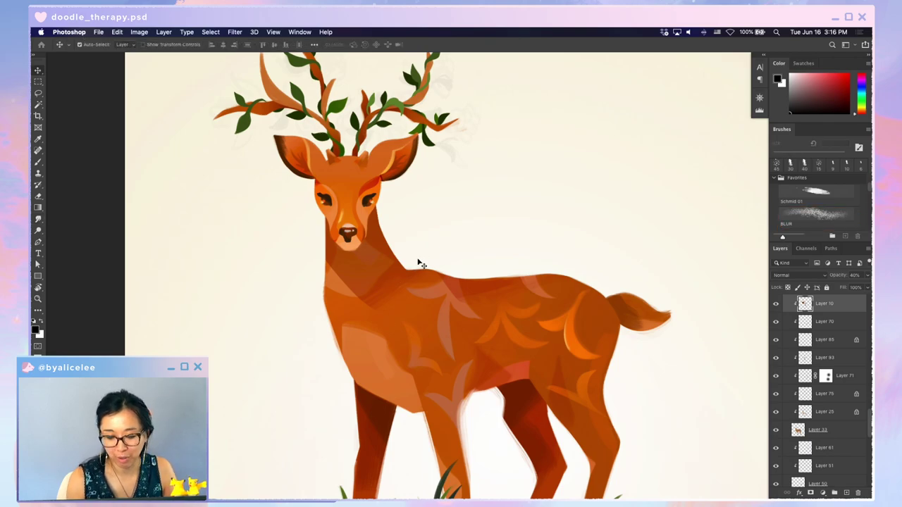
key(r)
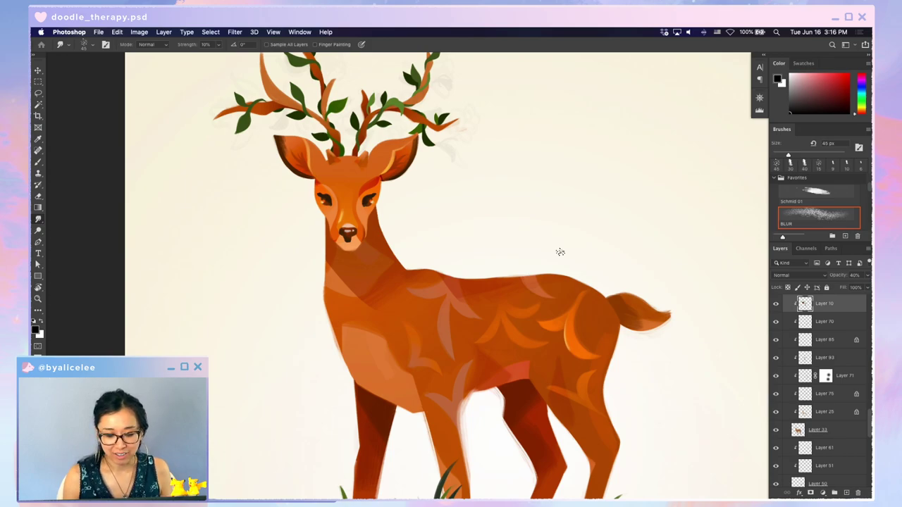
key(v)
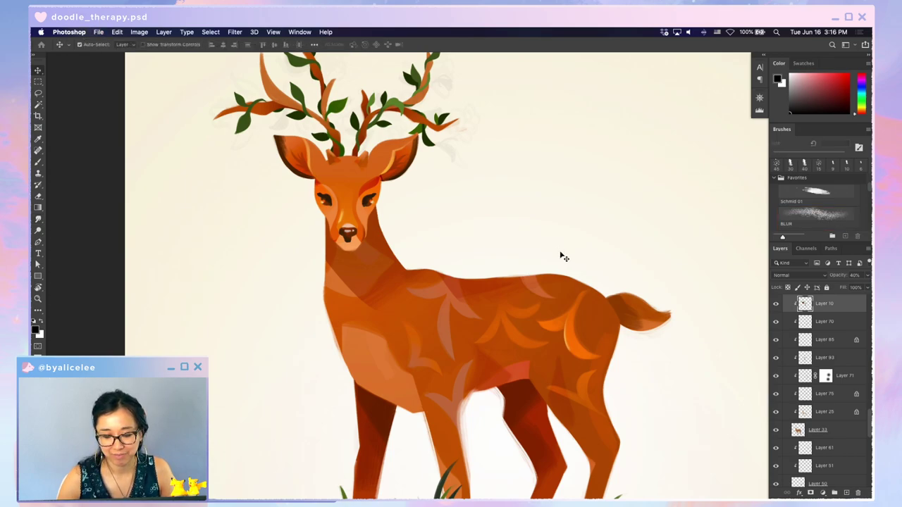
- Try nudging the shading layer on the deer's tail slightly and save the illustration
click(624, 307)
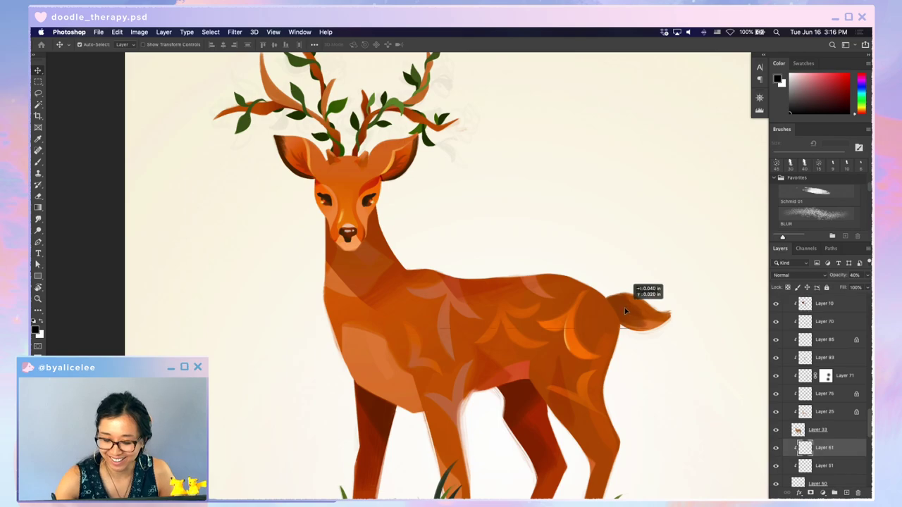
key(e)
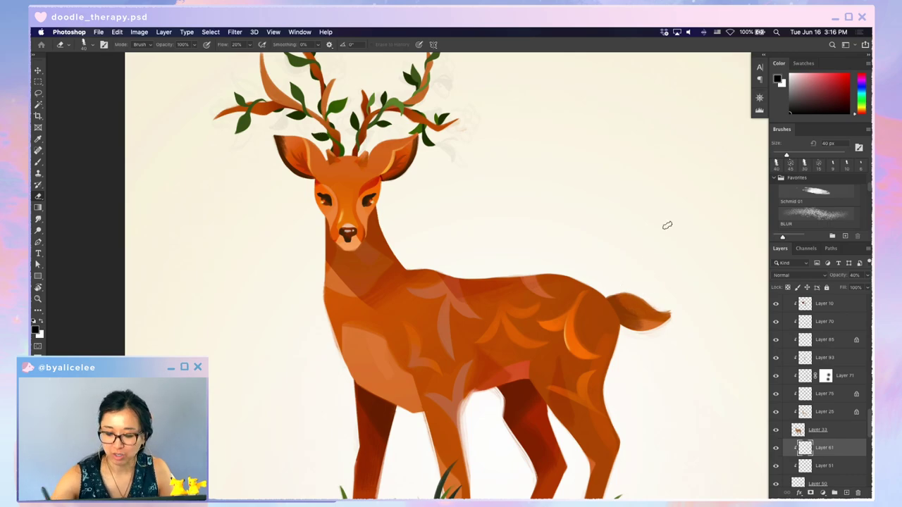
key(super+s)
key(super+minus)
key(super+plus)
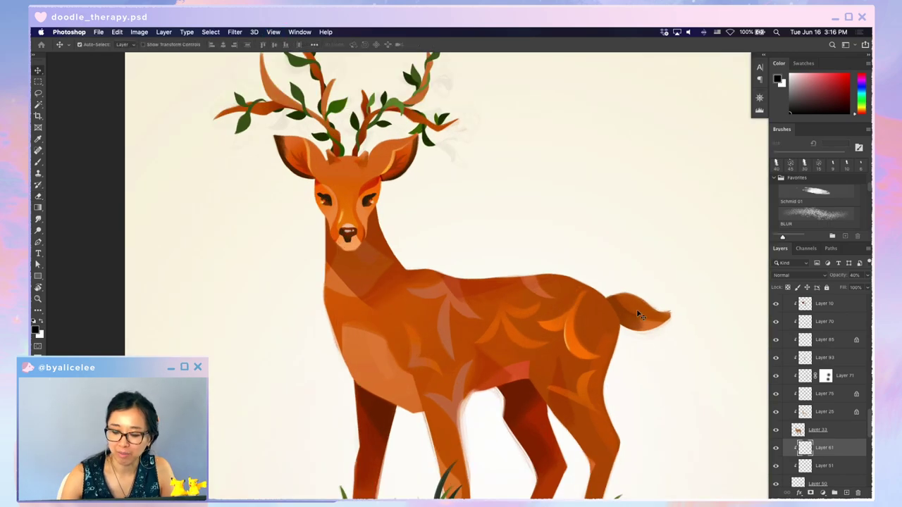
drag(634, 311, 633, 319)
key(super+s)
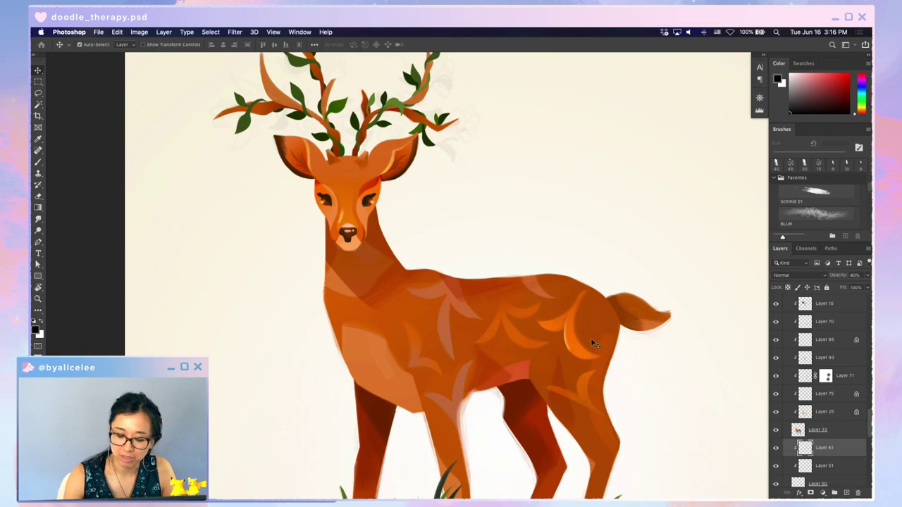
- On Layer 93, sample the pale mauve of the shoulder marking and paint a curved marking across the deer's upper chest, softening it with the eraser
drag(529, 379, 565, 302)
click(482, 271)
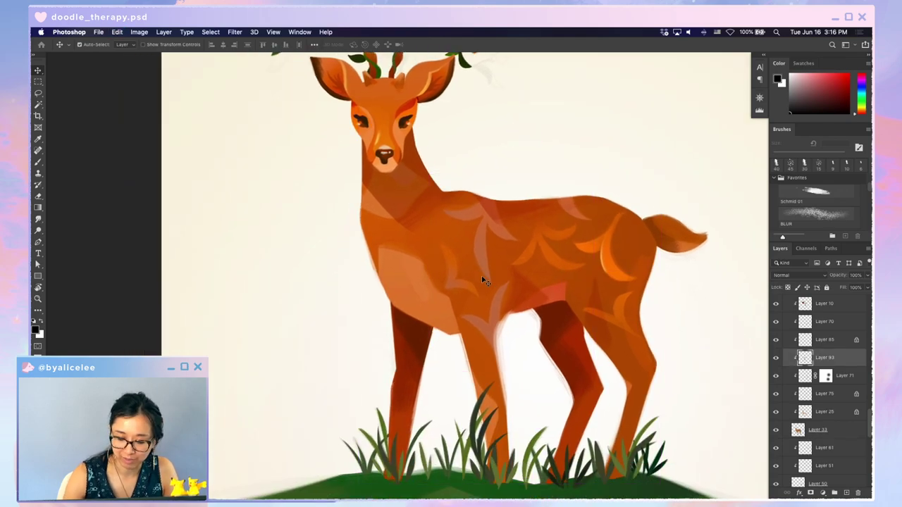
key(i)
click(486, 246)
key(b)
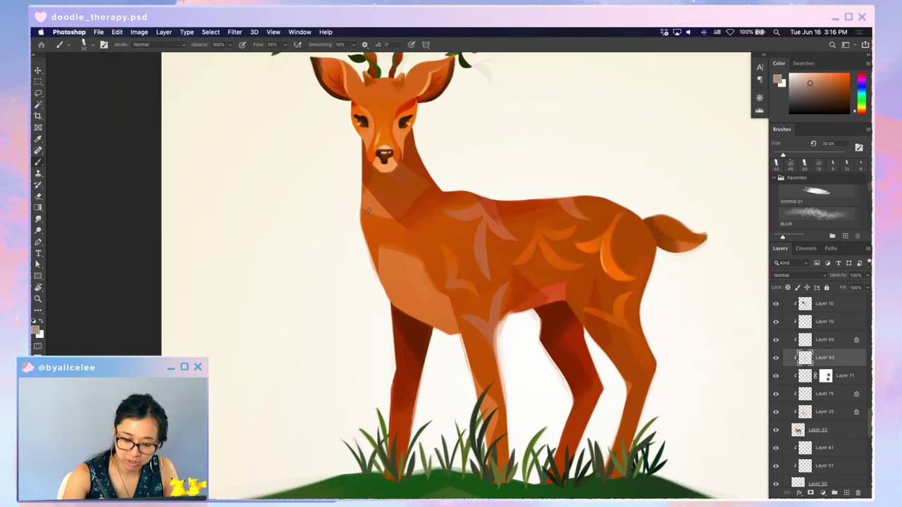
mouse_move(362, 220)
mouse_down()
mouse_move(417, 250)
mouse_move(381, 256)
mouse_move(411, 260)
mouse_up()
key(super+z)
key(super+z)
key(super+z)
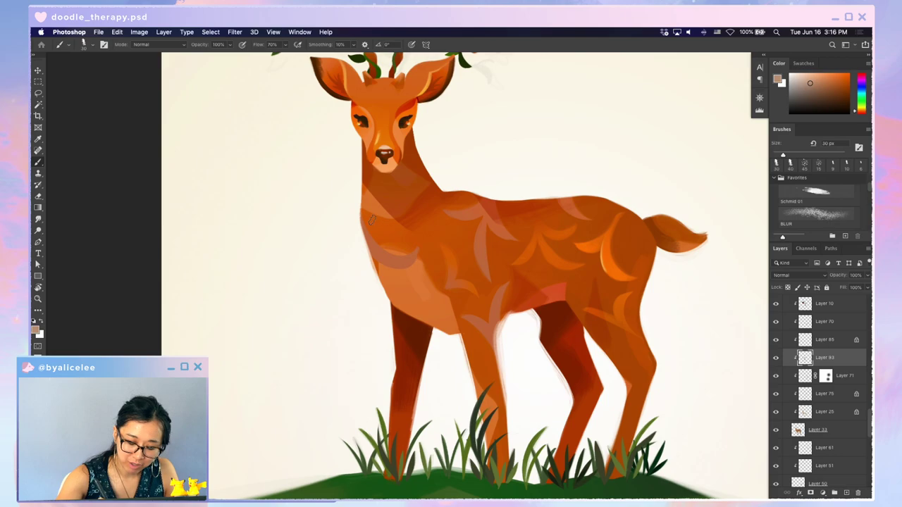
key(e)
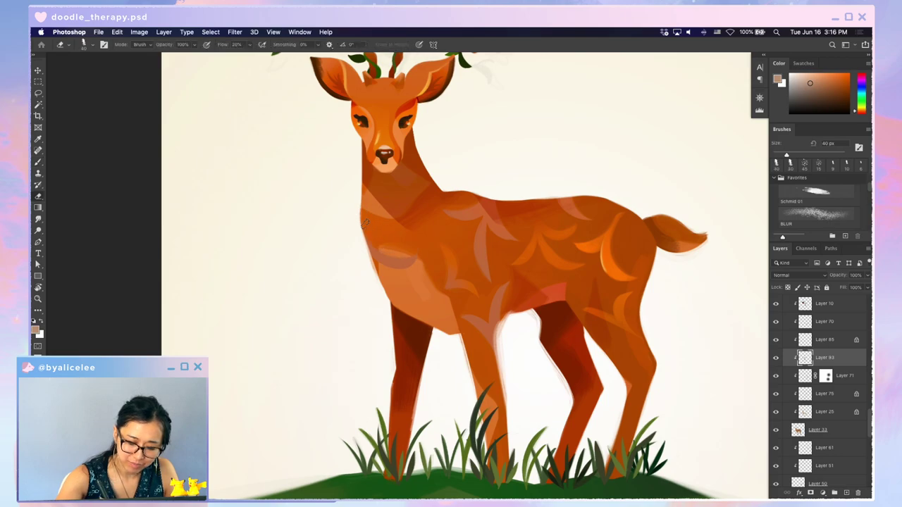
- Paint two more curved markings along the front edge of the deer's chest and taper them with the eraser
key(b)
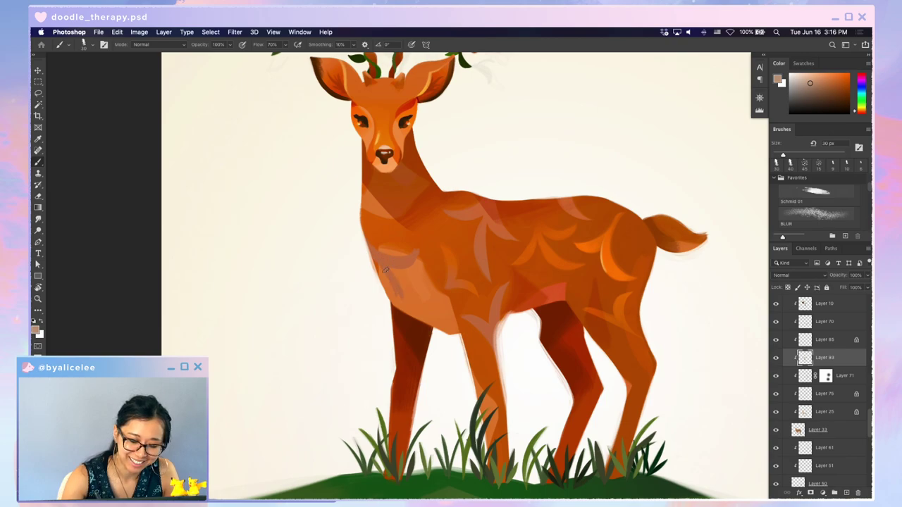
key(e)
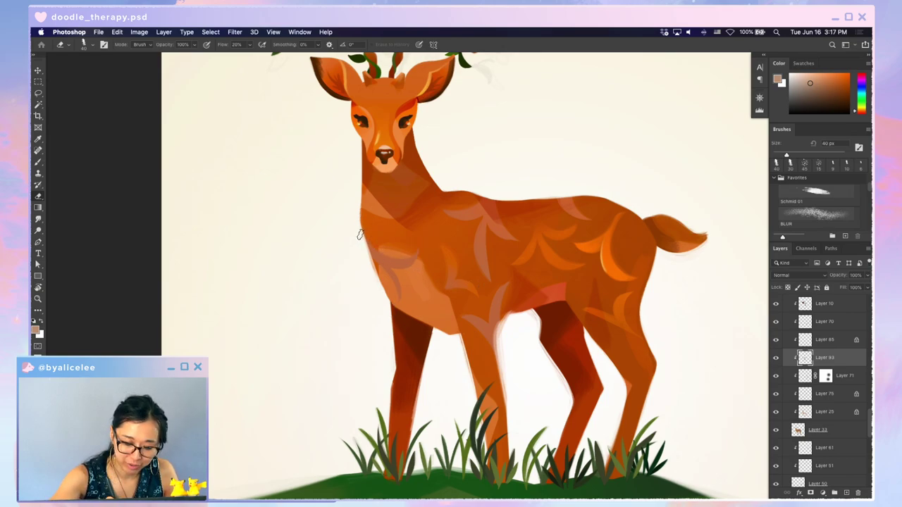
key(b)
key(e)
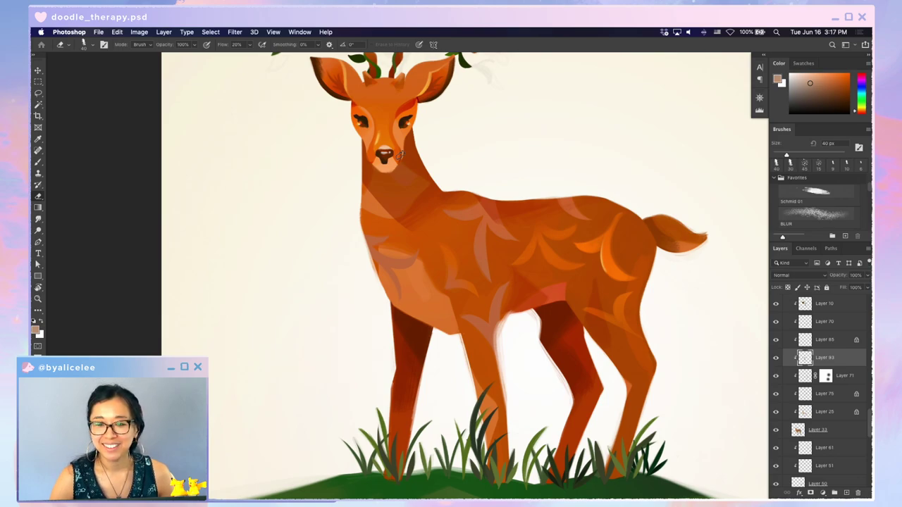
- Nudge the curved marking on the deer's upper chest slightly and clear the selection
key(l)
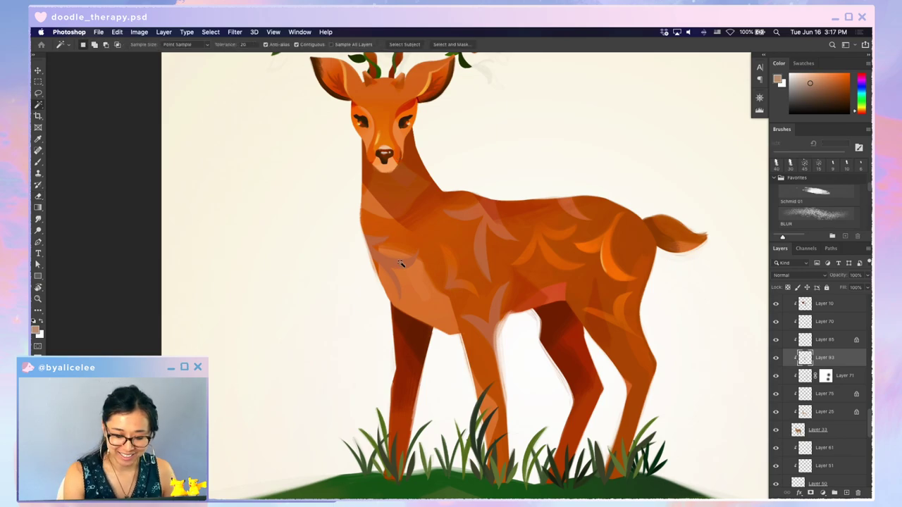
key(v)
drag(401, 264, 403, 262)
key(ctrl+d)
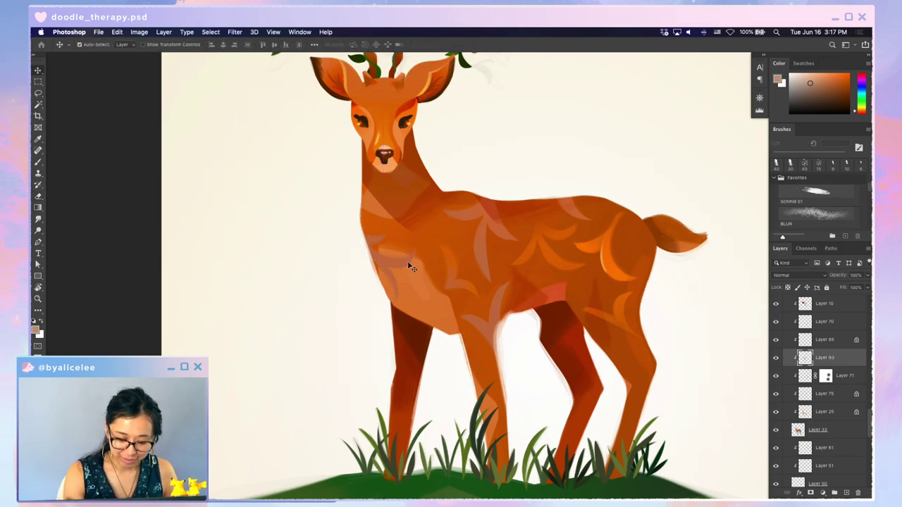
- Touch up the upper chest markings and paint a short upright marking on the lower chest
key(b)
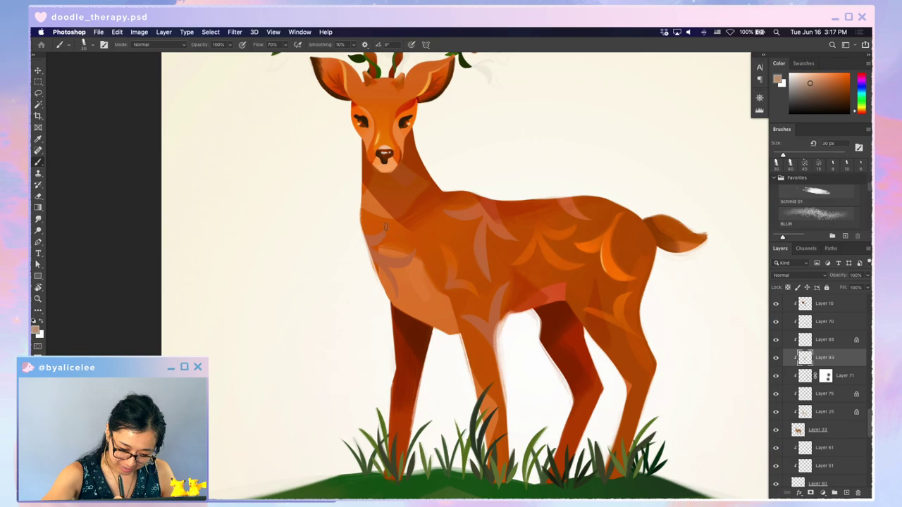
key(e)
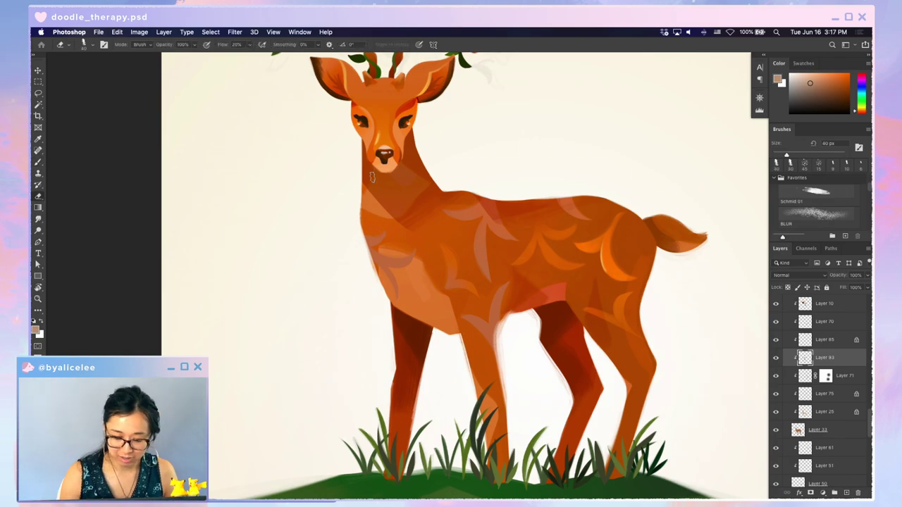
key(b)
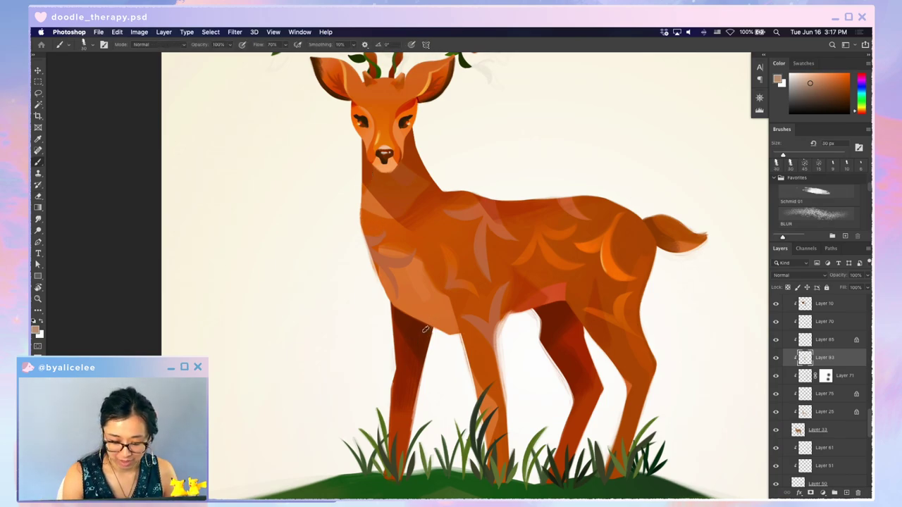
key(e)
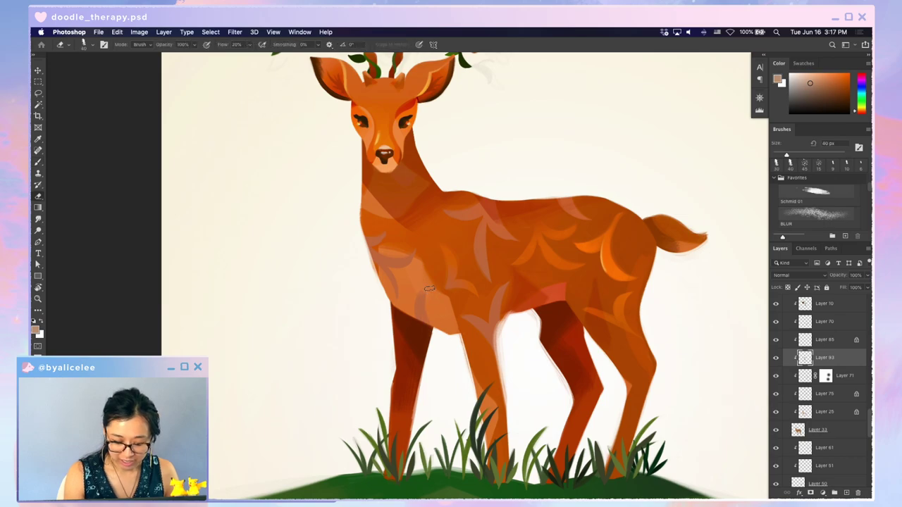
key(b)
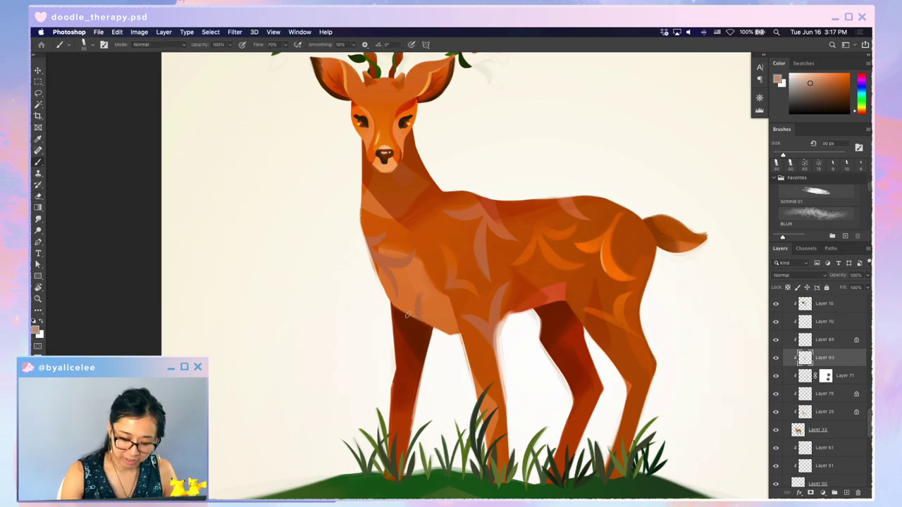
- Move the lower chest marking down towards the belly edge and reshape it with brush and eraser strokes
key(m)
key(v)
mouse_move(435, 289)
mouse_down()
mouse_move(385, 335)
mouse_move(428, 320)
mouse_up()
key(b)
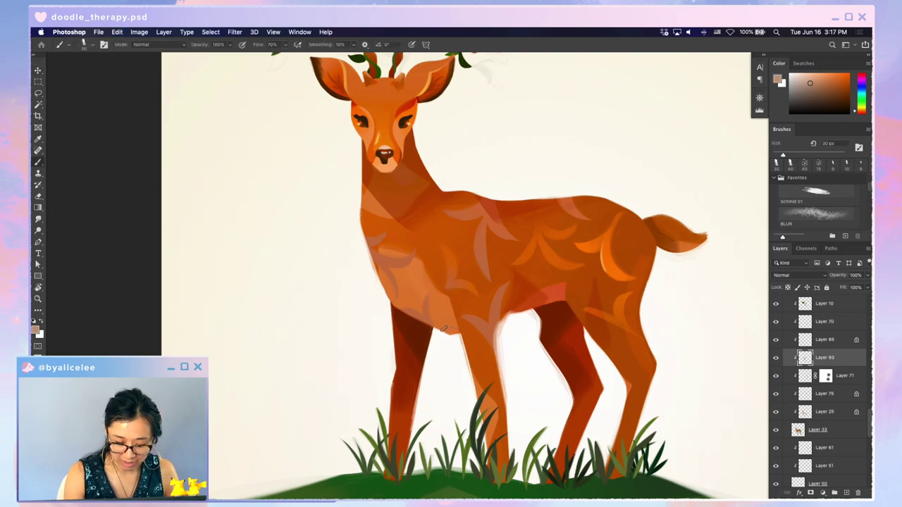
key(e)
key(b)
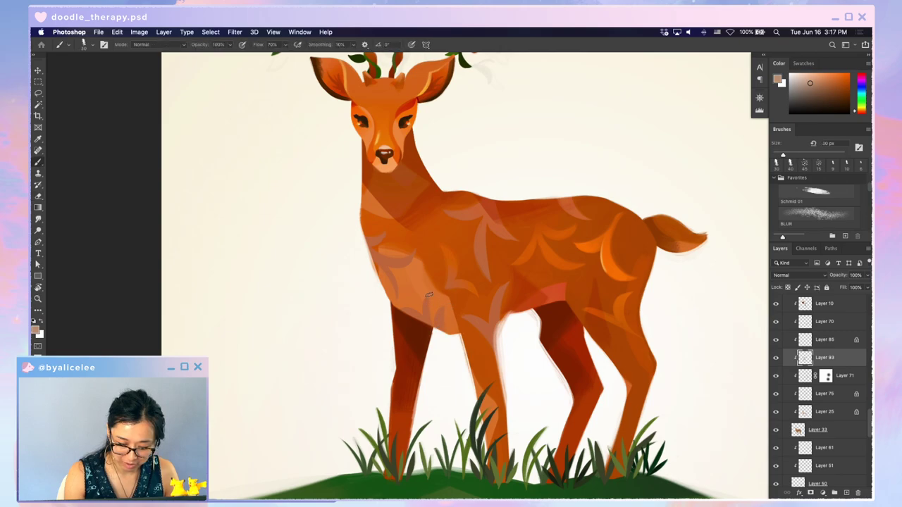
key(e)
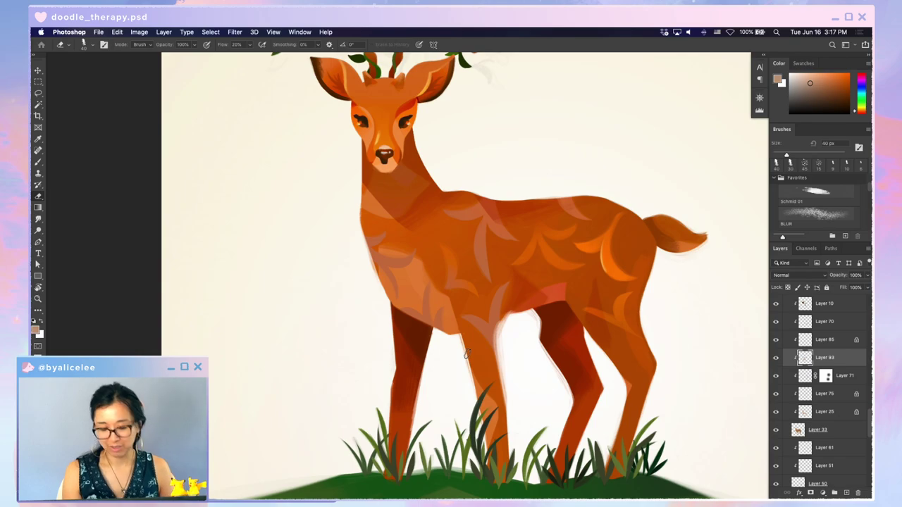
- Reduce the eraser to 25 px and refine the lower chest markings, adding a short brush stroke above the belly edge
key(super+minus)
key(super+equal)
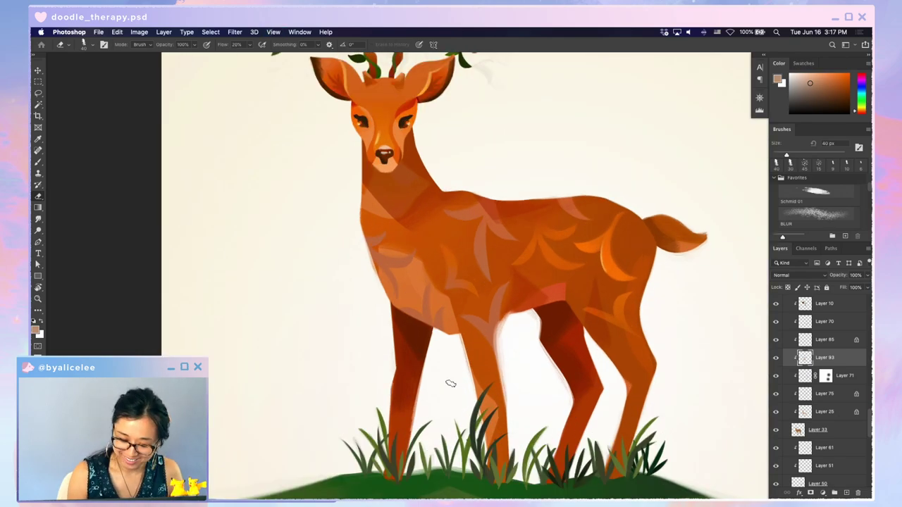
key(bracketleft)
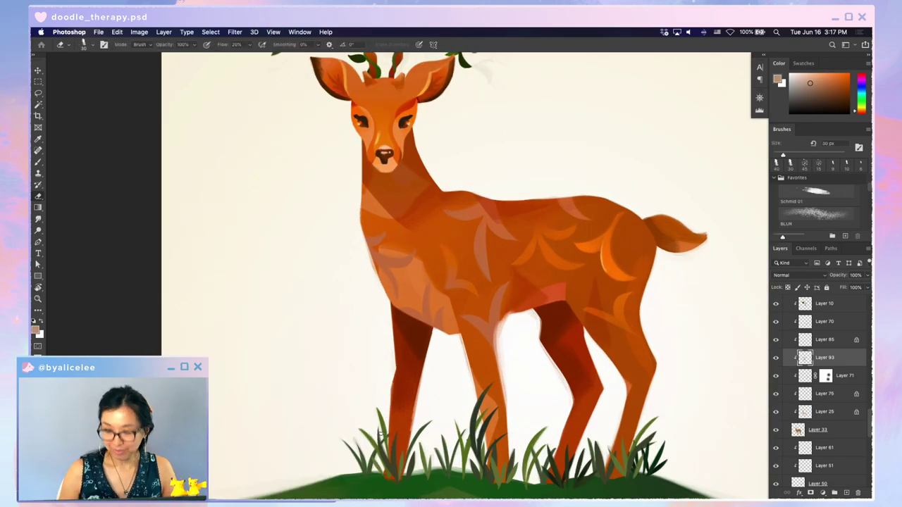
key(bracketleft)
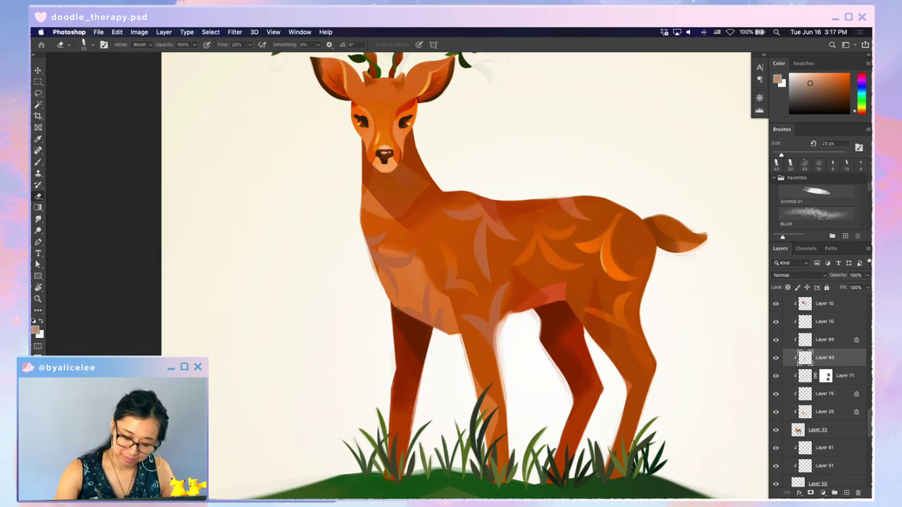
key(b)
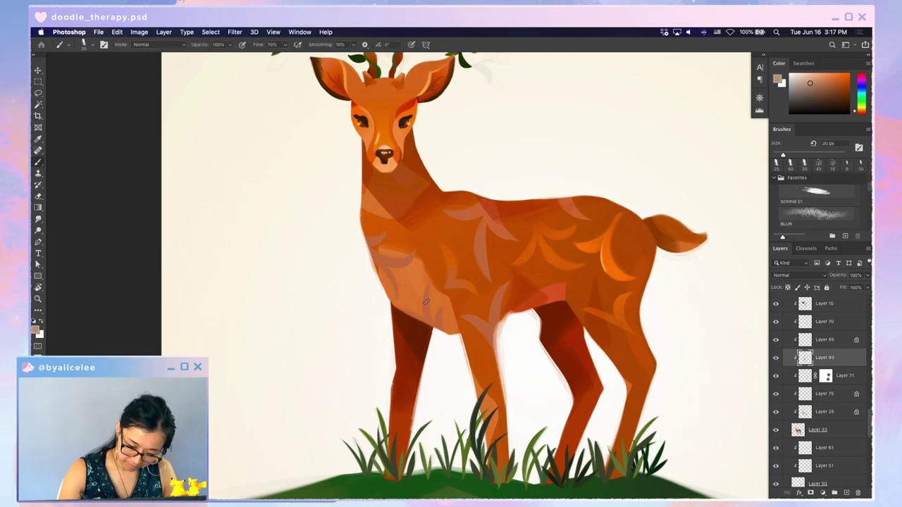
drag(423, 292, 427, 311)
key(e)
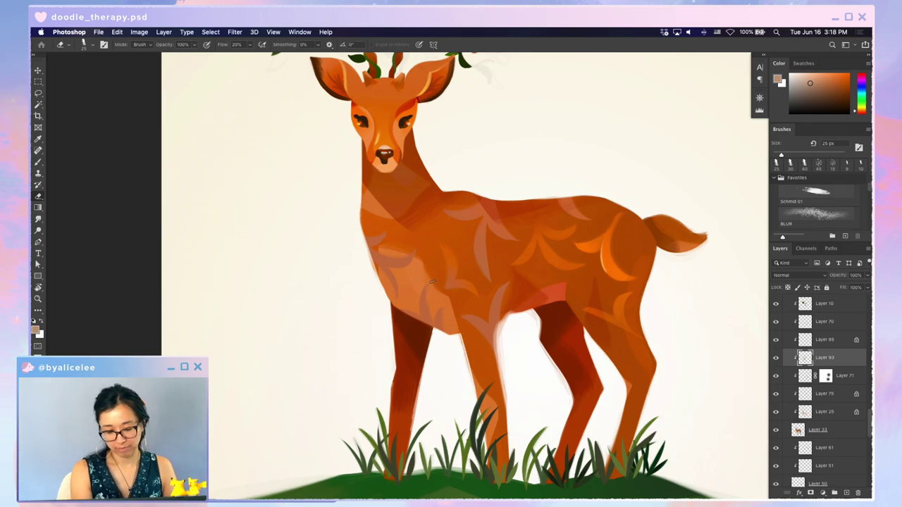
- Lock Layer 93's transparent pixels and tint the chest markings with a gradient in an orange-brown sampled from the deer's shoulder
key(super+minus)
key(super+minus)
key(super+minus)
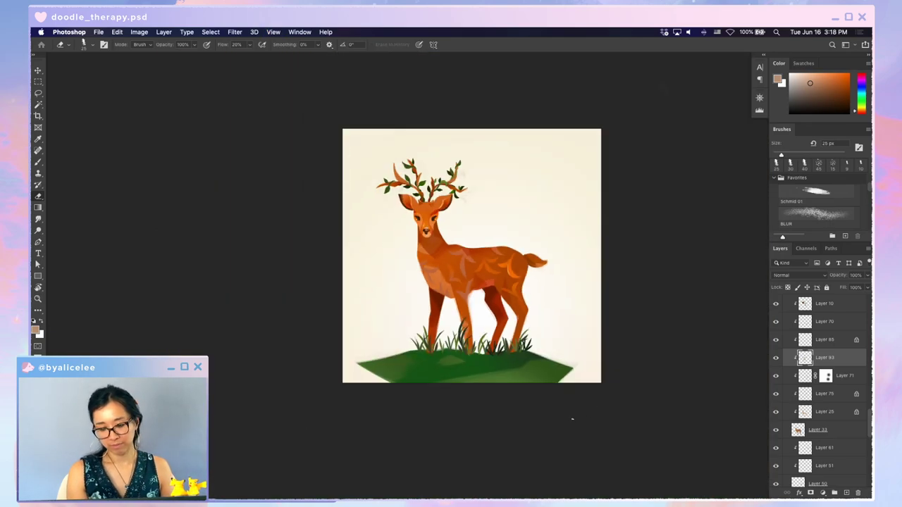
key(ctrl+plus)
key(i)
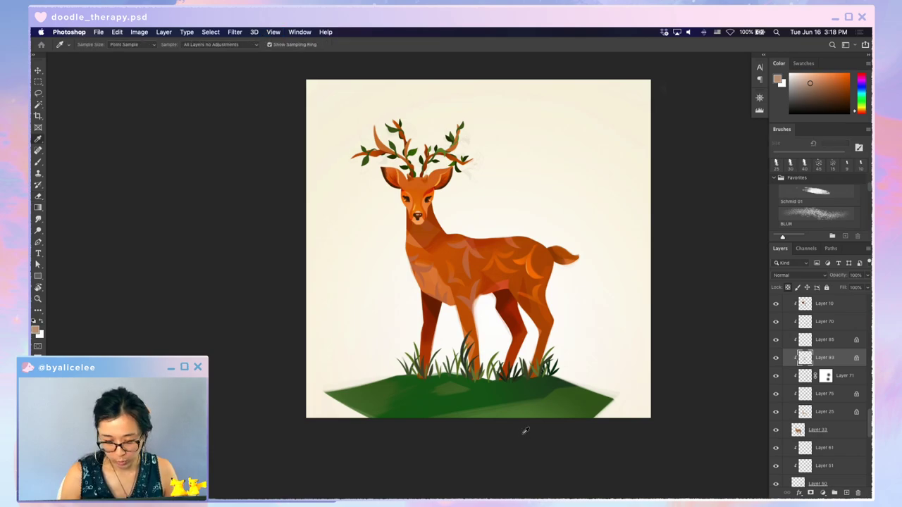
click(453, 255)
key(g)
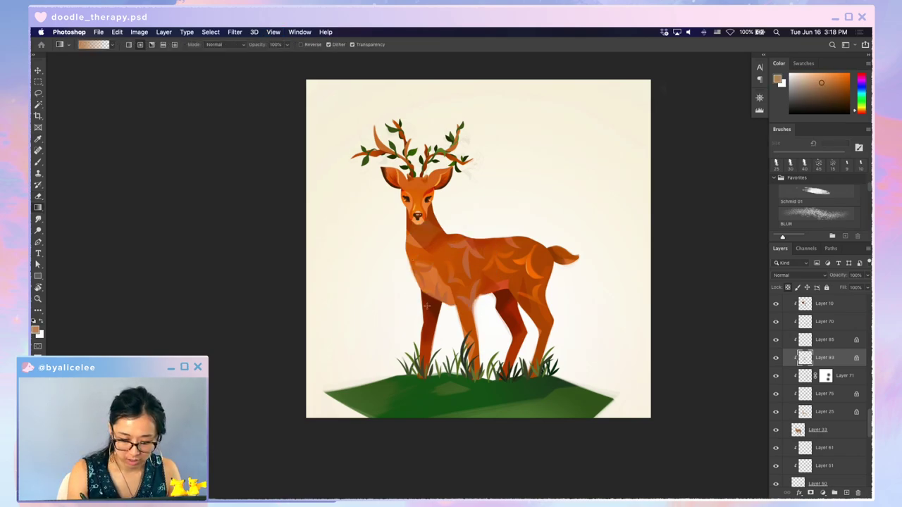
key(super+z)
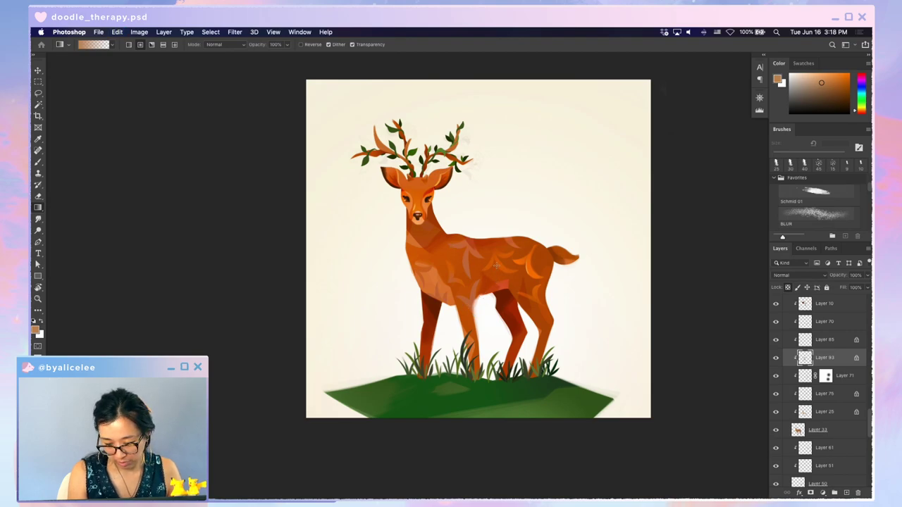
key(super+minus)
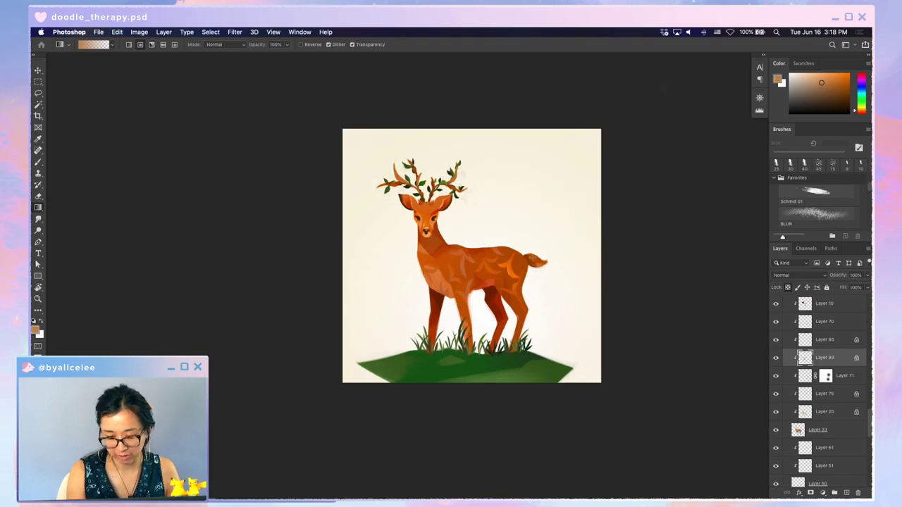
key(super+plus)
key(super+plus)
drag(556, 356, 516, 375)
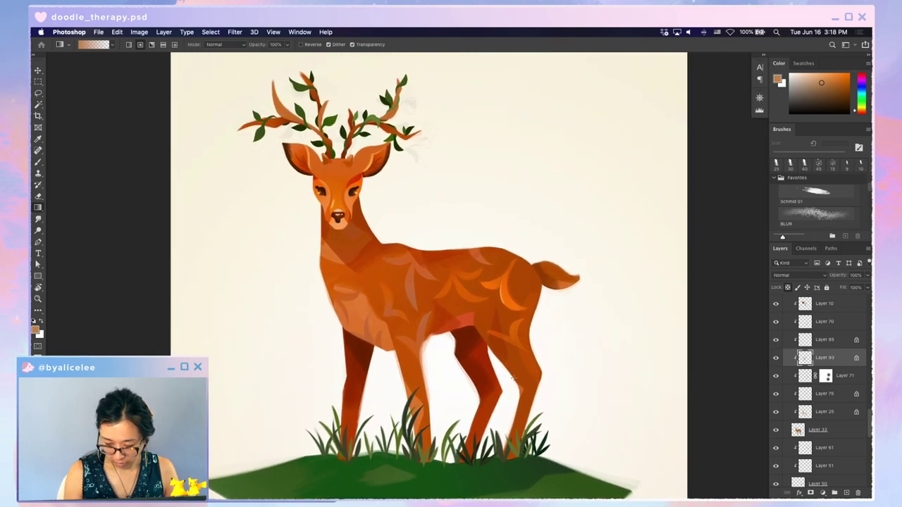
- Darken the markings on Layer 93 with Hue/Saturation by setting Lightness to -3
key(ctrl+u)
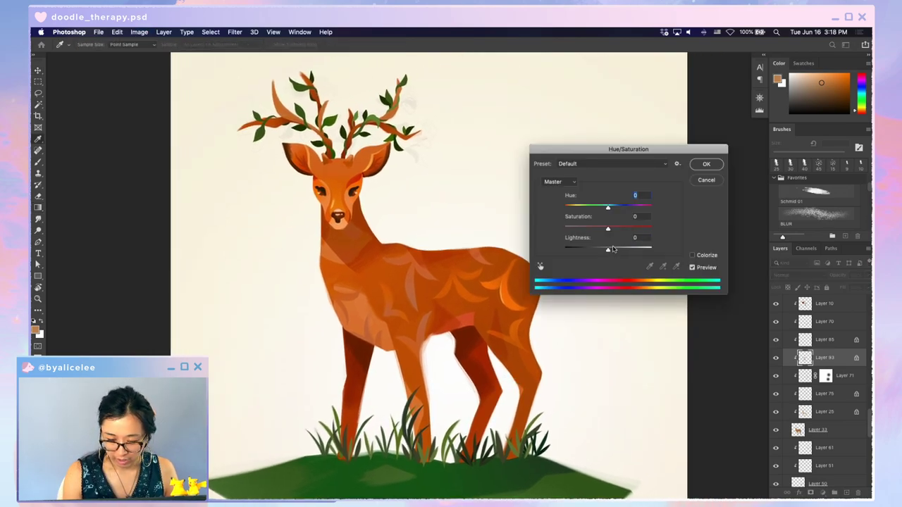
drag(614, 250, 607, 251)
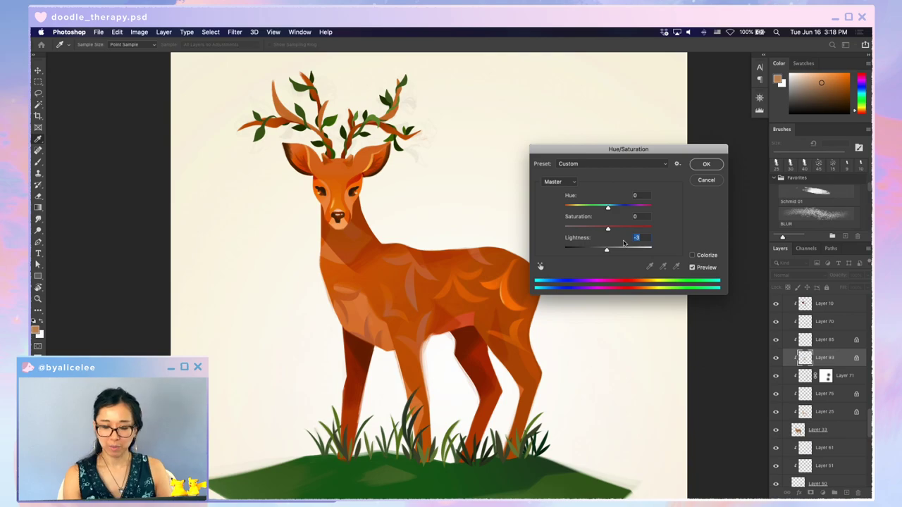
click(708, 164)
key(i)
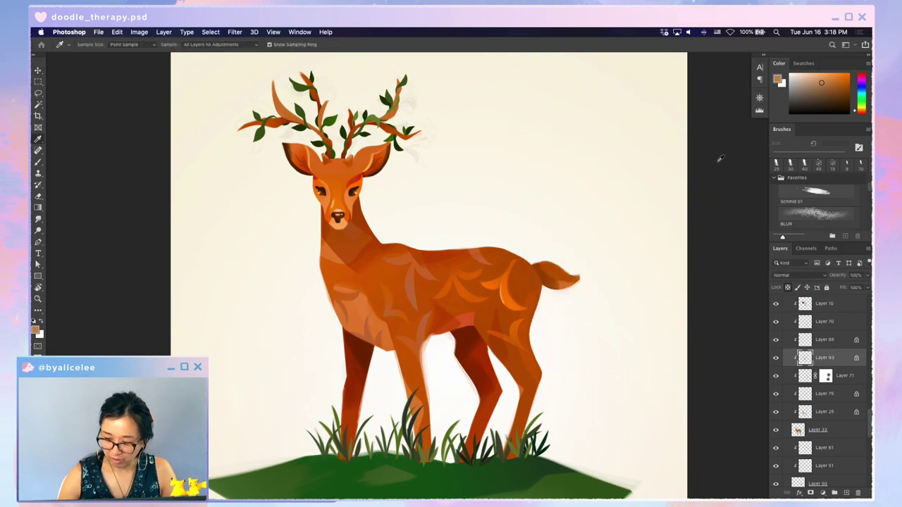
- Try to tint the chest markings on Layer 93 with a gradient in an orange sampled from the haunch marking
click(506, 278)
key(g)
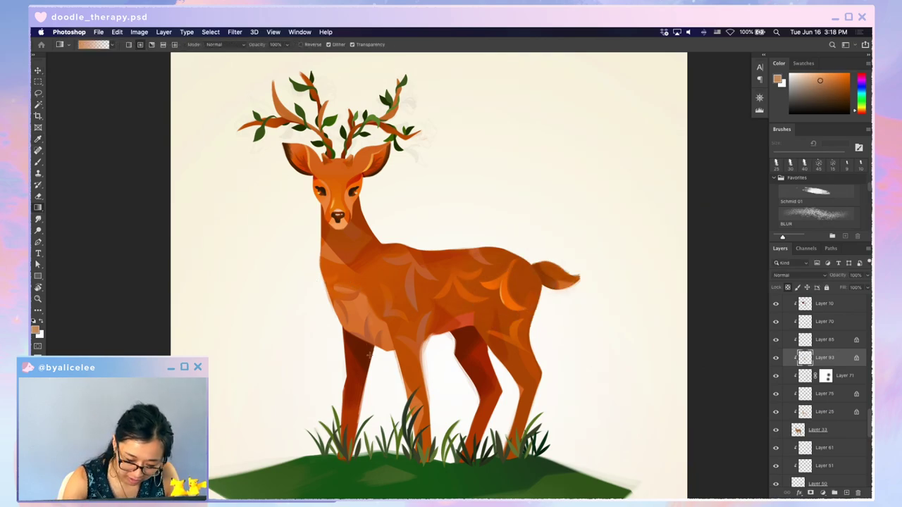
key(super+z)
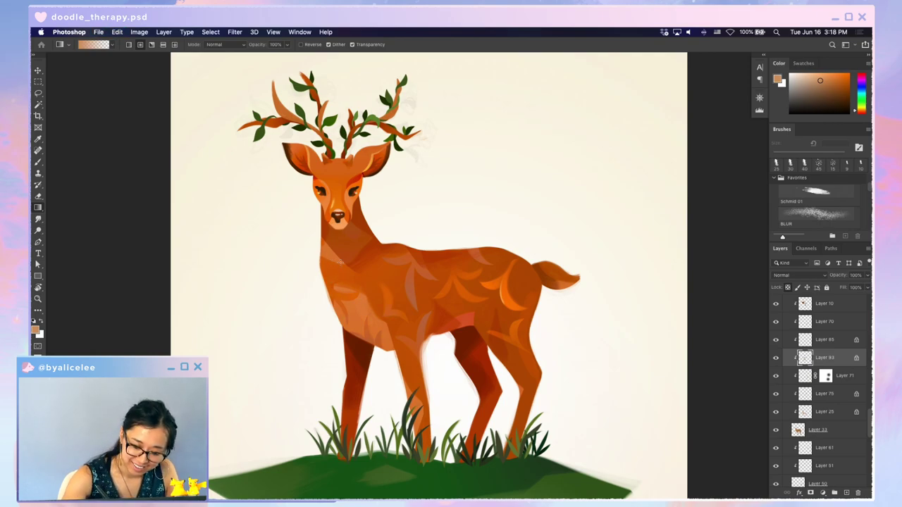
key(super+z)
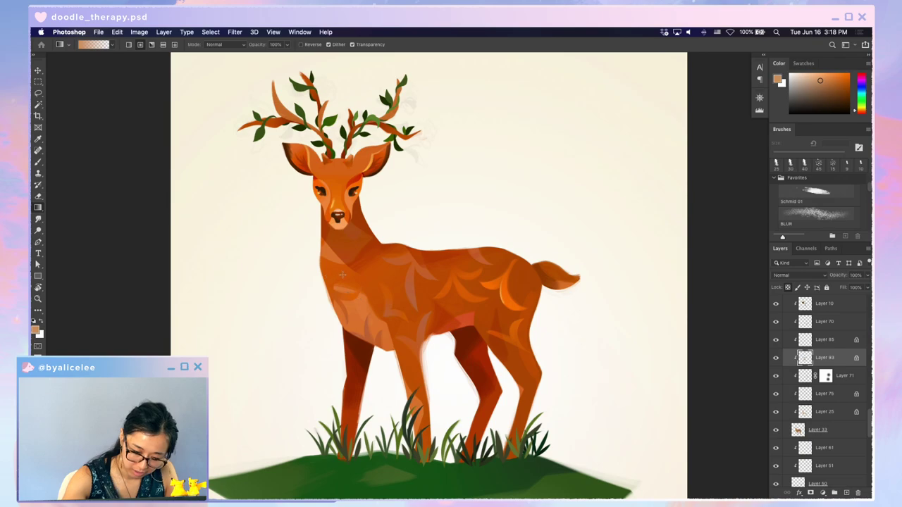
- Try a gradient over the chest markings in a lighter orange based on a colour sampled from the chest
key(super+minus)
key(super+minus)
key(super+plus)
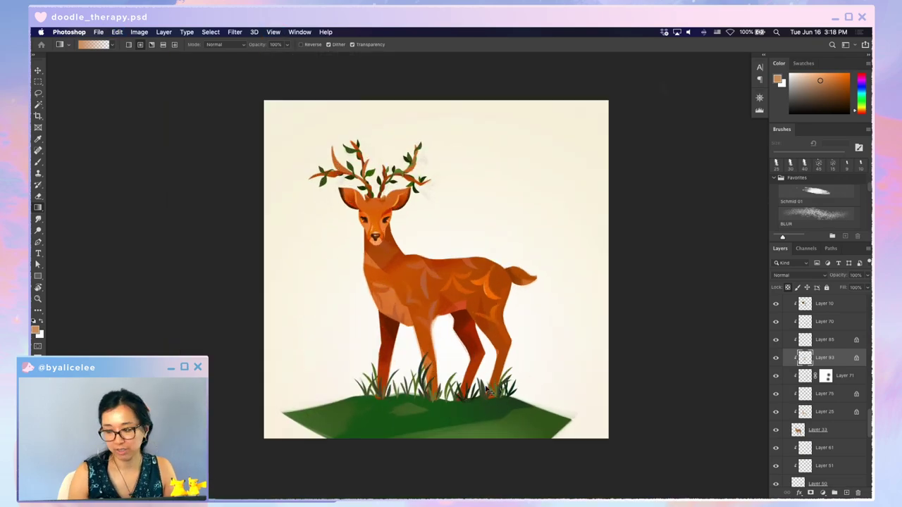
key(i)
click(395, 294)
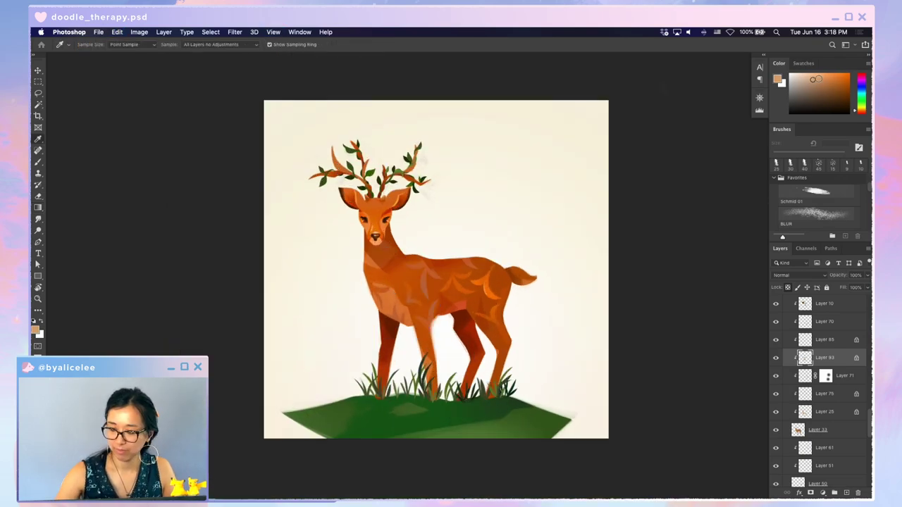
click(816, 76)
key(g)
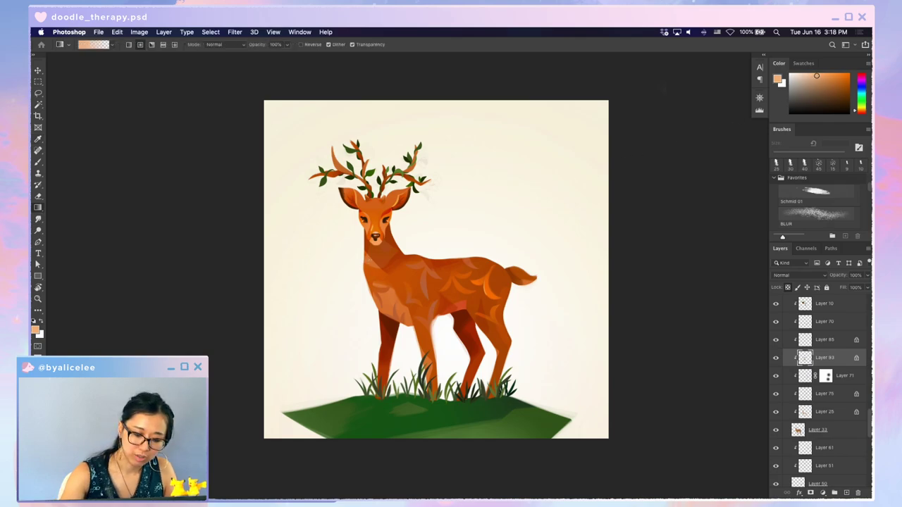
drag(368, 261, 366, 255)
key(super+z)
drag(383, 290, 364, 238)
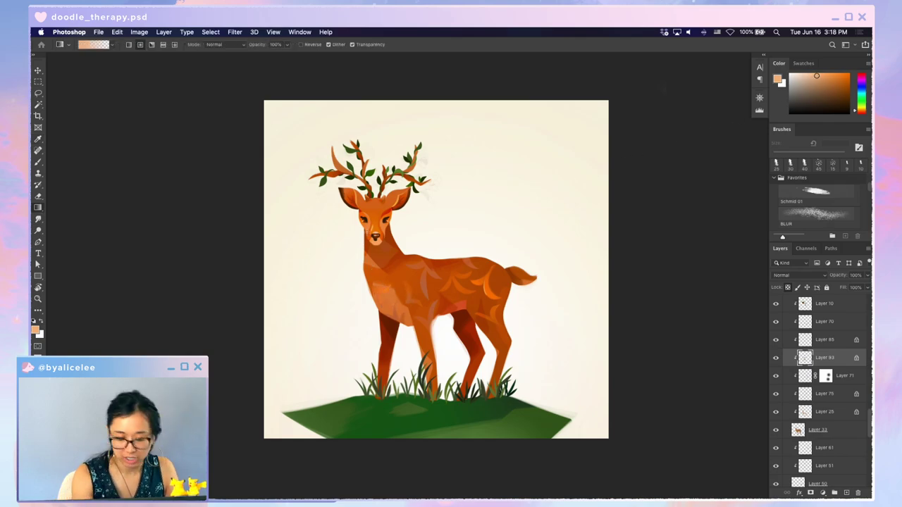
- Undo the last gradient on the chest markings
key(super+minus)
key(super+minus)
key(super+plus)
key(super+plus)
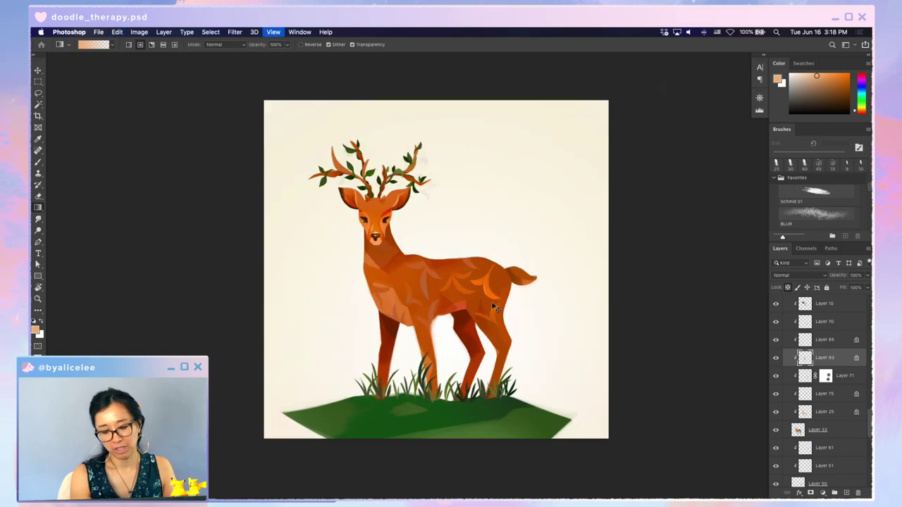
key(super+plus)
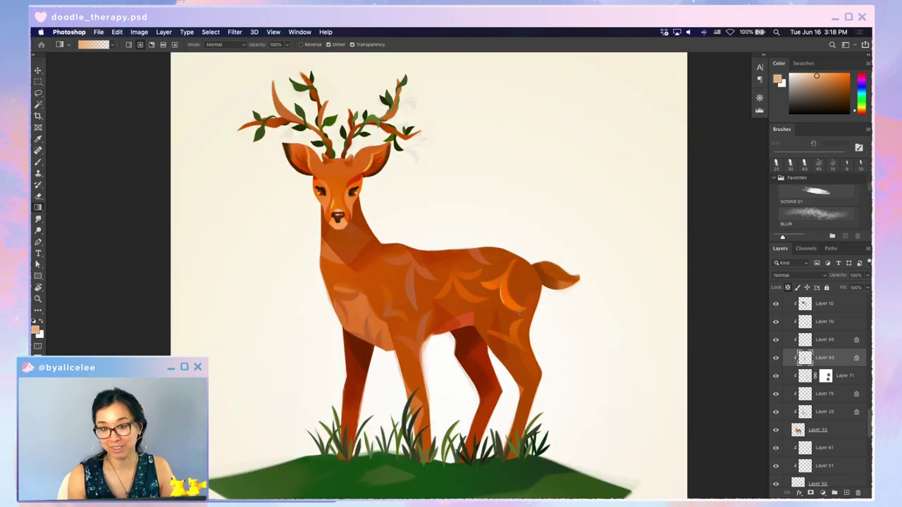
key(v)
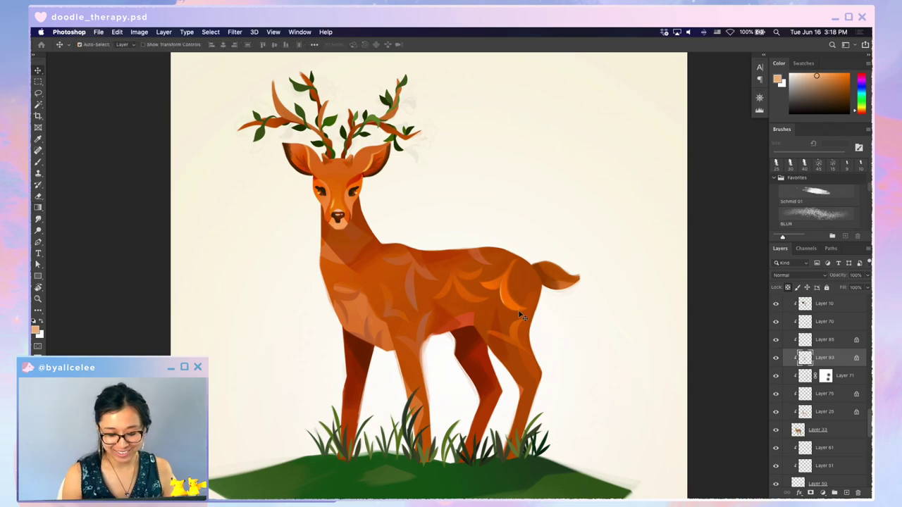
key(super+z)
- Select the tail's Layer 50 and get the 25 px eraser ready to clean its edges
drag(424, 331, 429, 344)
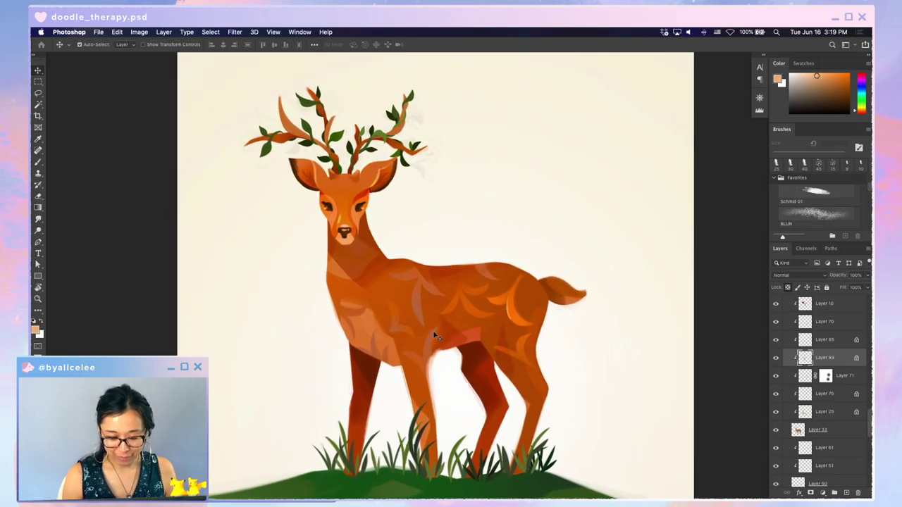
click(577, 292)
key(e)
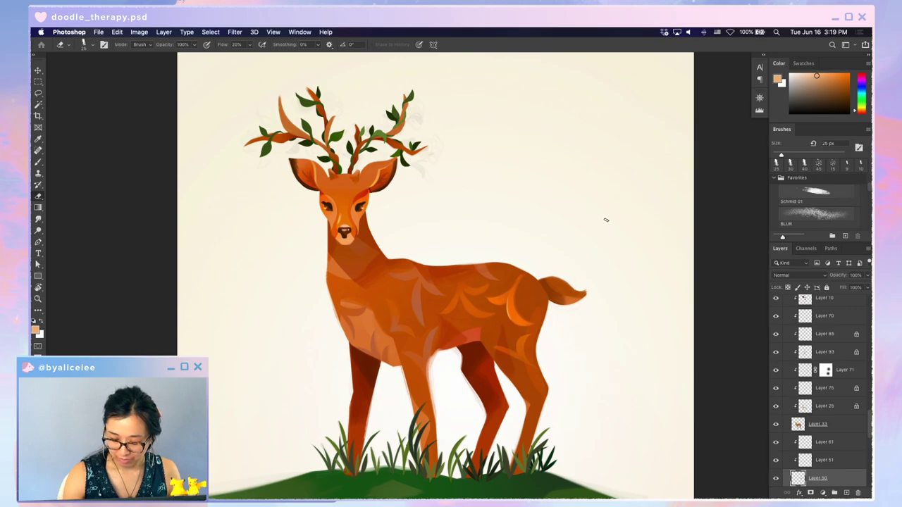
- Clean up the edges of the far hind leg on Layer 36 copy and the far front leg on Layer 35 with the eraser
key(super+minus)
key(super+equal)
key(v)
drag(501, 364, 502, 360)
key(b)
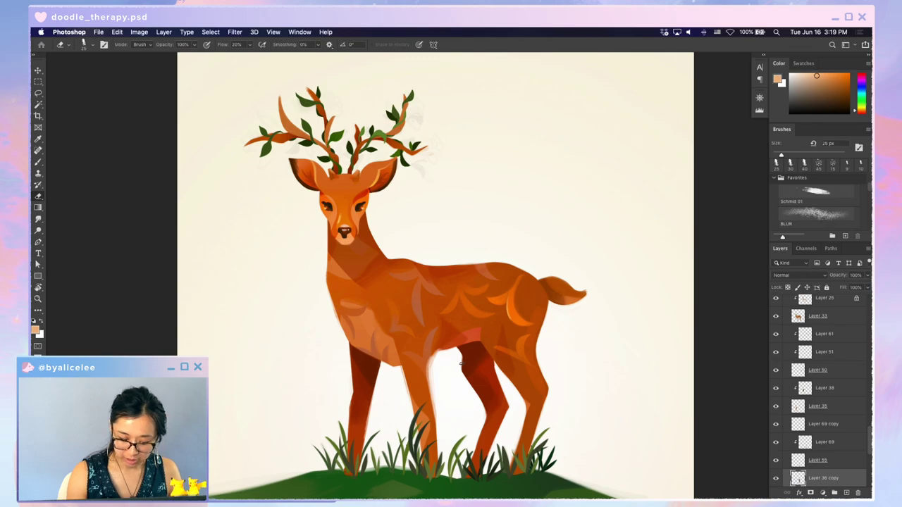
scroll(461, 362, down, 3)
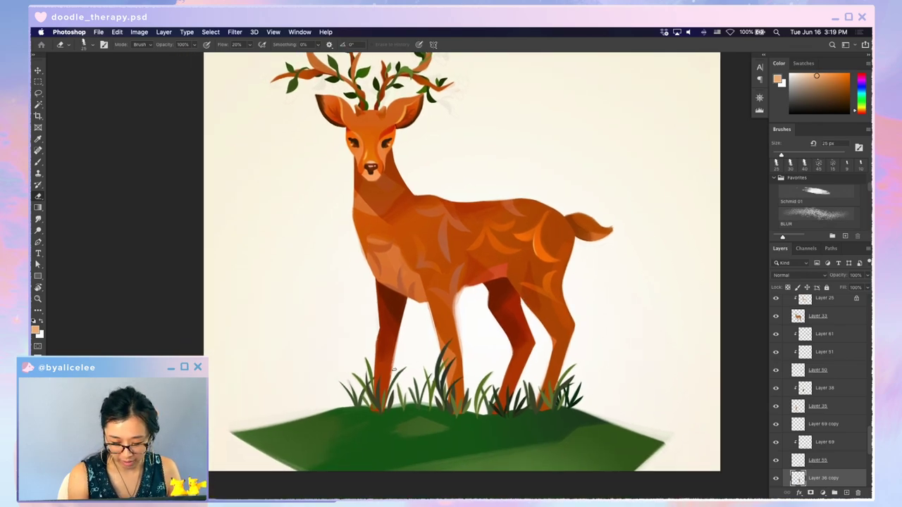
ctrl+click(406, 324)
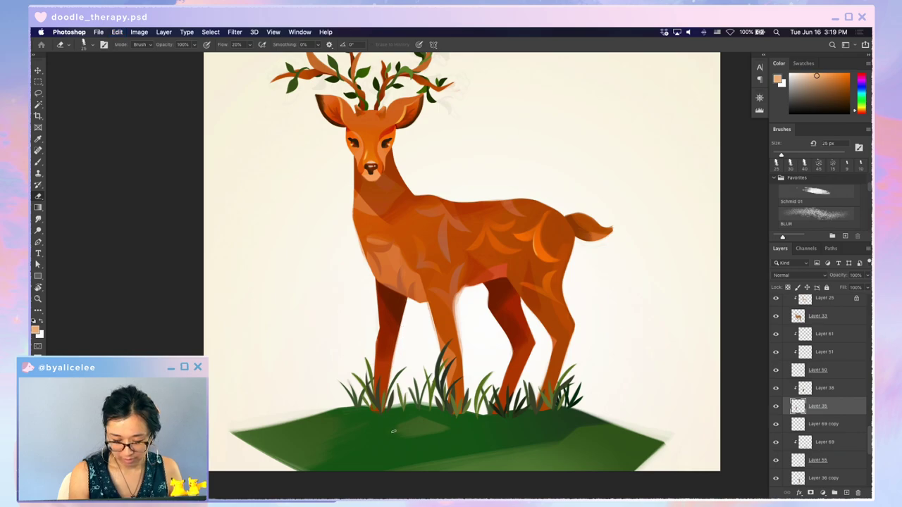
- Clean up the rough outline of the deer's body and near legs on Layer 33 with the 25 px eraser
key(v)
ctrl+click(461, 311)
ctrl+click(458, 336)
key(ctrl+z)
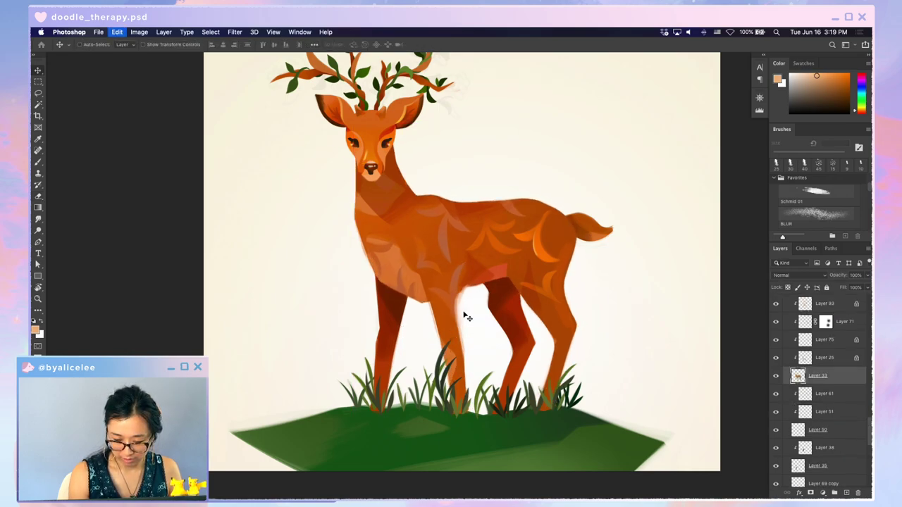
drag(457, 320, 464, 350)
scroll(518, 326, up, 3)
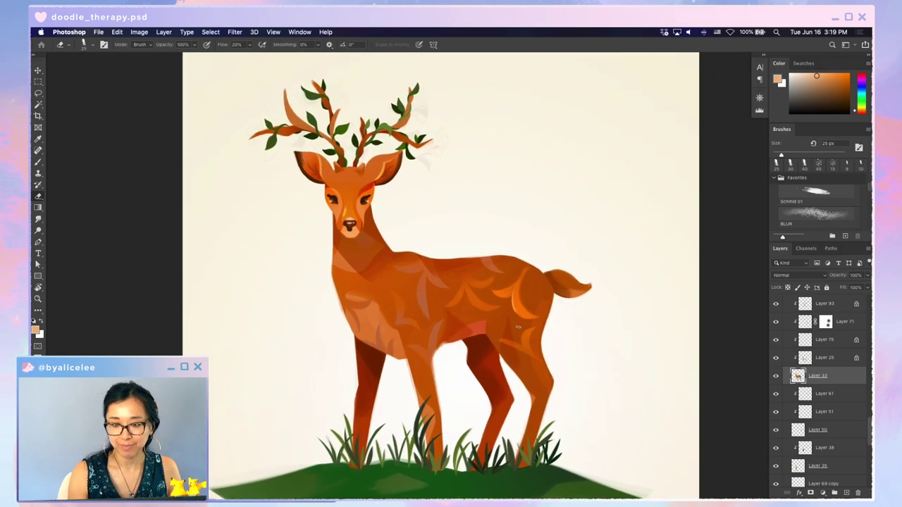
scroll(516, 317, down, 3)
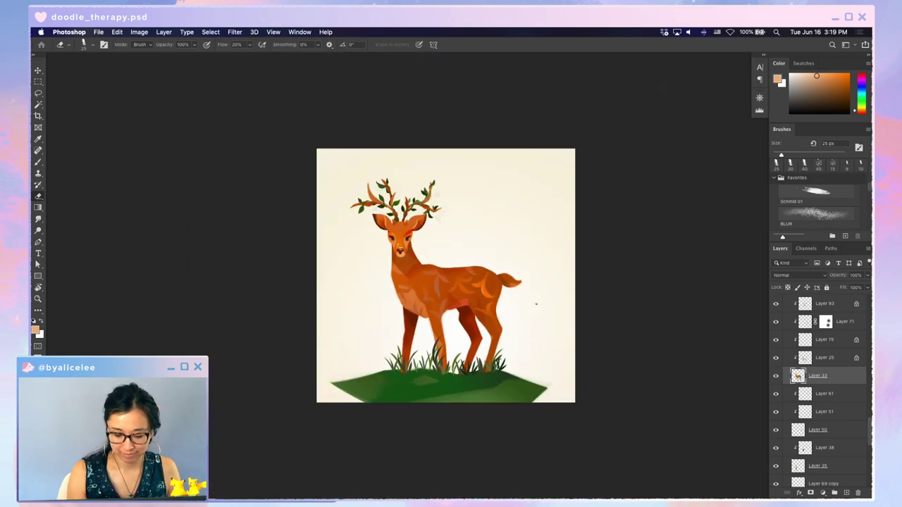
- Add a new layer above Layer 93 as part of the deer body's clipping group
key(super+plus)
key(super+plus)
key(v)
drag(433, 295, 439, 283)
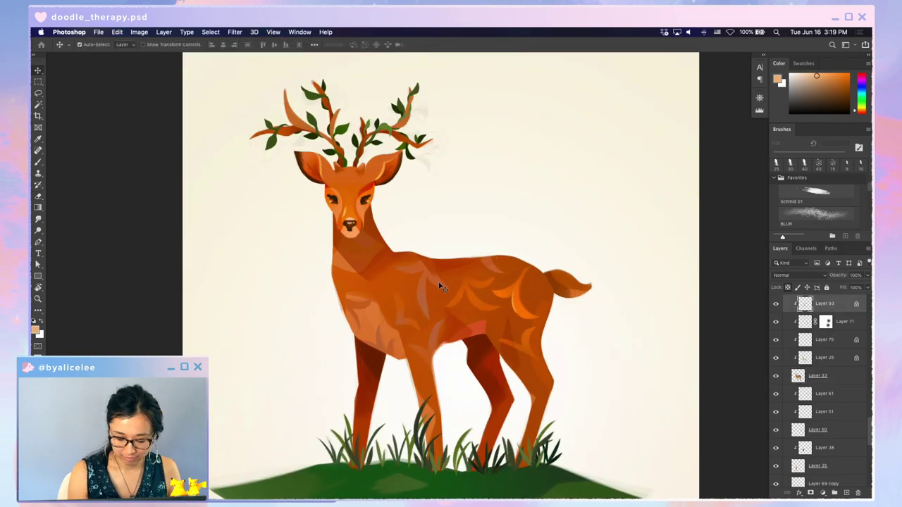
key(ctrl+shift+n)
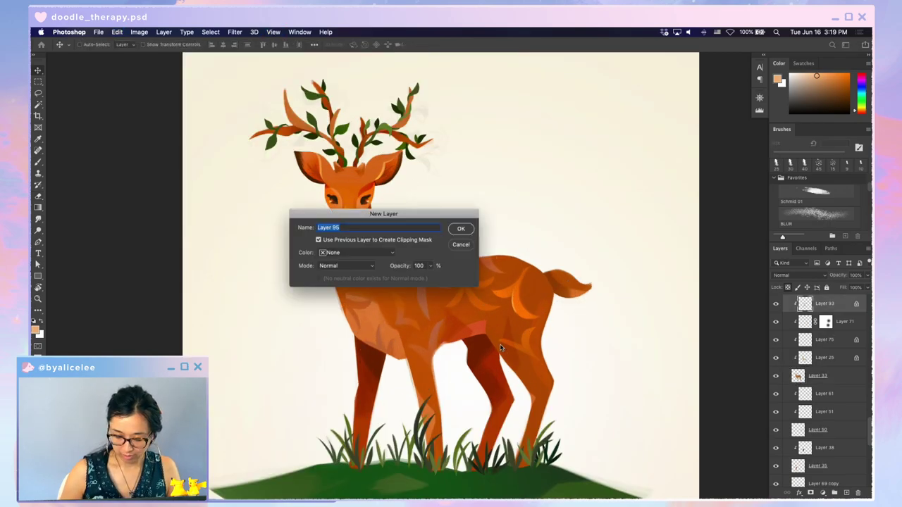
key(Return)
- Paint a slim curved light marking along the existing shoulder crescent with the 30 px brush and refine it with the eraser
key(b)
scroll(519, 303, up, 2)
drag(415, 272, 406, 315)
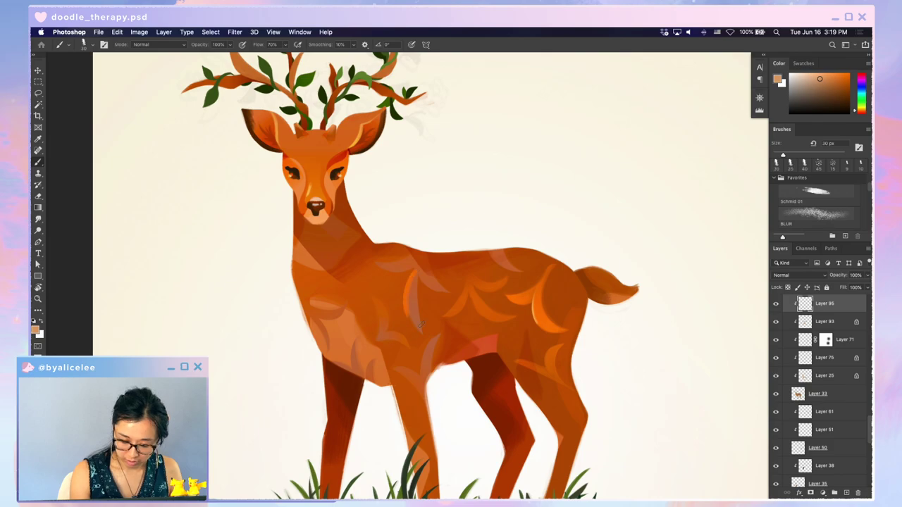
key(super+z)
drag(417, 272, 413, 327)
key(e)
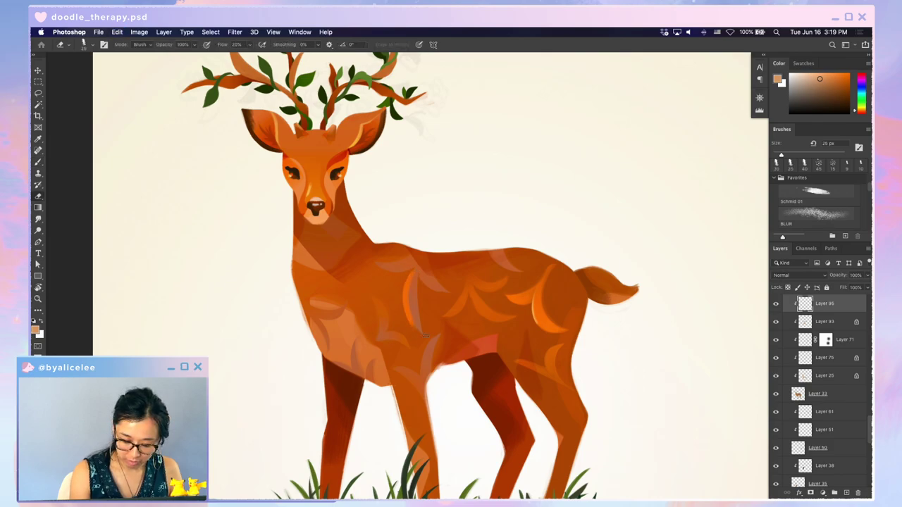
- Shorten and slightly skew the new shoulder marking with Free Transform
key(ctrl+t)
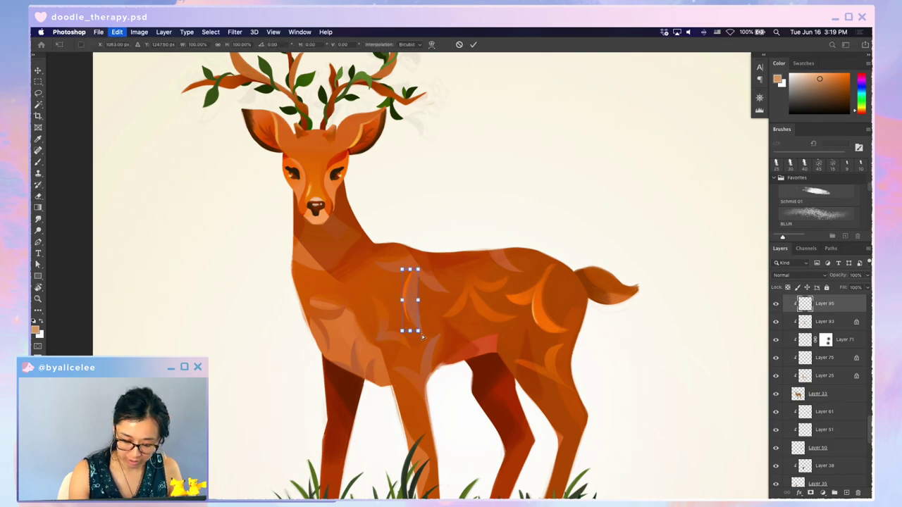
drag(411, 333, 412, 329)
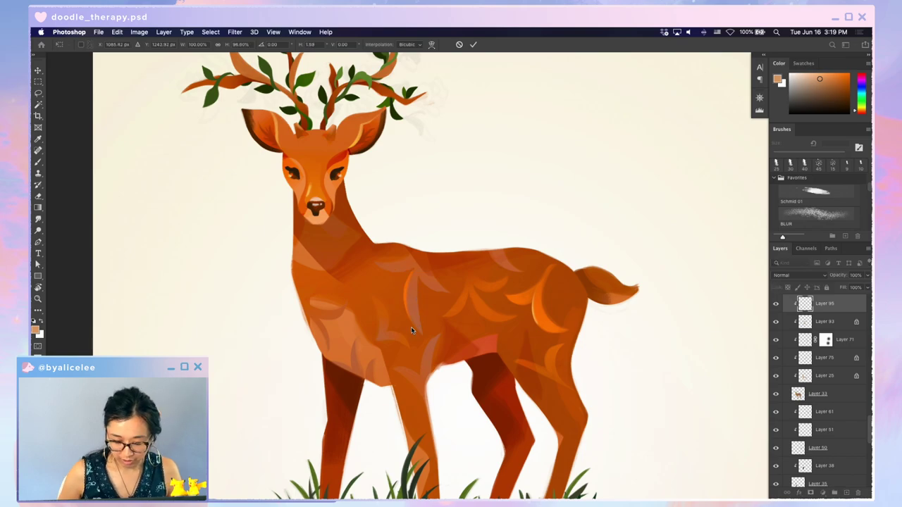
key(Return)
- Set Layer 95 to 40% opacity, lock its transparent pixels and tint the shoulder marking with a sampled orange-brown gradient
key(v)
key(4)
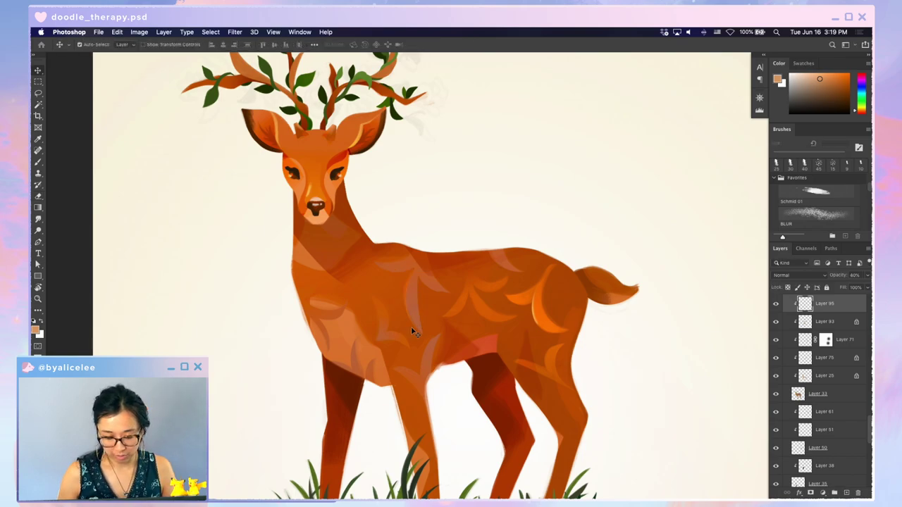
key(i)
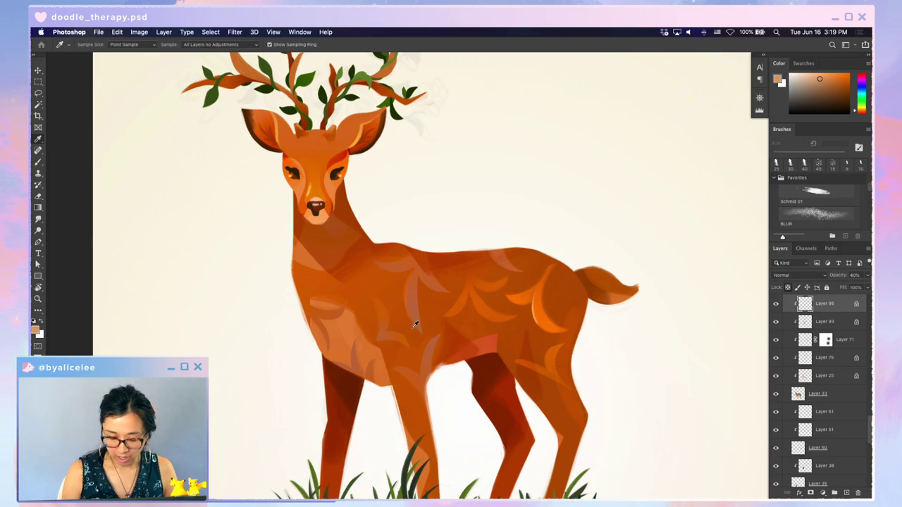
click(407, 286)
key(g)
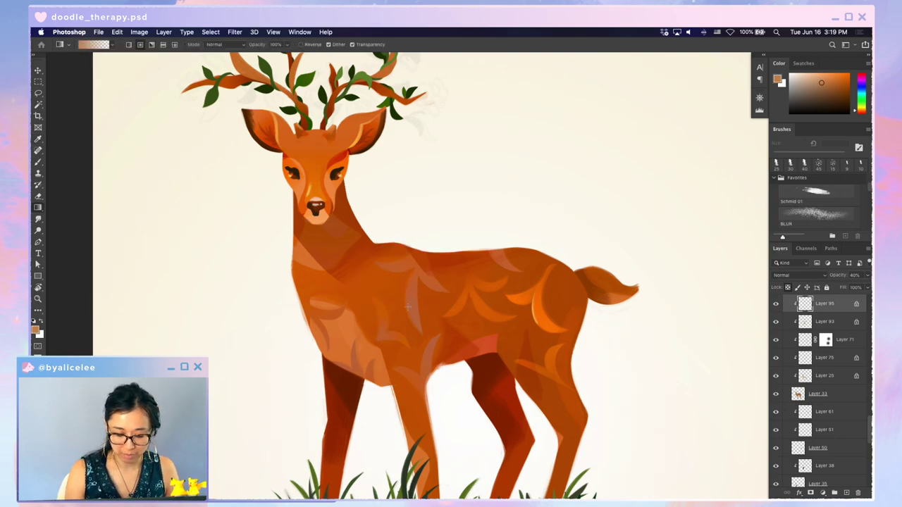
- Set Layer 95's opacity to 100%, mask part of the shoulder marking and switch to the full-screen view
key(v)
key(0)
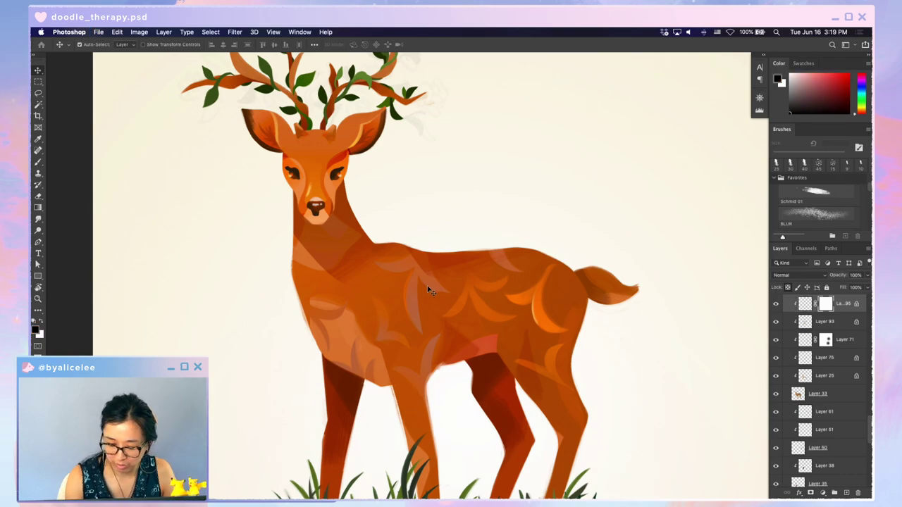
key(f)
key(f)
scroll(450, 321, up, 2)
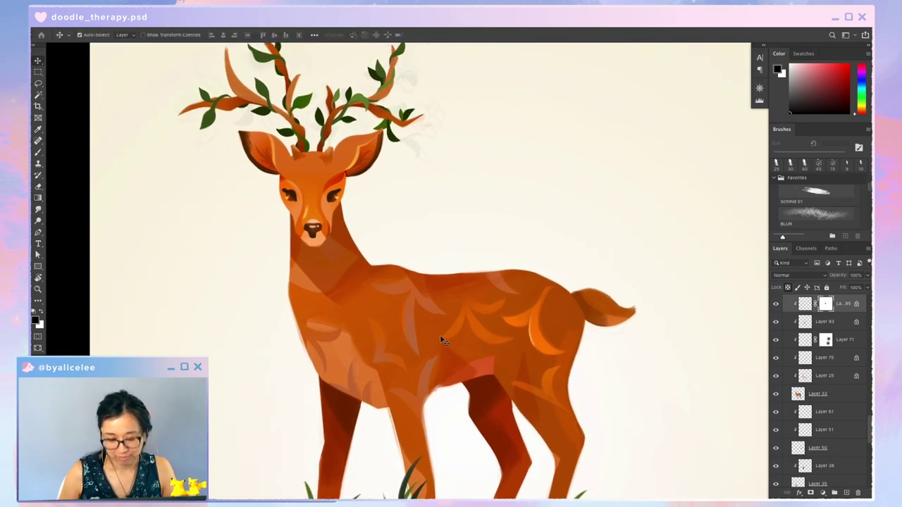
- Unlock Layer 95's transparent pixels and touch up the upper chest marking with the 30 px brush and 25 px eraser
key(i)
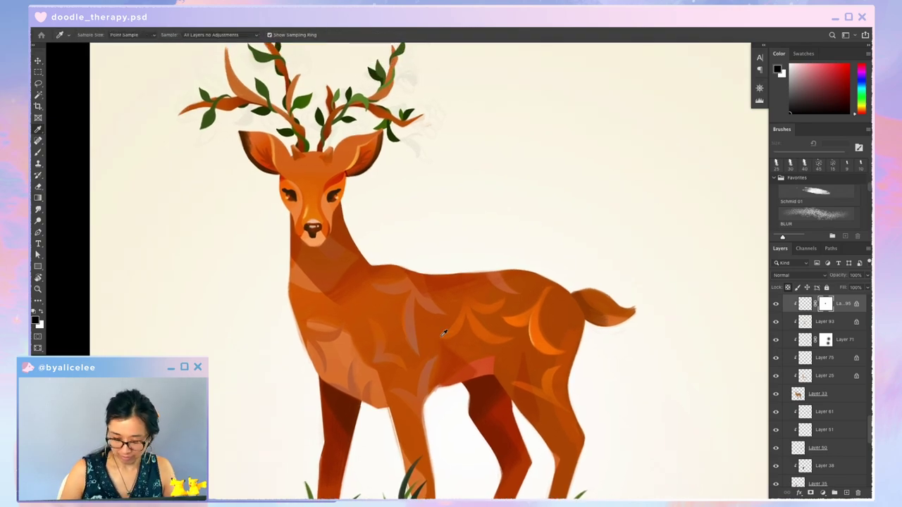
key(x)
key(b)
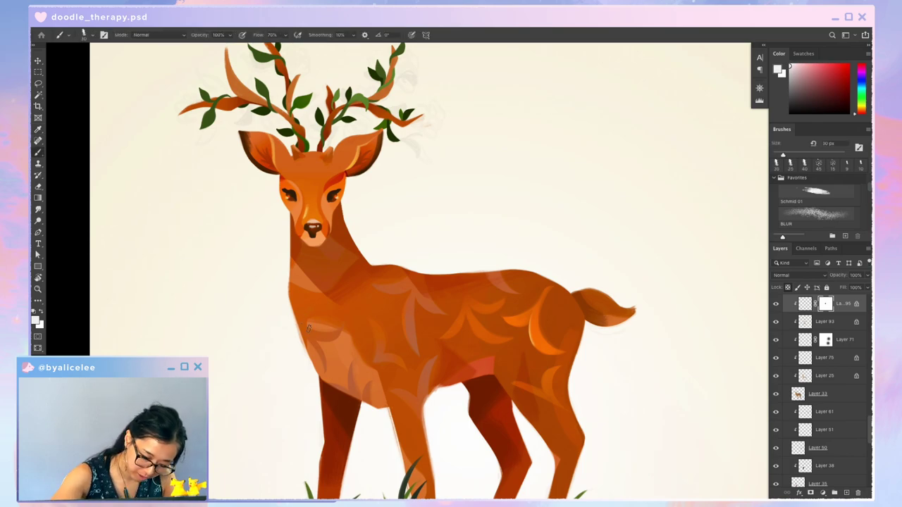
key(slash)
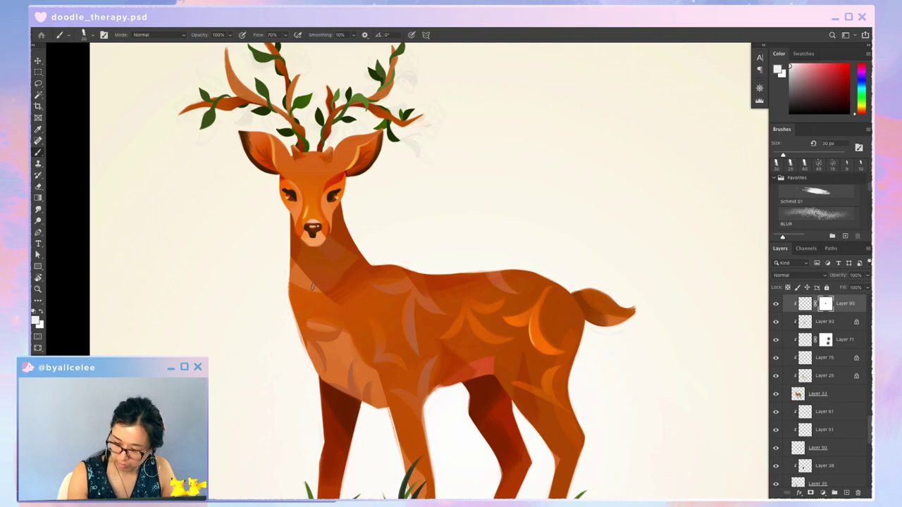
click(808, 305)
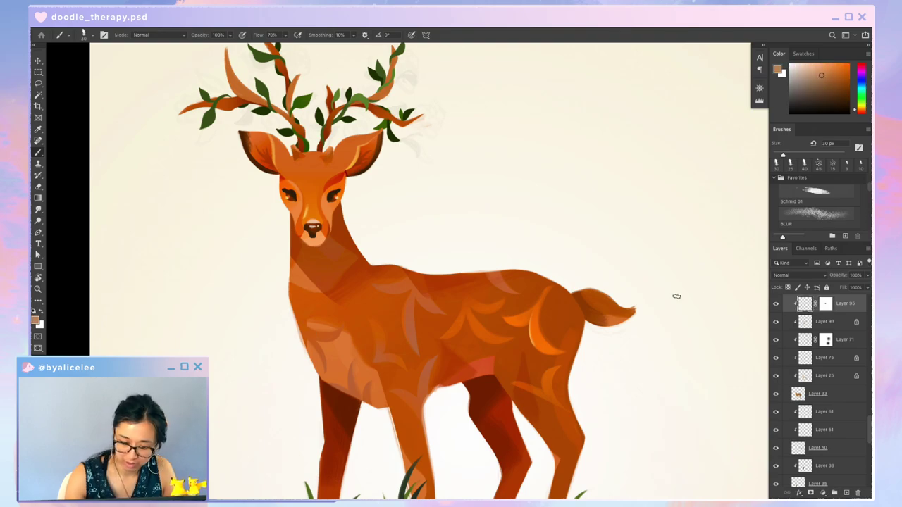
key(e)
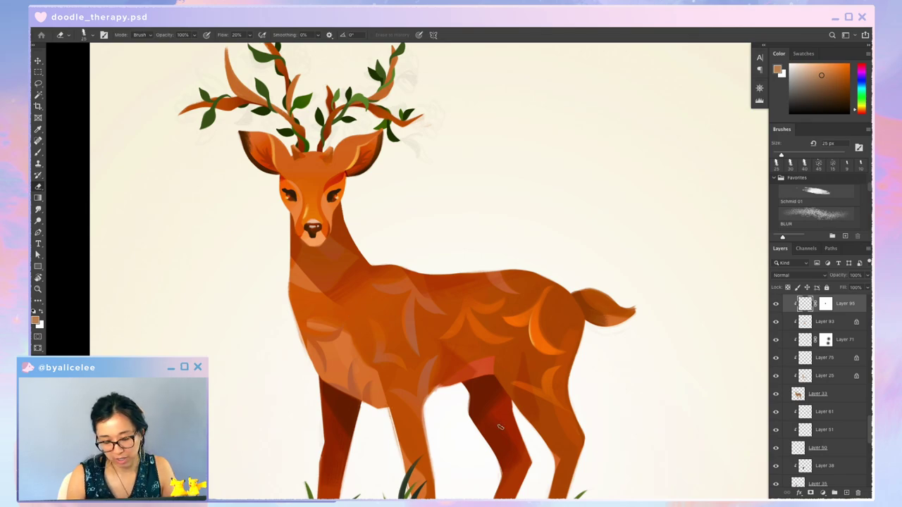
key(ctrl+minus)
key(ctrl+plus)
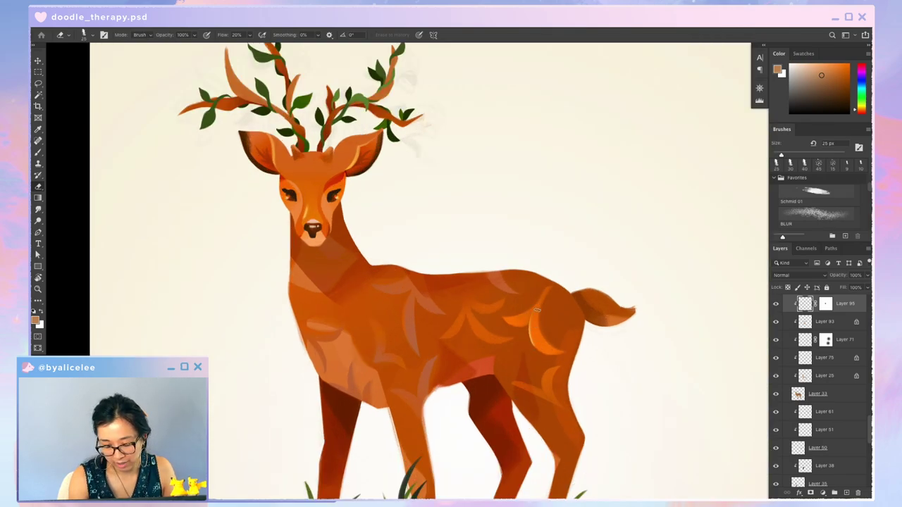
- Lock Layer 95's transparent pixels, tint the chest marking with a light tan gradient sampled from the rump marking, and unlock the pixels
key(slash)
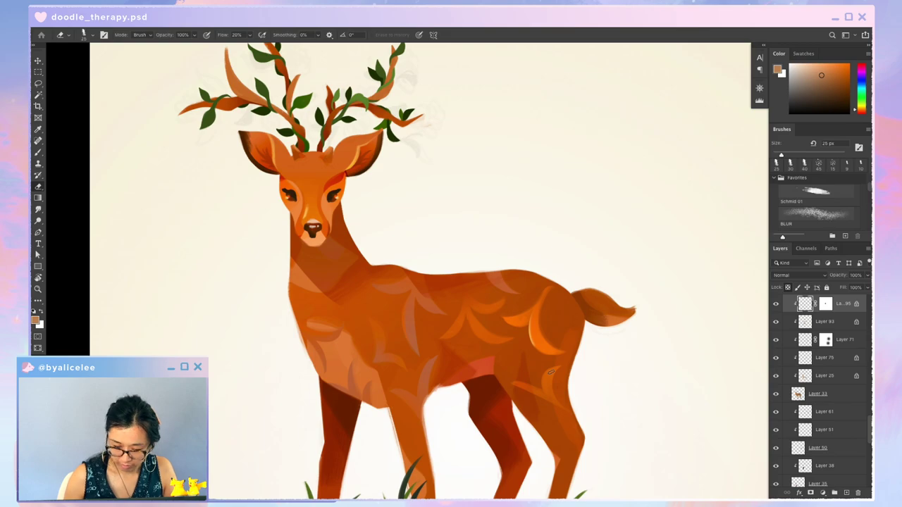
key(b)
alt+click(537, 330)
key(g)
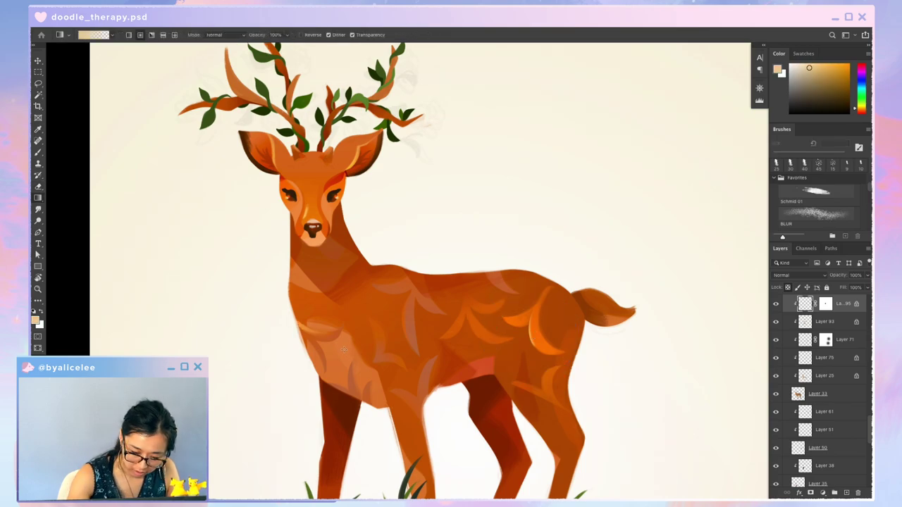
key(slash)
key(e)
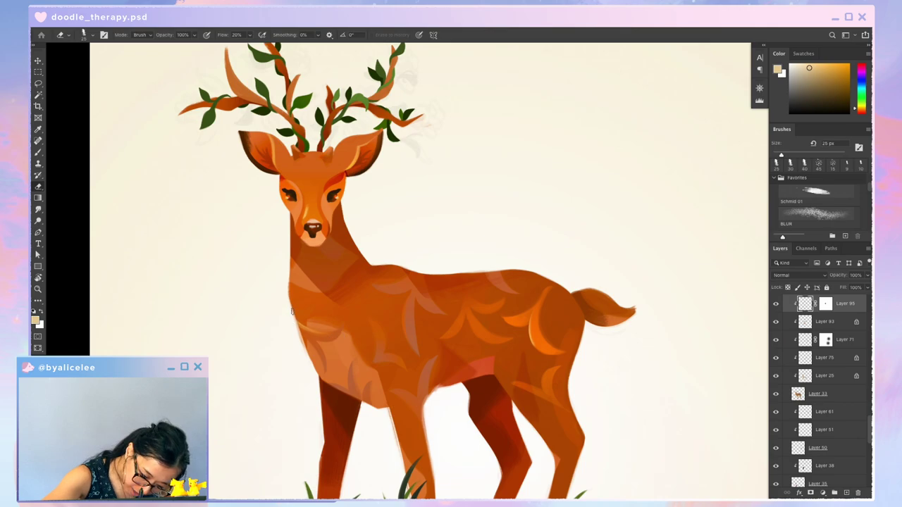
- Select the upper chest marking with the Magic Wand and nudge it slightly with Free Transform
key(w)
key(ctrl+t)
drag(328, 332, 323, 329)
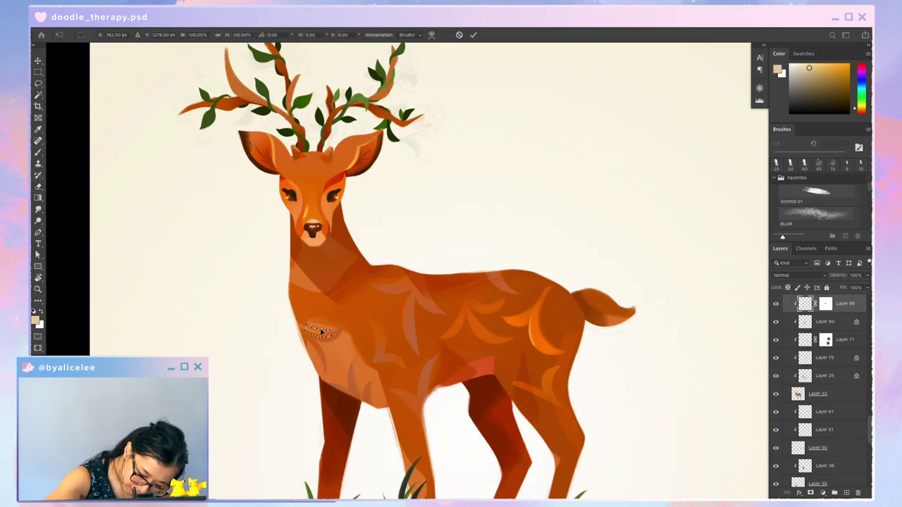
key(Return)
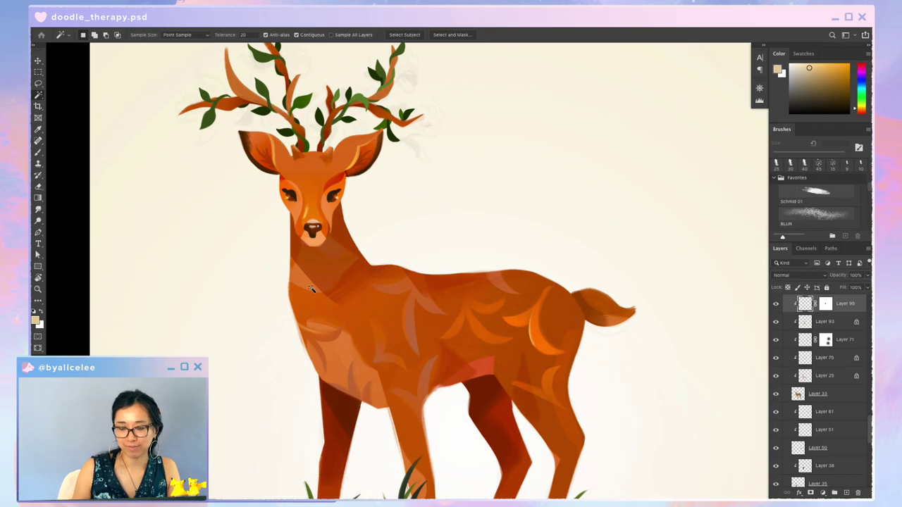
- Lasso the upper chest marking and rotate it about 4 degrees counterclockwise with Free Transform
key(l)
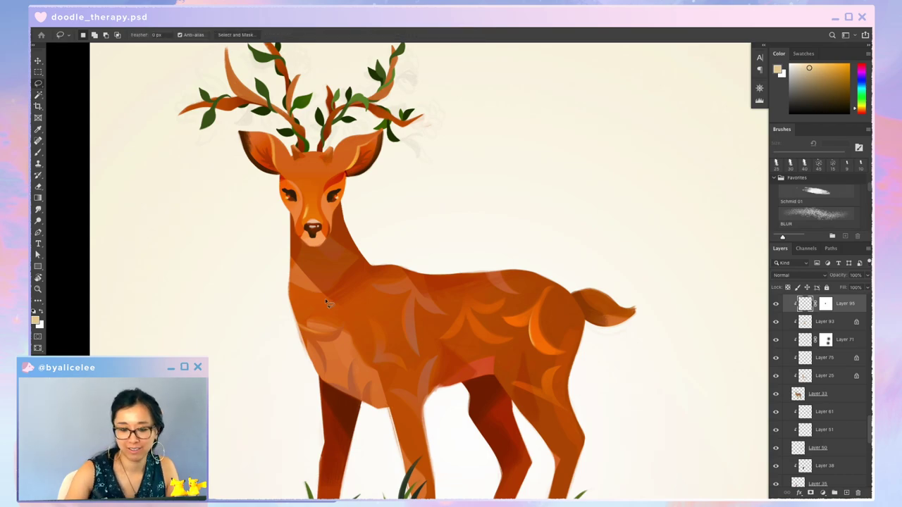
mouse_move(317, 328)
mouse_down()
mouse_move(298, 338)
mouse_move(343, 326)
mouse_move(347, 309)
mouse_move(362, 318)
mouse_up()
key(ctrl+t)
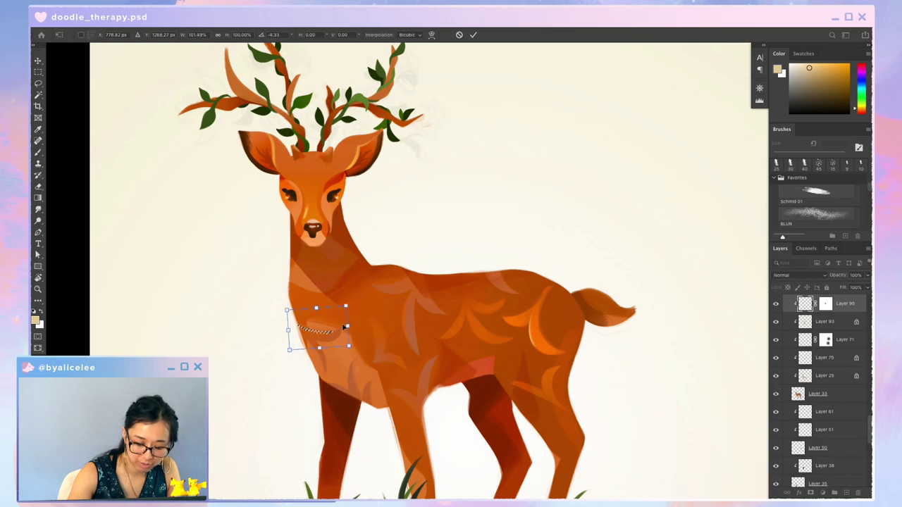
key(Return)
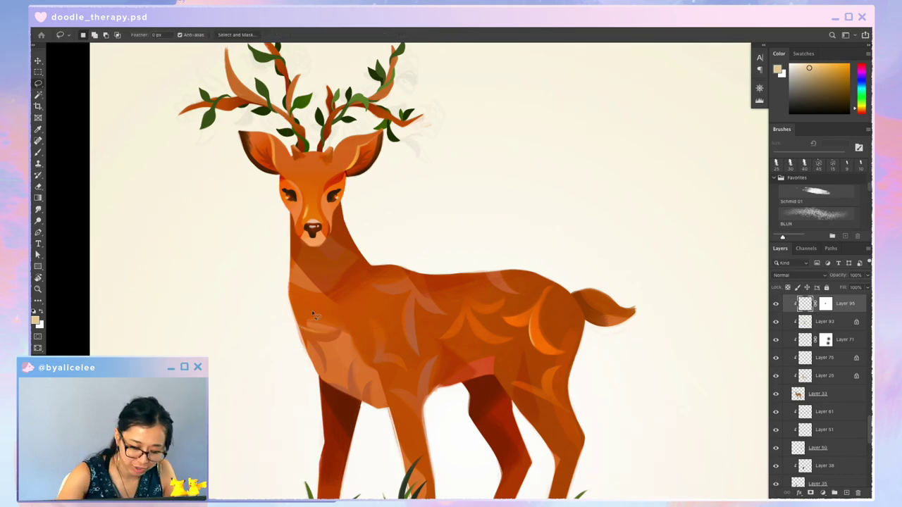
- Preview the deer without the interface panels and change the screen mode to full screen with the menu bar
key(w)
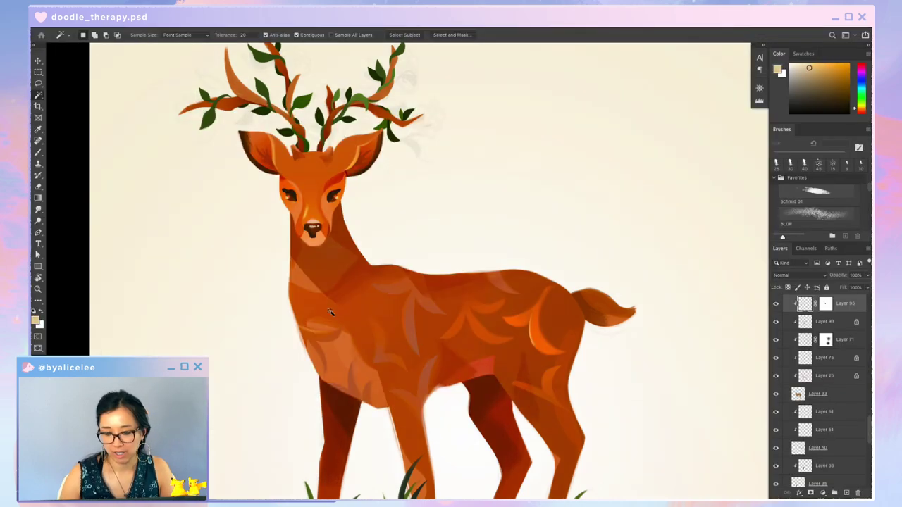
key(Tab)
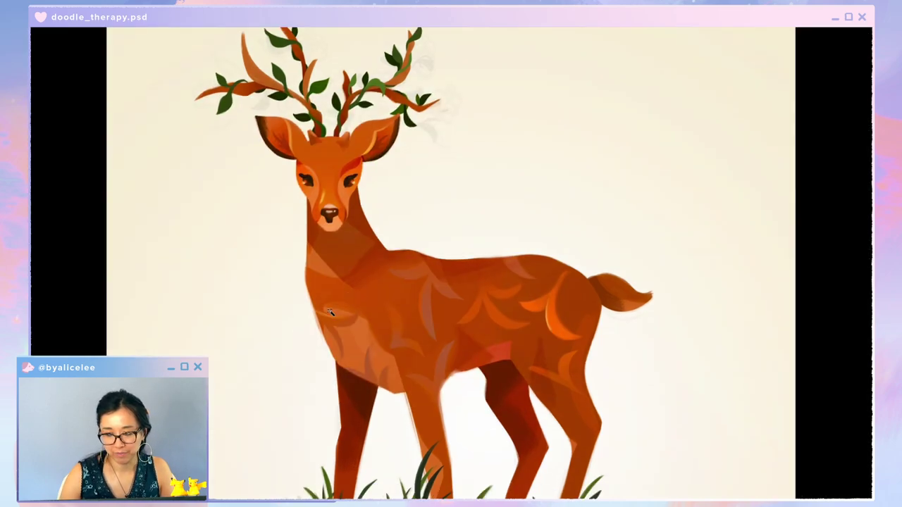
key(Tab)
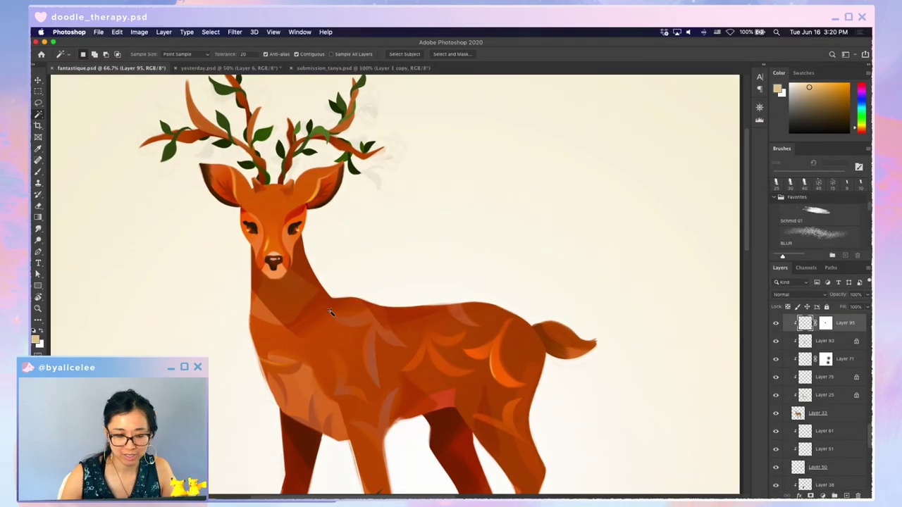
key(f)
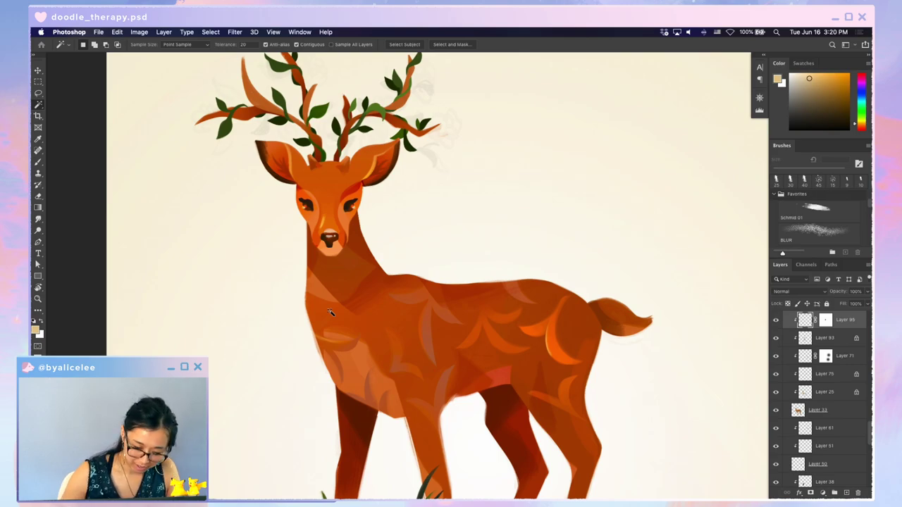
- Lasso the upper chest marking on Layer 95, deselect it and shift the marking slightly with the Move tool
key(l)
mouse_move(309, 330)
mouse_down()
mouse_move(356, 337)
mouse_move(338, 342)
mouse_up()
key(v)
key(super+d)
key(e)
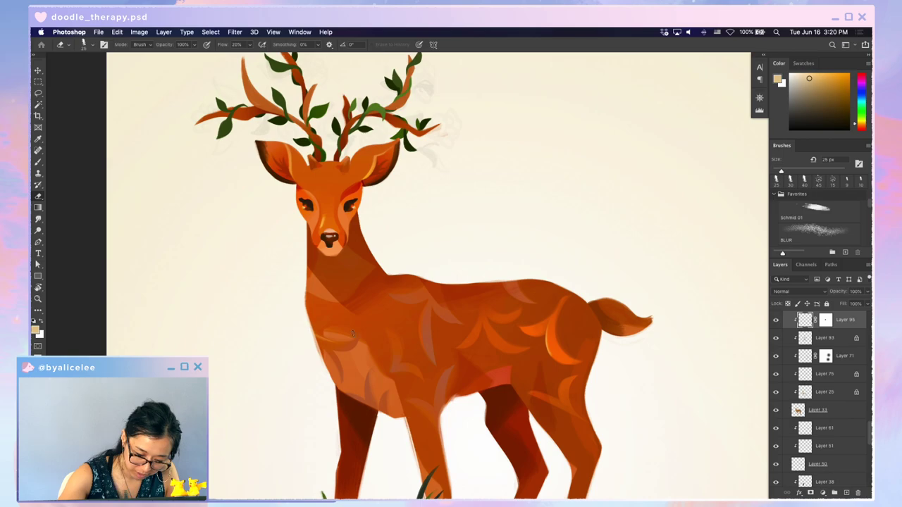
key(v)
drag(324, 339, 329, 337)
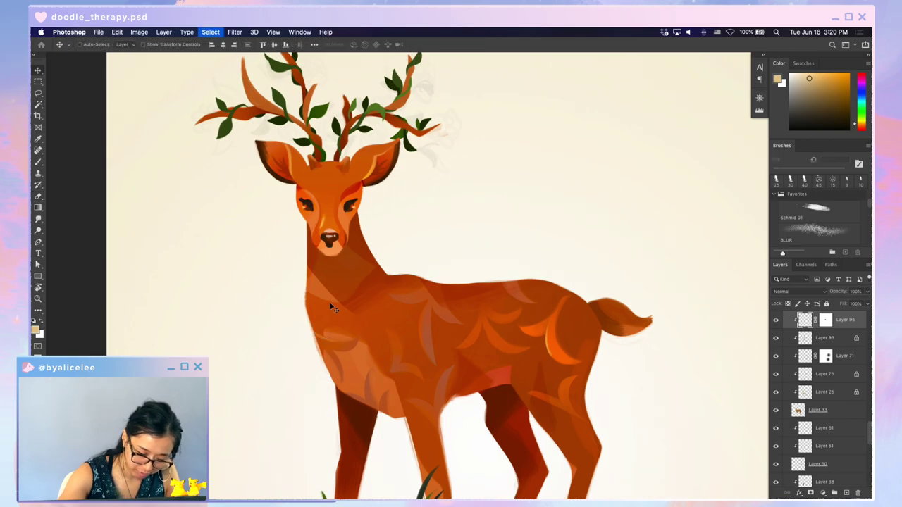
- Paint a small light marking at the chest's lower tip with the 30 px brush and trim it with the 25 px eraser
key(b)
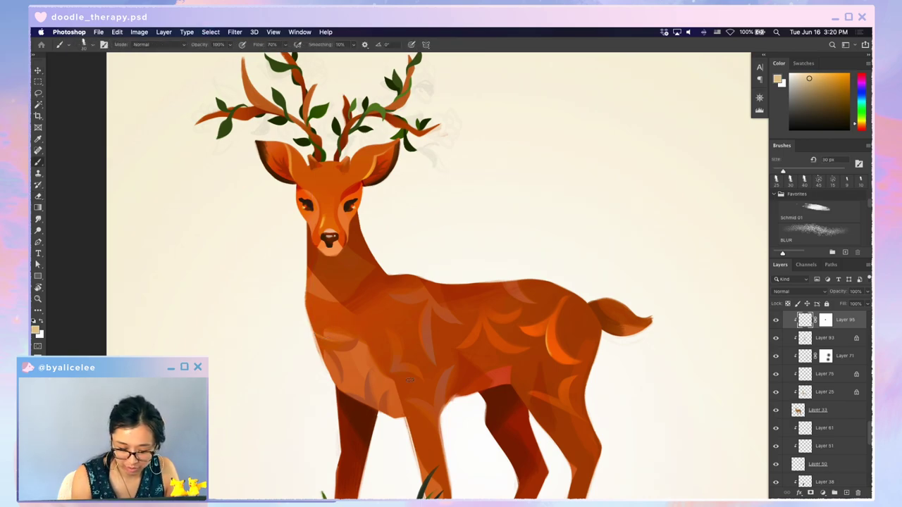
key(e)
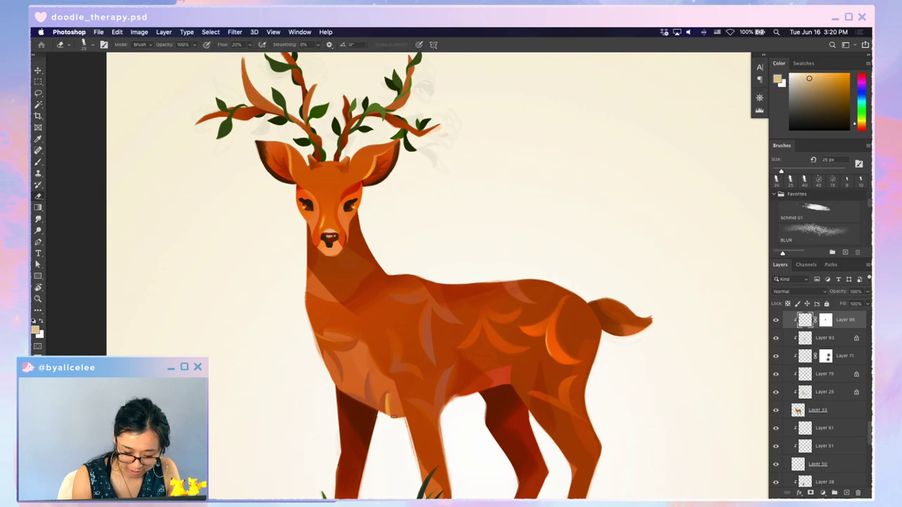
drag(385, 393, 383, 420)
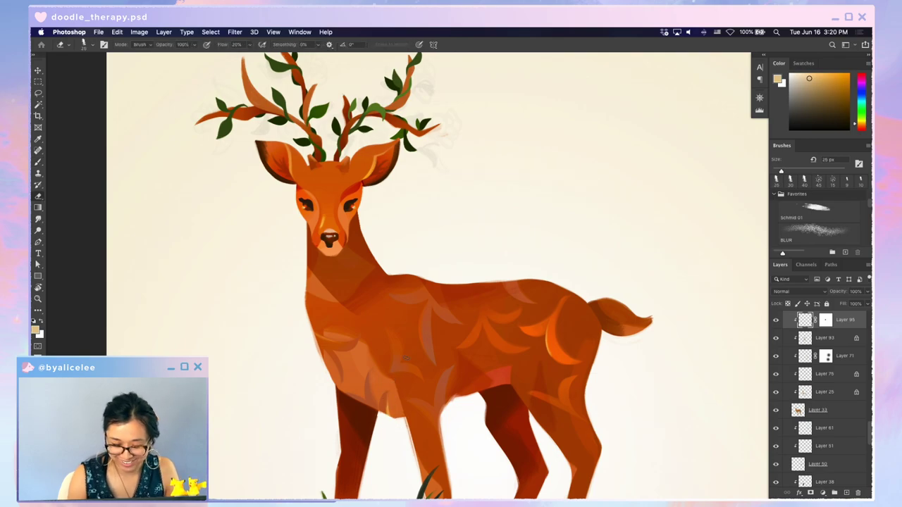
- Lock Layer 95's transparent pixels and tint its new chest markings with a gradient in the brown sampled from the shoulder marking
key(i)
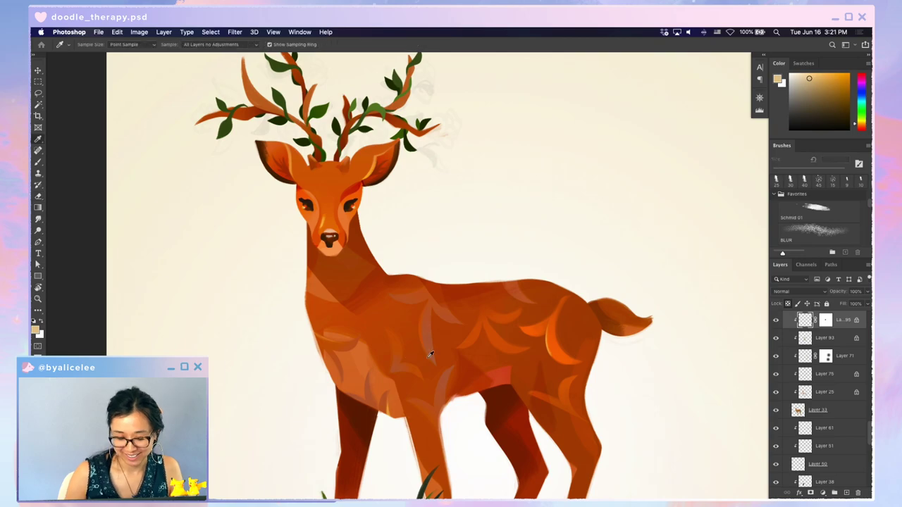
click(422, 334)
key(g)
key(super+minus)
key(super+minus)
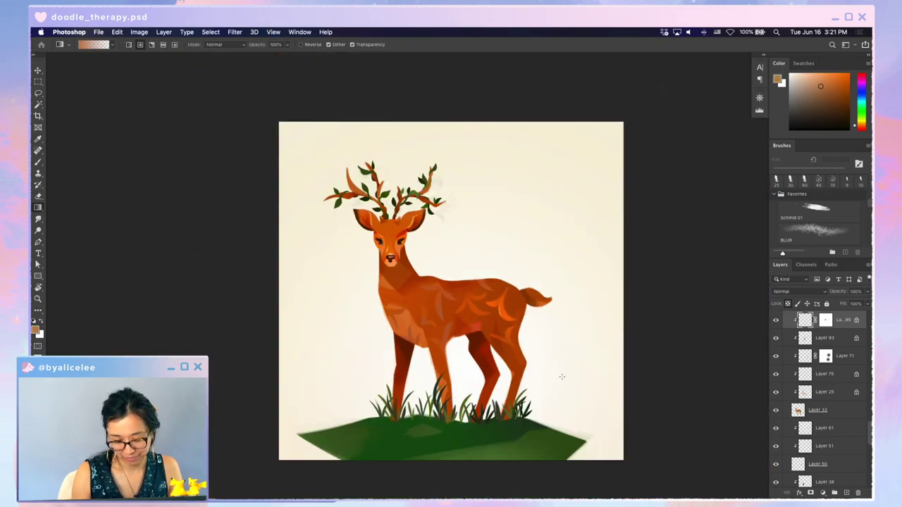
key(super+plus)
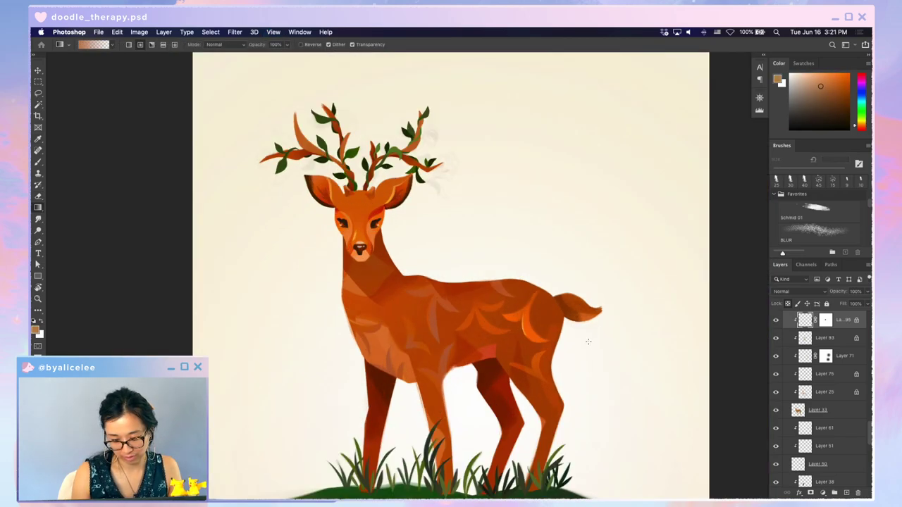
drag(537, 320, 543, 380)
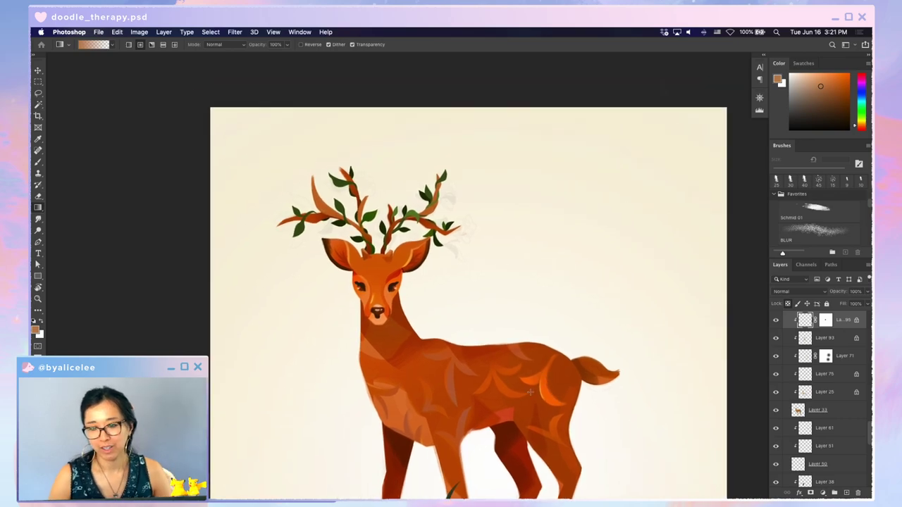
key(super+minus)
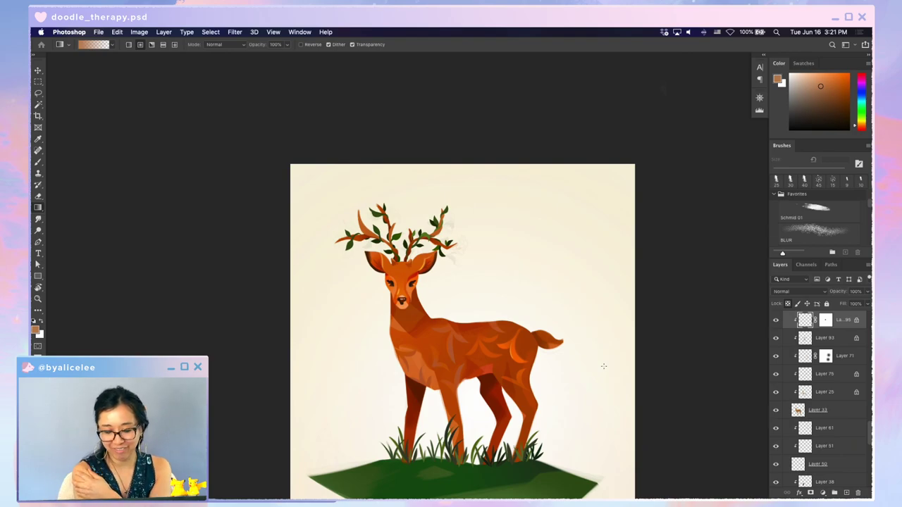
key(super+plus)
key(v)
click(546, 332)
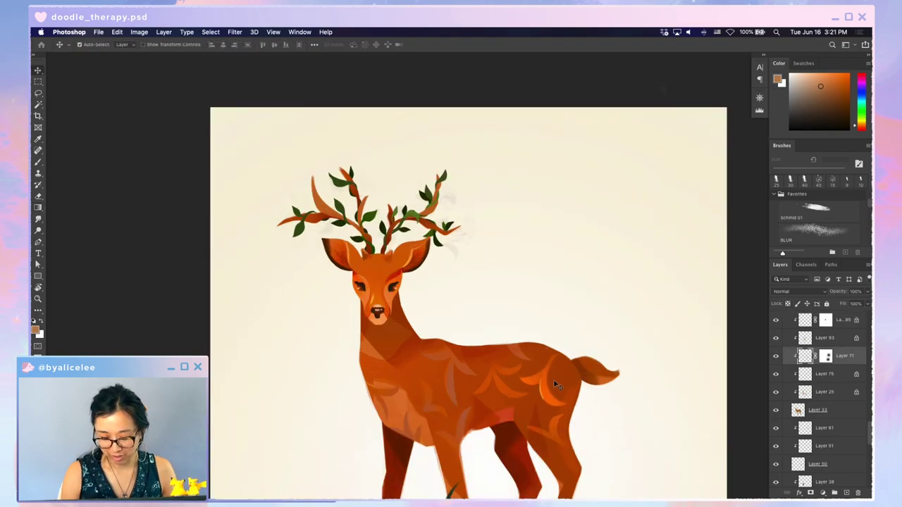
key(6)
drag(557, 385, 549, 387)
key(super+z)
- Set the rump marking's Layer 85 to 30% opacity and merge it with Layer 95
click(543, 392)
key(9)
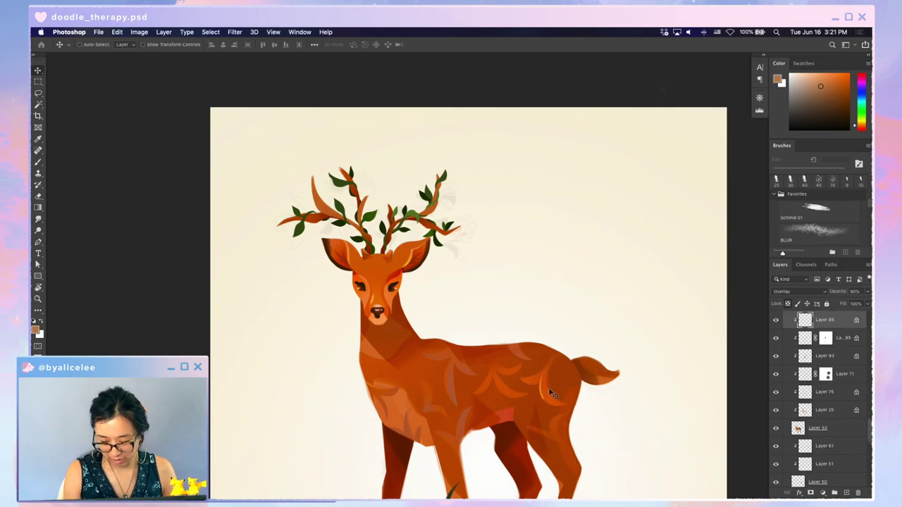
key(3)
scroll(557, 370, down, 5)
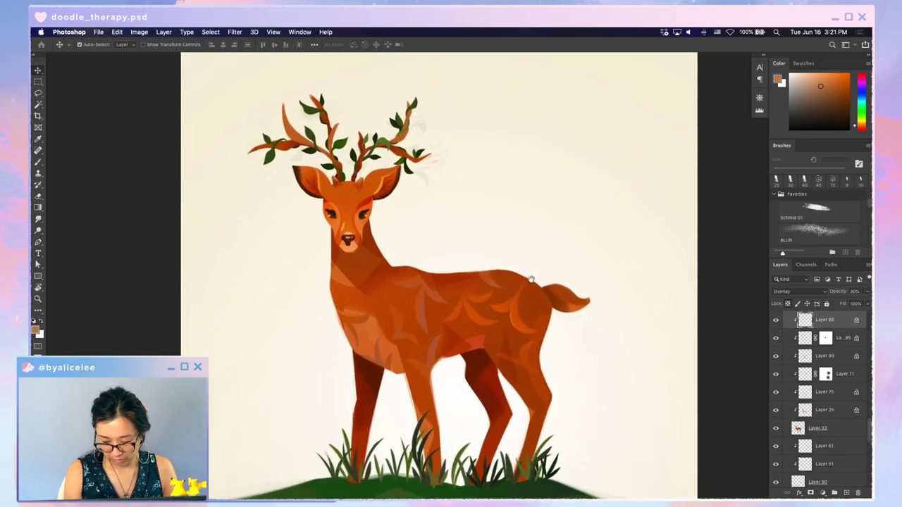
shift+click(426, 299)
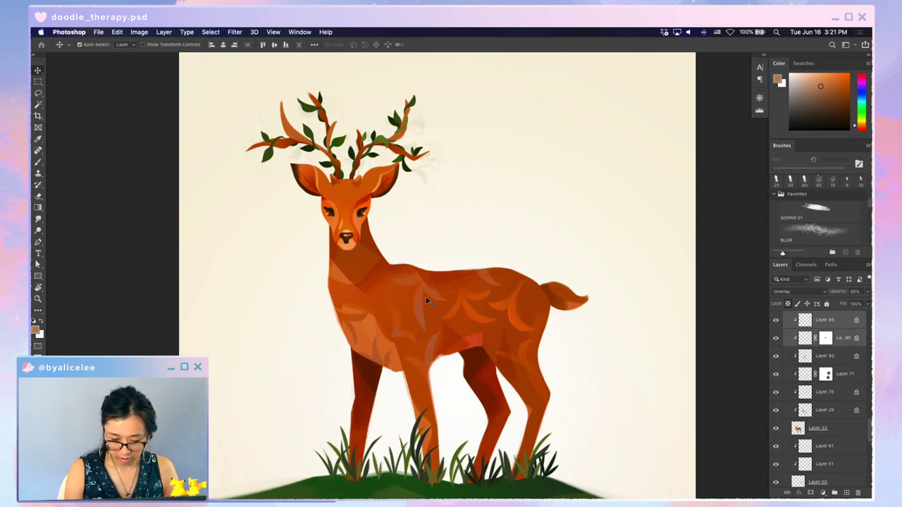
key(ctrl+e)
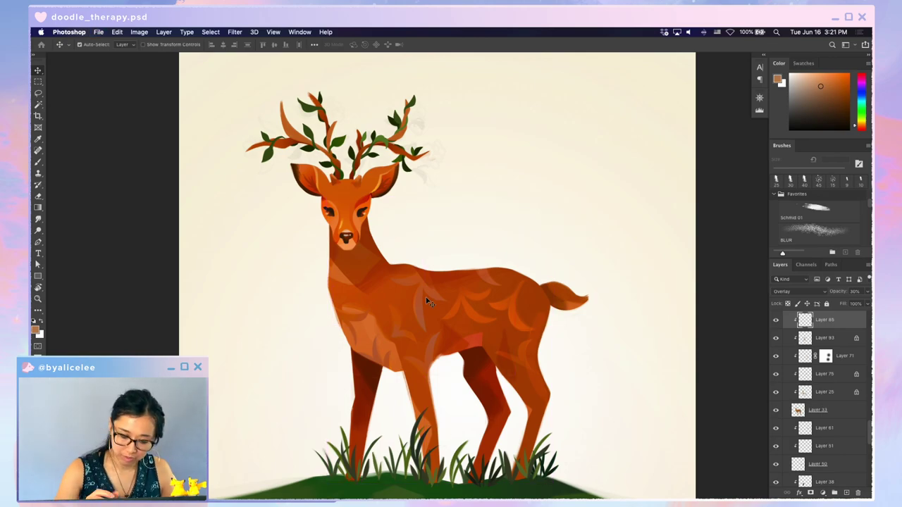
key(d)
key(b)
mouse_move(466, 292)
mouse_down()
mouse_move(486, 317)
mouse_move(466, 289)
mouse_move(473, 308)
mouse_up()
key(super+z)
key(super+z)
- Paint a curved white marking on the deer's rear thigh with the 30 px brush on Layer 85
key(x)
key(e)
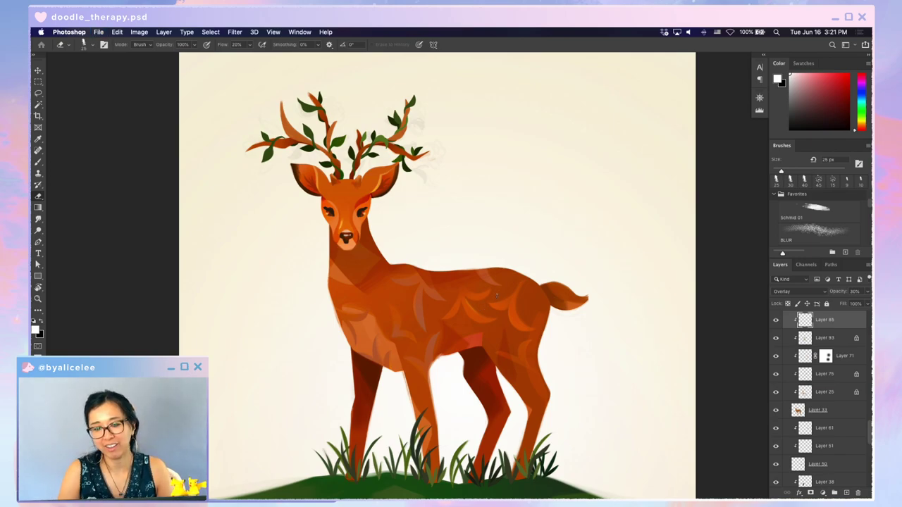
key(super+plus)
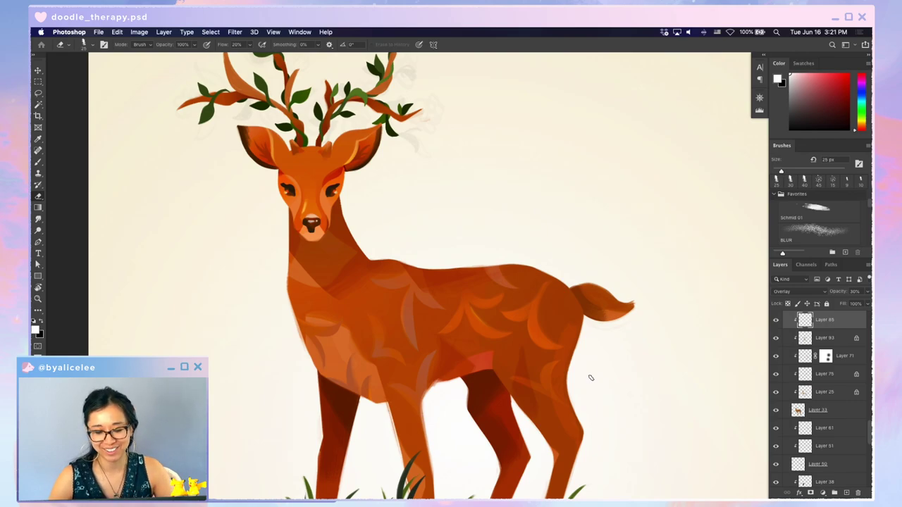
scroll(590, 377, down, 5)
key(b)
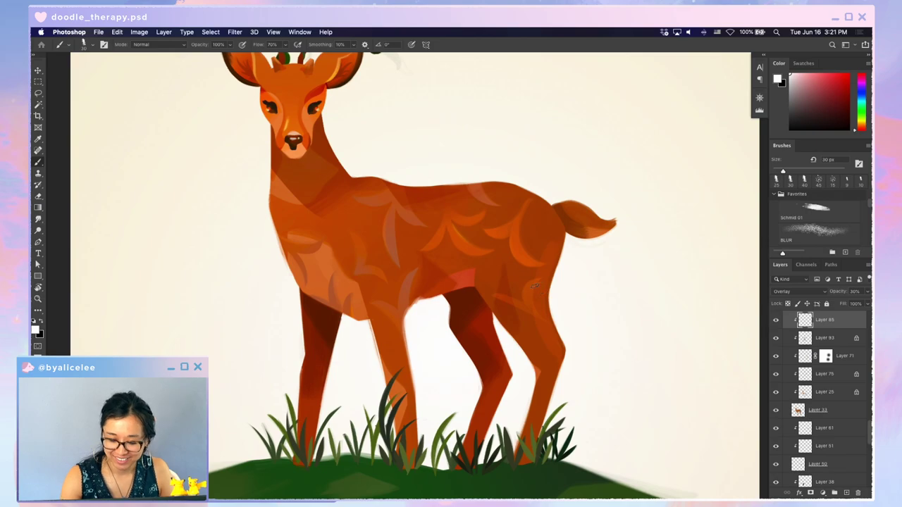
drag(534, 283, 540, 310)
key(e)
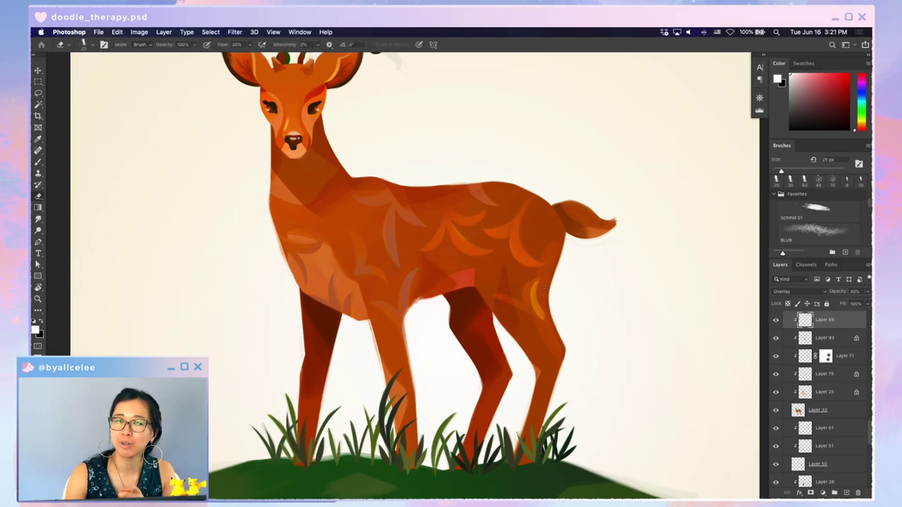
- Soften and taper the rear thigh marking with the 25 px eraser, then lock Layer 85's transparent pixels
mouse_move(538, 279)
mouse_down()
mouse_move(552, 317)
mouse_move(541, 284)
mouse_up()
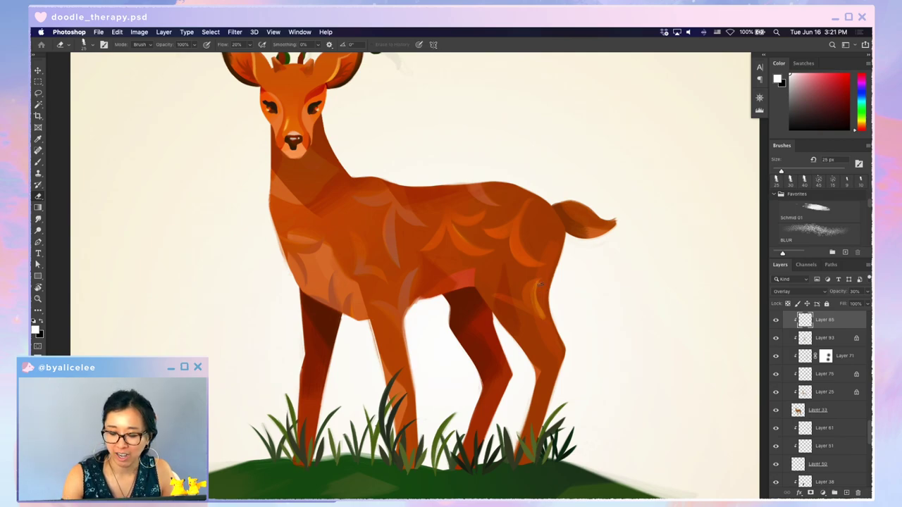
key(super+z)
drag(537, 316, 540, 283)
key(super+z)
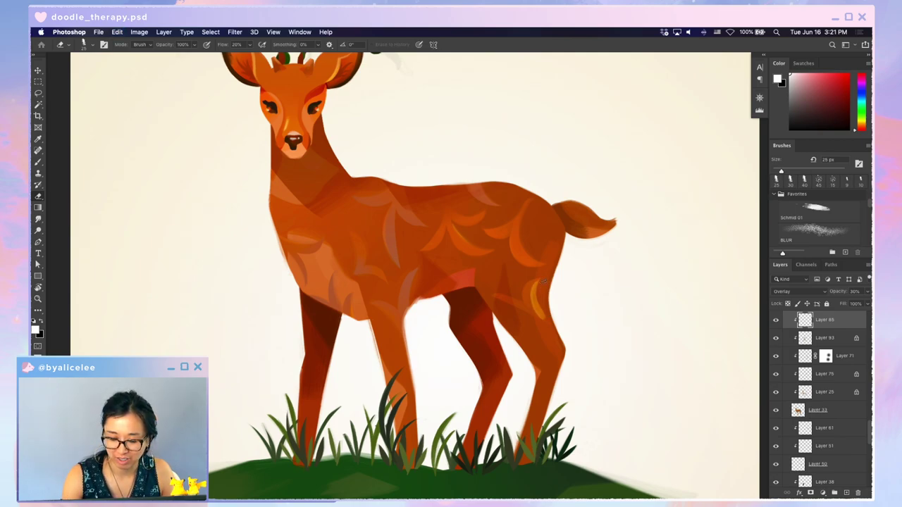
mouse_move(542, 316)
mouse_down()
mouse_move(543, 277)
mouse_move(545, 318)
mouse_up()
drag(535, 281, 531, 295)
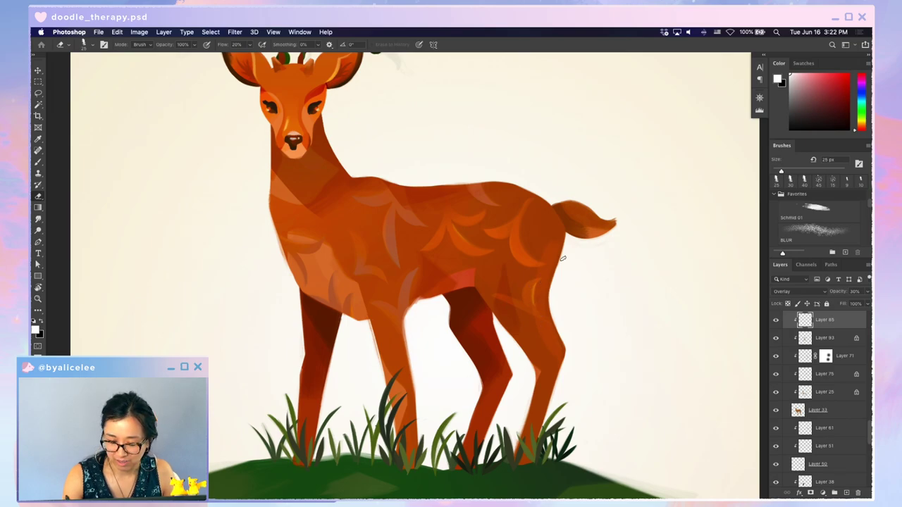
key(i)
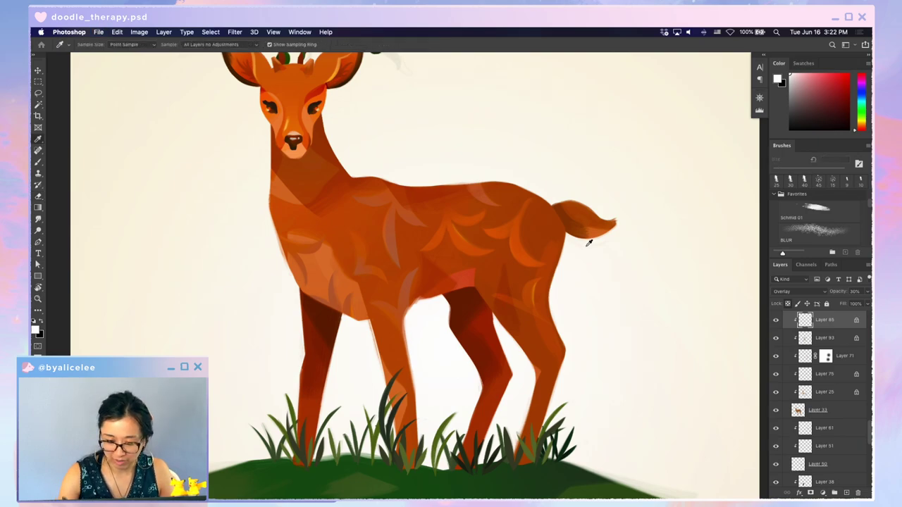
- Tint Layer 85's marking with a gradient in the light brown sampled from the flank marking, then unlock the layer's transparent pixels
click(462, 227)
key(g)
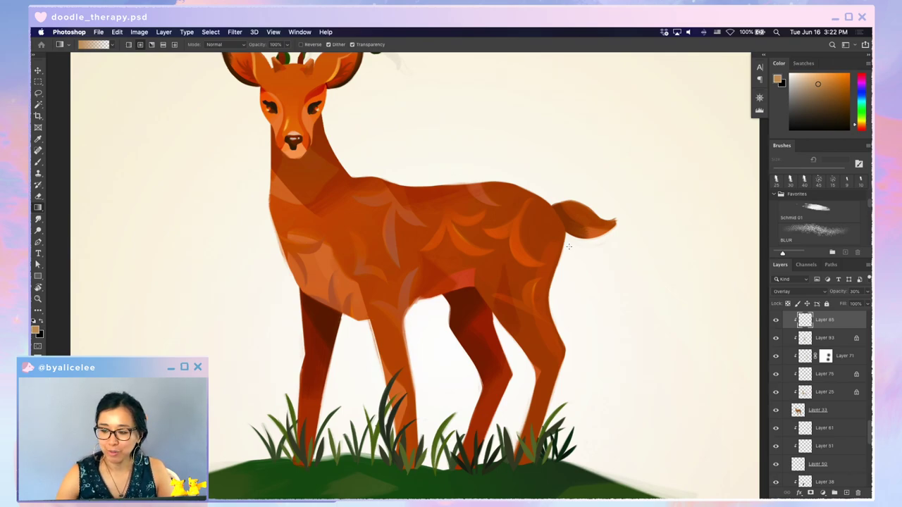
key(b)
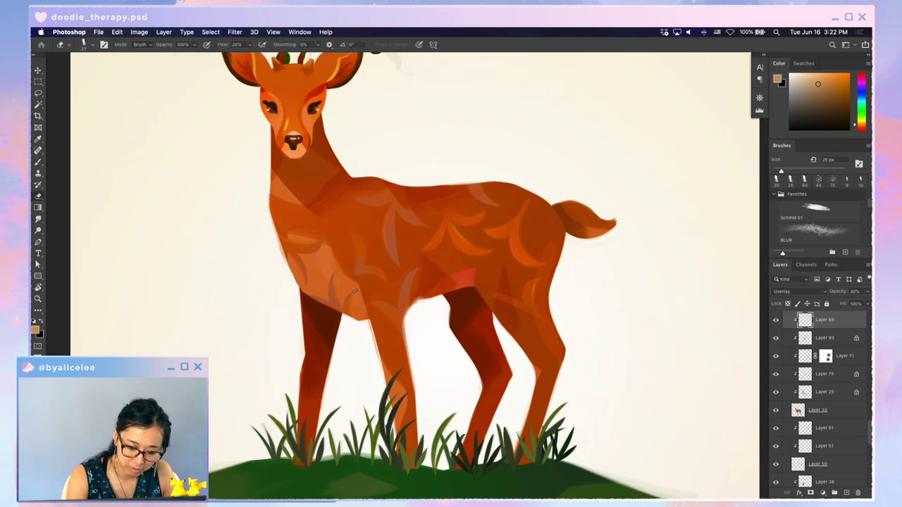
- Select the small curved marking on the deer's lower chest with the Magic Wand and nudge it slightly downward with Free Transform
key(w)
key(super+t)
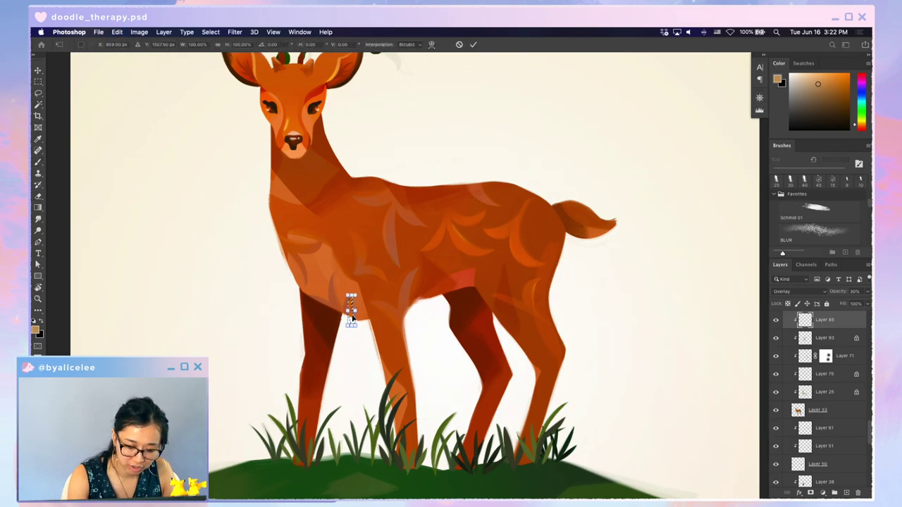
drag(352, 315, 353, 317)
key(Return)
key(super+d)
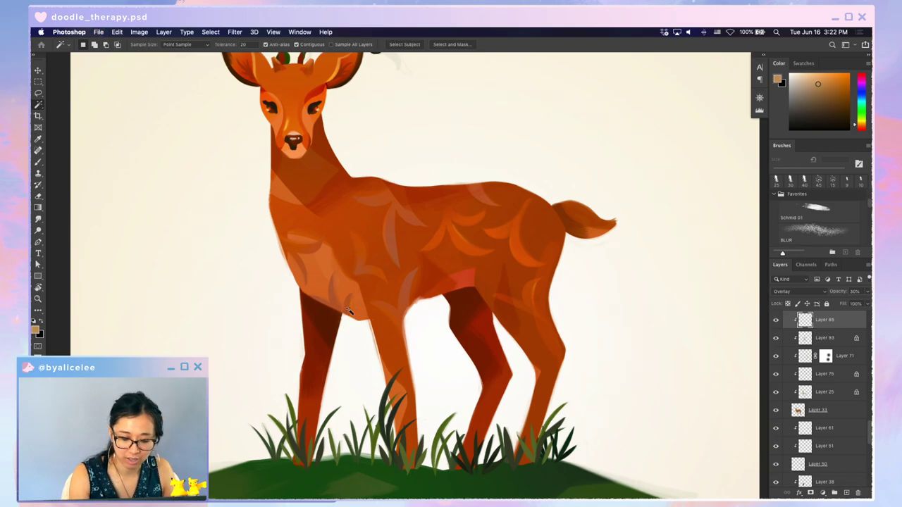
click(356, 301)
key(super+t)
drag(352, 296, 352, 300)
key(Return)
key(super+d)
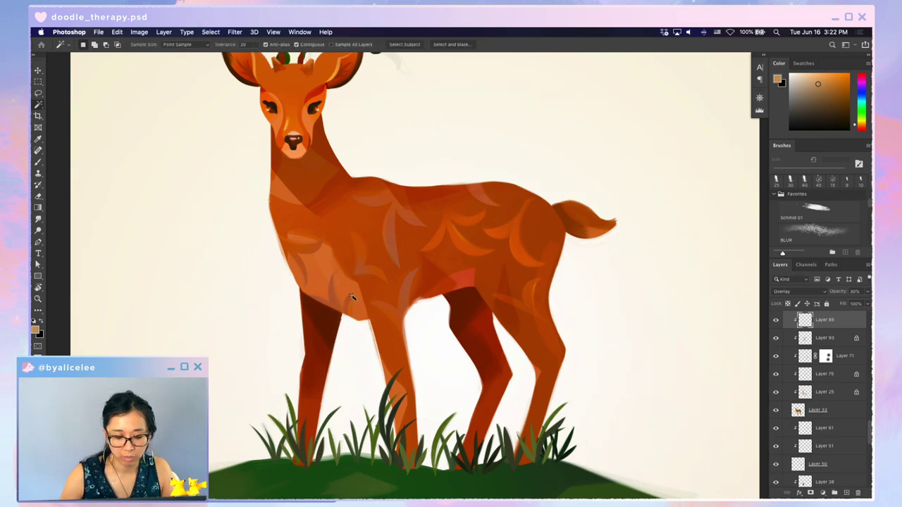
- Reselect the small lower-chest marking and skew it horizontally by about 5.5° with Free Transform
click(351, 316)
key(super+t)
drag(351, 328, 354, 331)
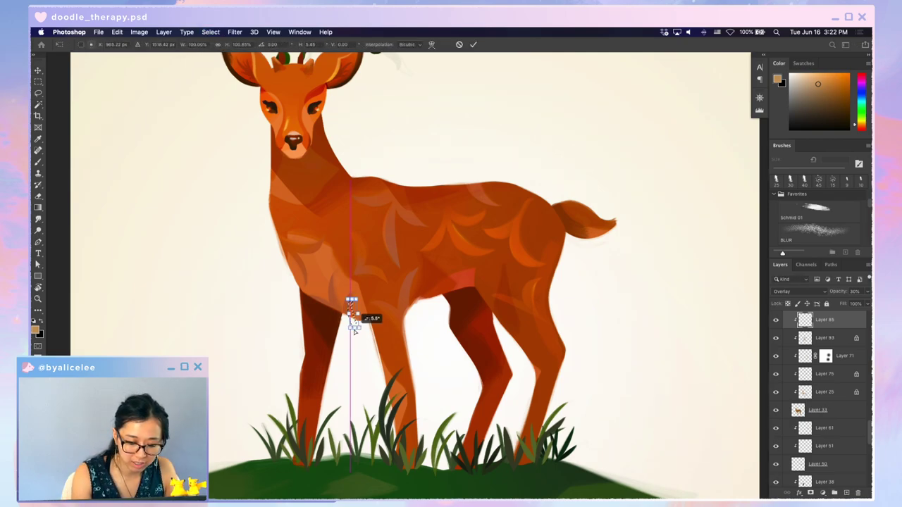
key(Return)
key(super+d)
- Lighten Layer 85's marking with a white gradient, refine it with the 25 px eraser and lock its transparent pixels
key(v)
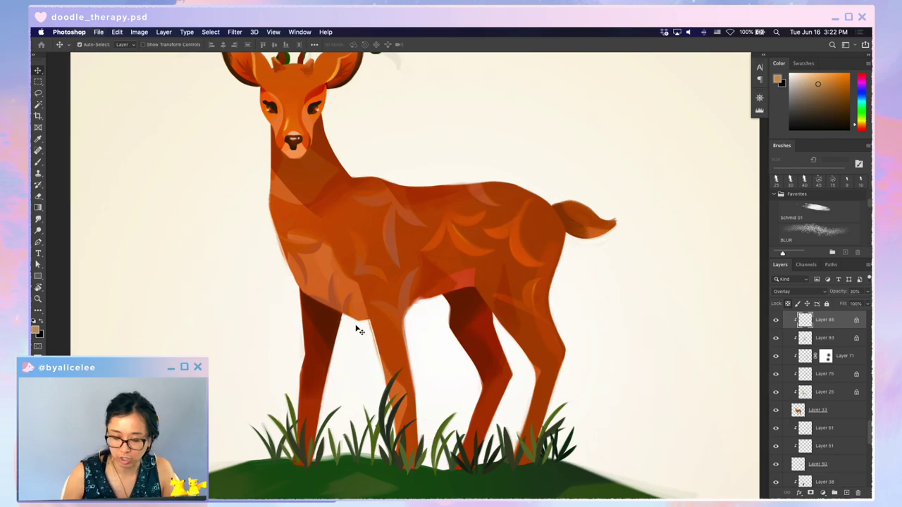
key(g)
key(d)
key(x)
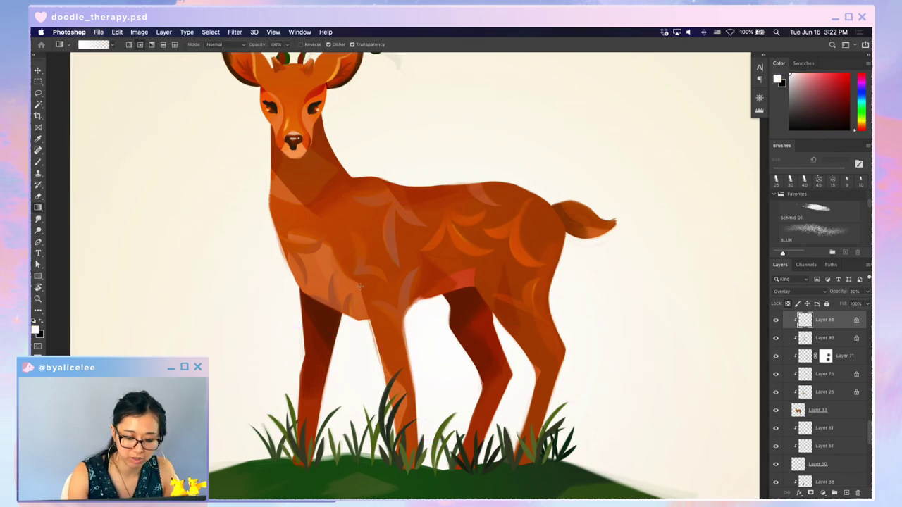
key(slash)
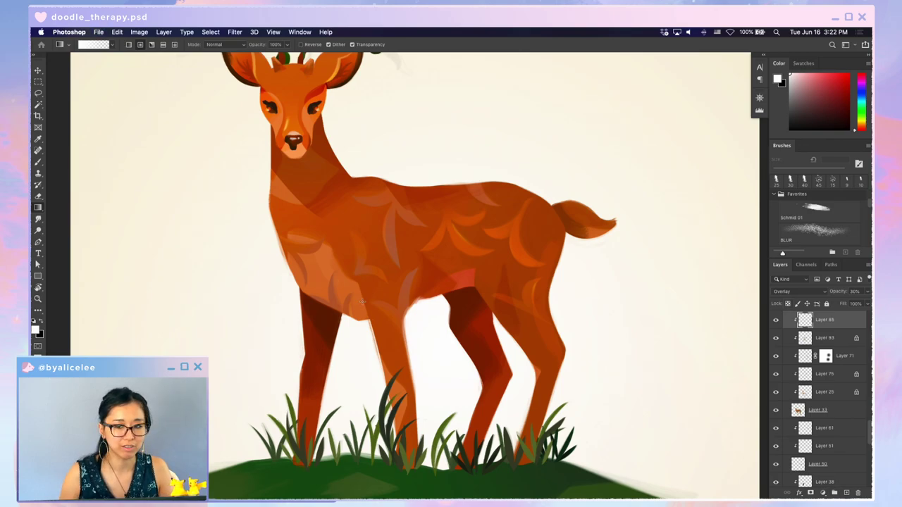
key(e)
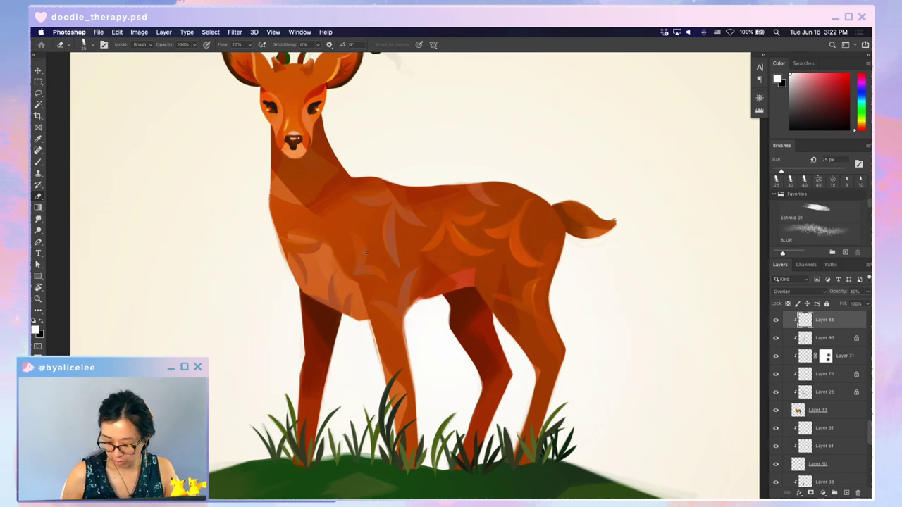
key(slash)
- Add a new layer clipped to the right antler's Layer 31 and sample the light orange of the deer's muzzle
key(b)
key(ctrl+0)
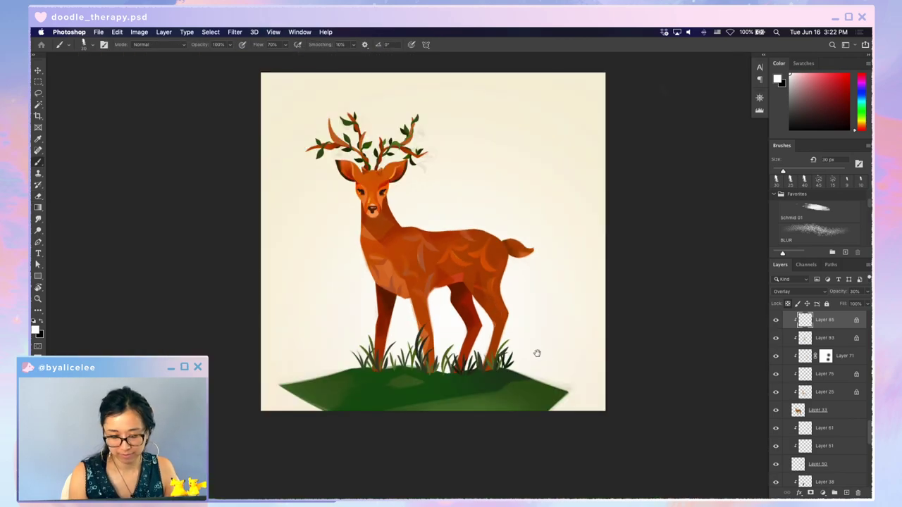
drag(537, 353, 531, 378)
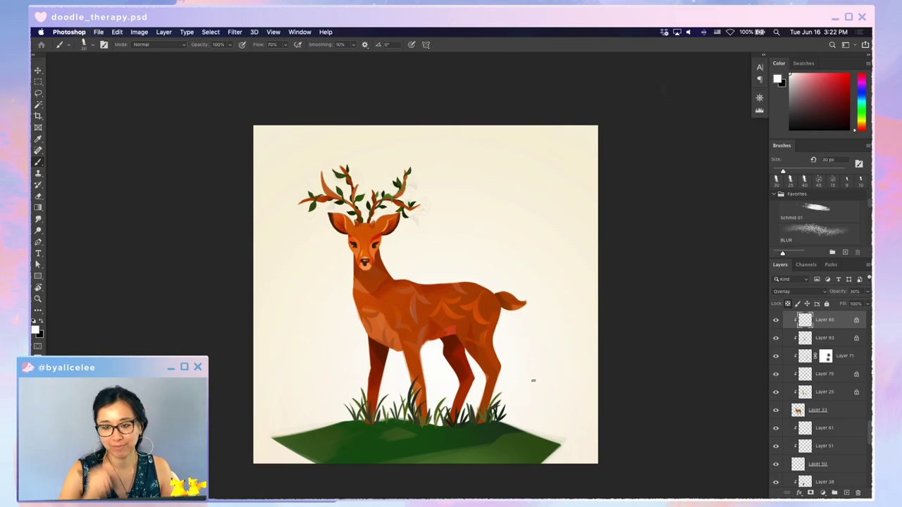
key(super+plus)
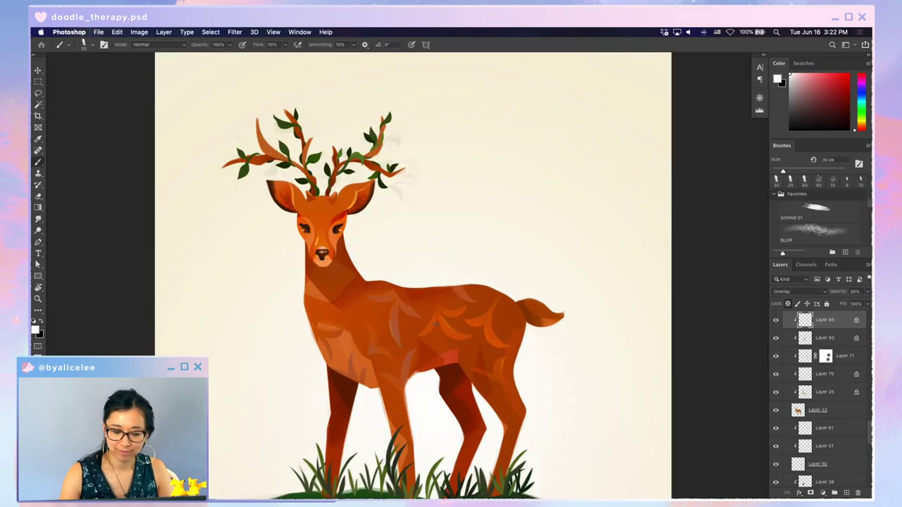
drag(429, 278, 494, 318)
key(super+plus)
drag(525, 336, 542, 352)
key(v)
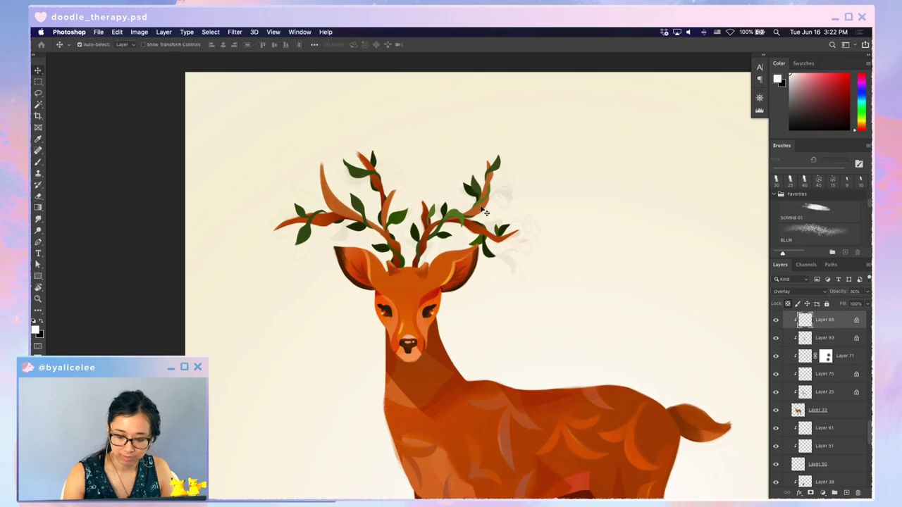
drag(486, 211, 496, 201)
key(super+z)
key(super+shift+n)
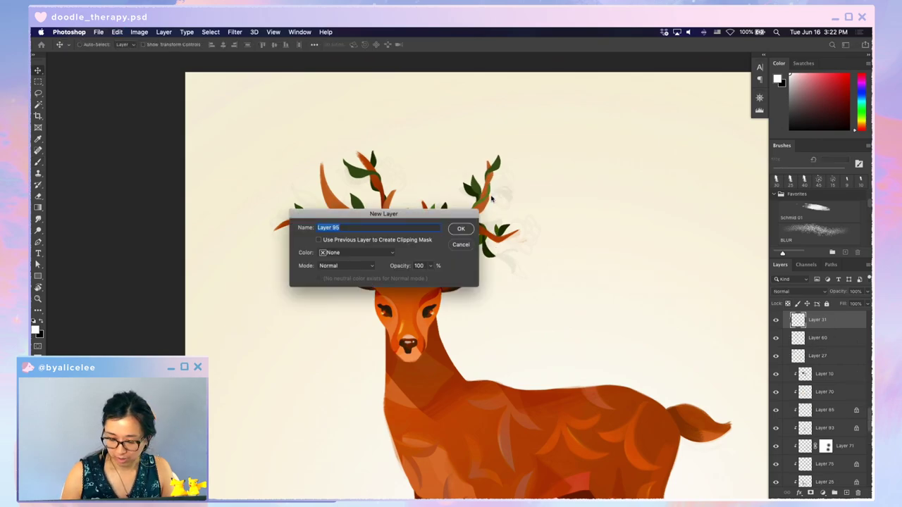
key(Return)
key(i)
click(414, 356)
key(b)
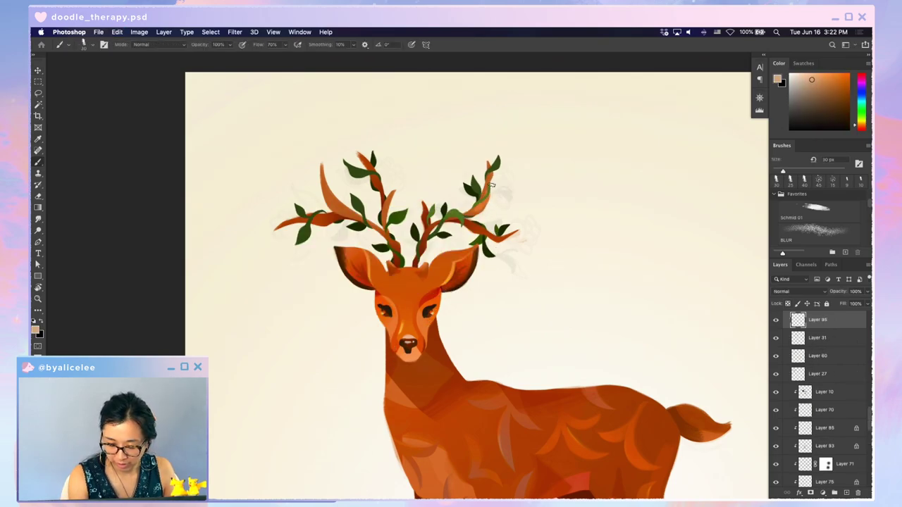
key(super+alt+g)
- Paint light orange highlights on the right antler with the 50 px brush in Overlay mode and set the layer to 30% opacity
key(bracketright)
key(bracketright)
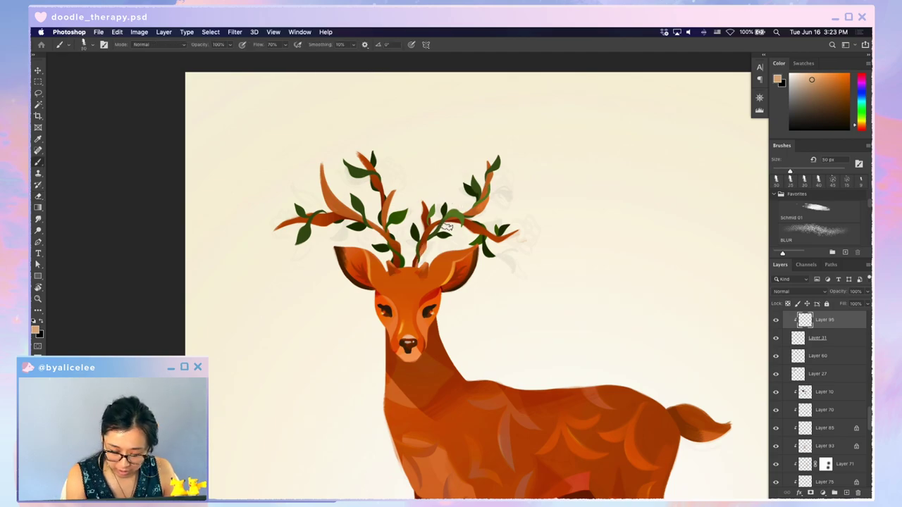
key(super+e)
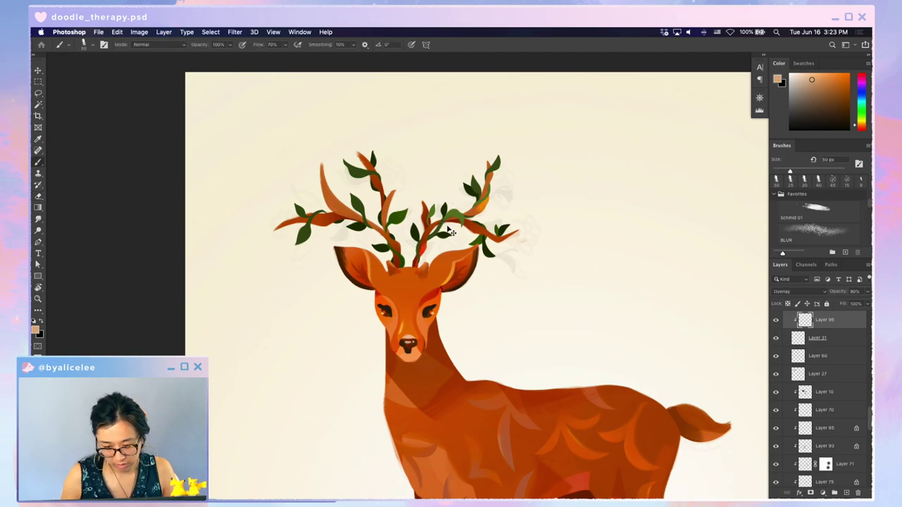
key(v)
key(3)
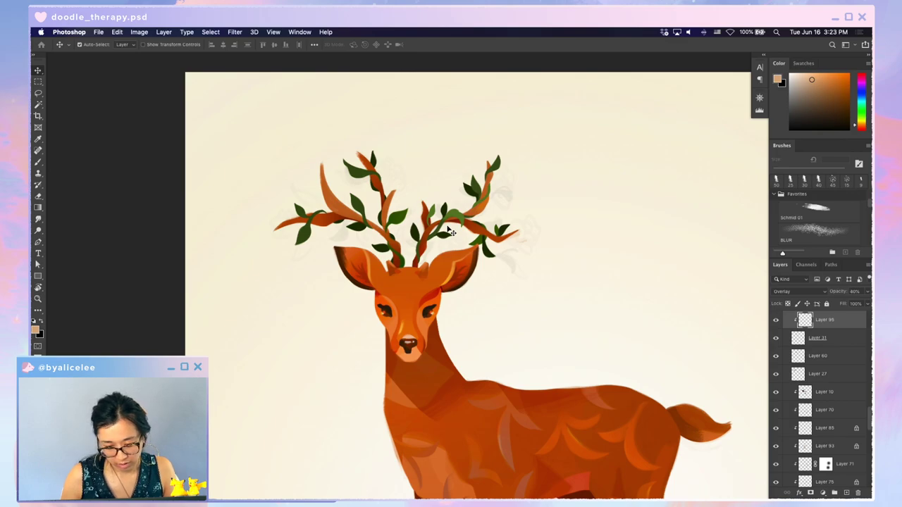
- Add a new layer clipped to the left antler's Layer 22, in Overlay mode at 90% opacity
click(353, 217)
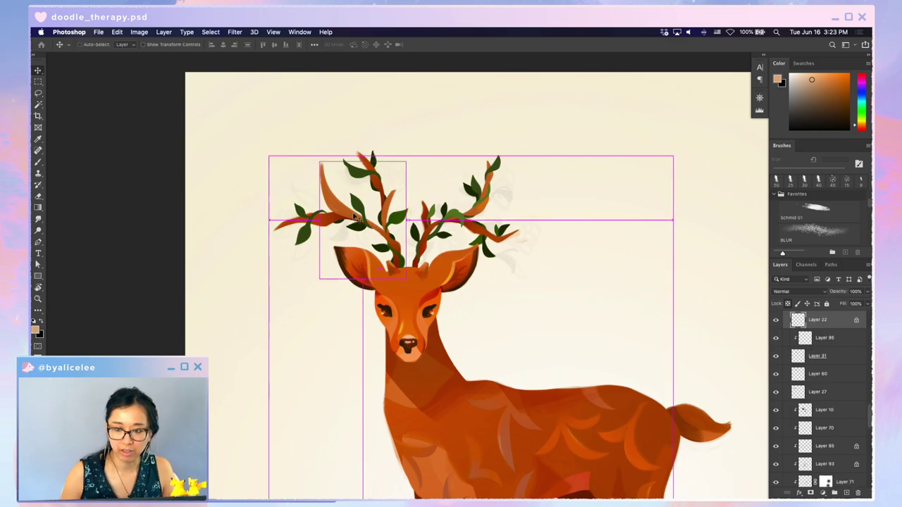
key(ctrl+shift+n)
key(Return)
key(super+alt+g)
key(shift+alt+o)
key(9)
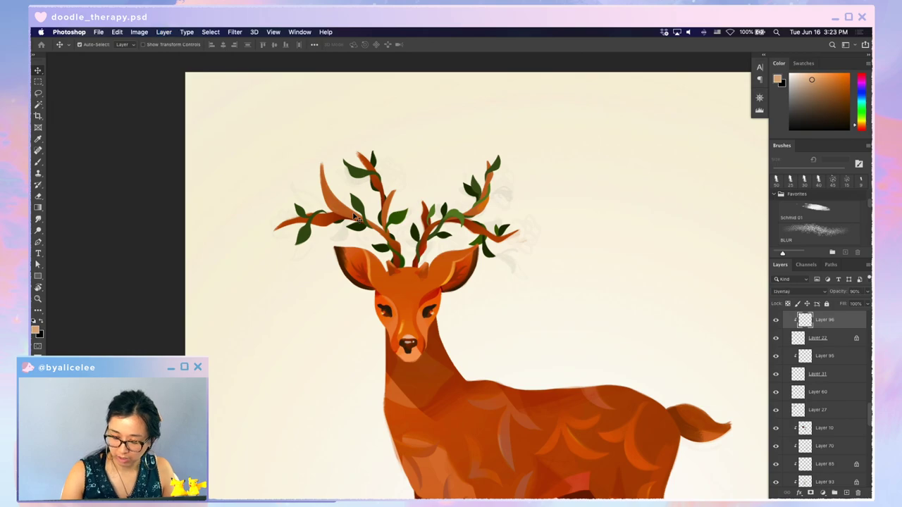
- Shade the left antler's long curved tine in black, soften it with the 25 px eraser and set Layer 96 to 30% opacity
key(b)
key(d)
key(v)
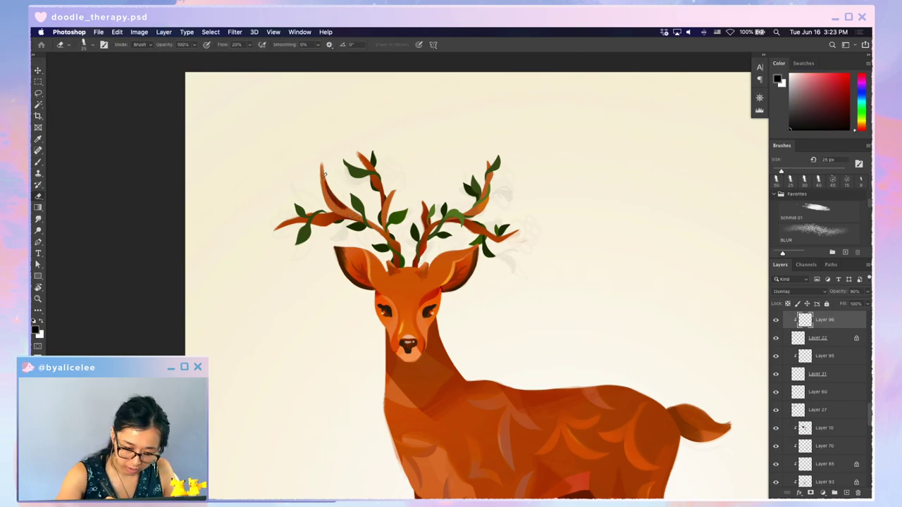
key(b)
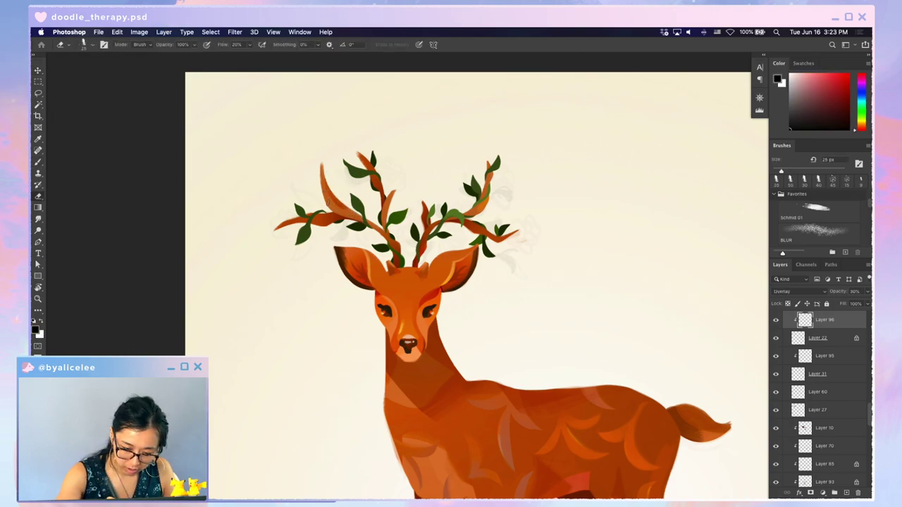
key(b)
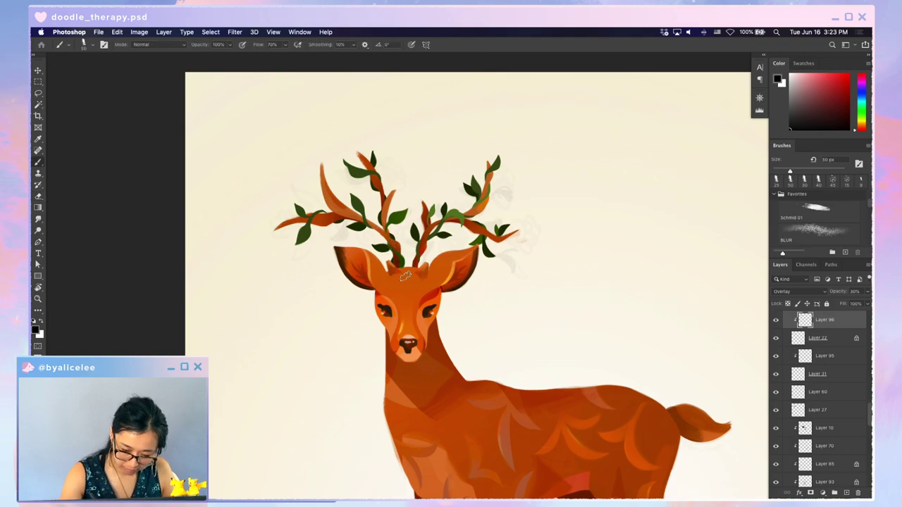
- Add black shading to the left antler's base and short inner tine with the 50 px brush, refining it with the 15 px eraser
key(e)
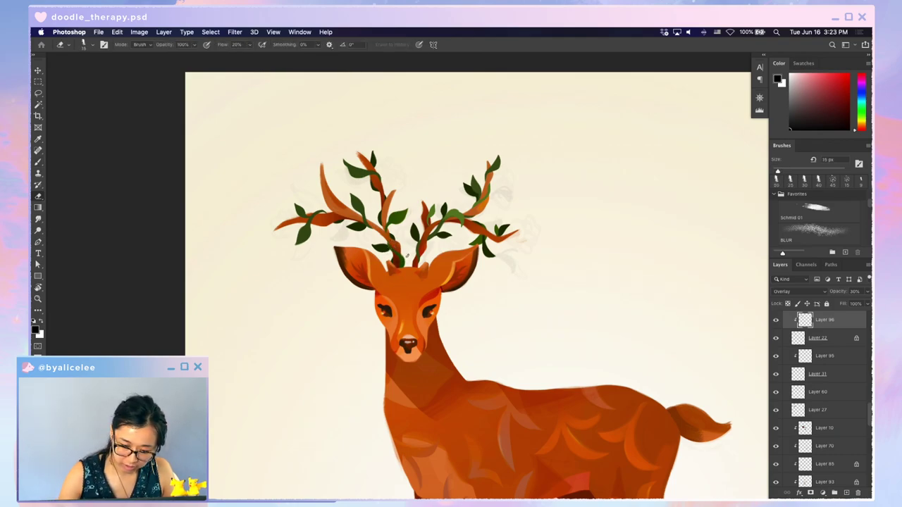
key(b)
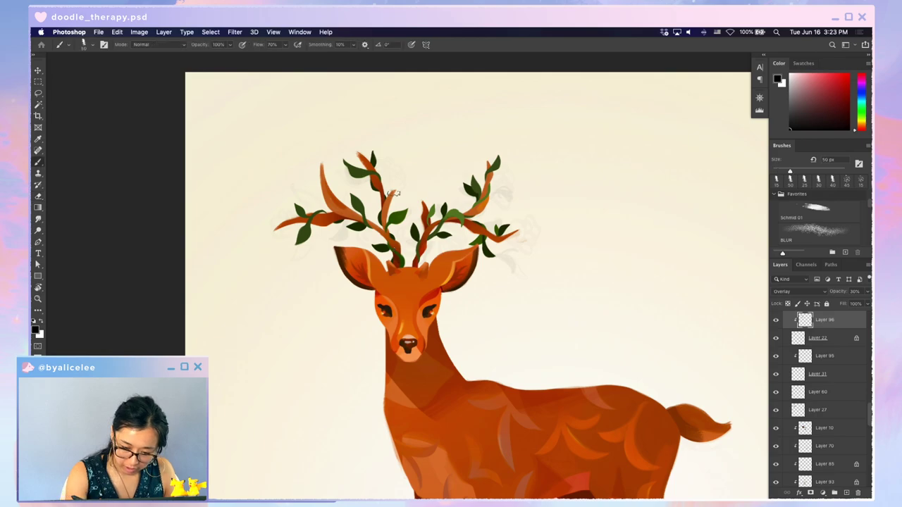
key(e)
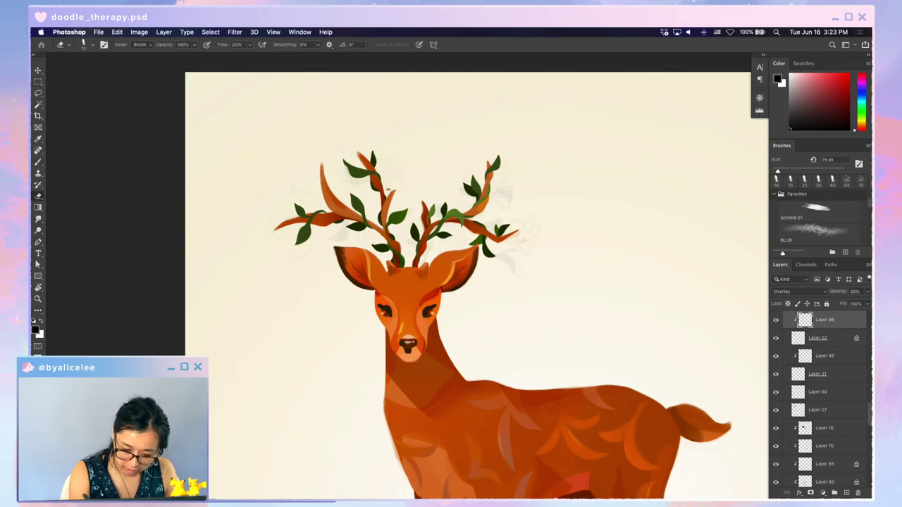
key(b)
key(e)
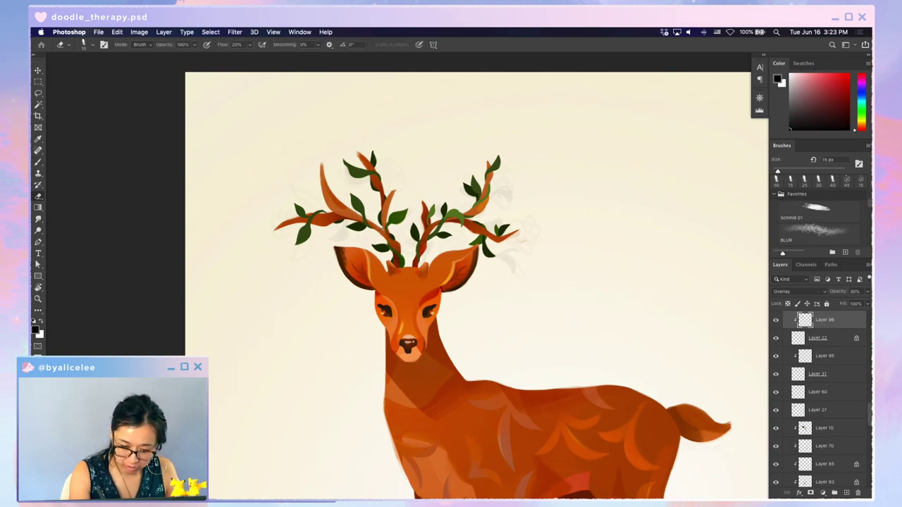
key(v)
key(super+equal)
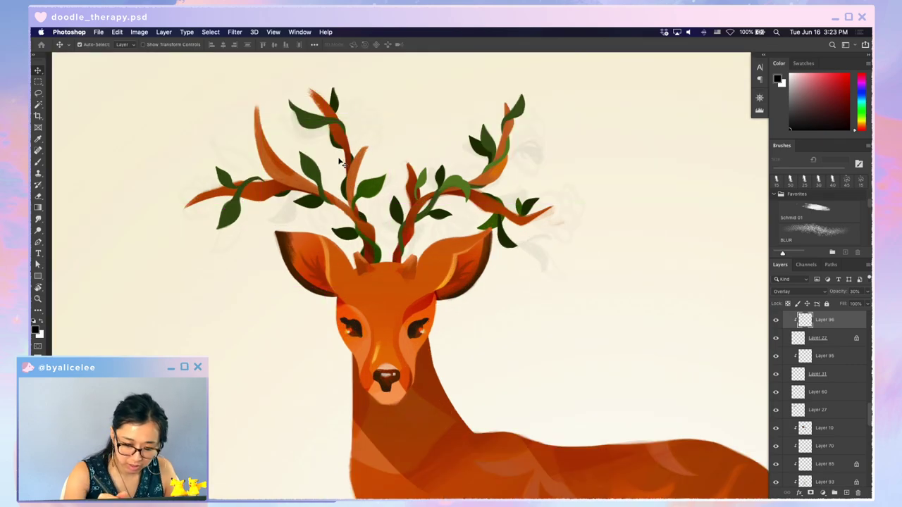
key(b)
key(e)
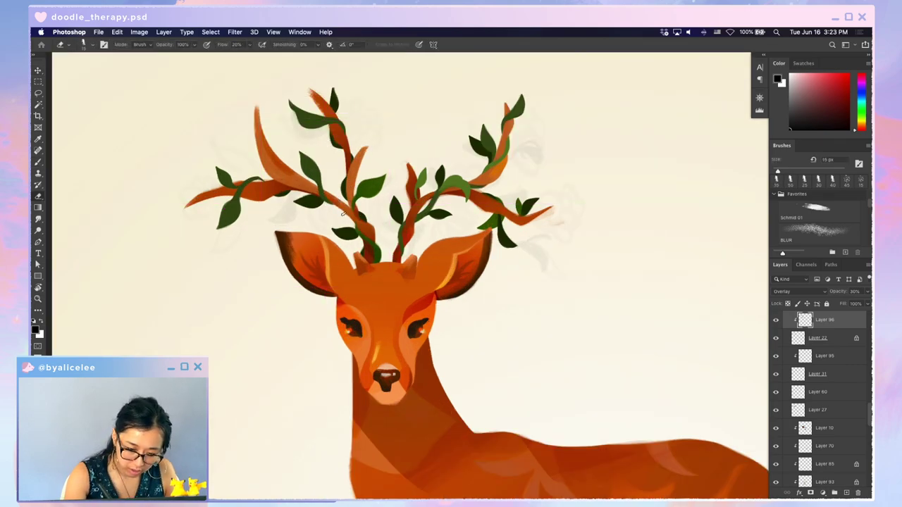
- Add a new Overlay layer at 90% opacity for the right antler, clipped to Layer 31 and placed below Layer 95
key(v)
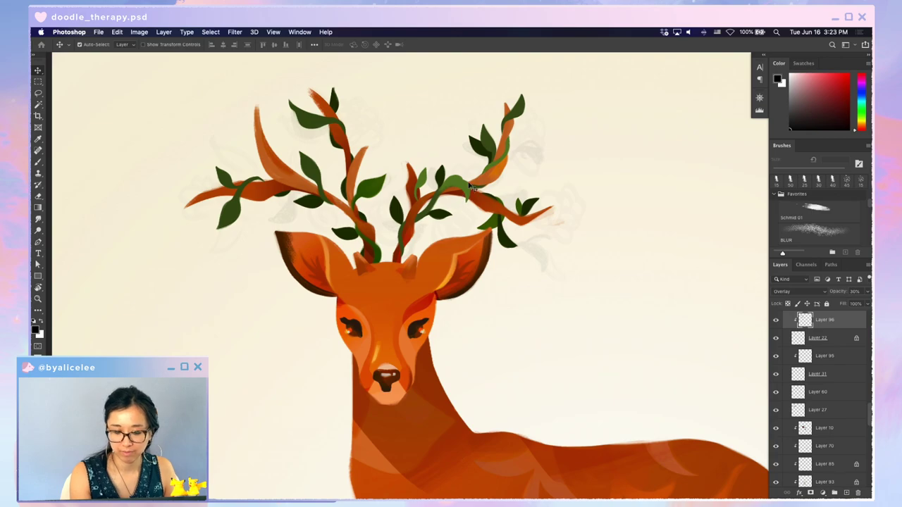
drag(493, 175, 498, 172)
key(super+z)
key(super+shift+n)
key(Return)
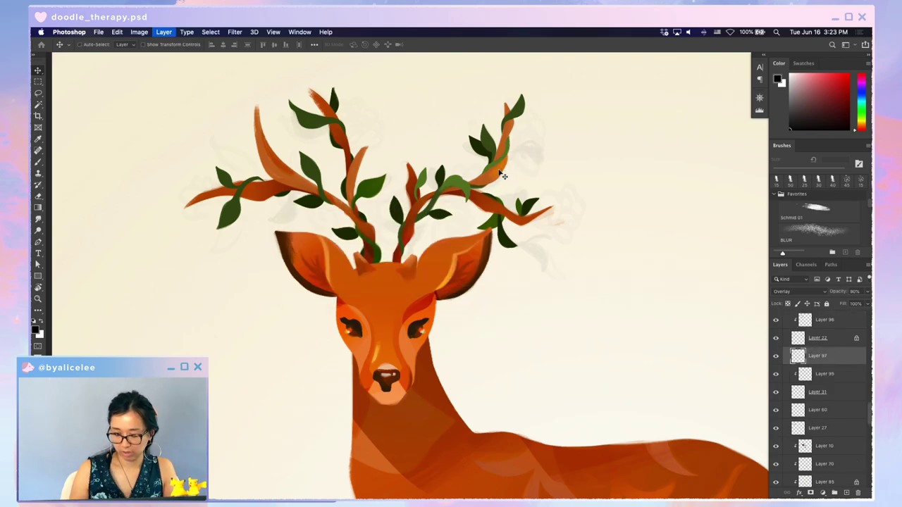
key(super+bracketleft)
- Shade the right antler's upper tine in black with the 50 px brush, soften it with the 15 px eraser and set Layer 97 to 30% opacity
key(b)
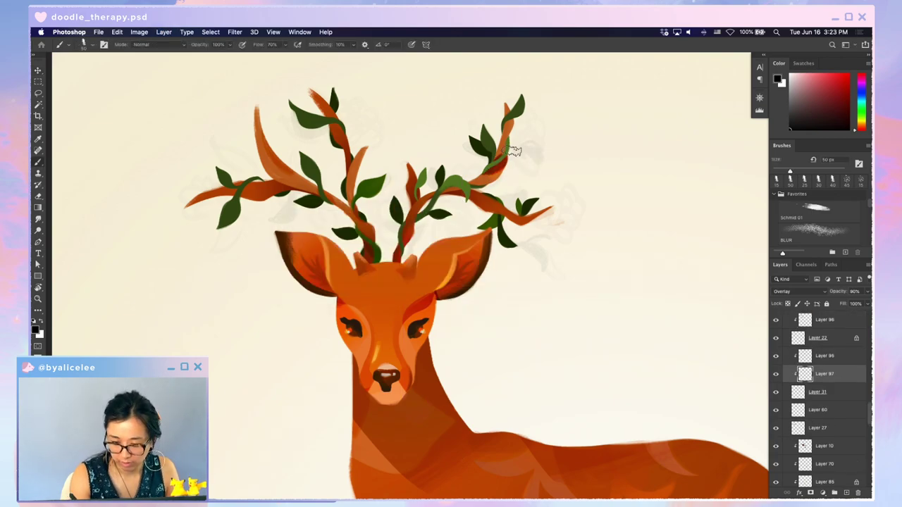
key(e)
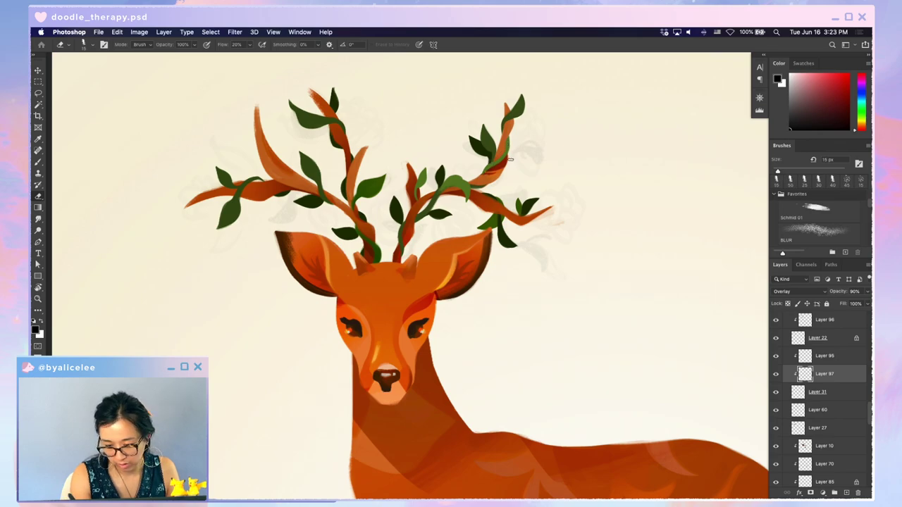
key(b)
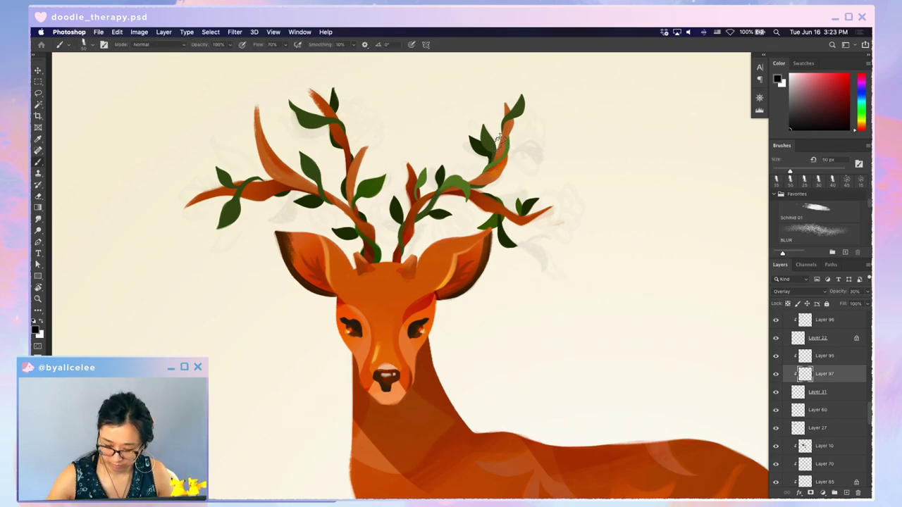
- Add black shading to the right antler's base with the 35 px brush, refine it with the 15 px eraser and set Layer 97's opacity to 30%
key(bracketleft)
key(bracketleft)
key(bracketleft)
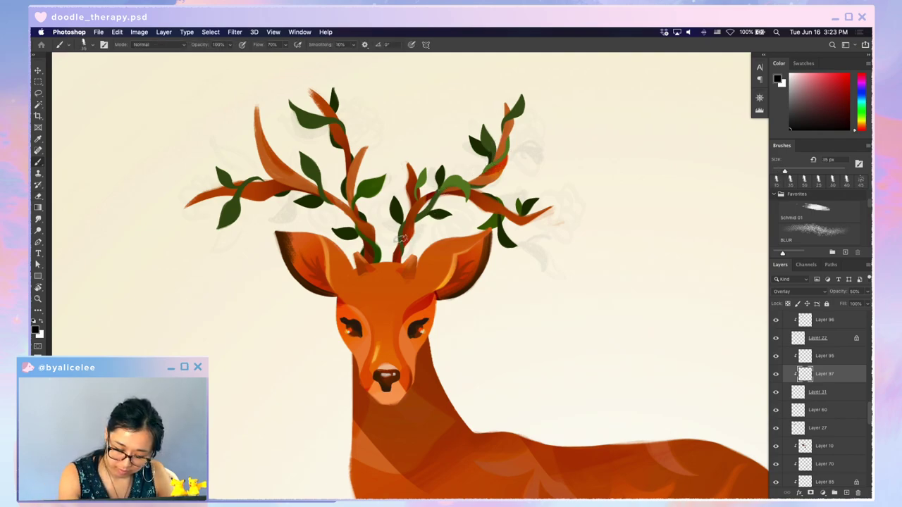
key(e)
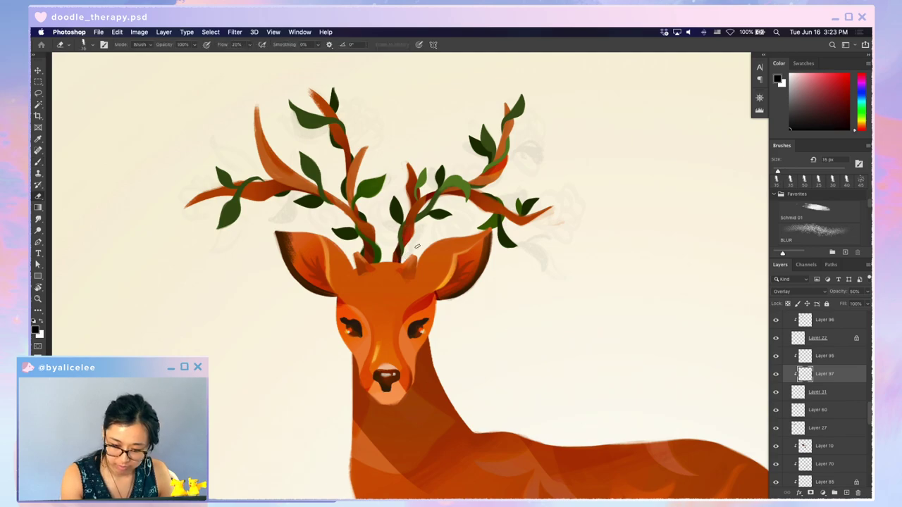
key(b)
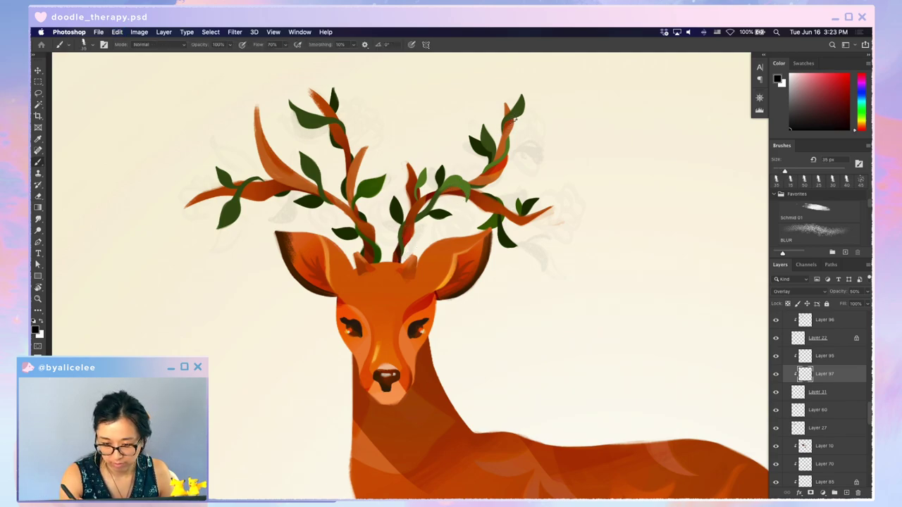
key(ctrl+minus)
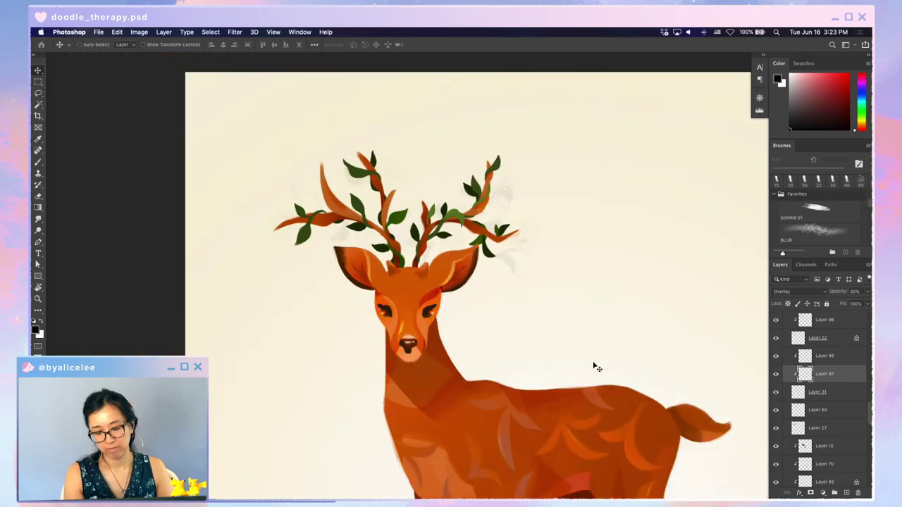
key(ctrl+bracketleft)
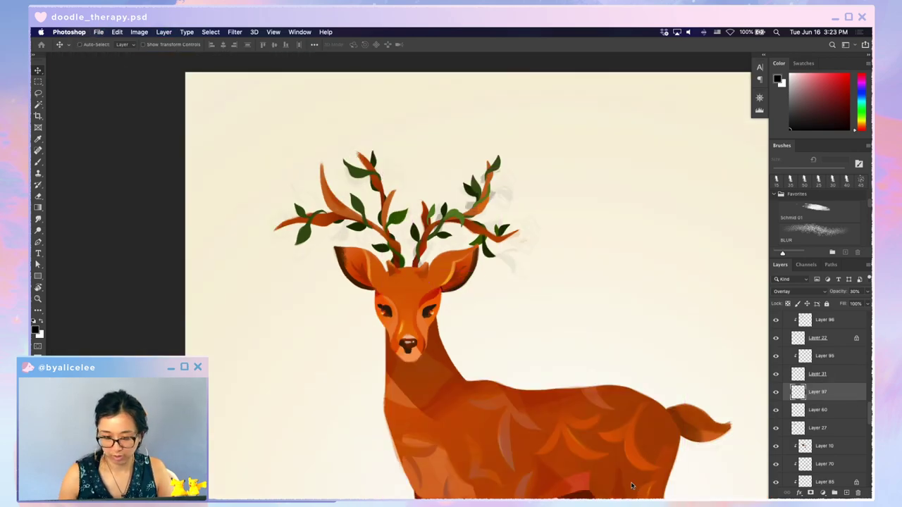
key(ctrl+z)
key(ctrl+plus)
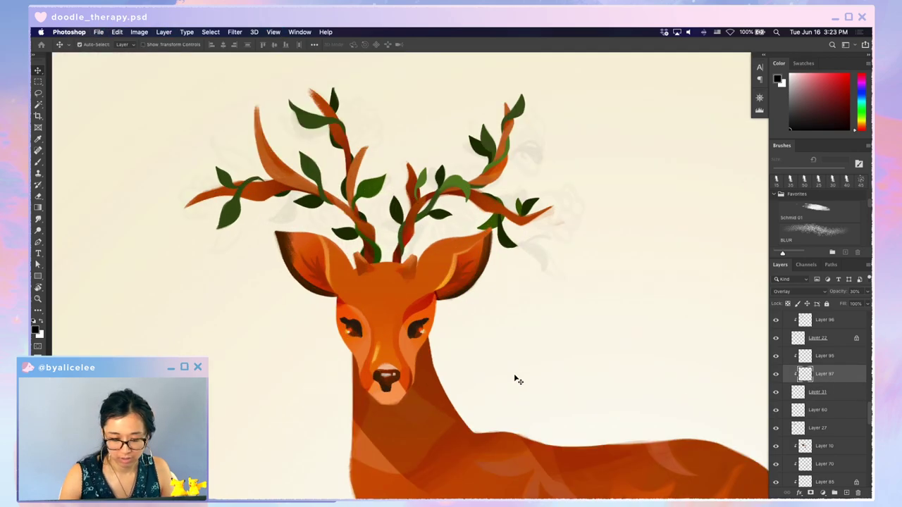
- Add a new Normal layer directly above Layer 60 and sample a dark brown from the base of the left antler
key(super+minus)
key(super+minus)
key(super+plus)
drag(466, 296, 587, 372)
key(super+plus)
drag(538, 271, 538, 268)
key(super+z)
key(super+j)
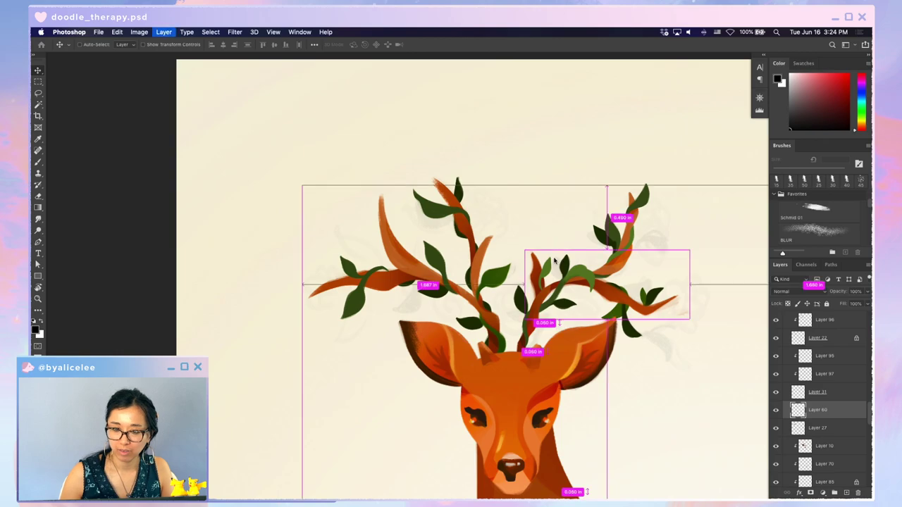
key(ctrl+shift+n)
key(Return)
key(i)
click(496, 338)
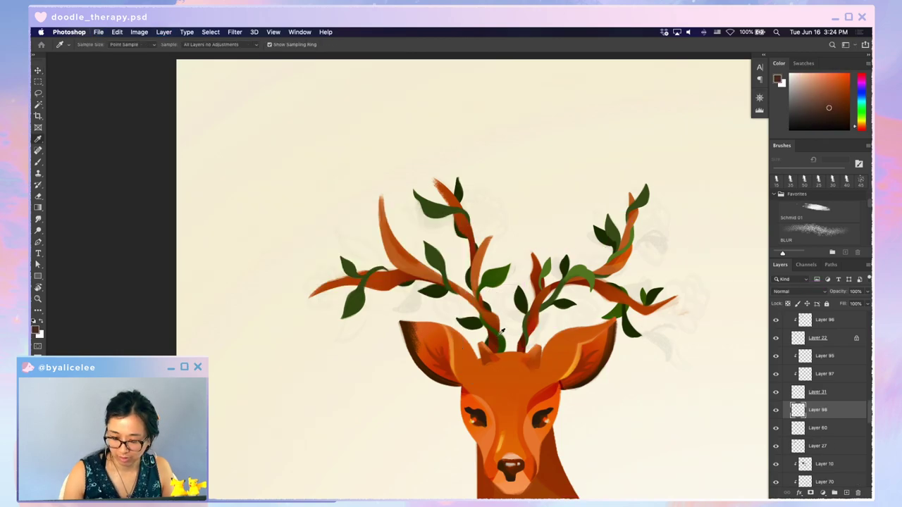
- Paint small dark brown shadows around the antler bases and the right antler's inner tine with the 10 px brush, refining them with the 15 px eraser
key(b)
key(bracketleft)
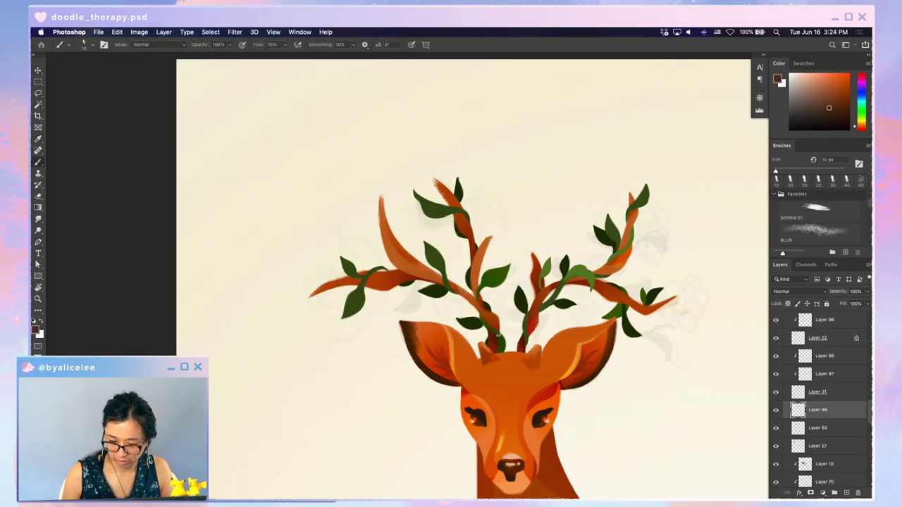
key(e)
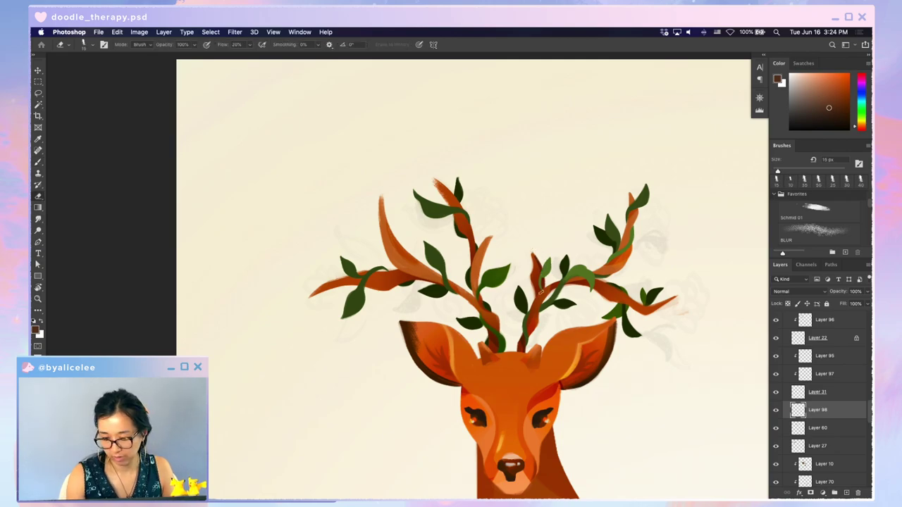
drag(706, 320, 550, 271)
key(b)
drag(449, 234, 496, 258)
key(super+z)
key(e)
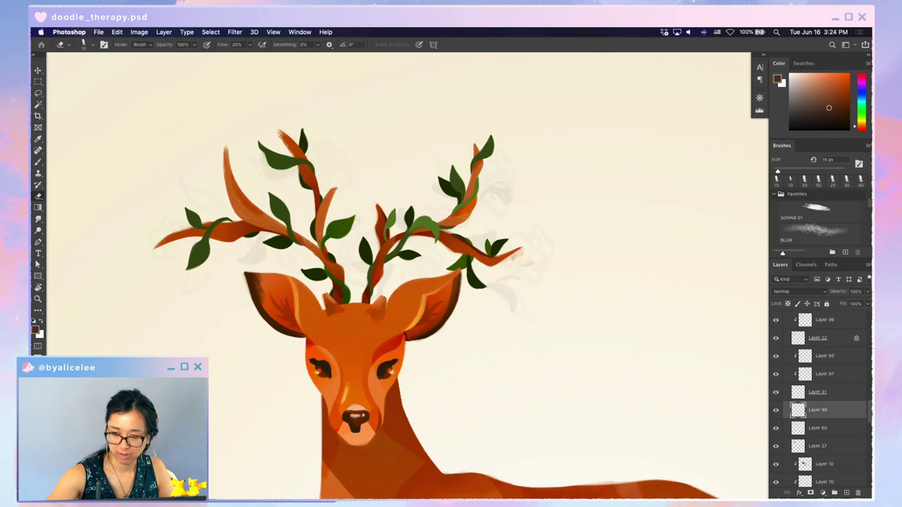
- Paint a thin dark brown shadow along the upper edge of the left antler's outer tine with the 10 px brush, cleaning it up with the 15 px eraser
drag(469, 300, 570, 337)
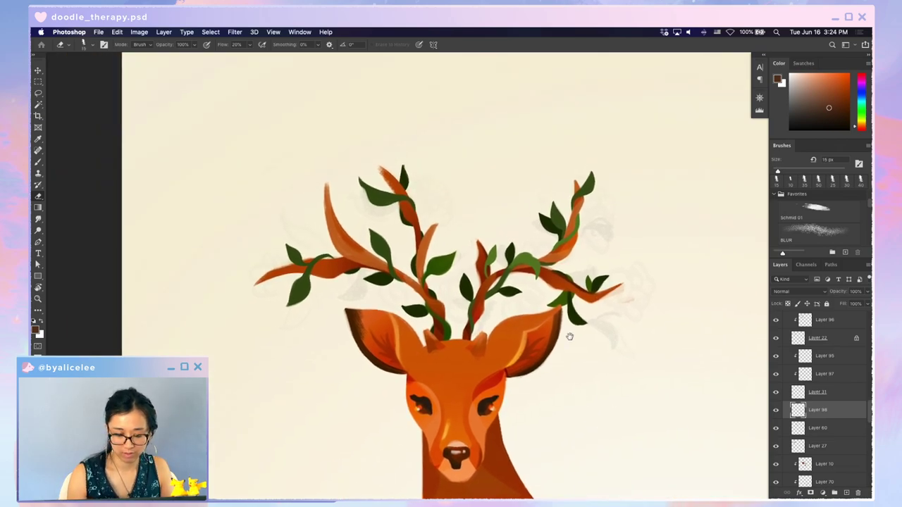
key(b)
key(bracketleft)
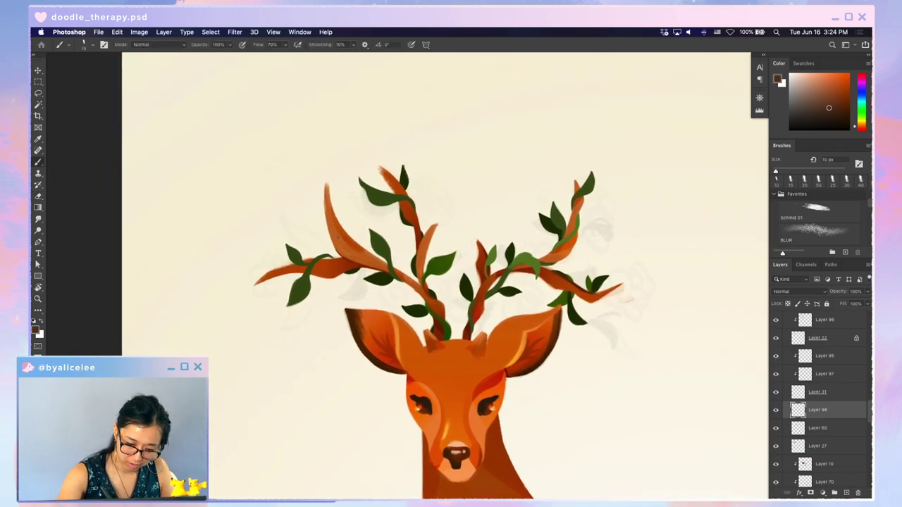
key(super+z)
key(super+z)
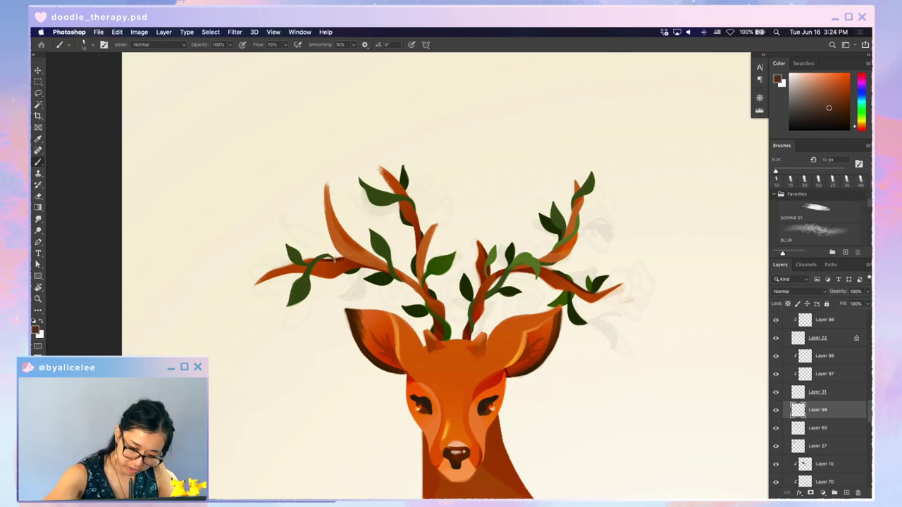
mouse_move(318, 259)
mouse_down()
mouse_move(279, 267)
mouse_move(294, 263)
mouse_up()
key(e)
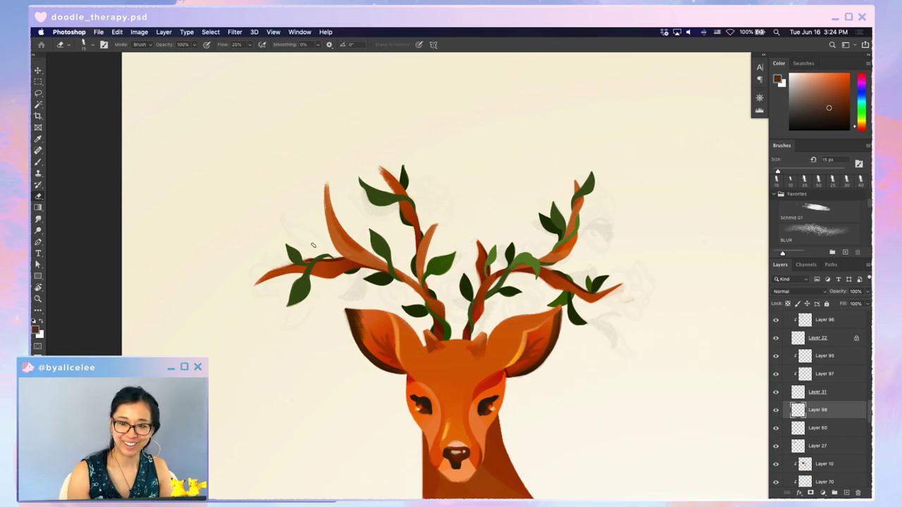
key(b)
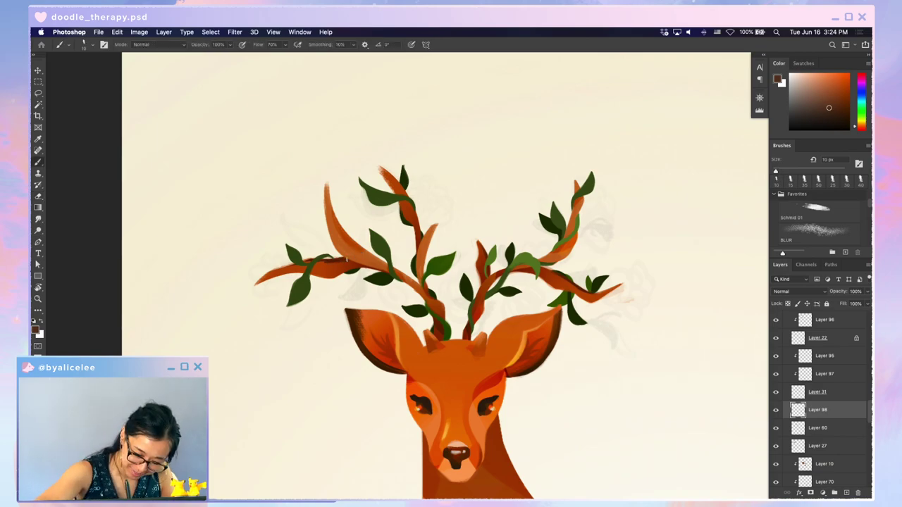
key(e)
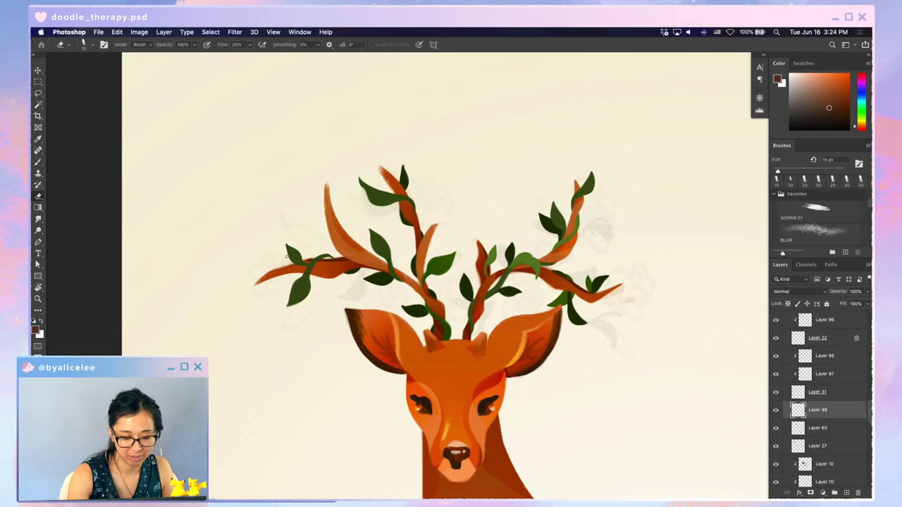
key(w)
click(339, 260)
key(v)
drag(341, 259, 343, 261)
key(super+d)
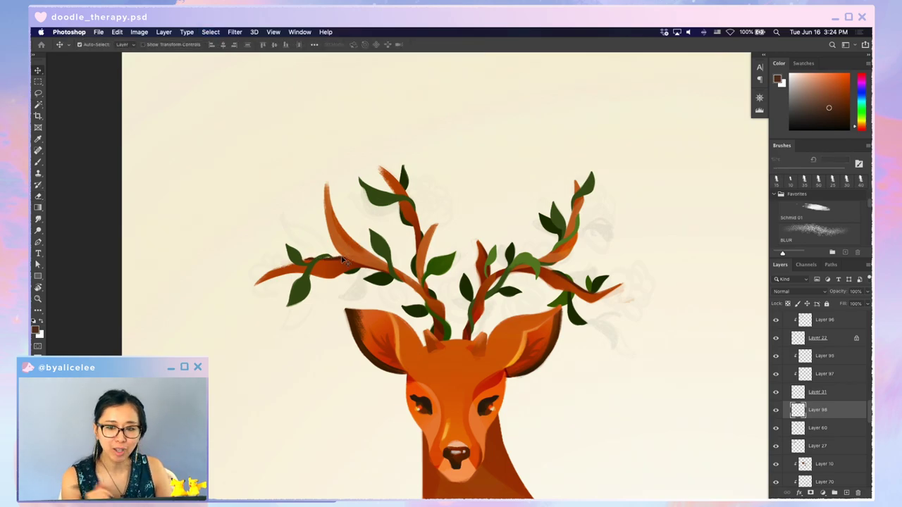
- Touch up the dark brown shadow beneath the vine on the left antler's outer tine with the brush and the 15 px eraser
key(b)
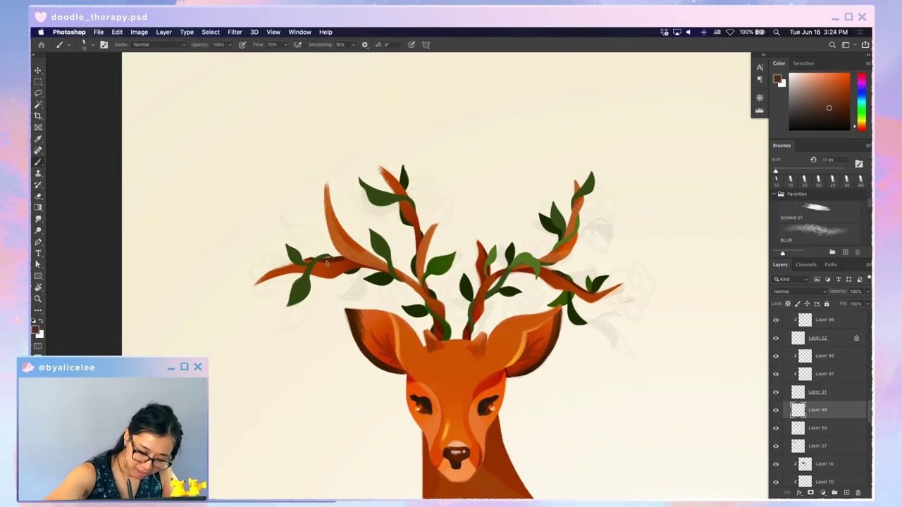
key(e)
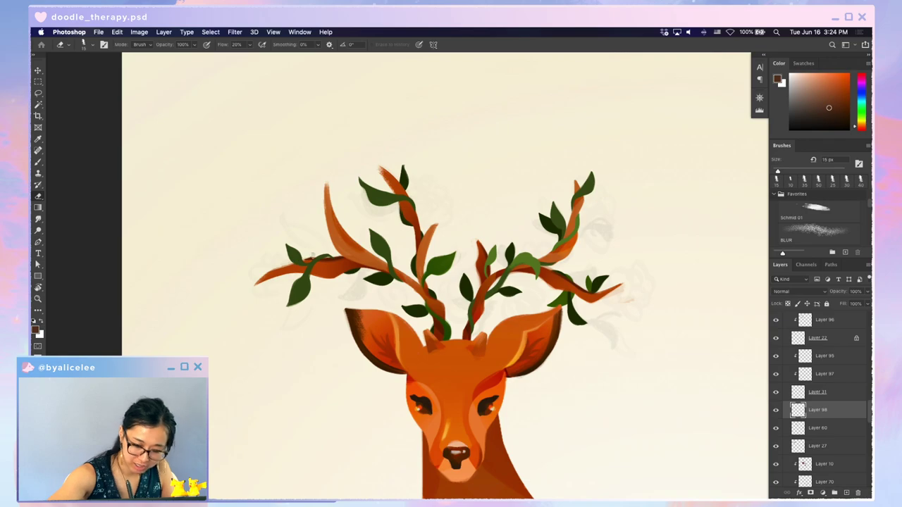
key(super+minus)
key(super+minus)
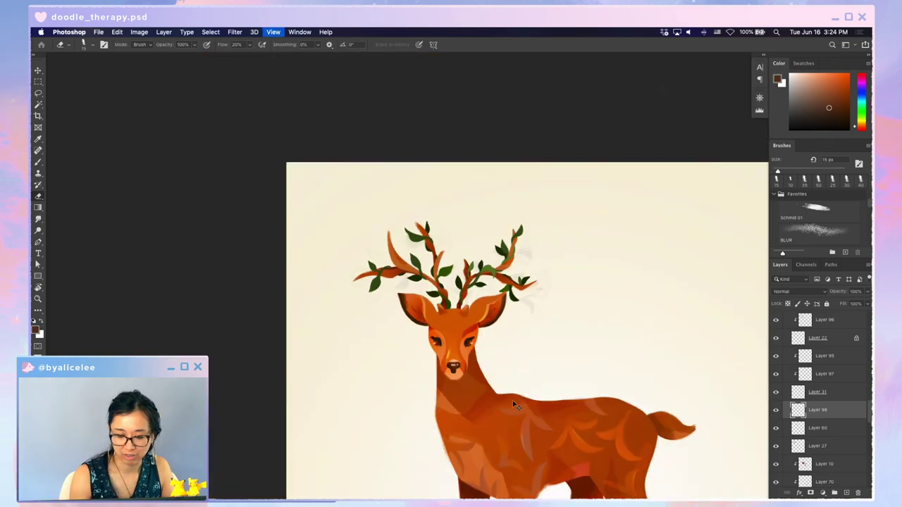
key(super+plus)
key(super+plus)
key(super+plus)
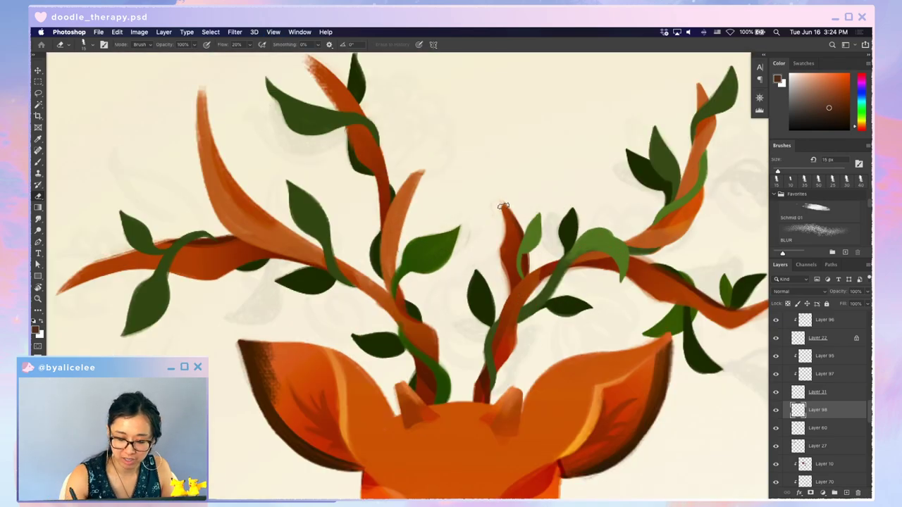
key(b)
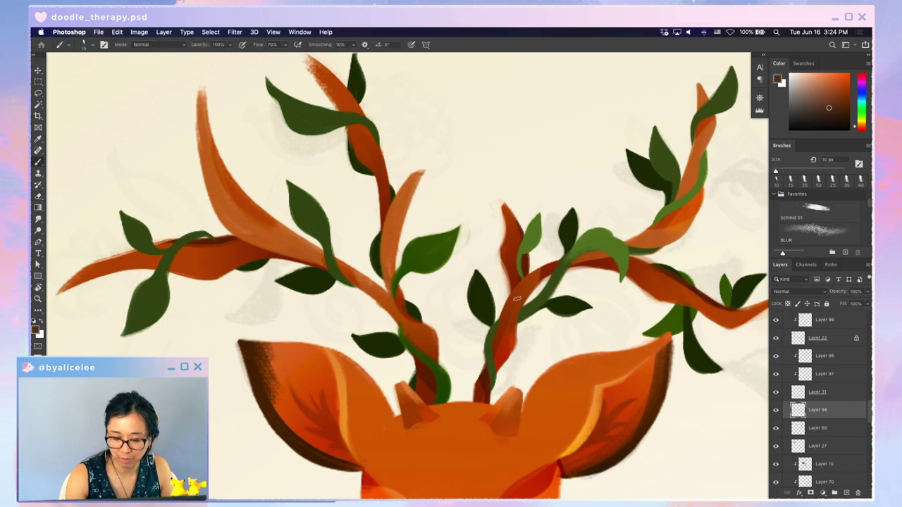
- Add dark brown shadow strokes to the left antler's upper tine with the 10 px brush, refining them with the 15 px eraser
key(super+minus)
key(super+minus)
key(super+plus)
key(super+plus)
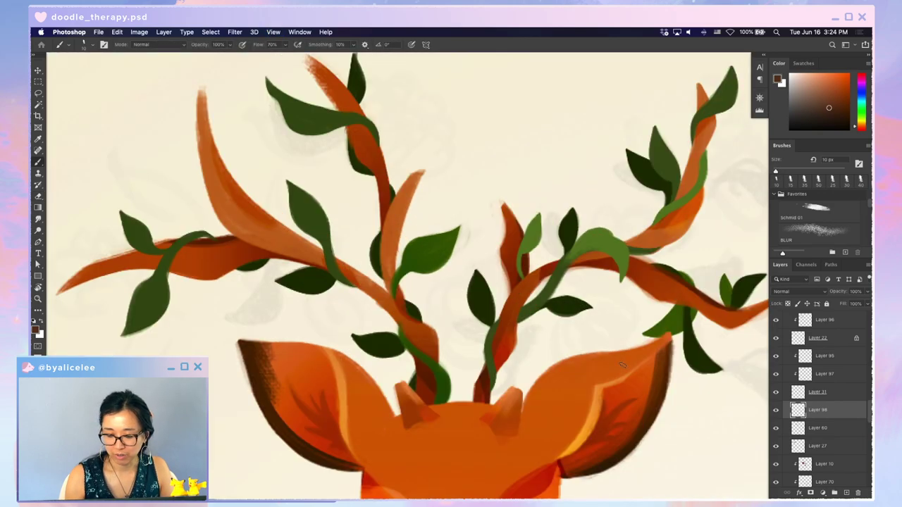
key(super+minus)
key(super+minus)
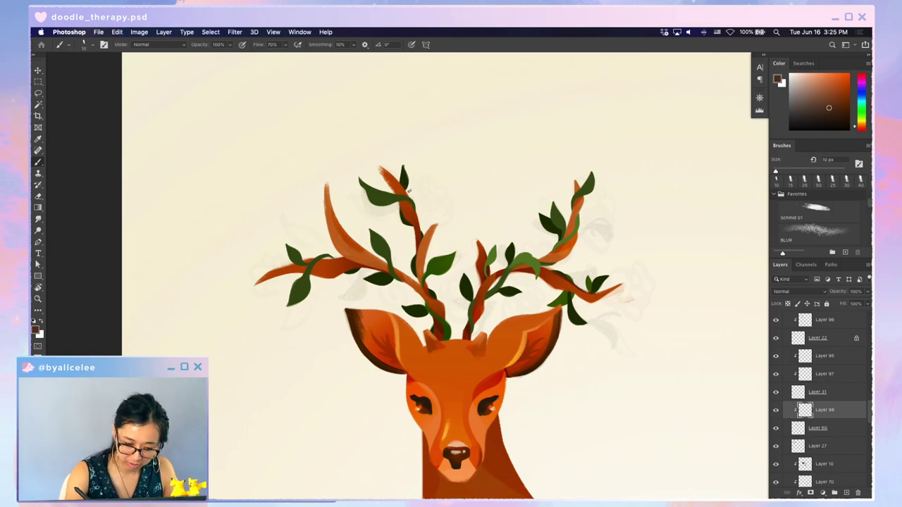
key(e)
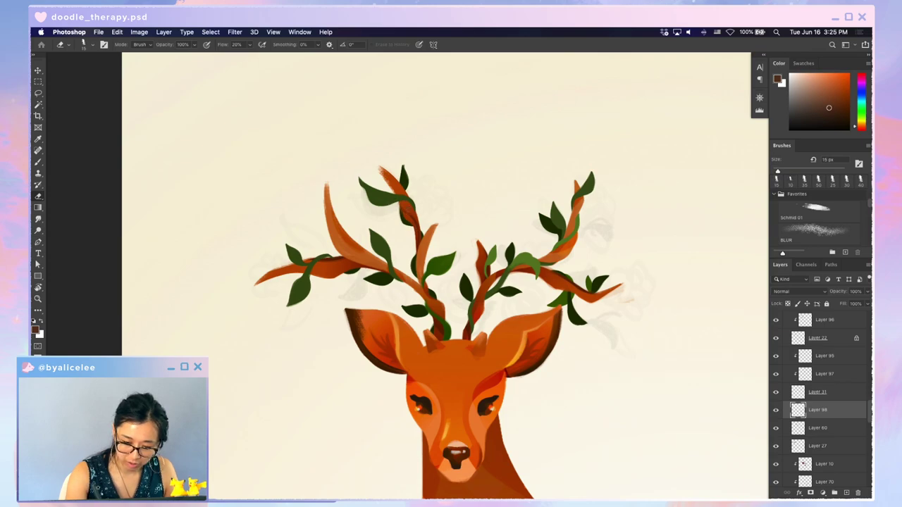
key(b)
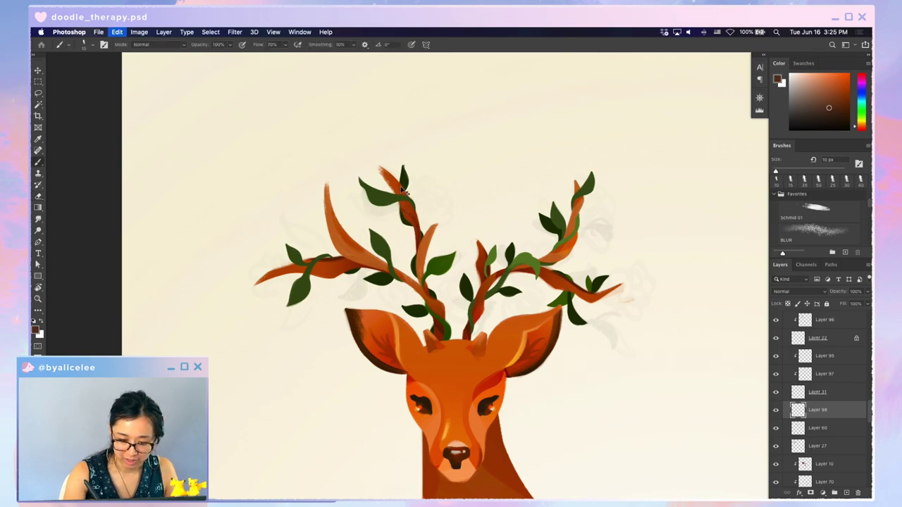
key(e)
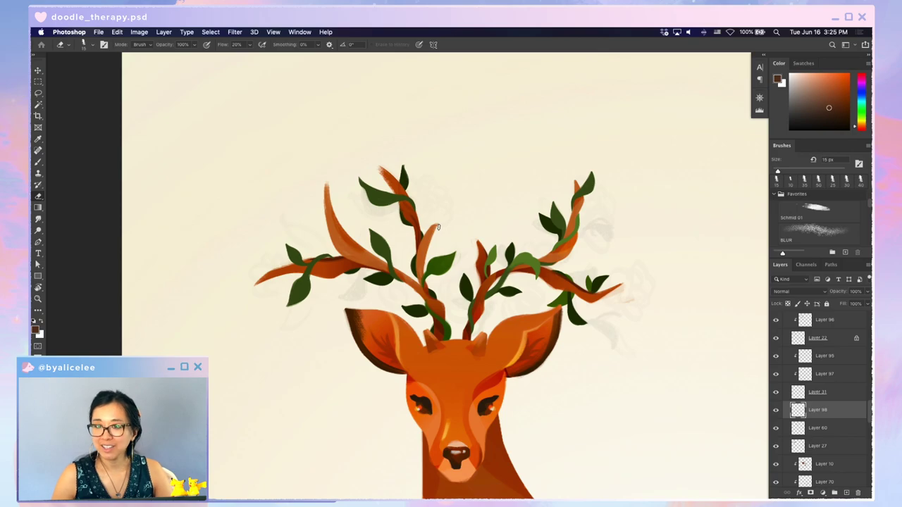
key(super+minus)
key(super+minus)
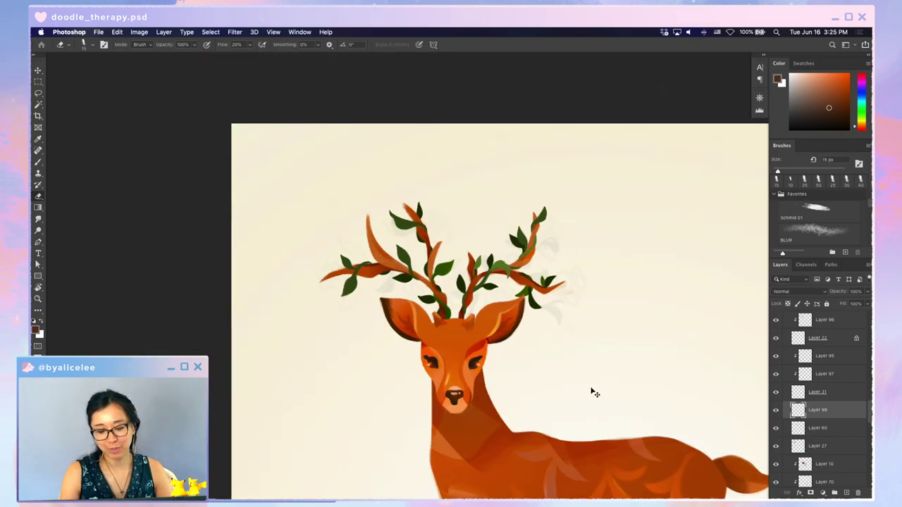
drag(569, 311, 499, 208)
key(super+minus)
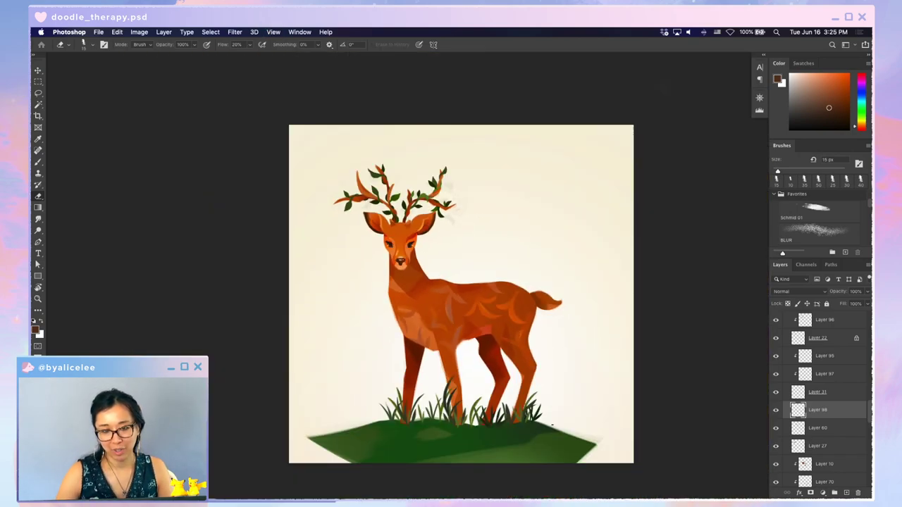